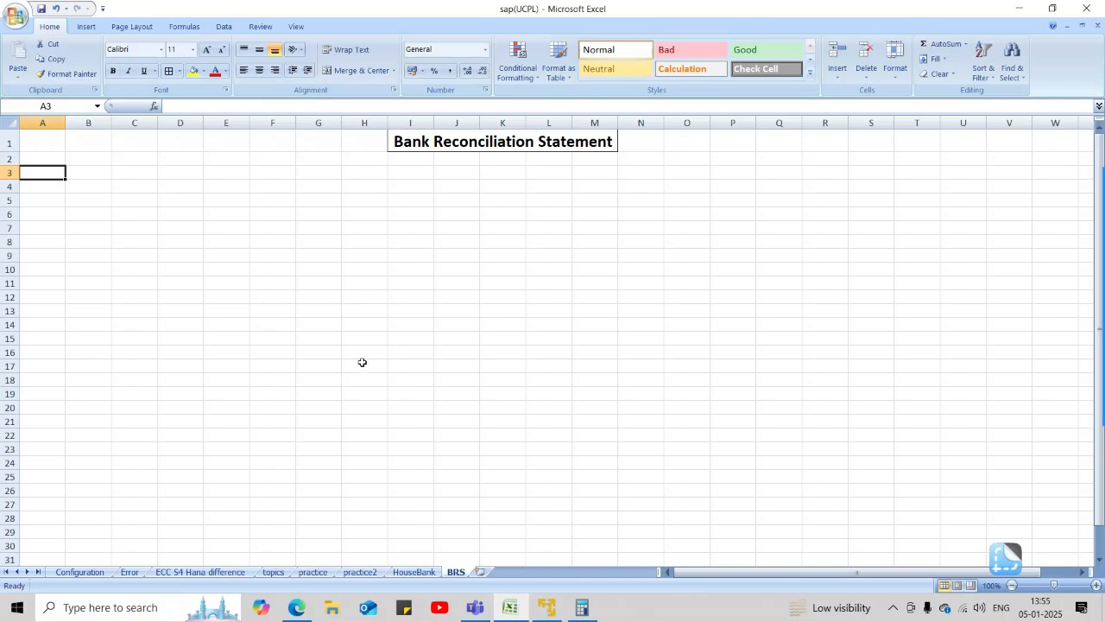
Switch to the SAP ECC virtual machine and open the central G/L account transaction FS00.
left_click(545, 607)
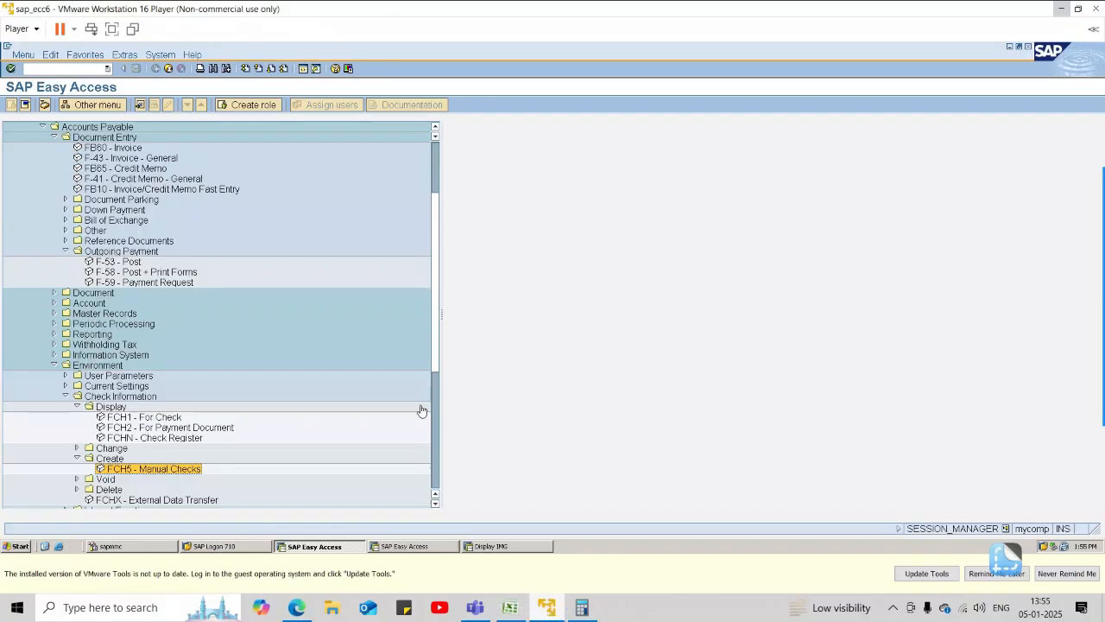
left_click(74, 69)
type("/n")
key("Return")
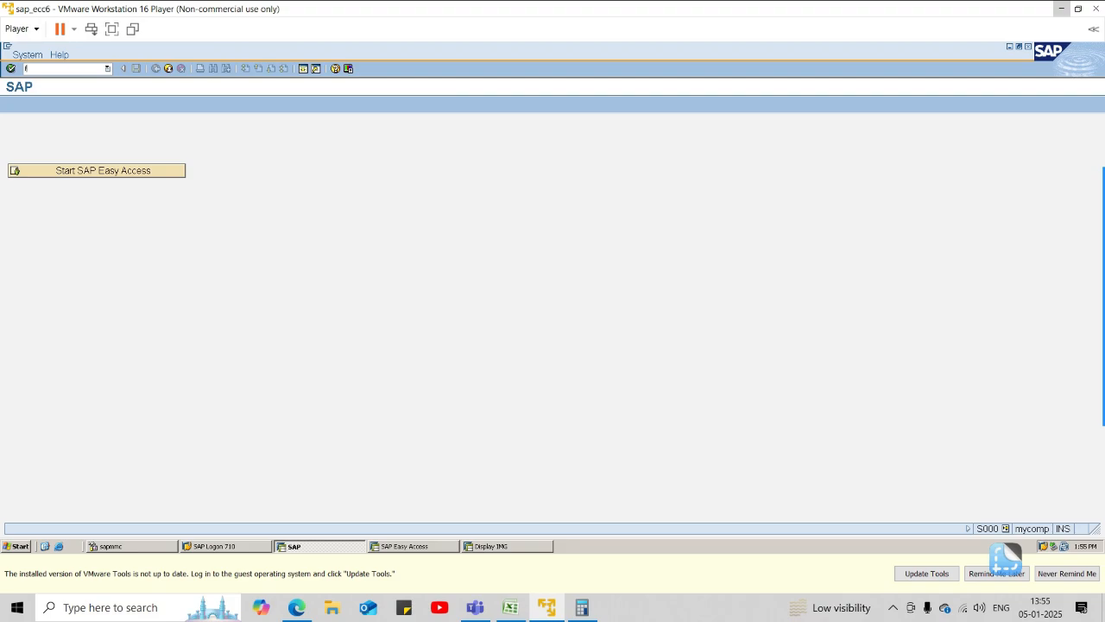
key("BackSpace")
key("BackSpace")
key("BackSpace")
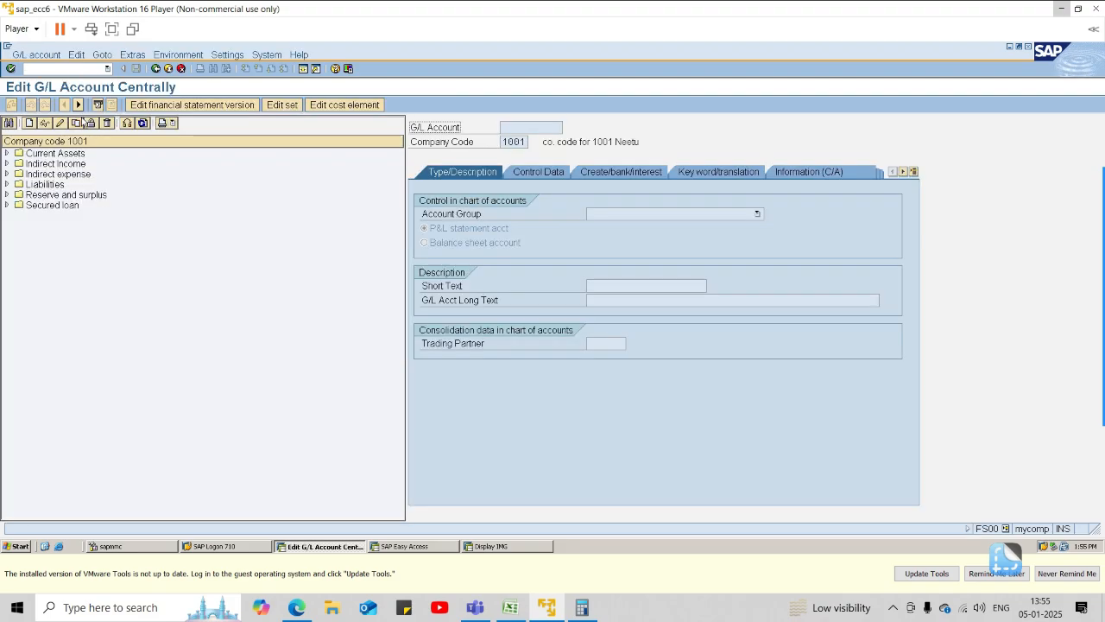
Review the control data of the outgoing, main and incoming SBI bank accounts under Current Assets, plus the incoming account's bank and interest settings.
left_click(7, 154)
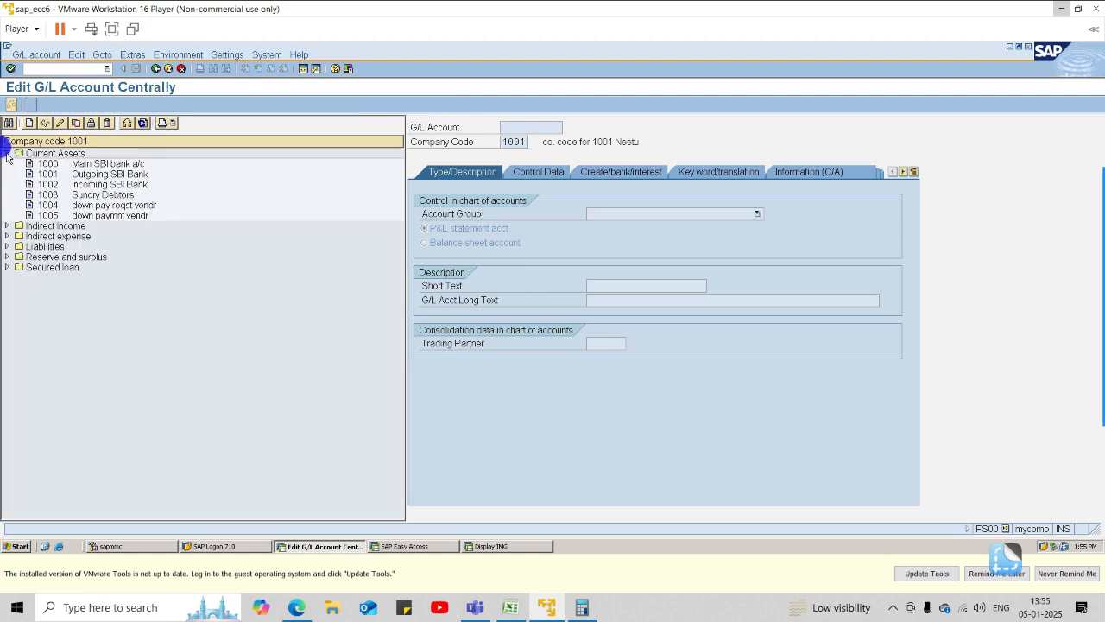
left_click(62, 177)
left_click(388, 242)
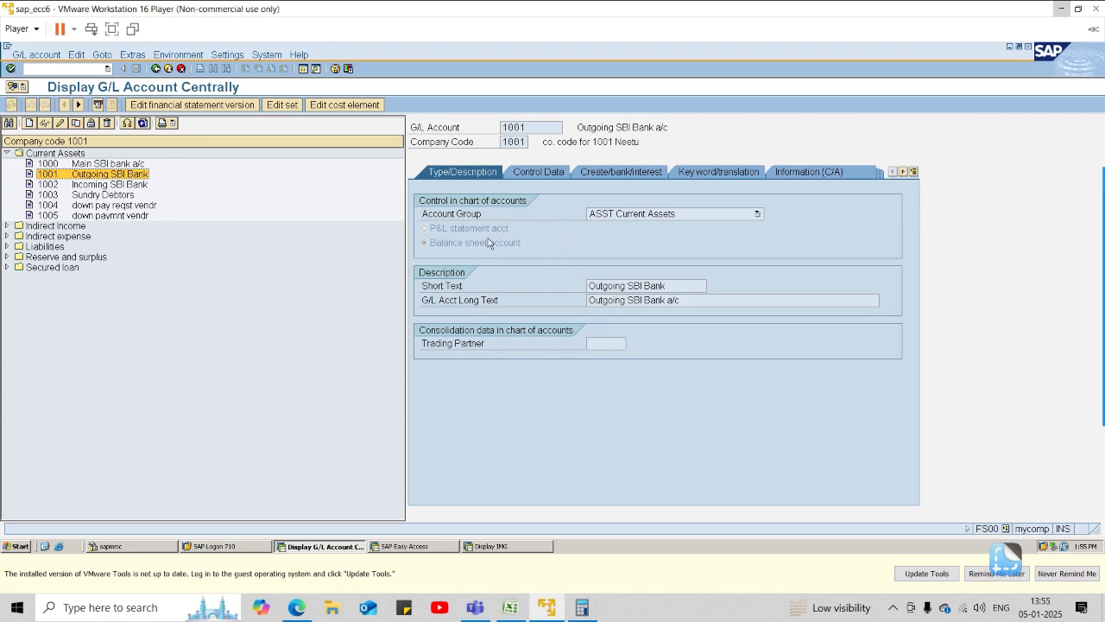
left_click(544, 172)
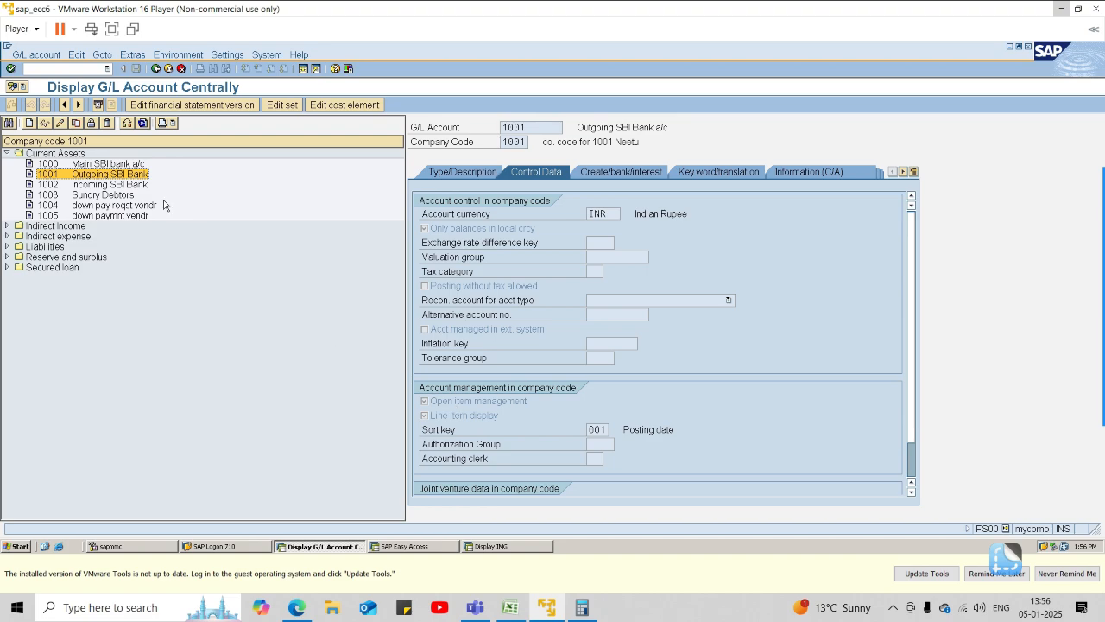
left_click(130, 163)
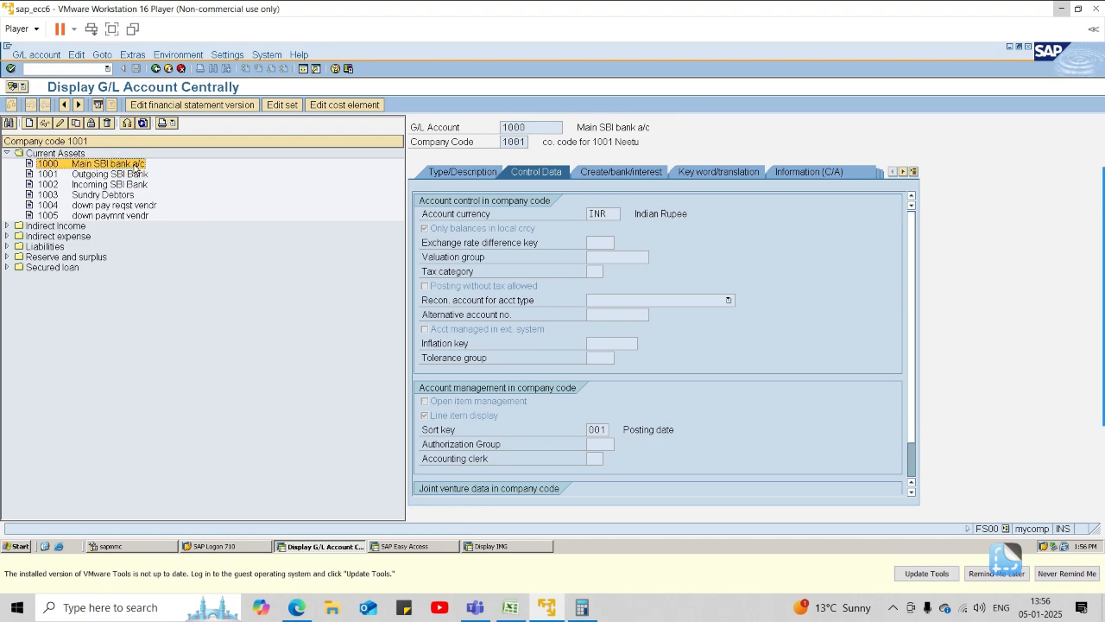
left_click(126, 185)
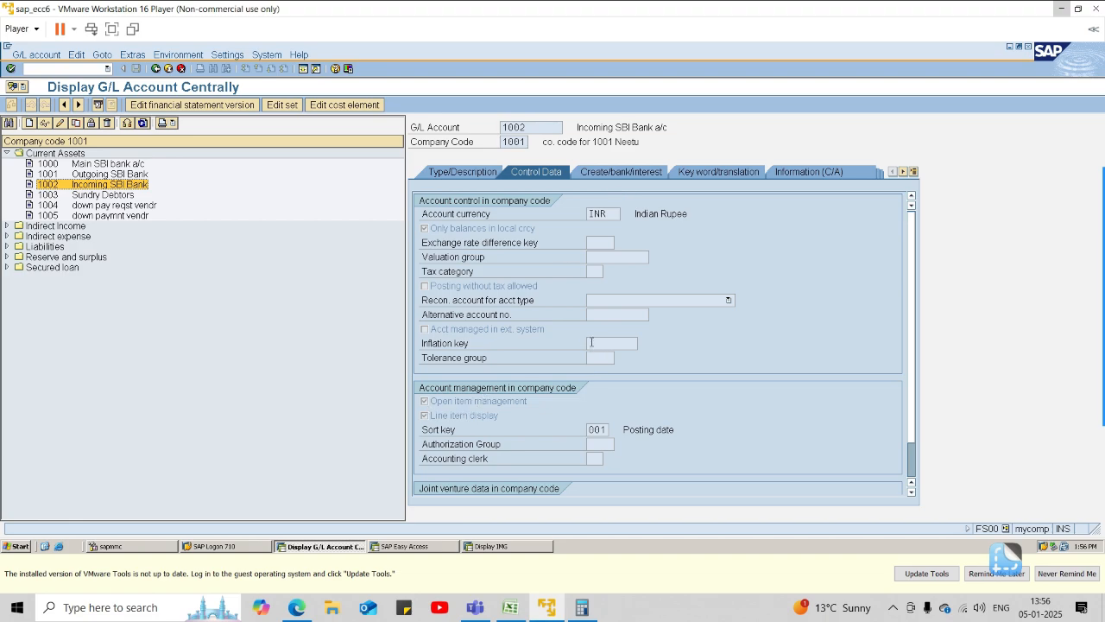
left_click(611, 171)
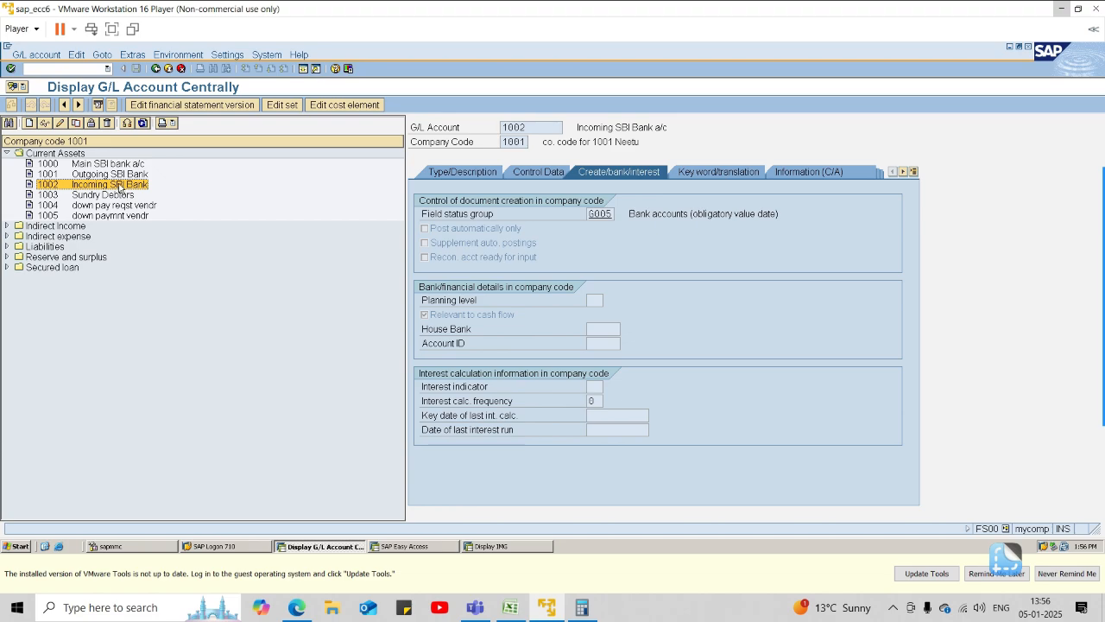
Leave the G/L account display and open the SAP Reference IMG through transaction SPRO.
left_click(84, 67)
type("/n")
key("Return")
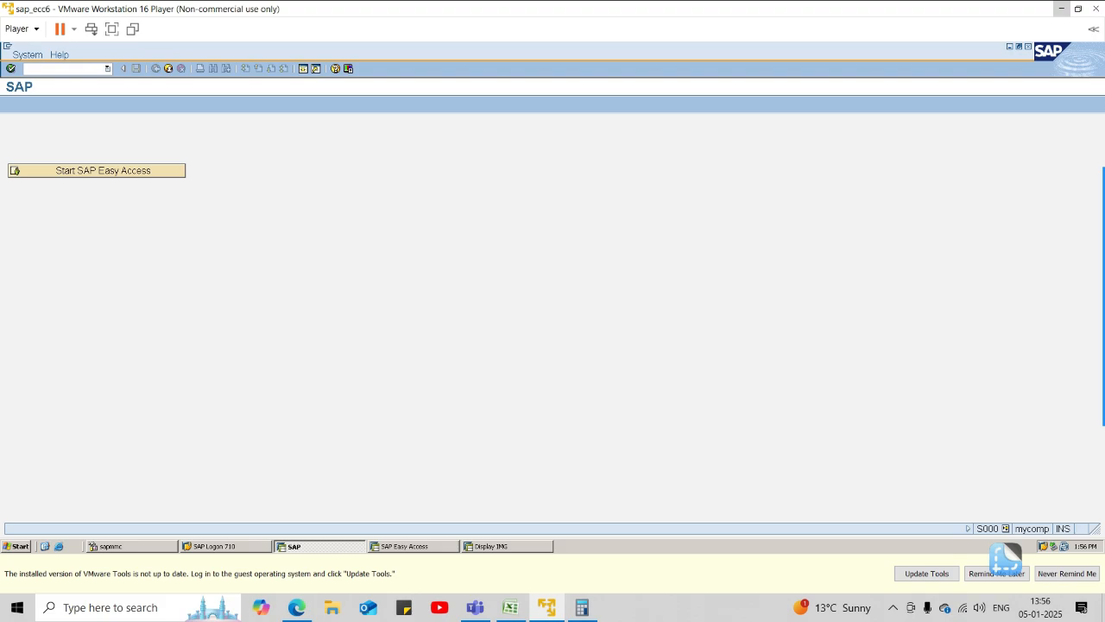
type("spro")
key("Return")
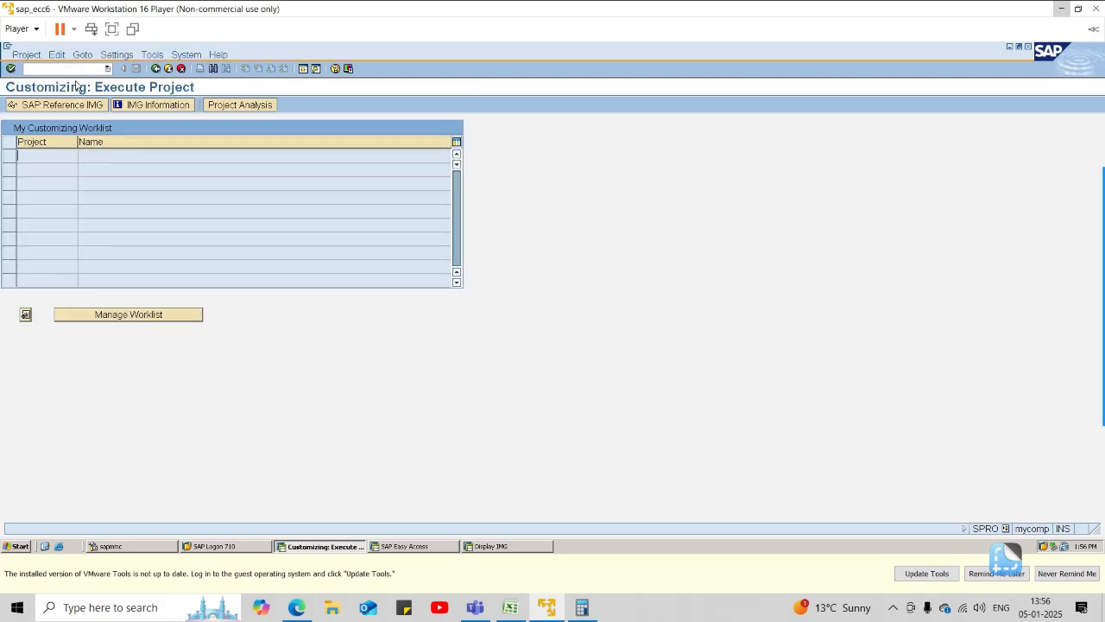
left_click(62, 105)
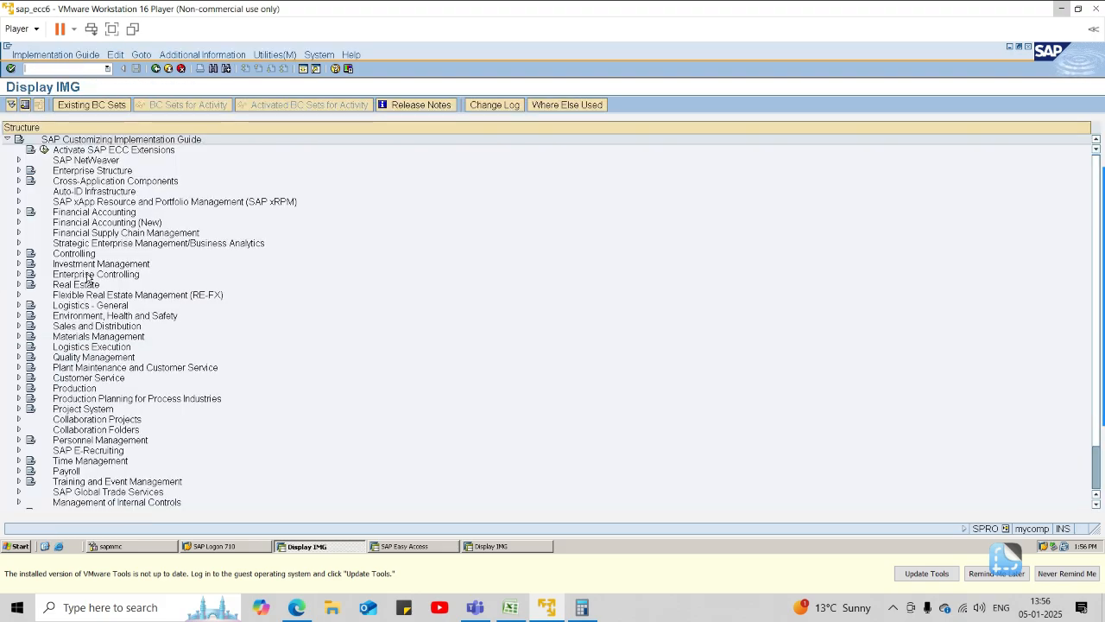
Expand Financial Accounting (New), Bank Accounting, Business Transactions and Payment Transactions down to the Manual Bank Statement activities.
left_click(20, 224)
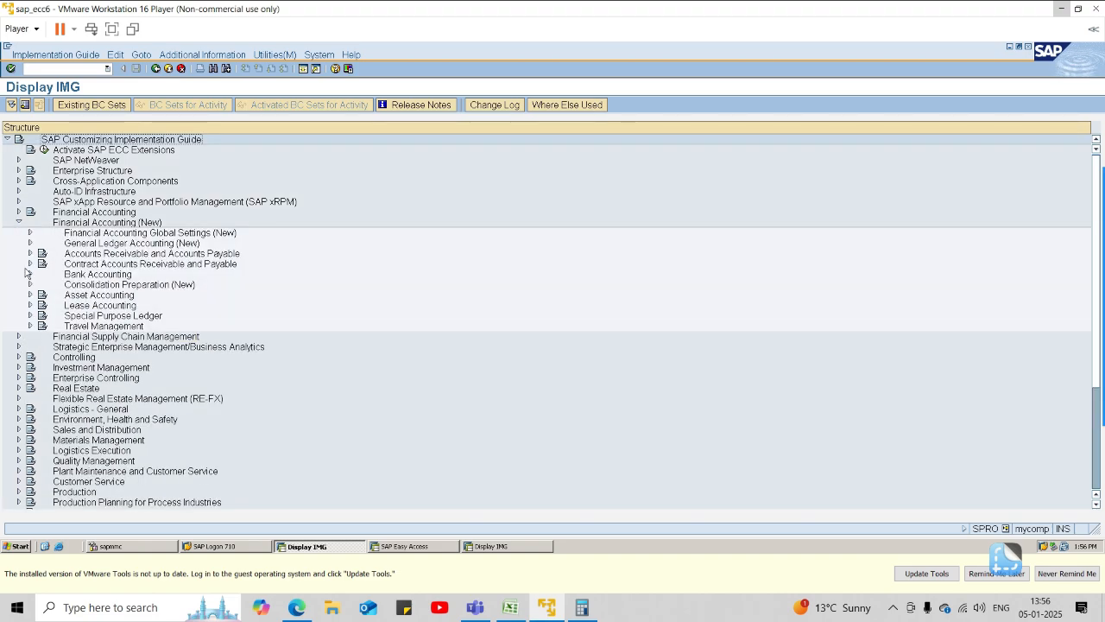
left_click(28, 275)
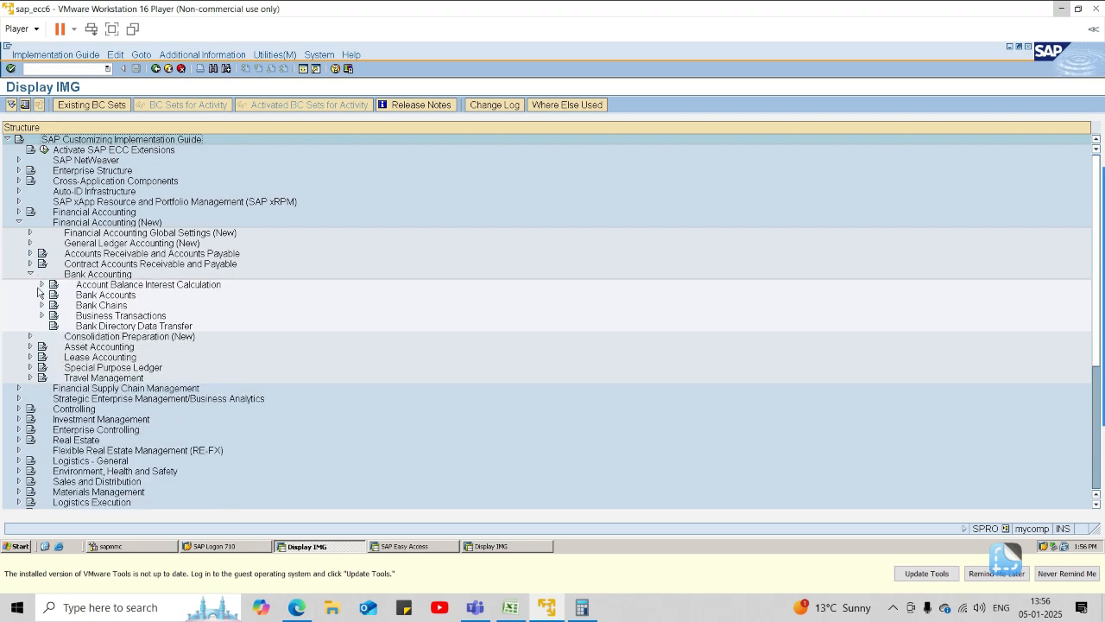
left_click(41, 316)
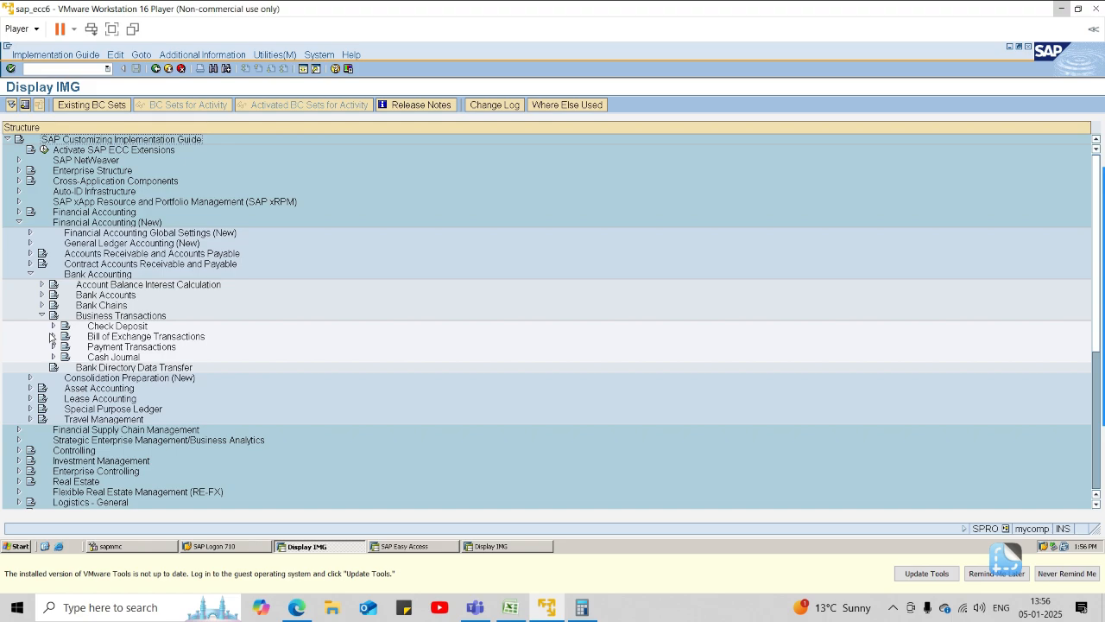
left_click(49, 343)
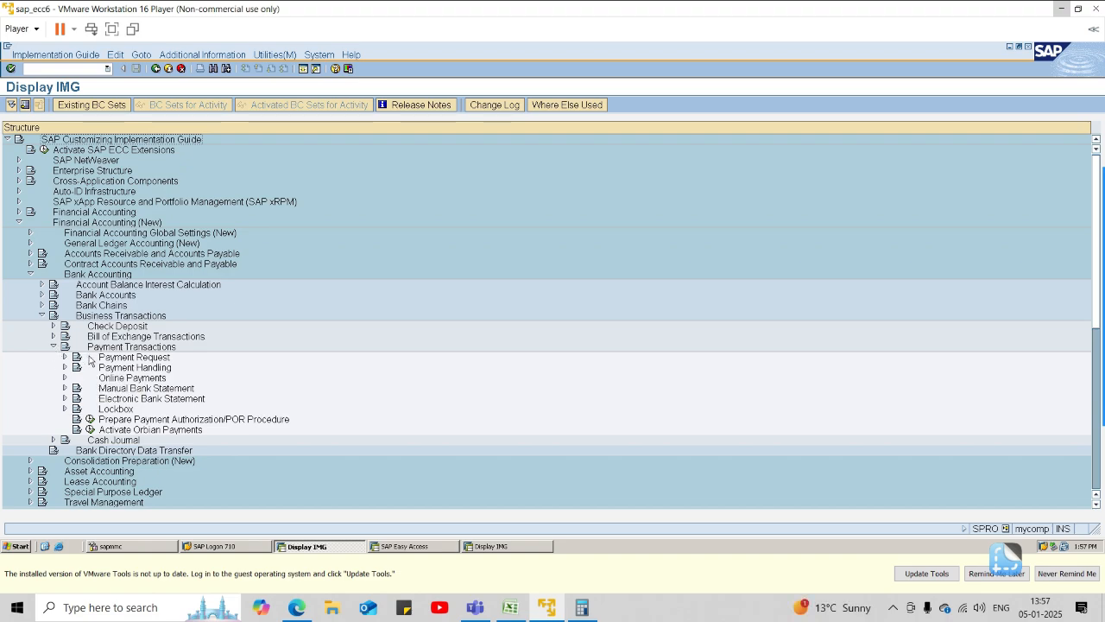
left_click(65, 388)
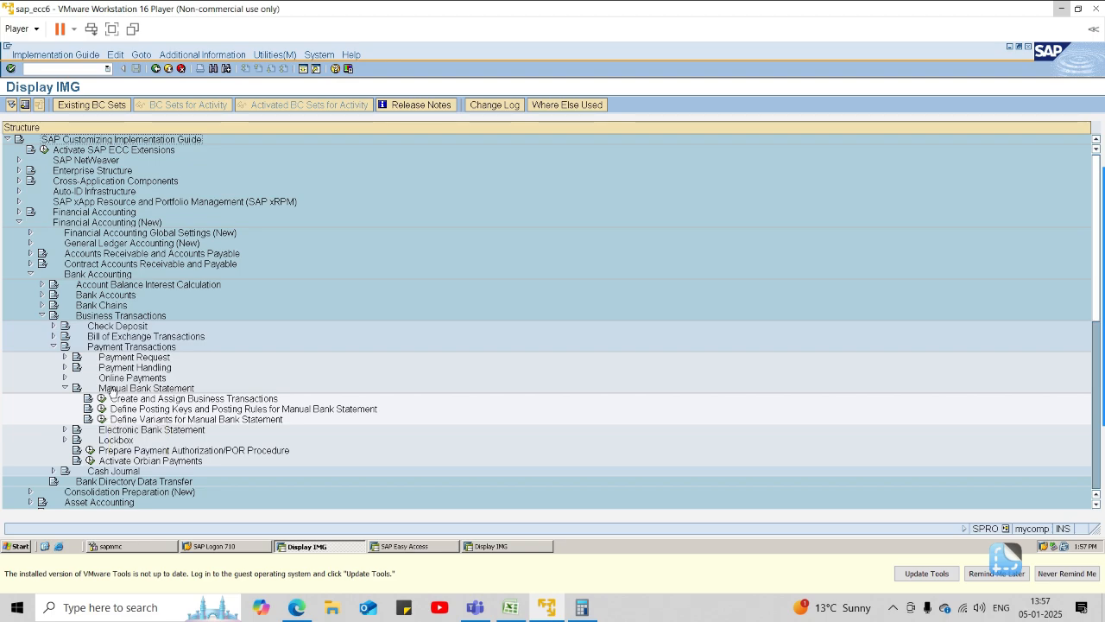
Show the display keys as additional information beside the IMG activities and widen that column to fit the full keys.
left_click(211, 53)
mouse_move(242, 68)
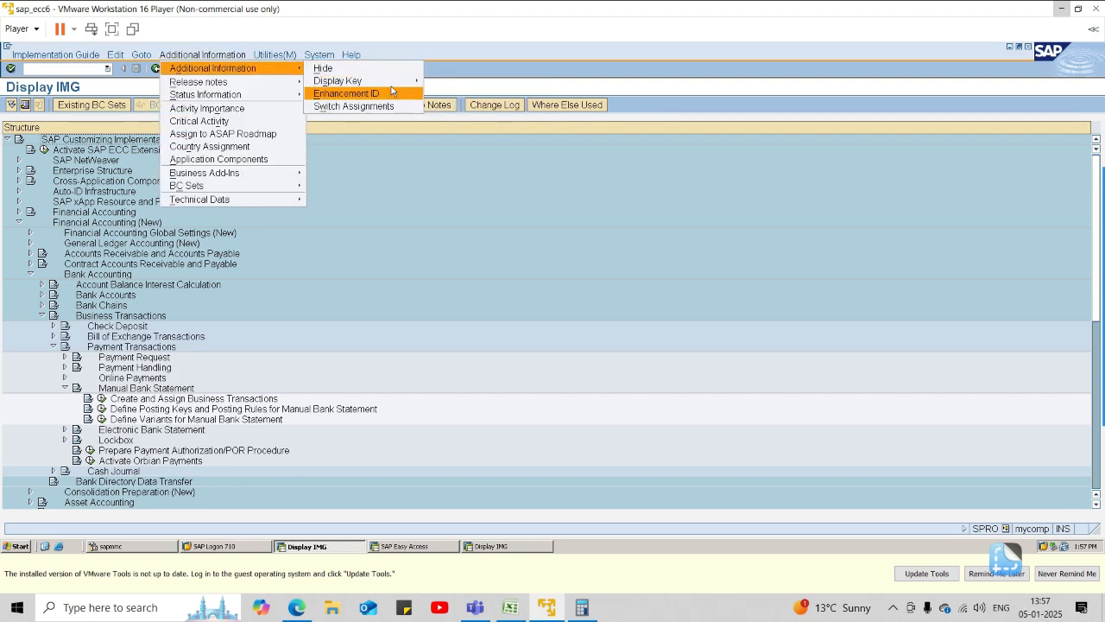
left_click(457, 92)
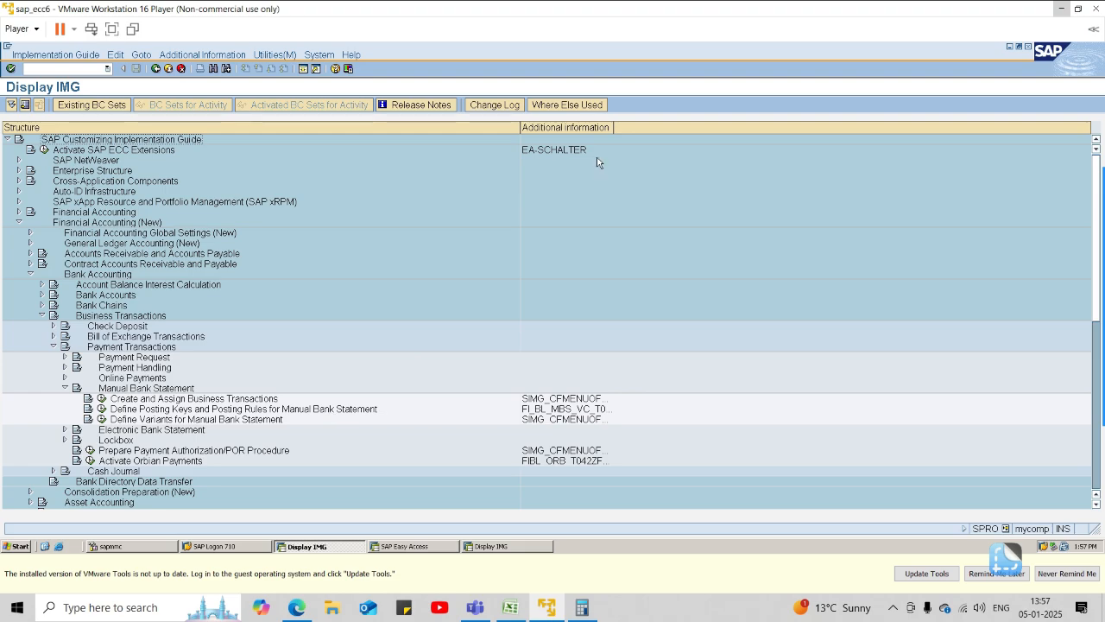
left_click_drag(614, 127, 621, 129)
left_click_drag(682, 145, 685, 145)
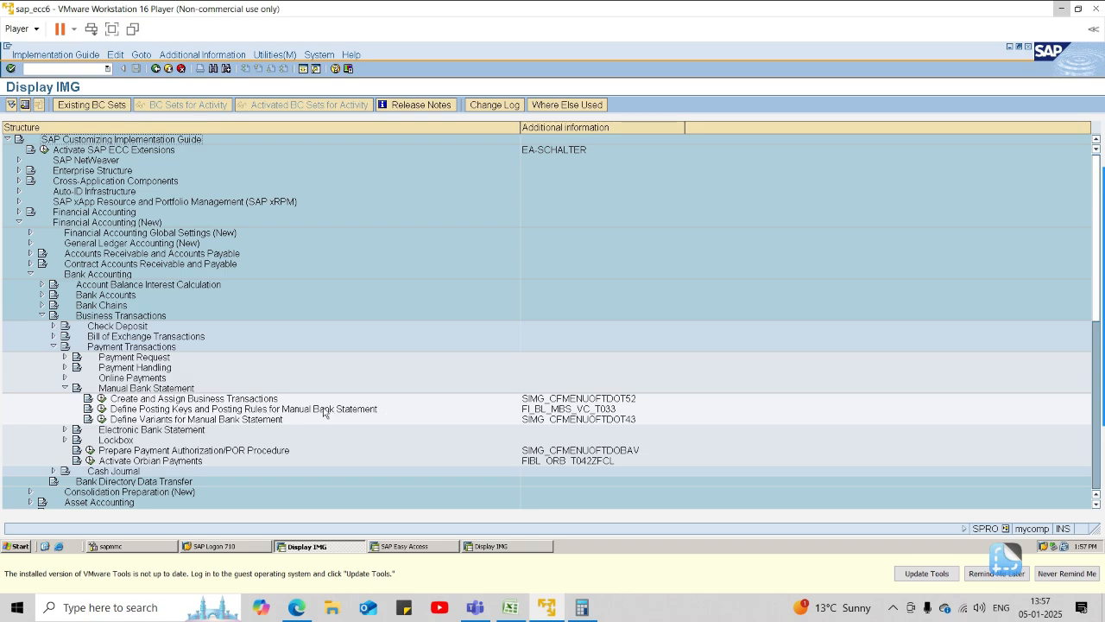
Open Define Posting Keys and Posting Rules for Manual Bank Statement for chart of accounts 1001 and start new account symbol entries.
left_click(102, 409)
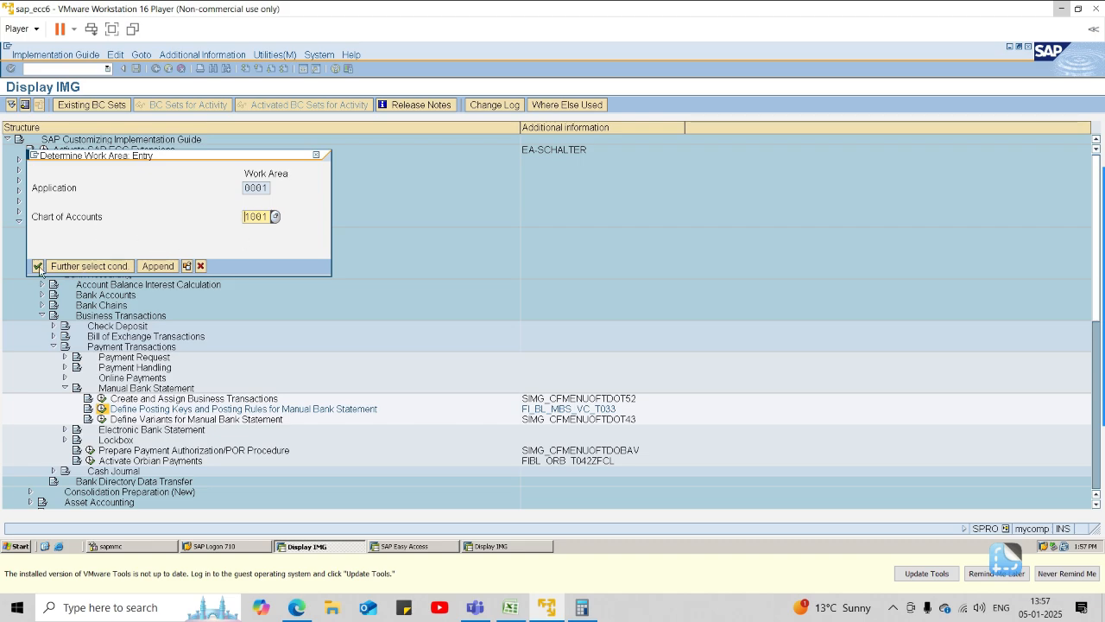
left_click(38, 266)
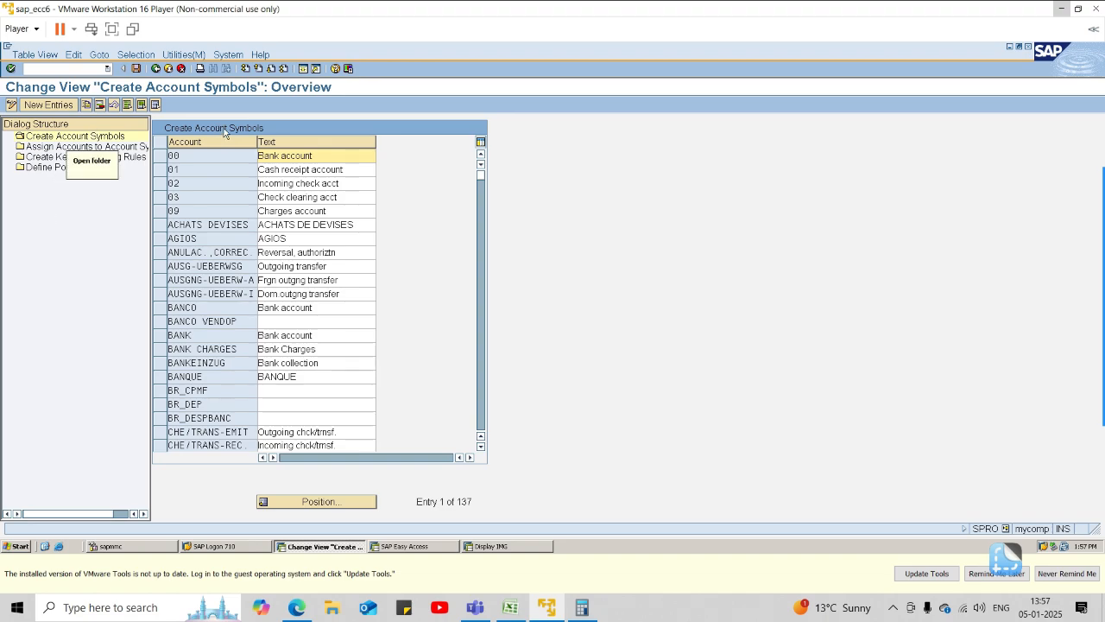
left_click(55, 105)
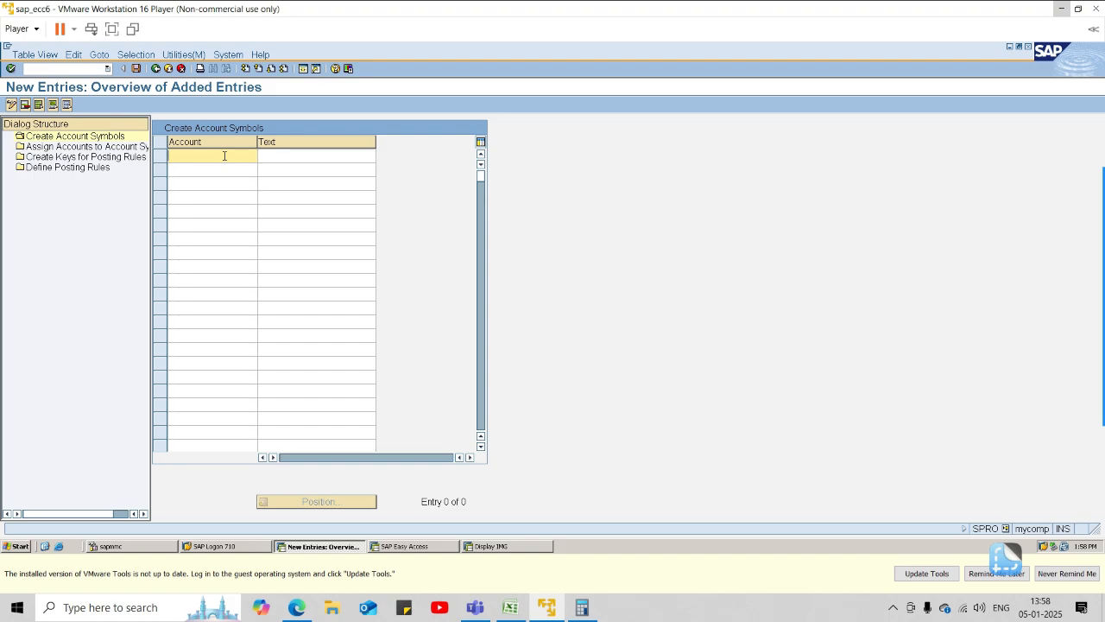
Add the account symbol 1001SBI with the text "SBI Main bank".
type("1001")
type("H")
type("SBI")
key("Tab")
type("SBI")
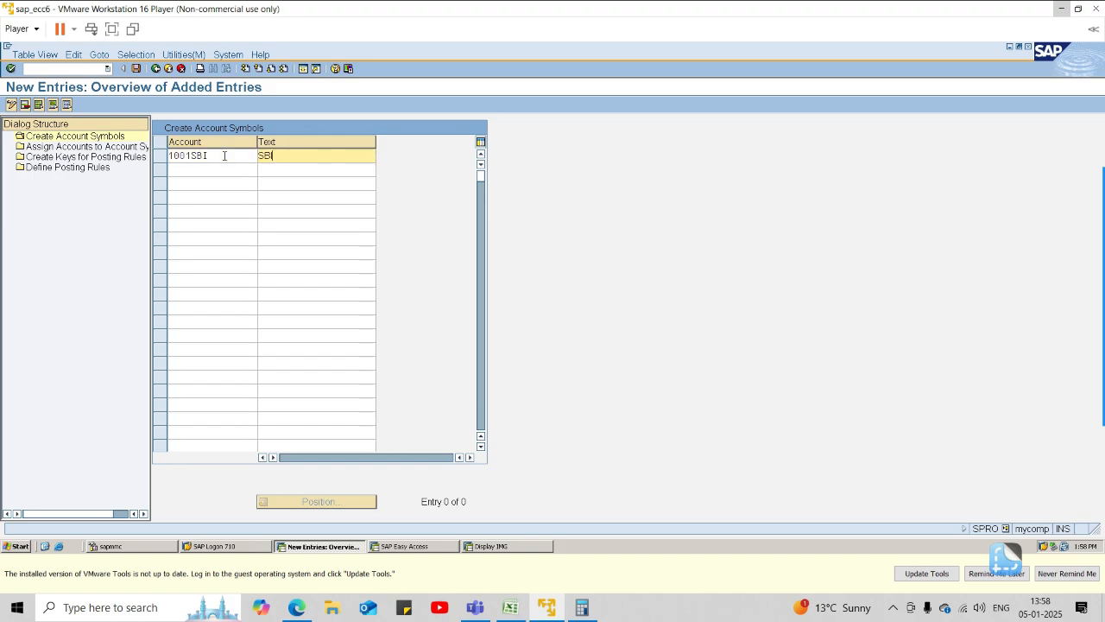
type(" Main bank")
key("Tab")
Add the account symbol 1001SBIIN with the text "SBI Incoming bank".
type("1001")
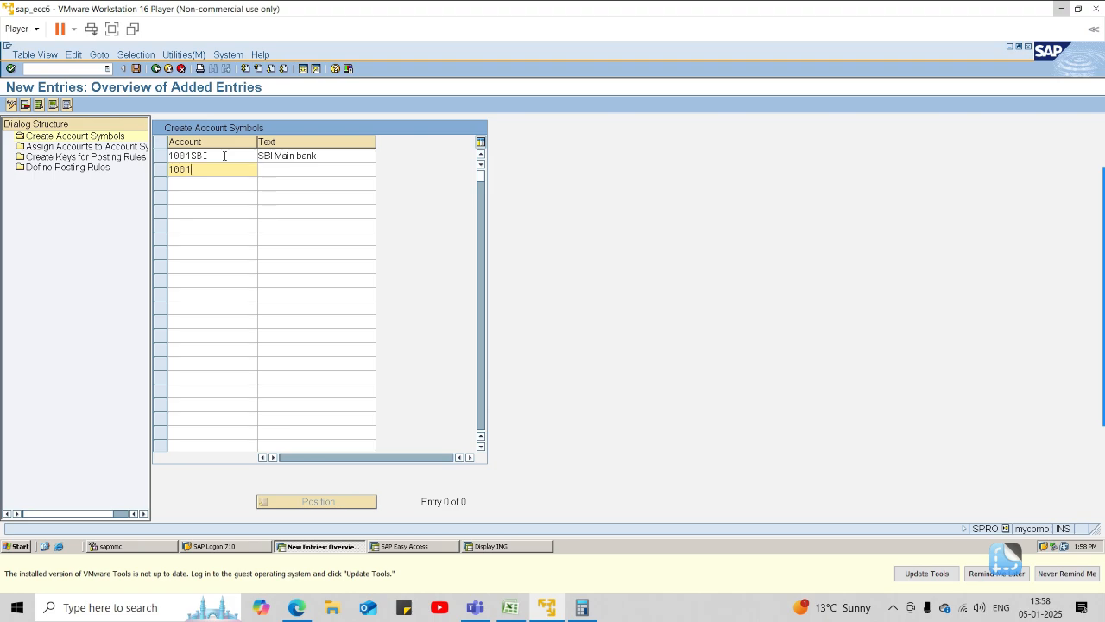
type("SBIIN")
key("Tab")
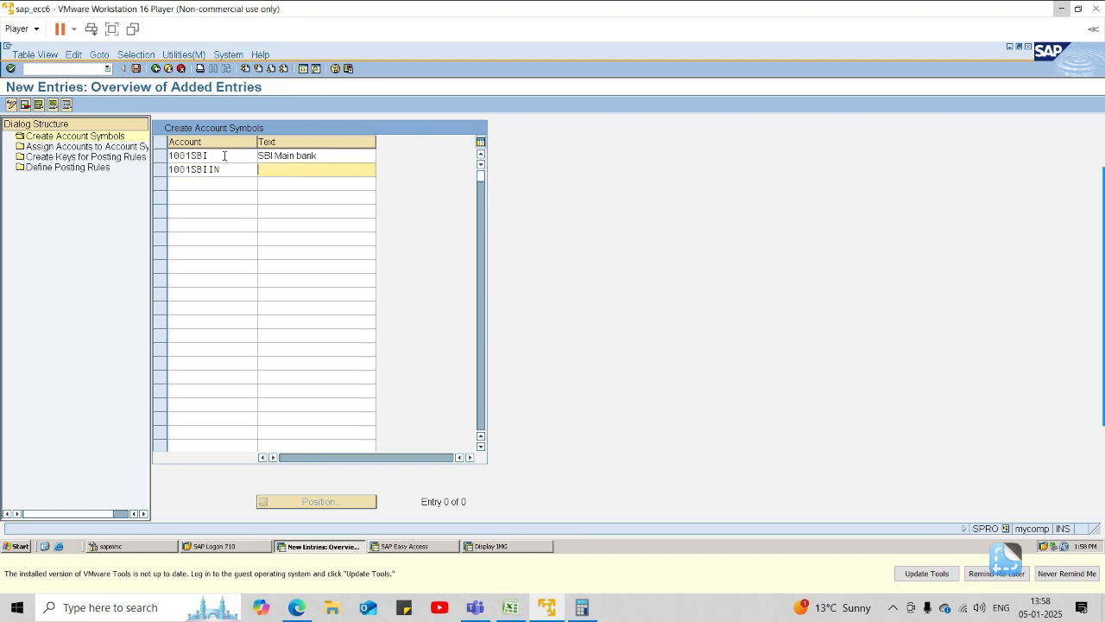
type("SBI Incoming bank")
key("Tab")
Add the account symbol 1001SBIOT with the text "SBI outgoing bank".
type("1001SBI")
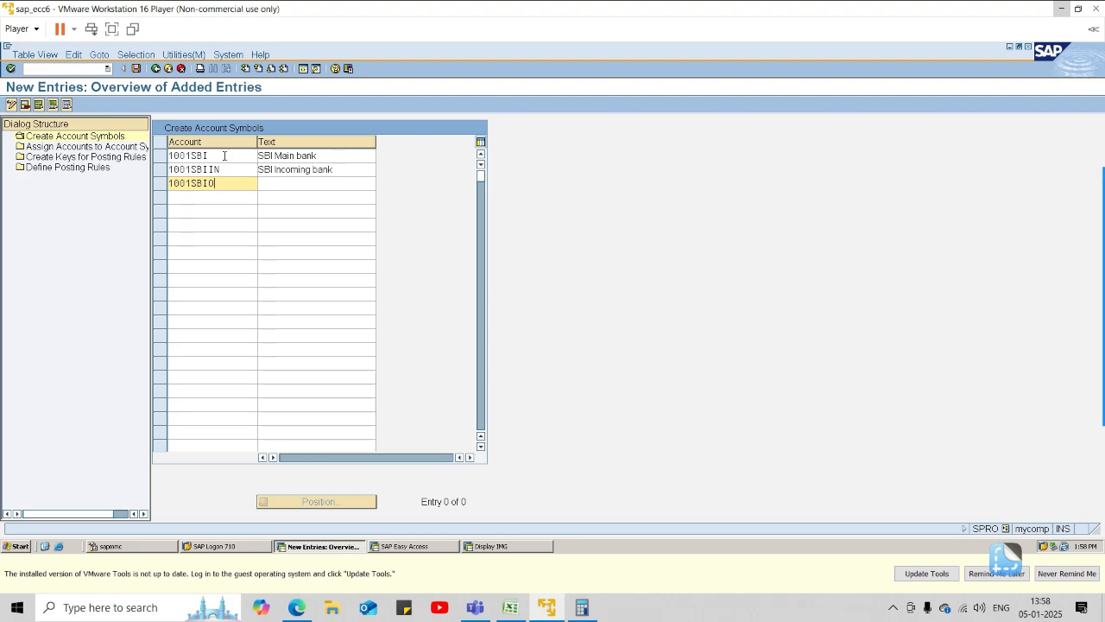
type("O")
key("Tab")
type("SB")
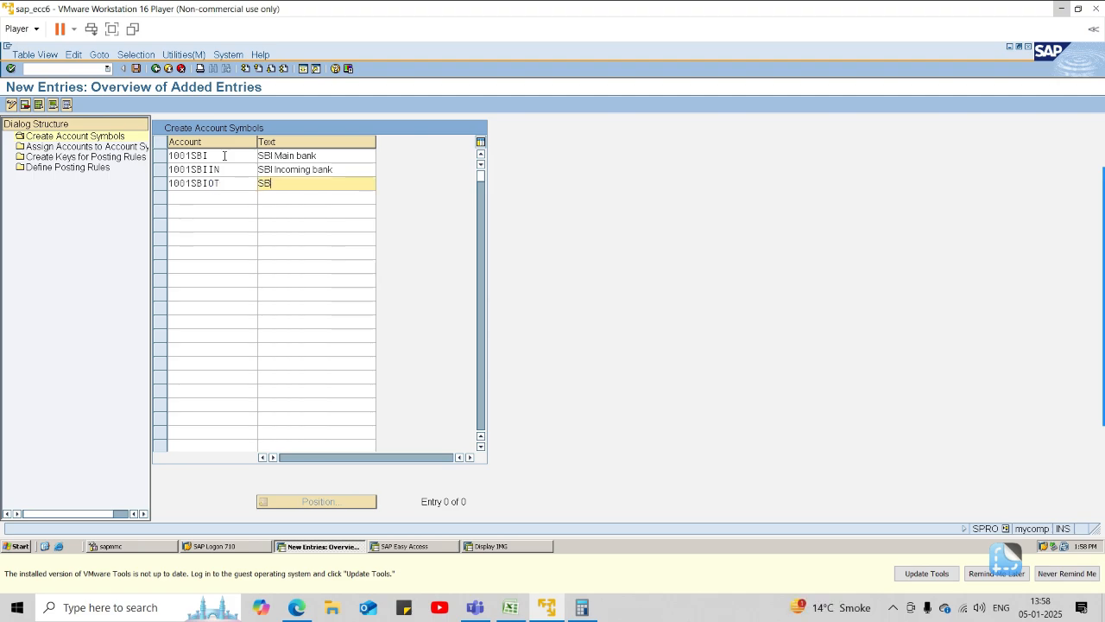
type("I outgoing bank")
key("Tab")
Add the account symbol 1001BC with the text "Bank charges" and save the new account symbols.
type("1")
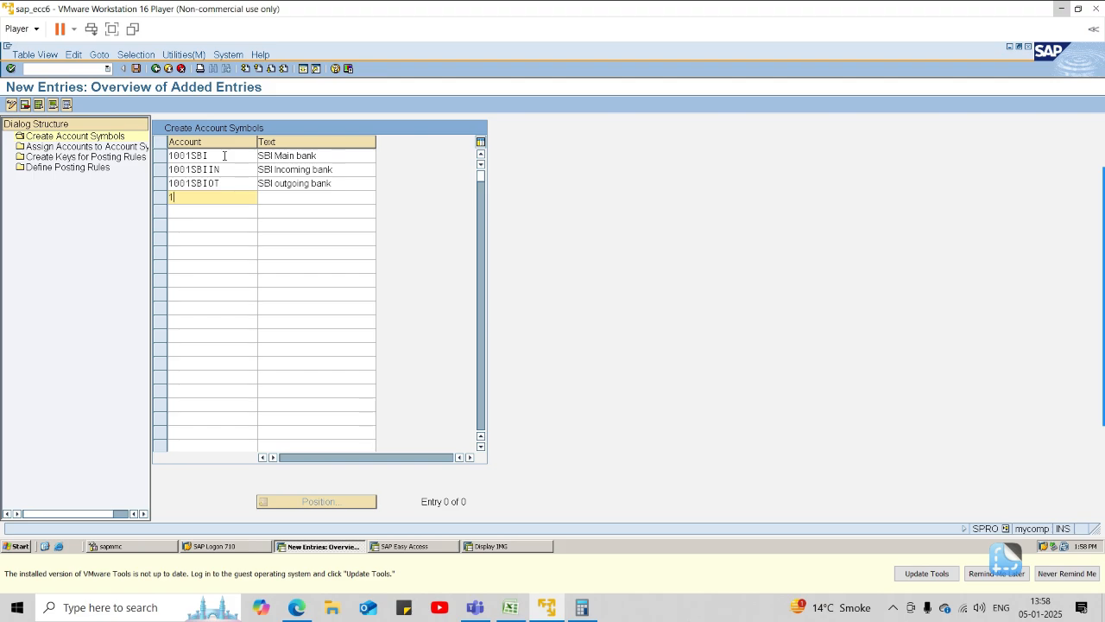
type("001BC")
key("Tab")
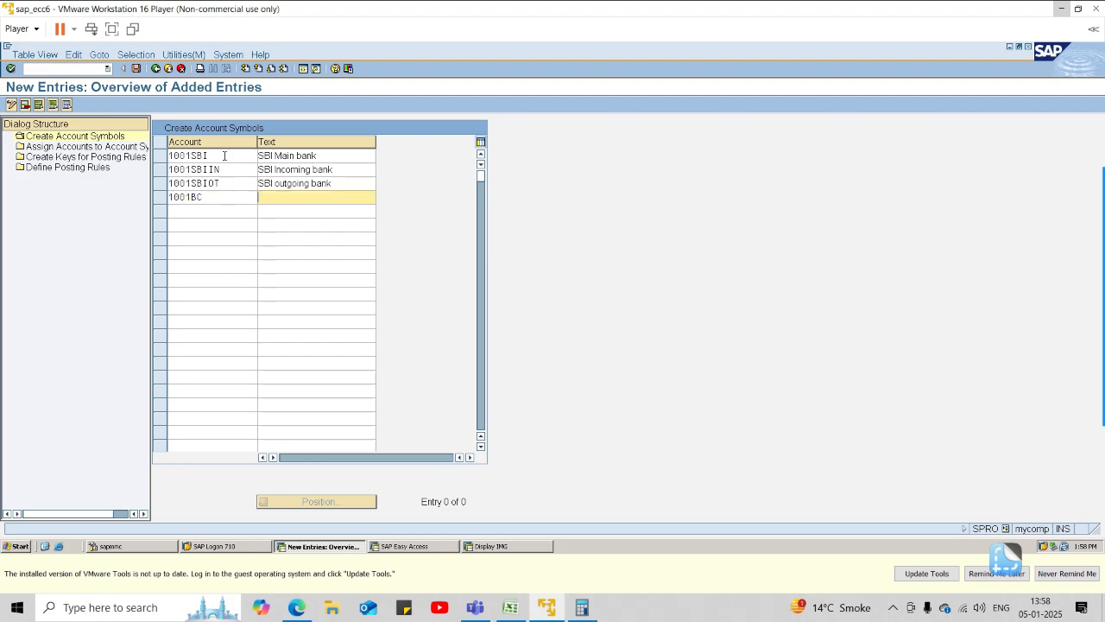
type("Bank charges")
key("Return")
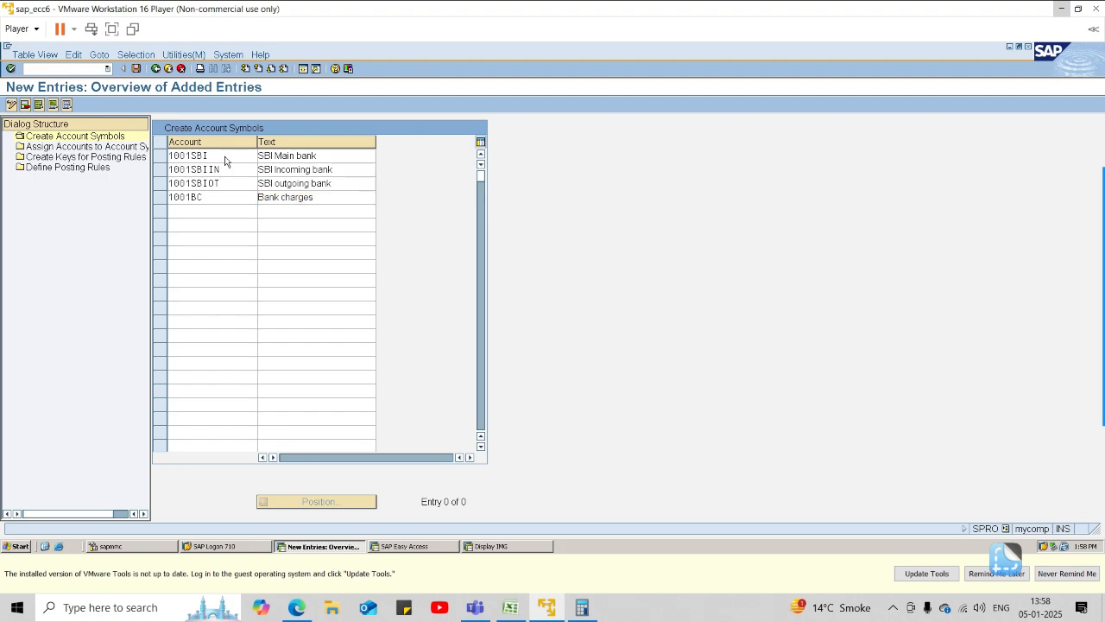
key("ctrl+s")
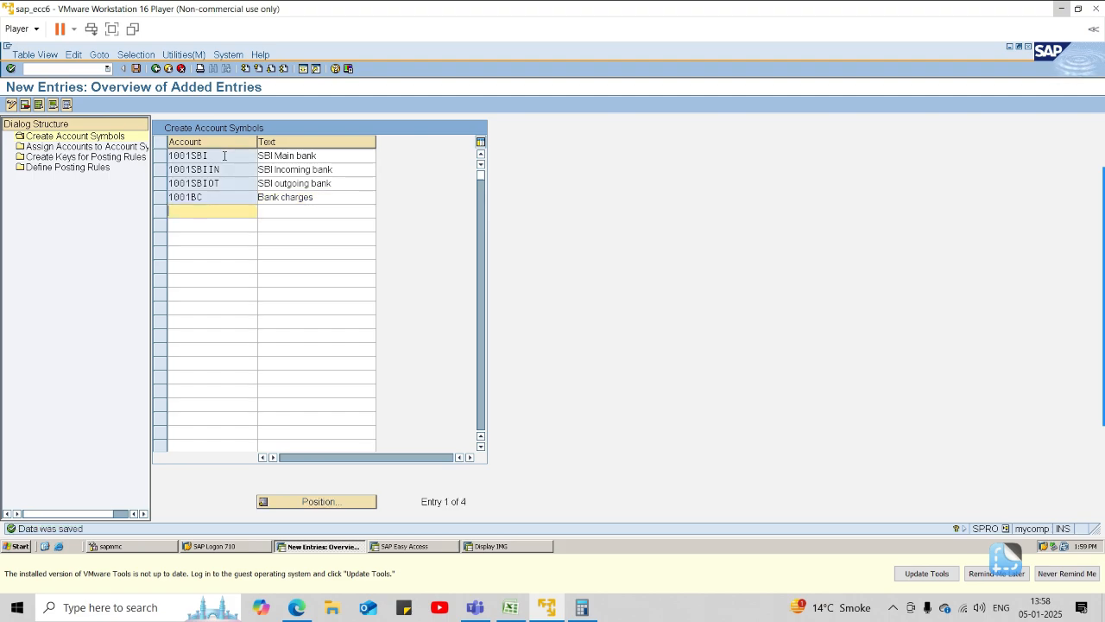
Open the assignment of accounts to account symbols for chart of accounts 1001 and start new entries.
double_click(55, 146)
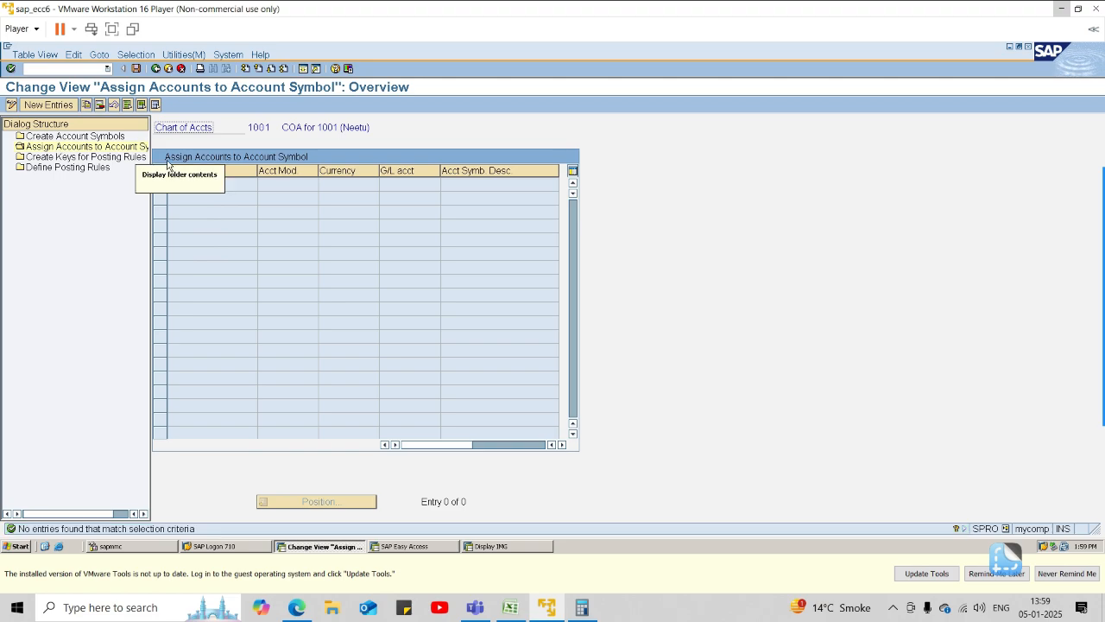
left_click(45, 105)
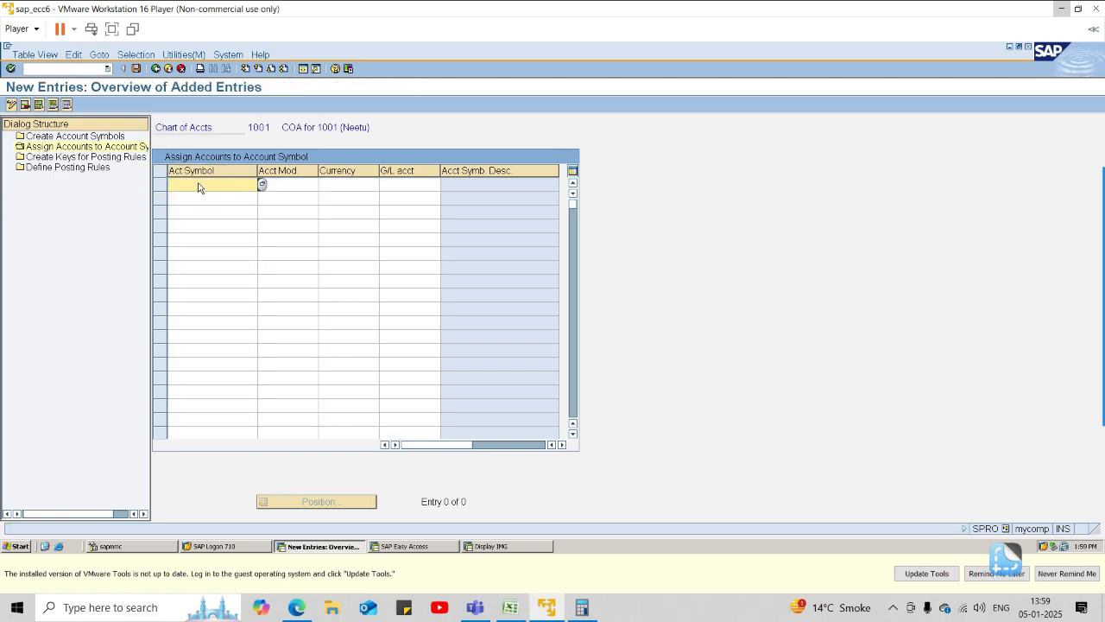
left_click(262, 184)
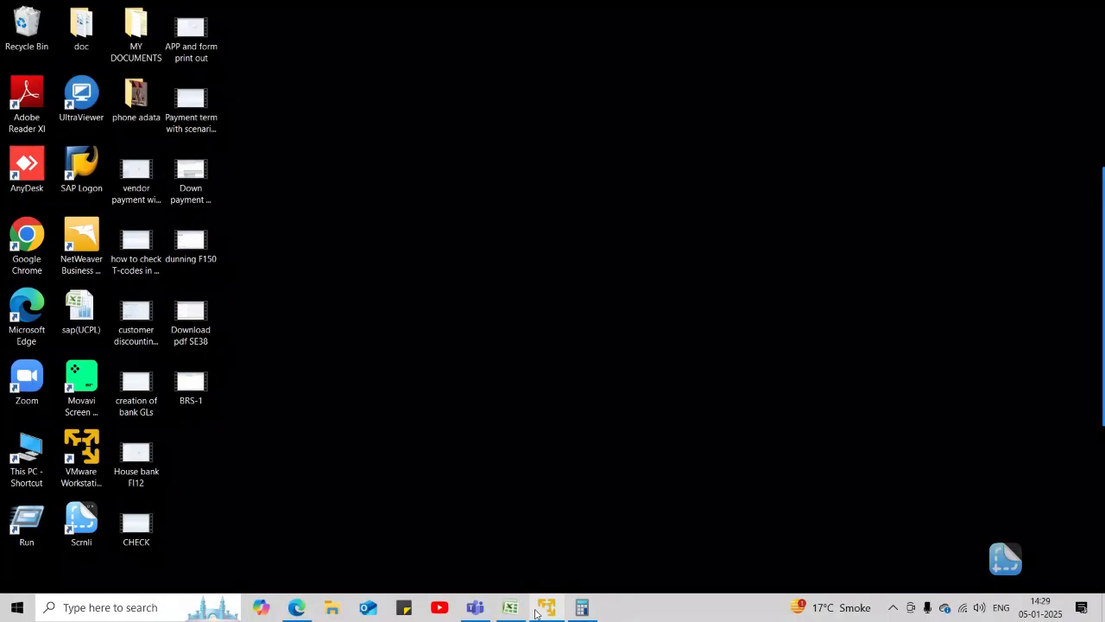
left_click(546, 608)
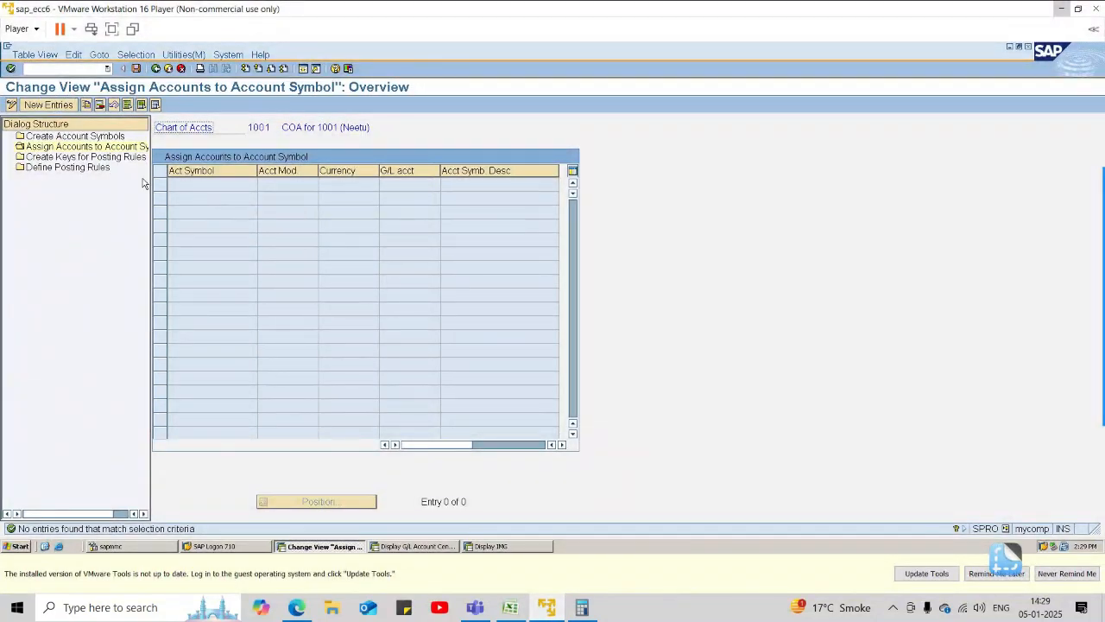
left_click(49, 104)
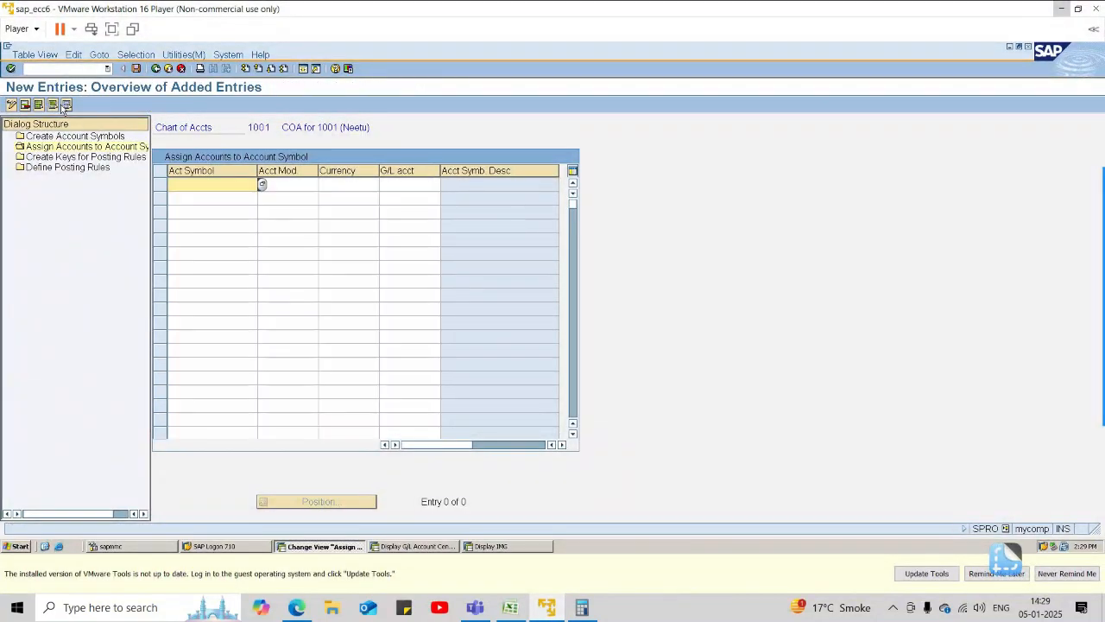
Enter the existing account symbol 1001SBI in the first assignment row.
type("1001")
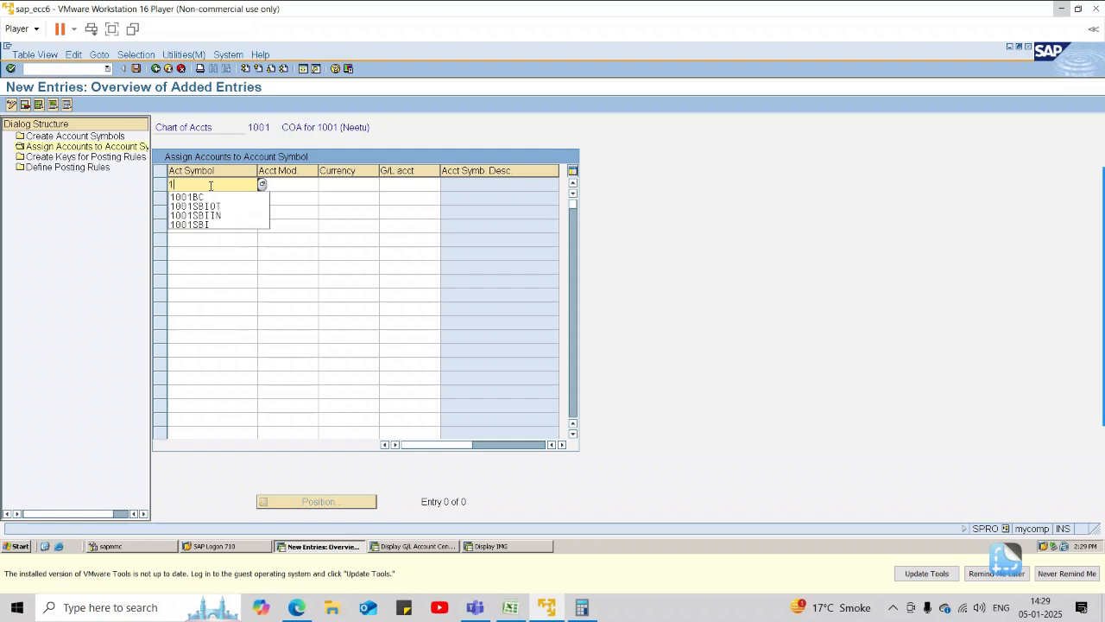
key("Down")
key("Down")
key("Down")
key("Down")
key("Return")
key("Tab")
key("Tab")
key("Tab")
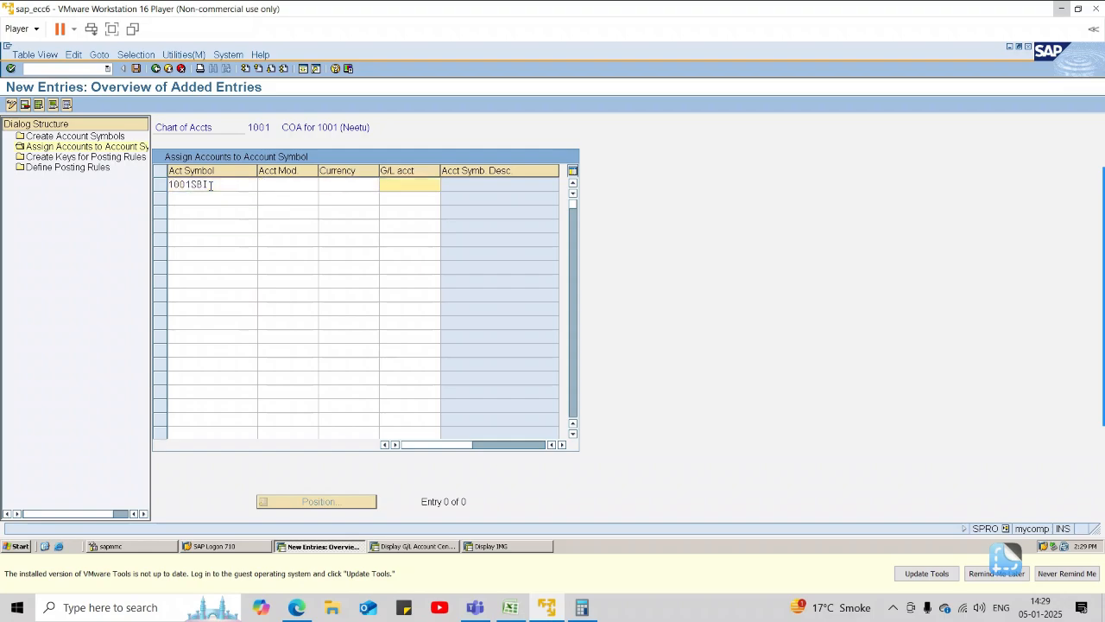
Look up the main SBI bank account under Current Assets and assign G/L account 1000 to 1001SBI.
left_click(432, 547)
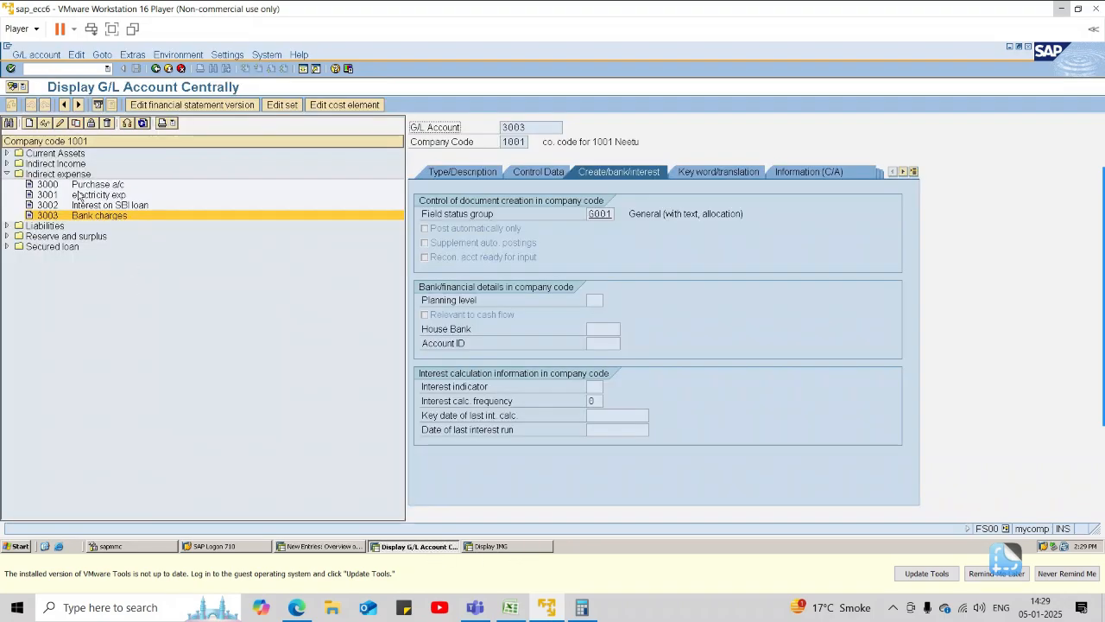
left_click(7, 154)
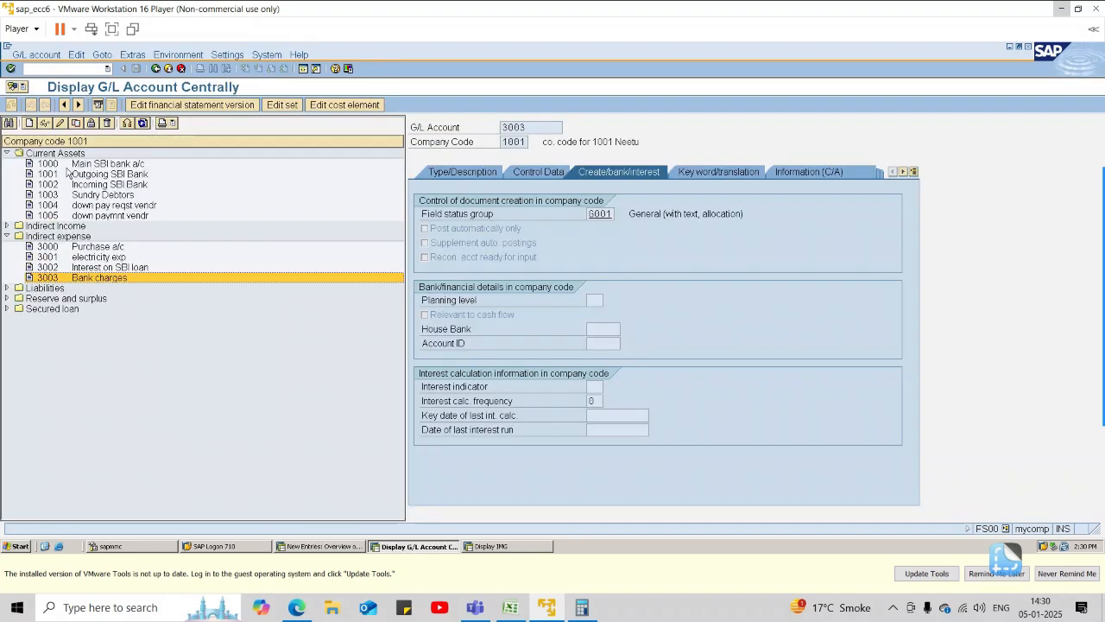
key("alt+Tab")
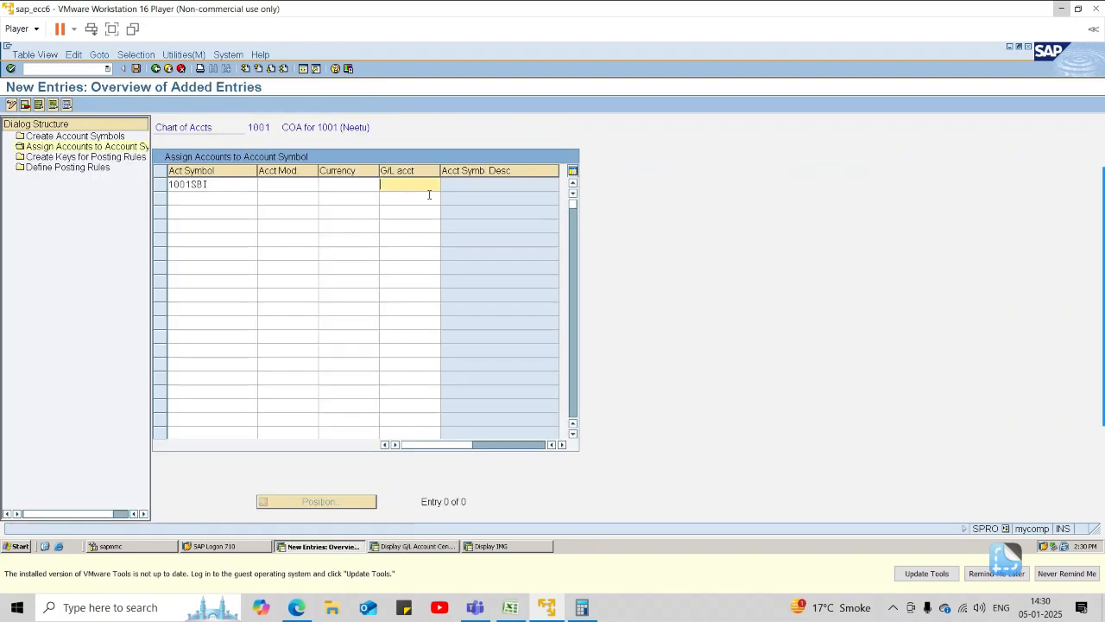
type("1000")
left_click(429, 195)
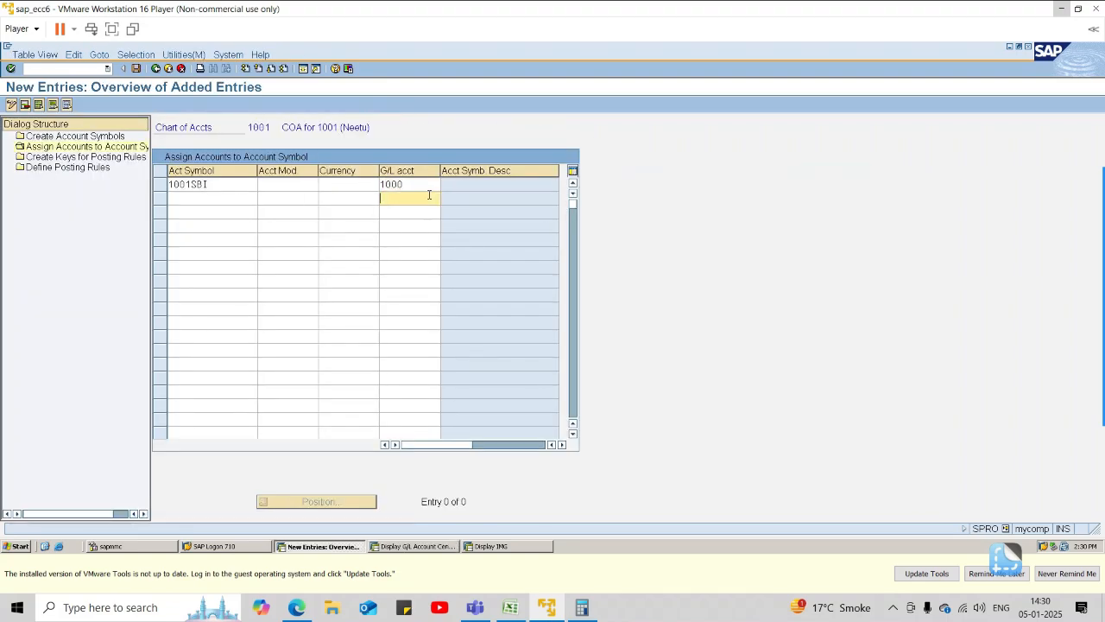
Enter the account symbols 1001SBIIN, 1001SBIOT and 1001BC in the next three assignment rows.
left_click(227, 200)
type("1001")
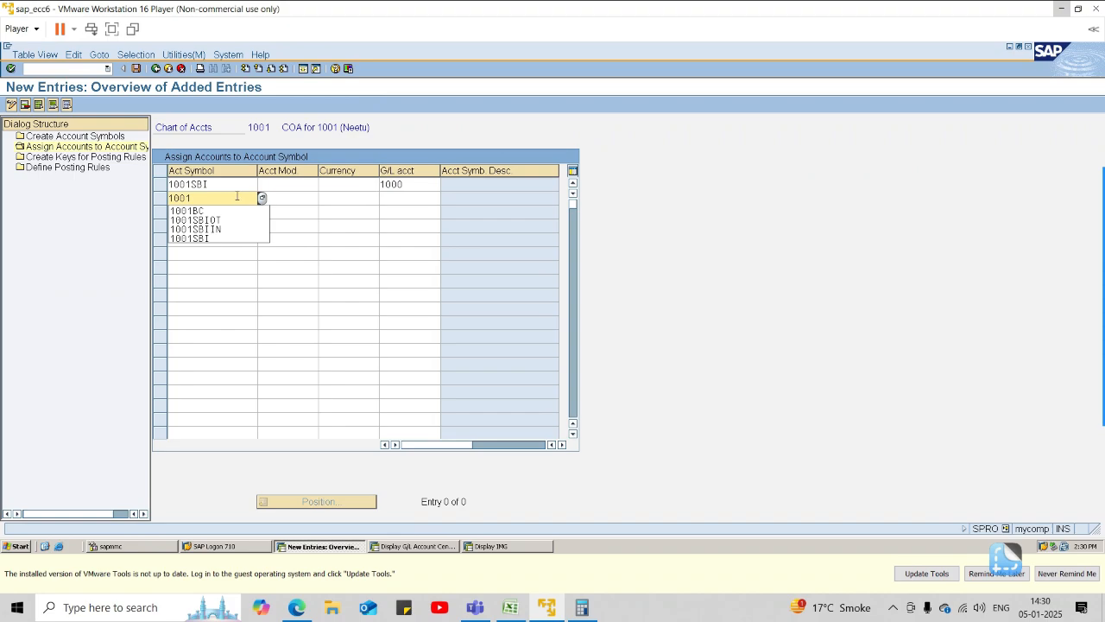
left_click(207, 229)
left_click(215, 212)
type("10")
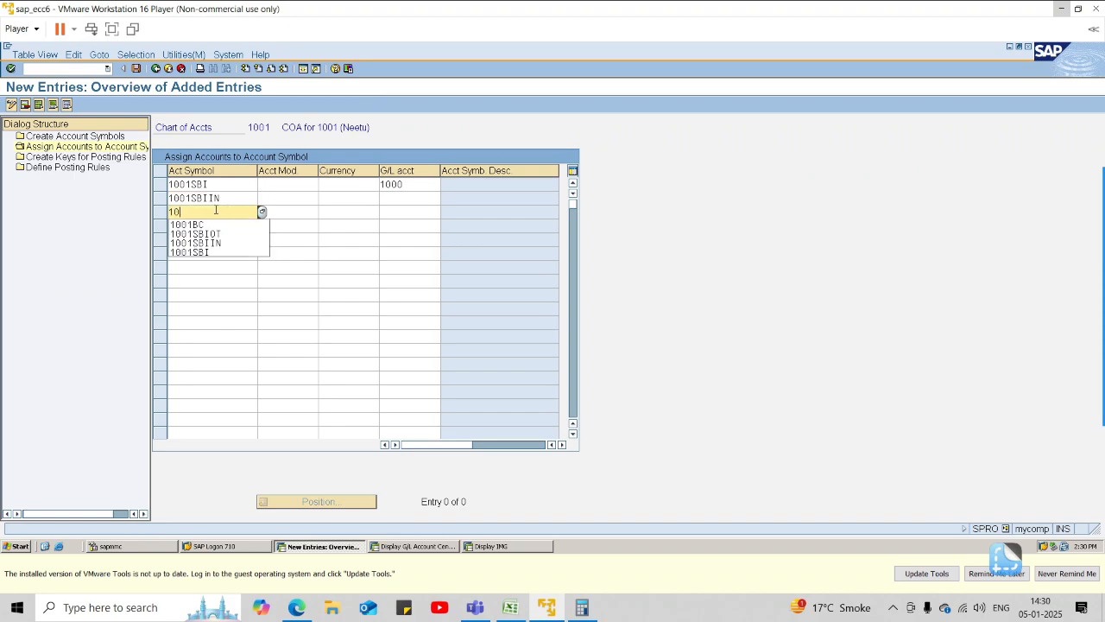
type("01")
left_click(207, 234)
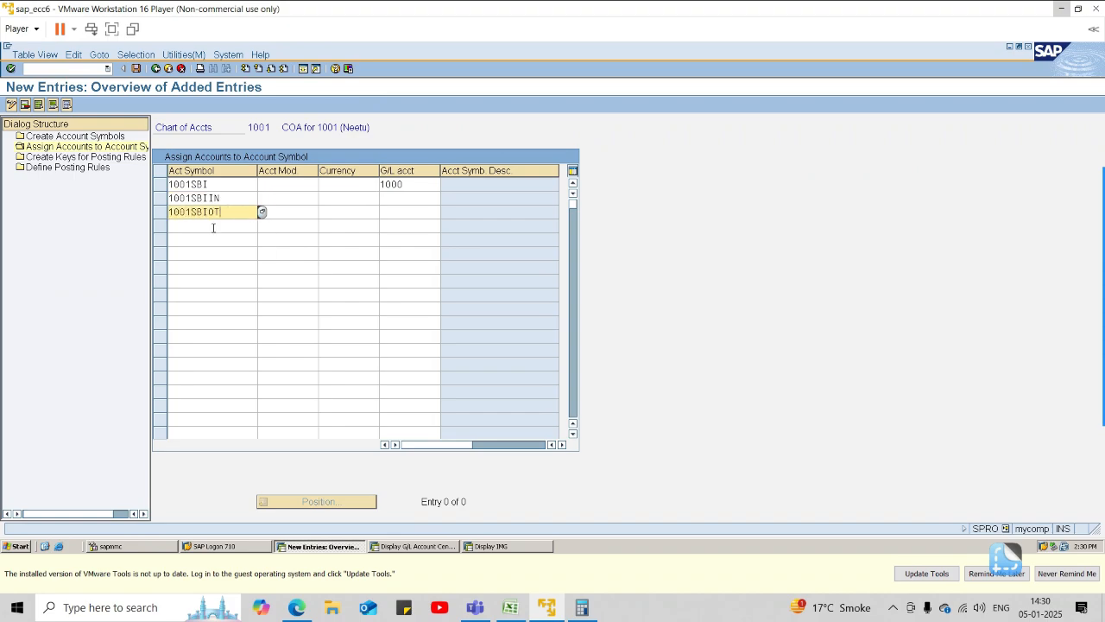
left_click(208, 225)
type("1001")
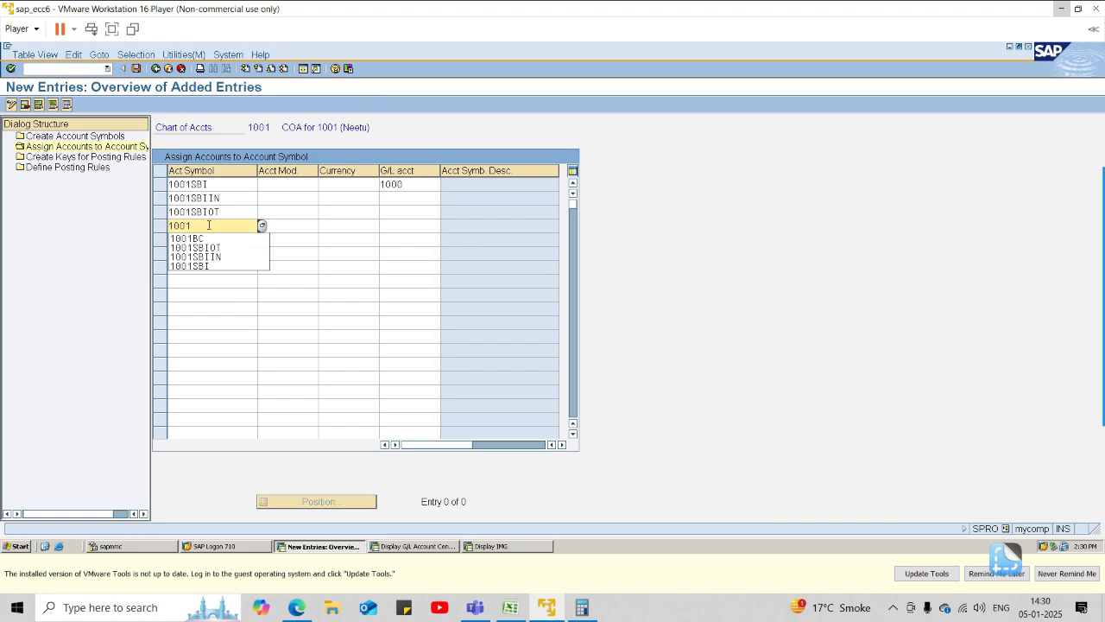
left_click(209, 238)
Check the incoming SBI bank account in the G/L list and assign G/L account 1002 to 1001SBIIN.
key("alt+Tab")
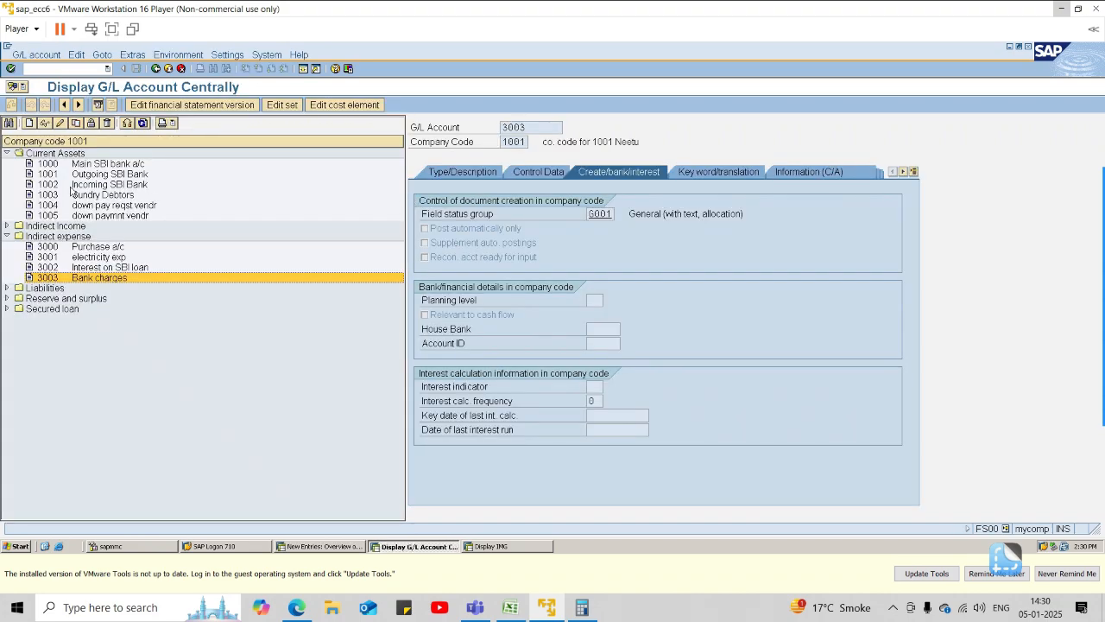
key("alt+Tab")
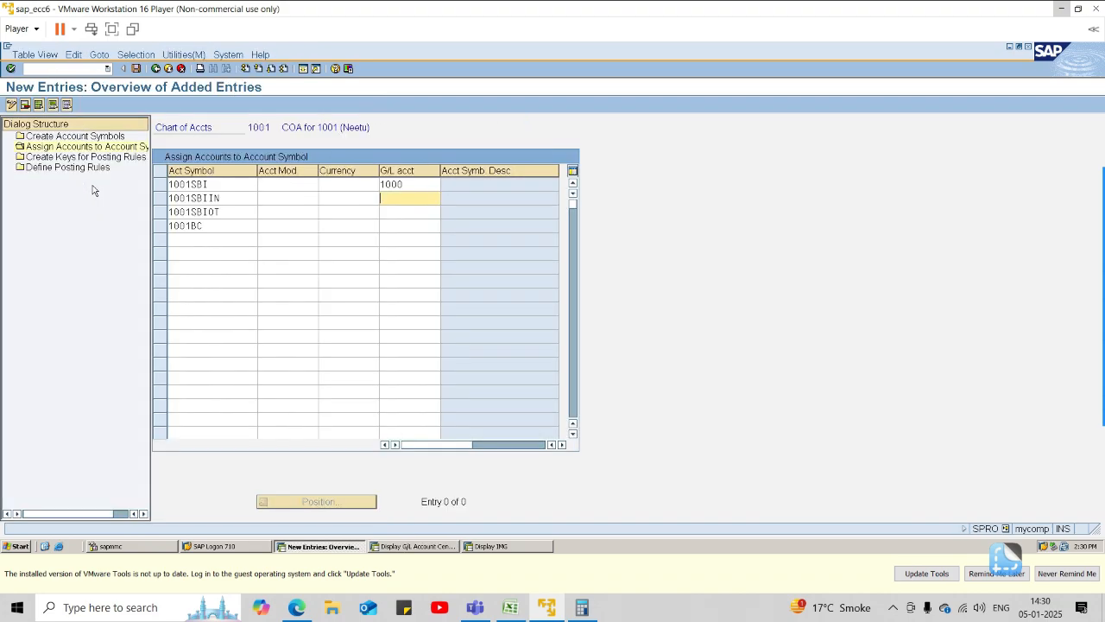
type("100")
left_click(416, 220)
key("Tab")
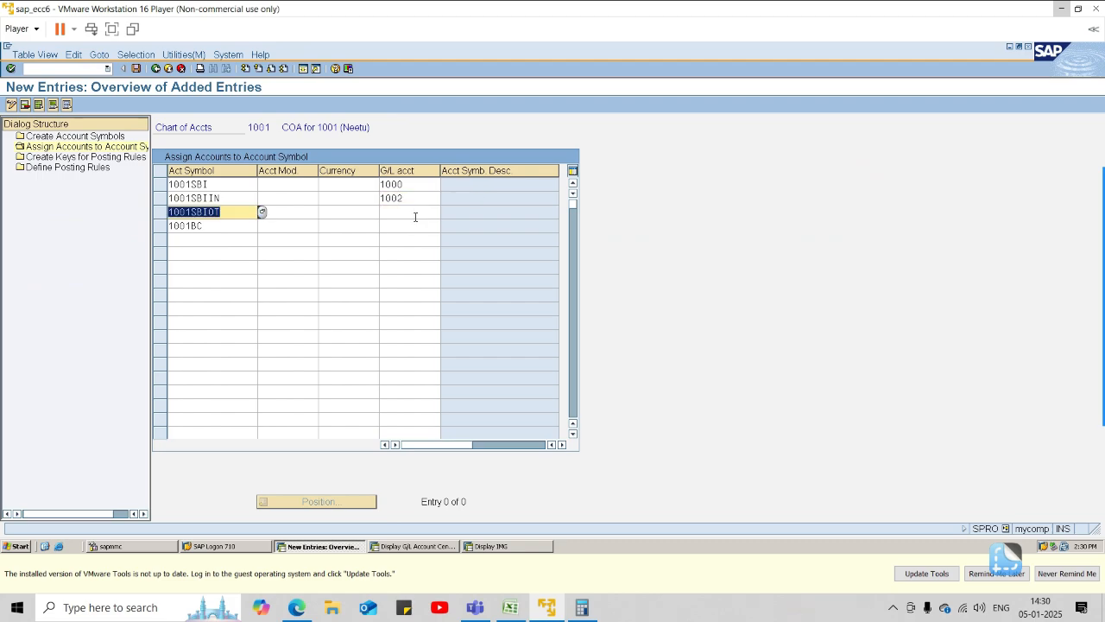
Assign G/L account 1001 to the outgoing bank symbol 1001SBIOT.
key("Tab")
key("Tab")
key("Tab")
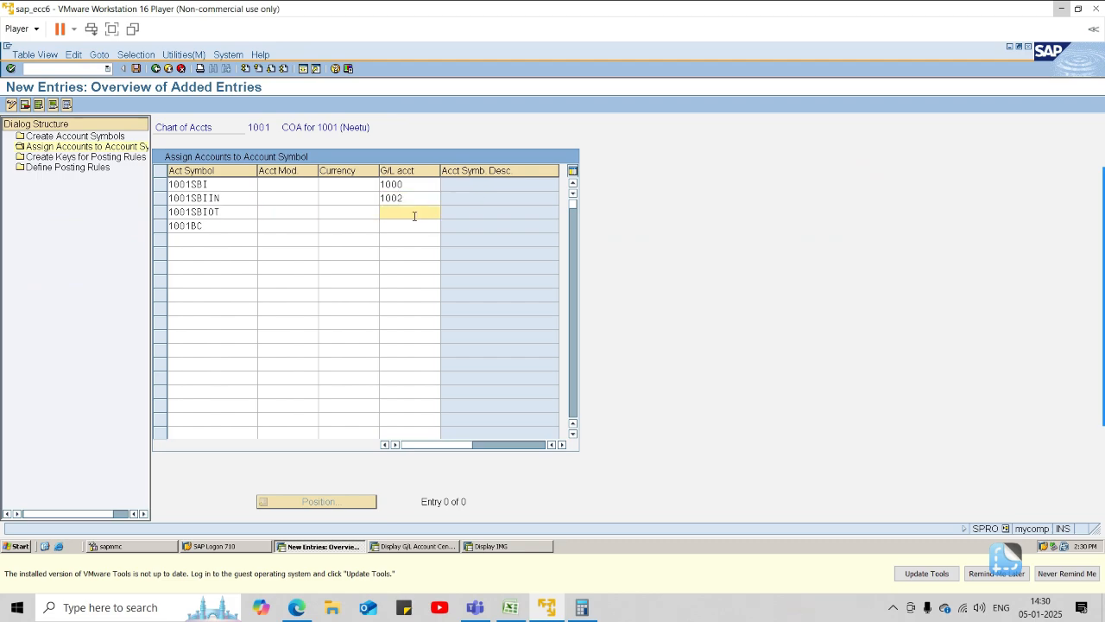
type("1001")
Check the bank charges account in the G/L list and assign G/L account 3003 to 1001BC.
key("Tab")
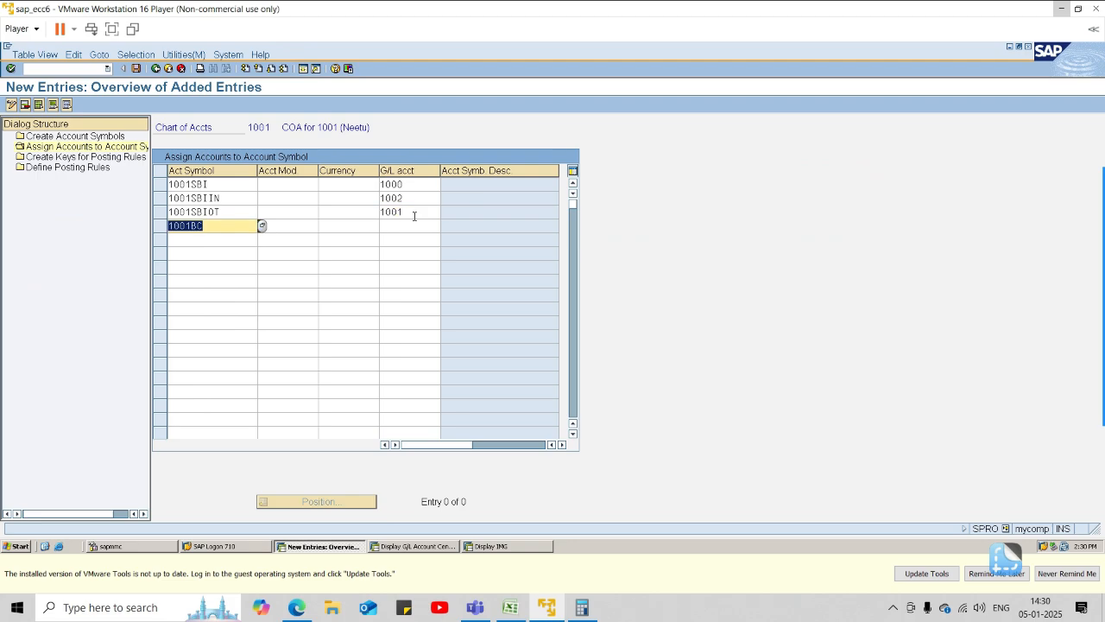
key("Tab")
key("Tab")
key("Tab")
key("alt+Tab")
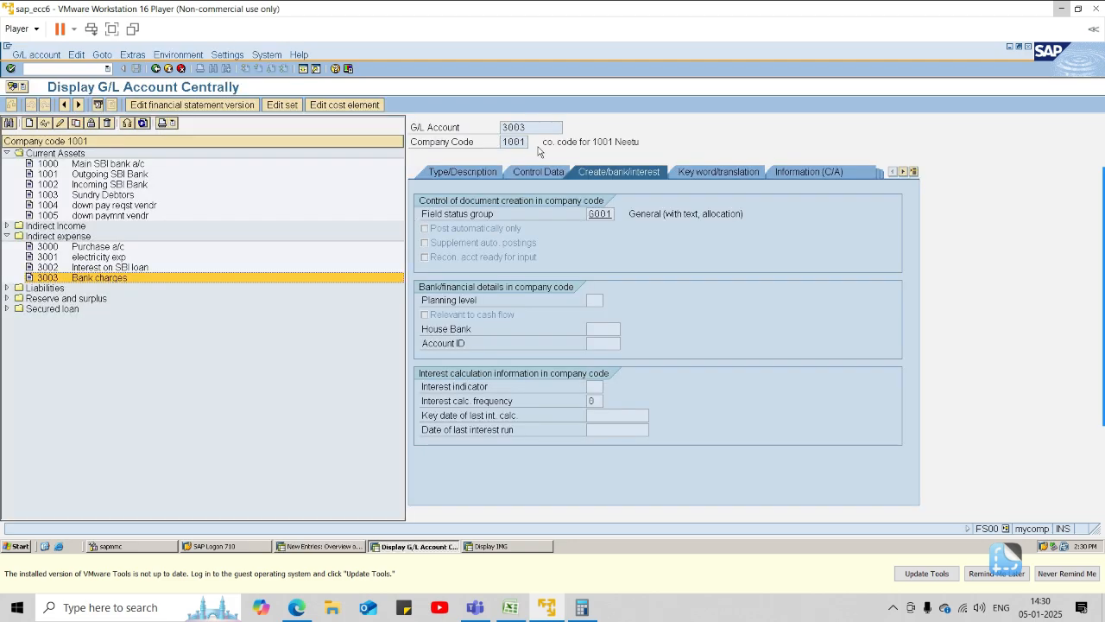
key("alt+Tab")
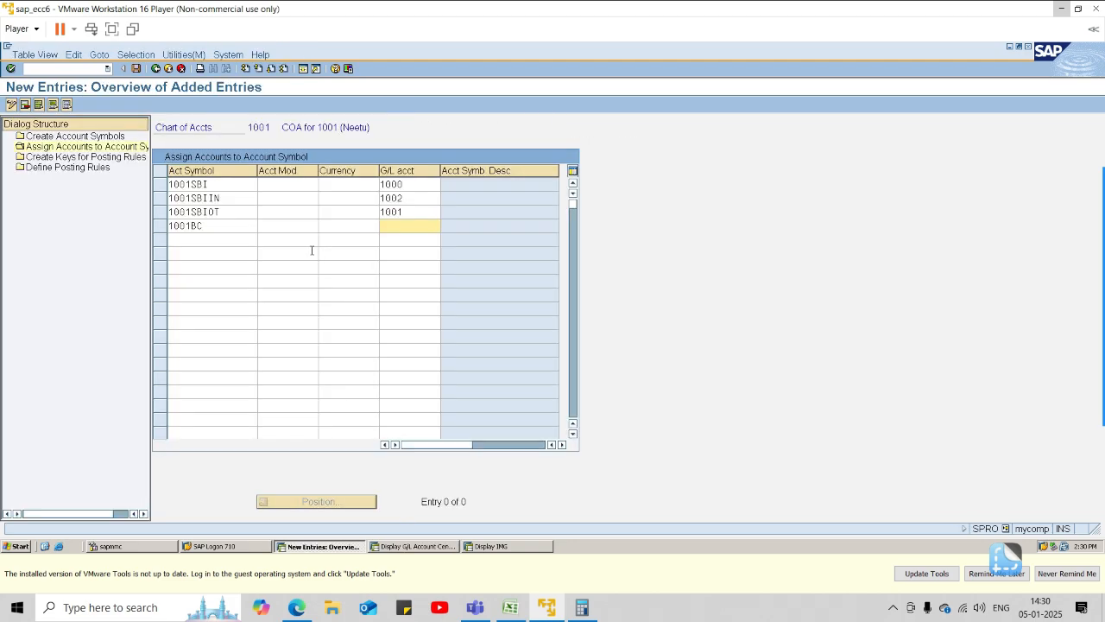
type("3003")
Set the currency to INR for all four account symbol assignments and save them.
left_click(353, 188)
type("INR")
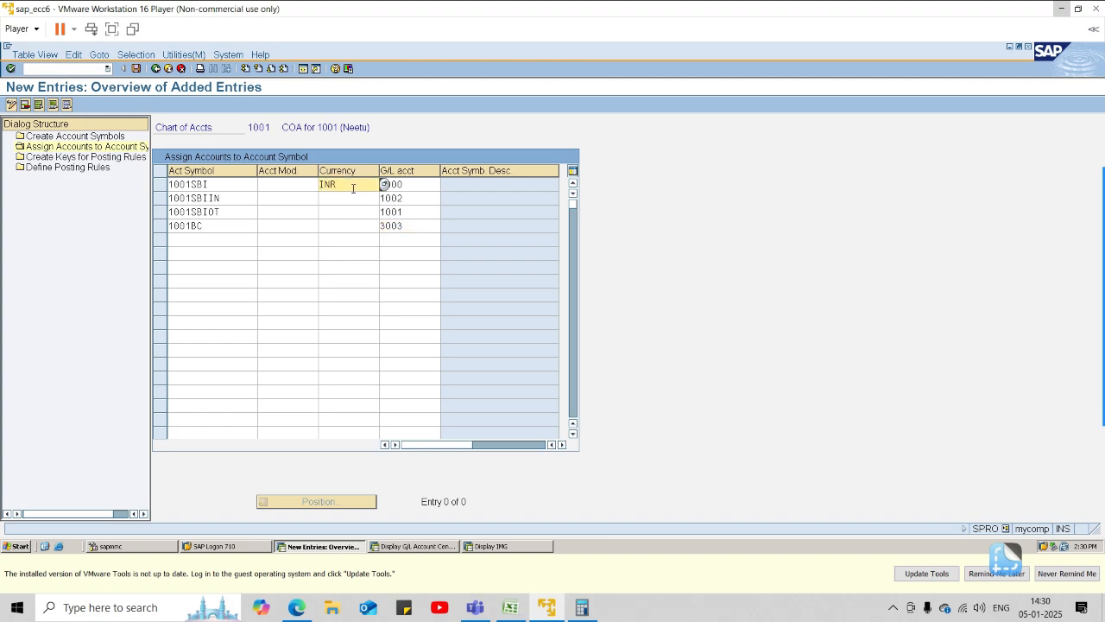
key("Down")
type("INR")
key("Down")
type("INR")
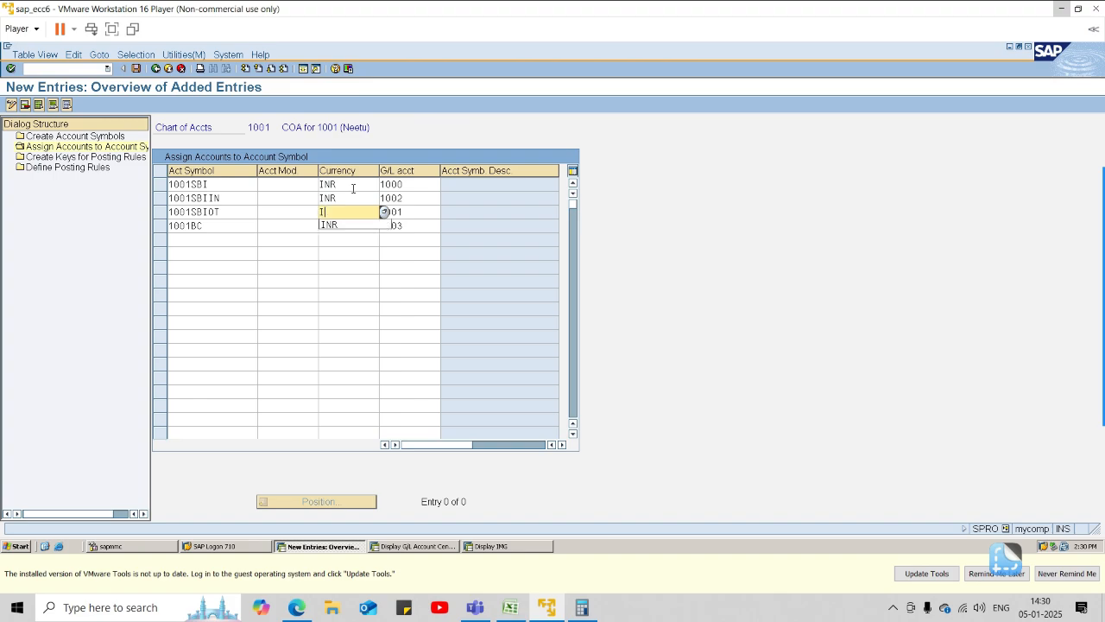
key("Down")
type("INR")
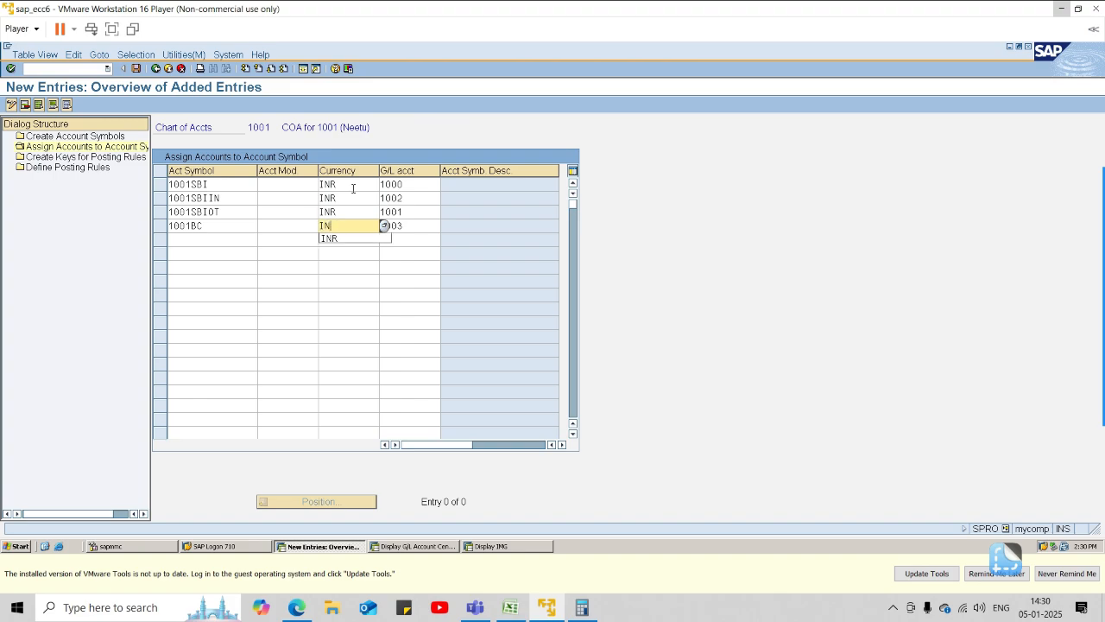
key("Return")
key("ctrl+s")
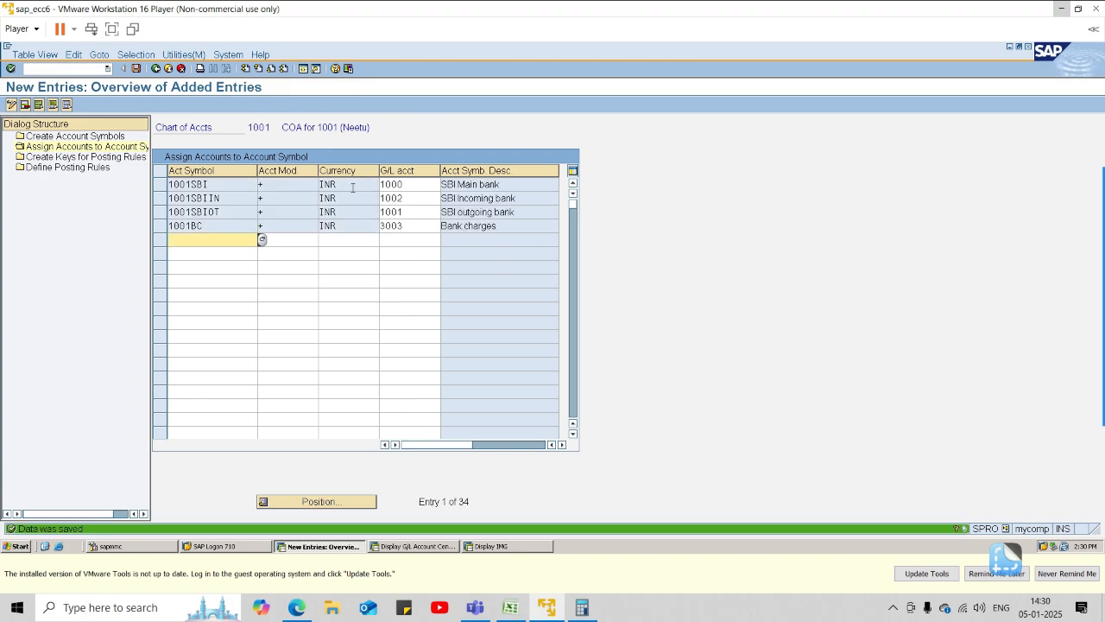
Start new entries for posting rule keys and enter the posting rule 1SIN.
left_click(57, 156)
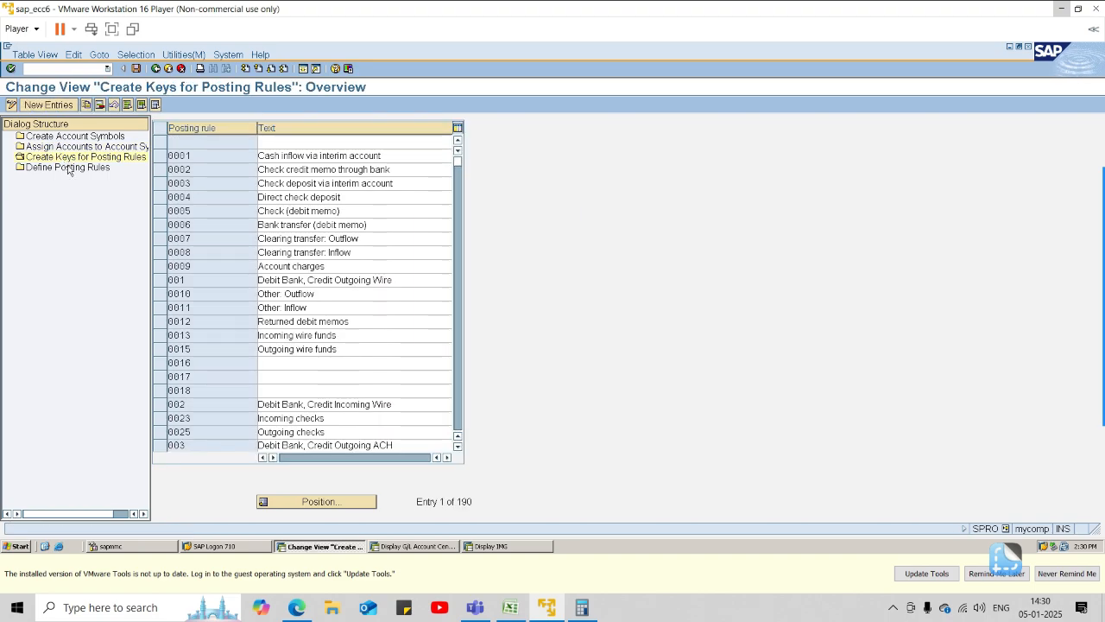
left_click(61, 104)
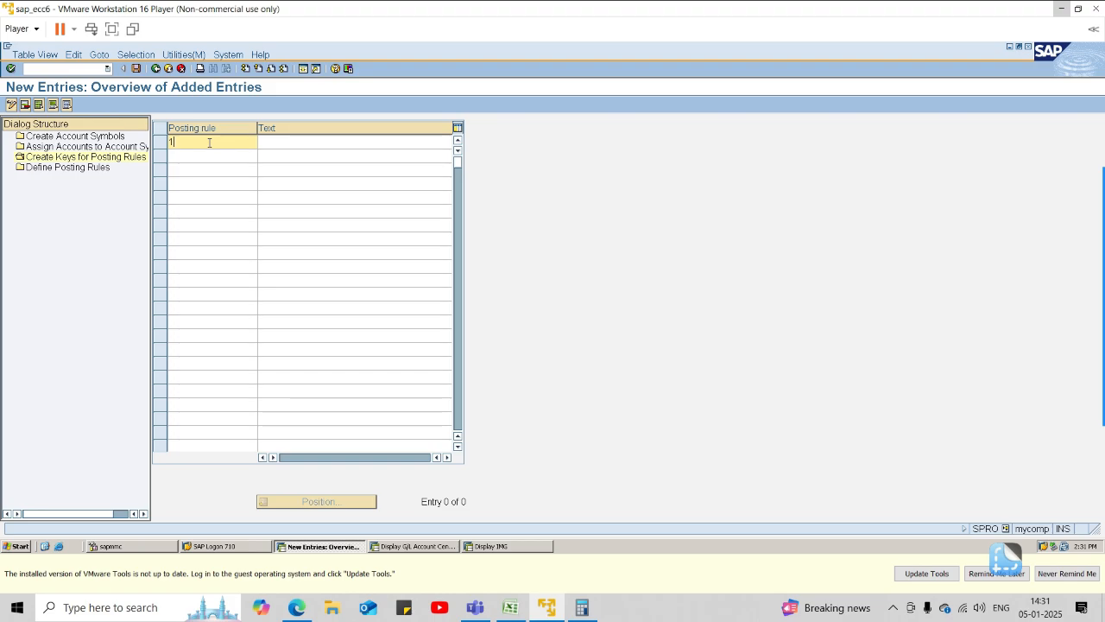
type("SBI")
key("BackSpace")
type("IN")
key("Tab")
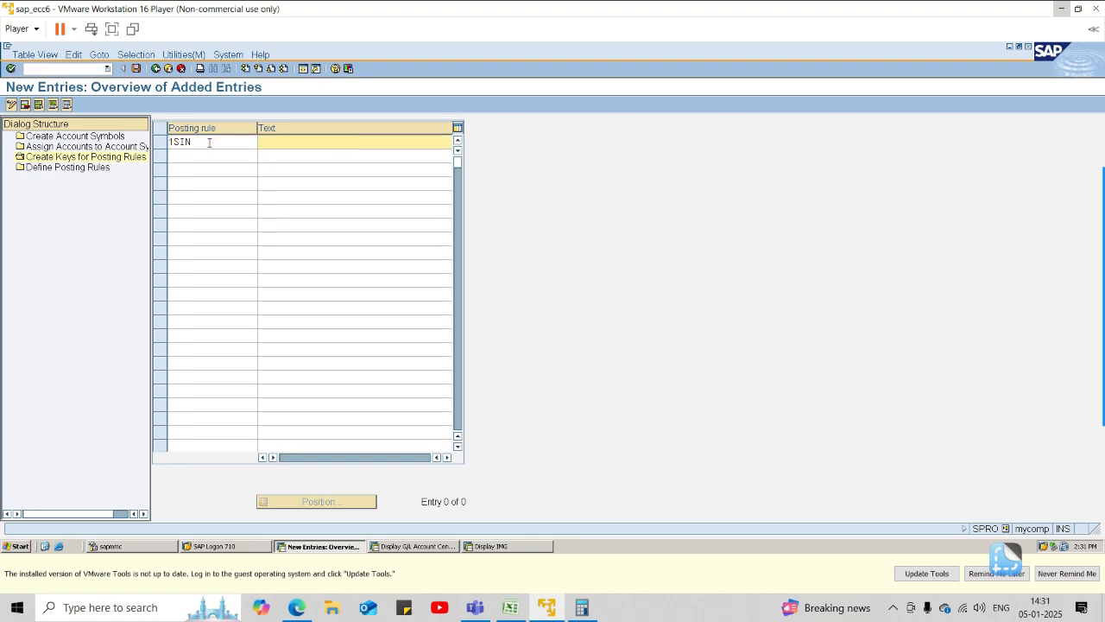
Describe posting rule 1SIN with the text "Payment transfer from Incoming bank (sbi".
type("Pa")
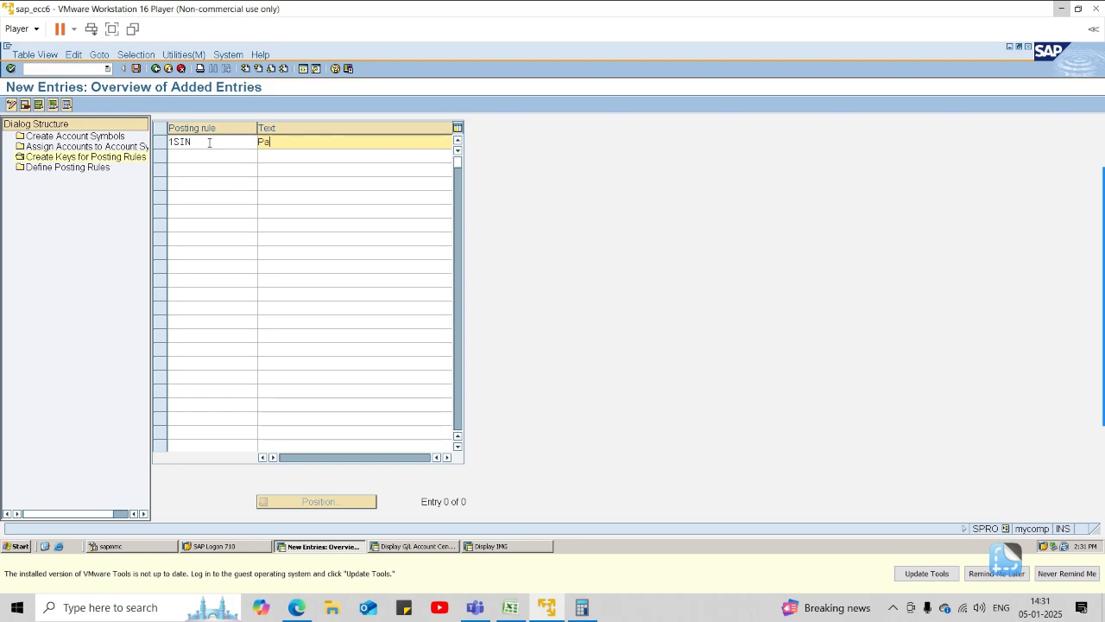
type("yment transfe")
type("r ")
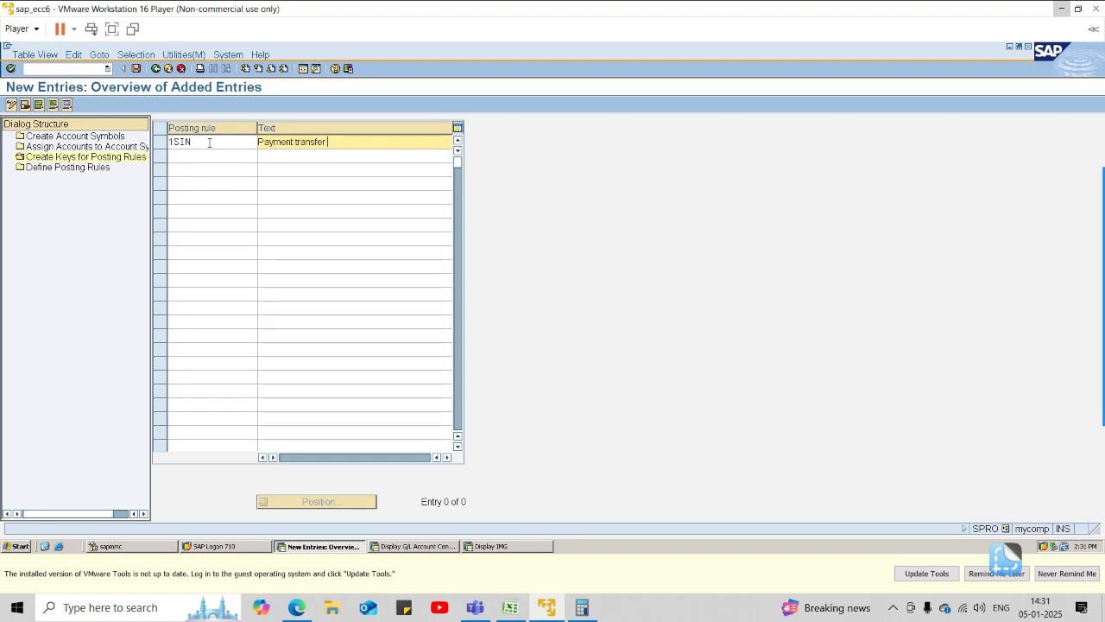
type("from Incoming bank")
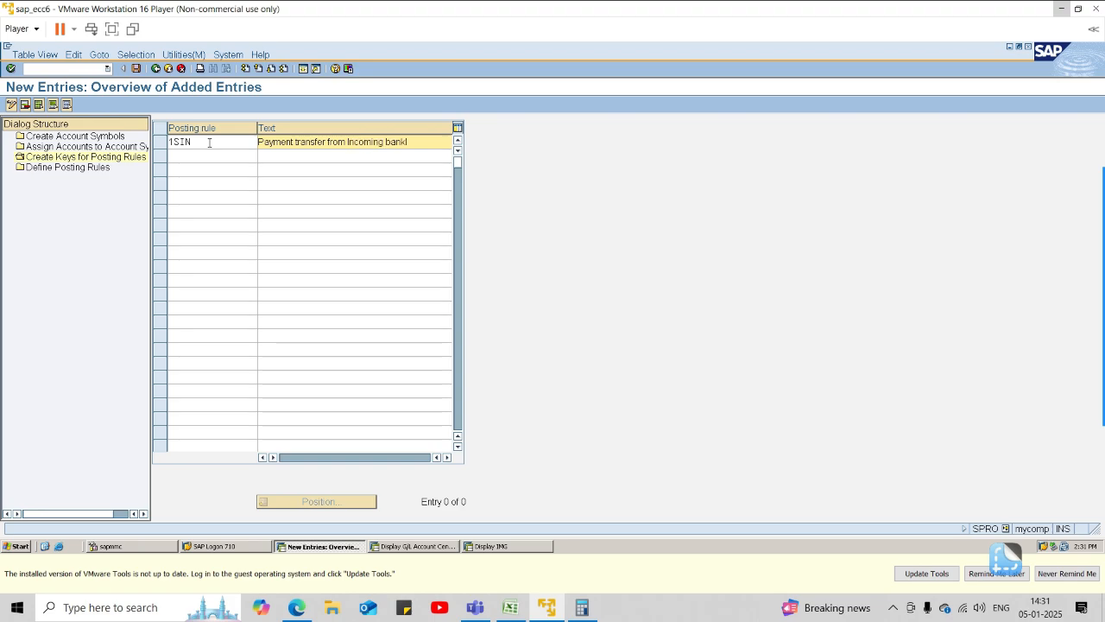
type(" (sbi")
key("Tab")
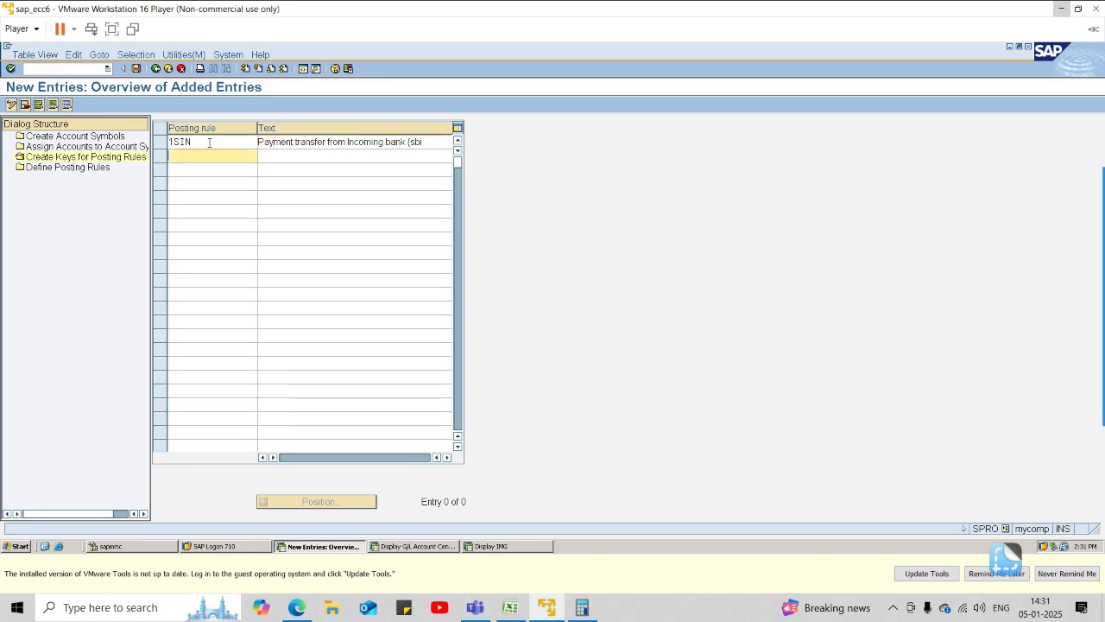
key("Tab")
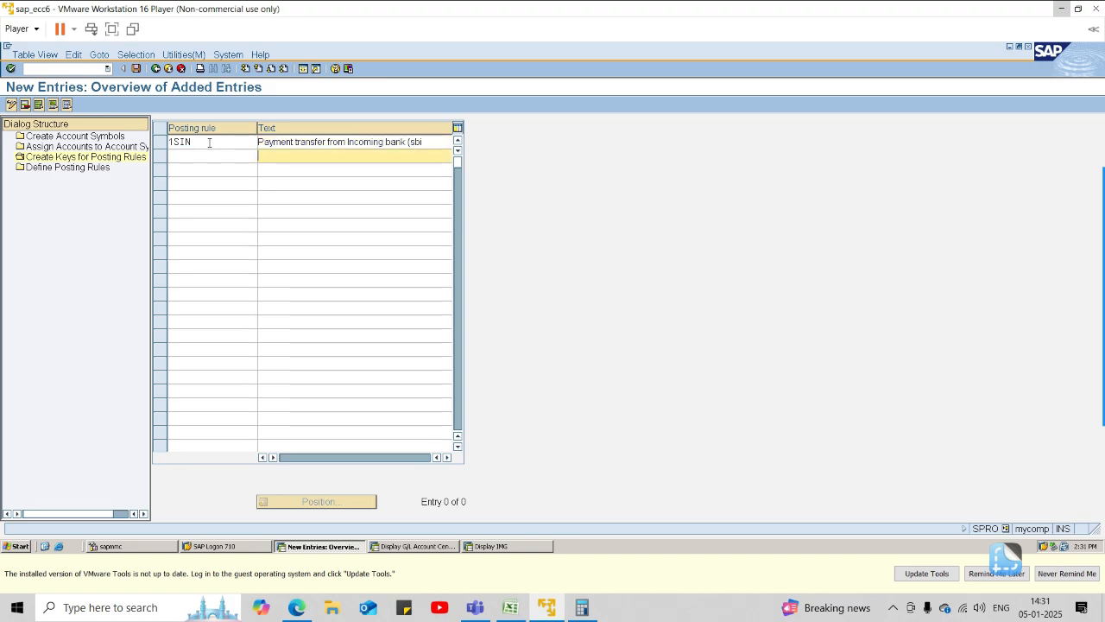
left_click(224, 165)
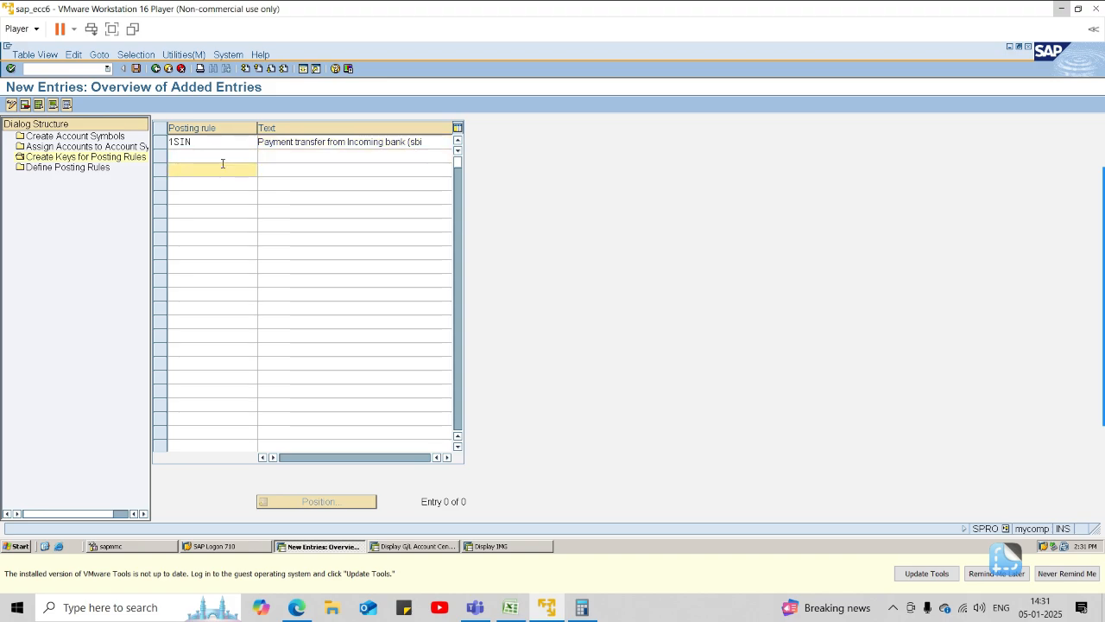
Enter the posting rule key 1SOT on the row below 1SIN.
left_click(219, 156)
type("1")
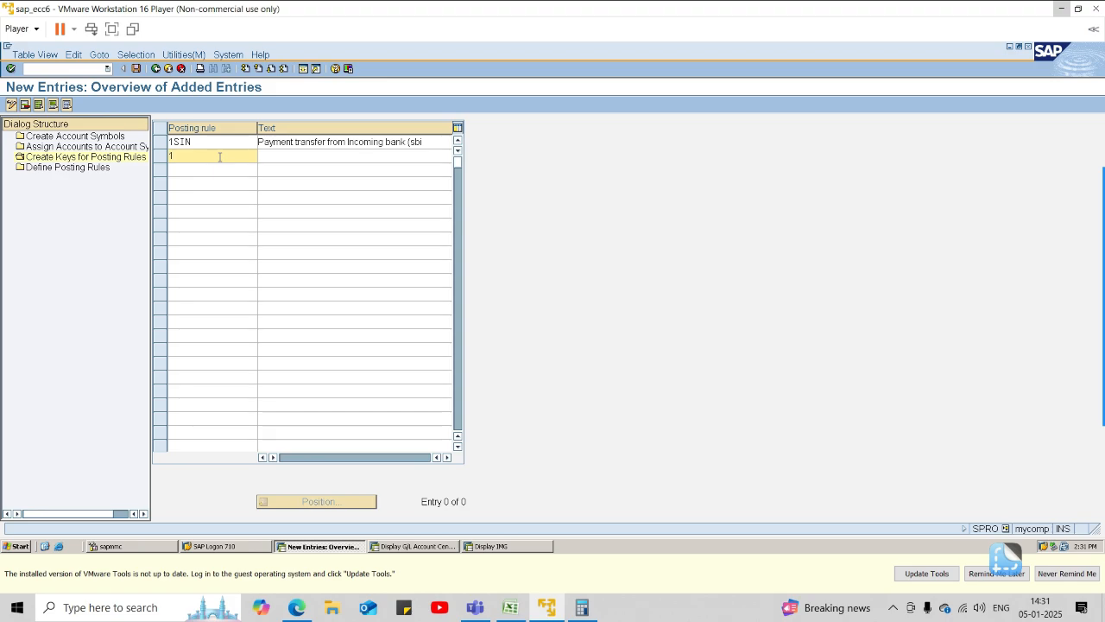
type("SOT")
key("Tab")
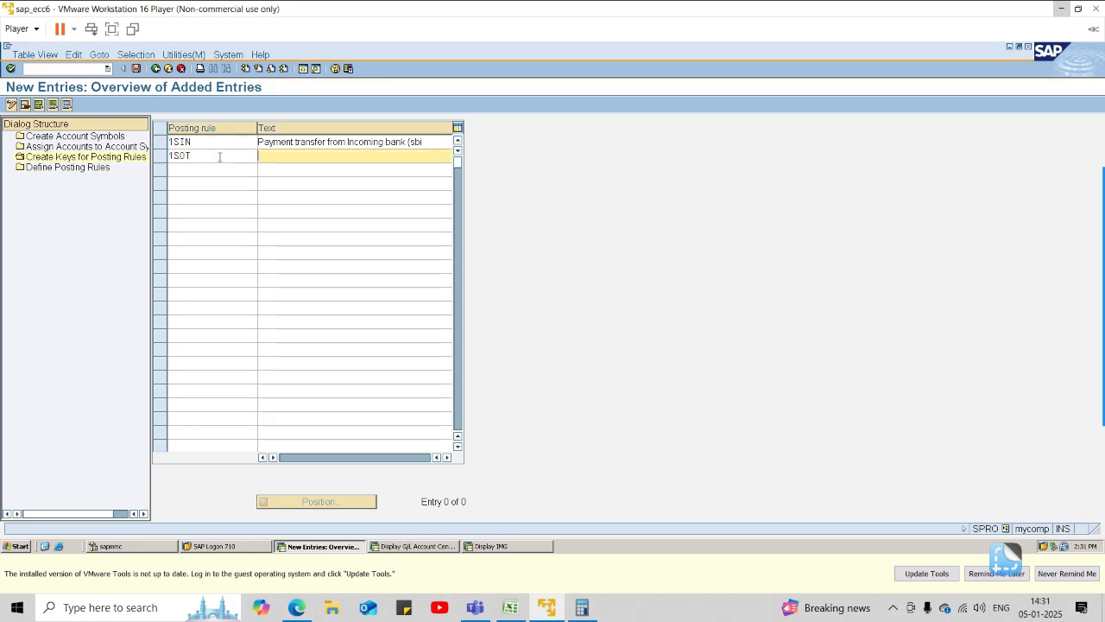
Describe posting rule 1SOT with the text "Payment transfer from Outgoing bank (sbi".
type("p")
type("P")
type("ayment tra")
type("nsfer from O")
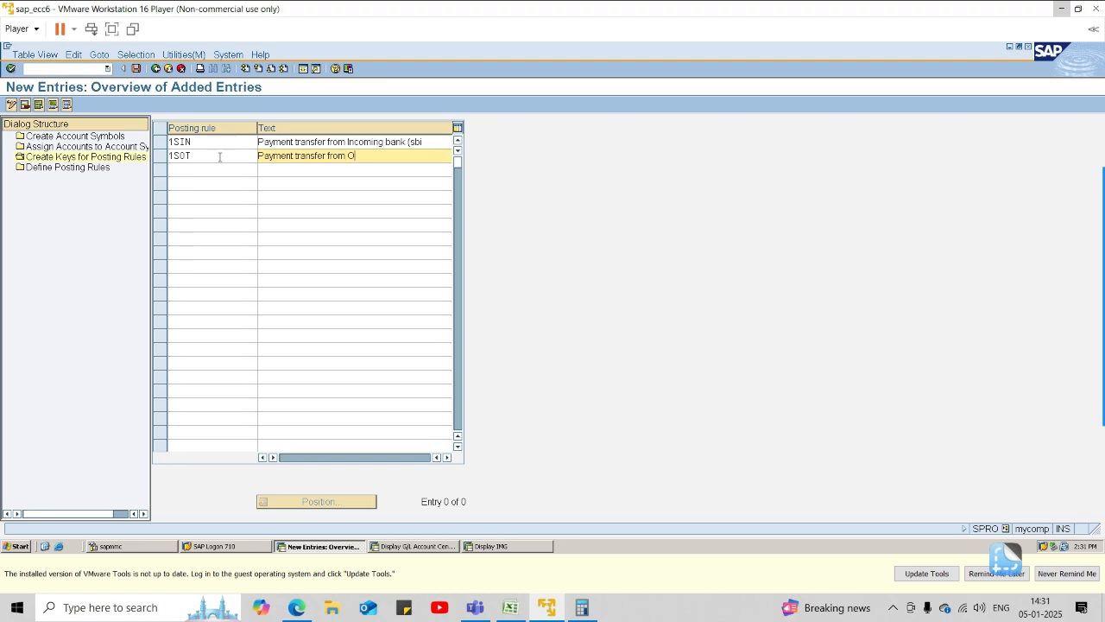
type("utgoing bank (sbi")
key("Tab")
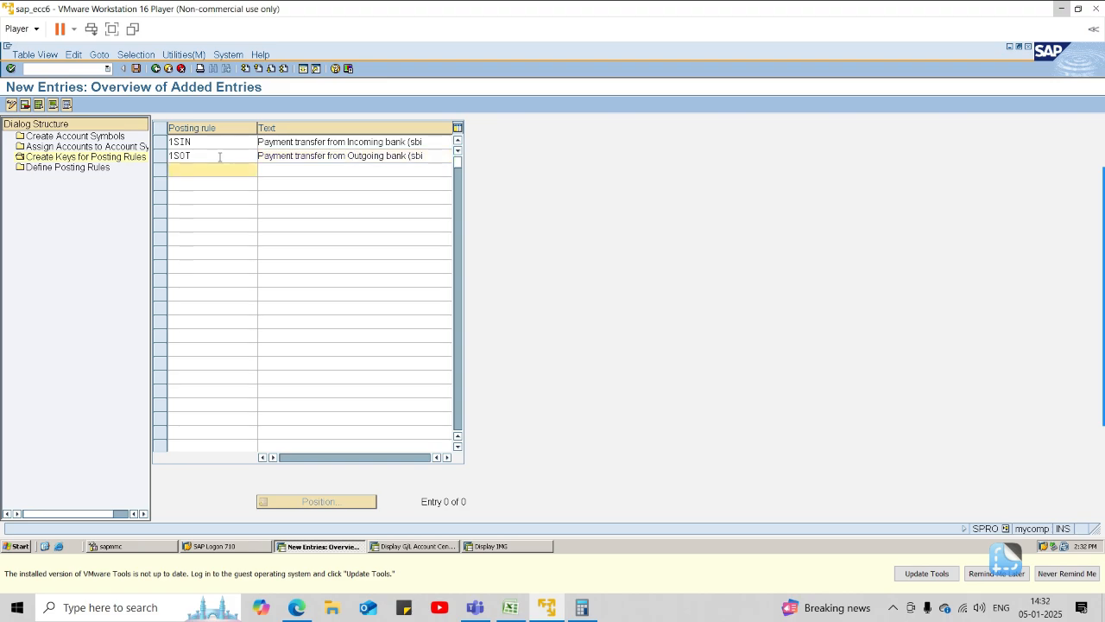
Add the posting rule key 1SBC with the text "Bank charges" and save the posting rule keys.
type("1SBC")
key("Tab")
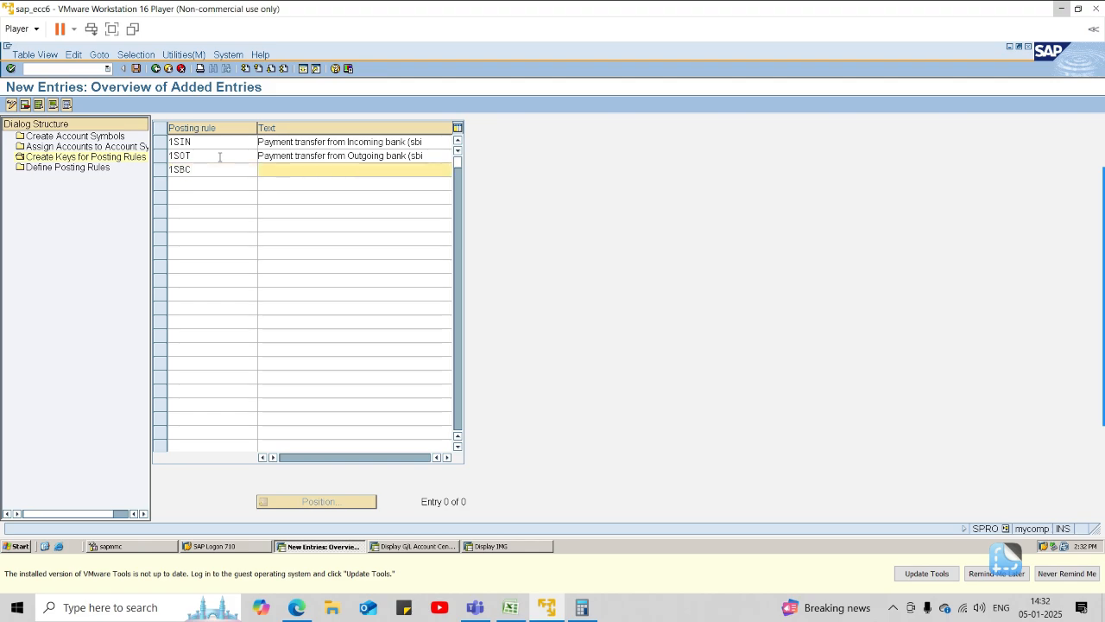
type("Bank charges")
key("Return")
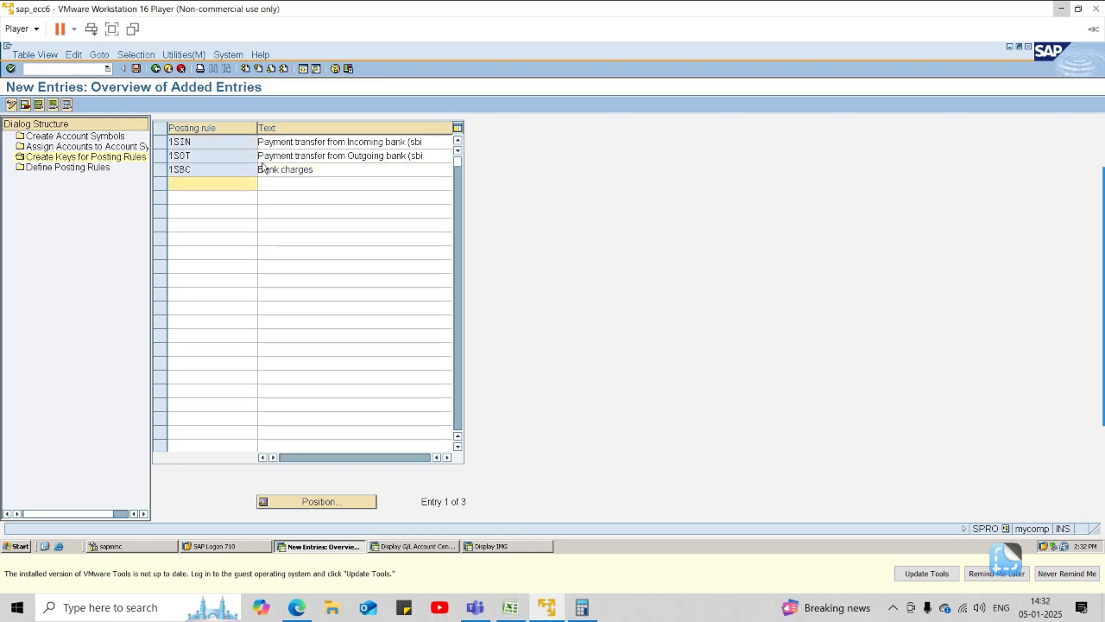
left_click(135, 68)
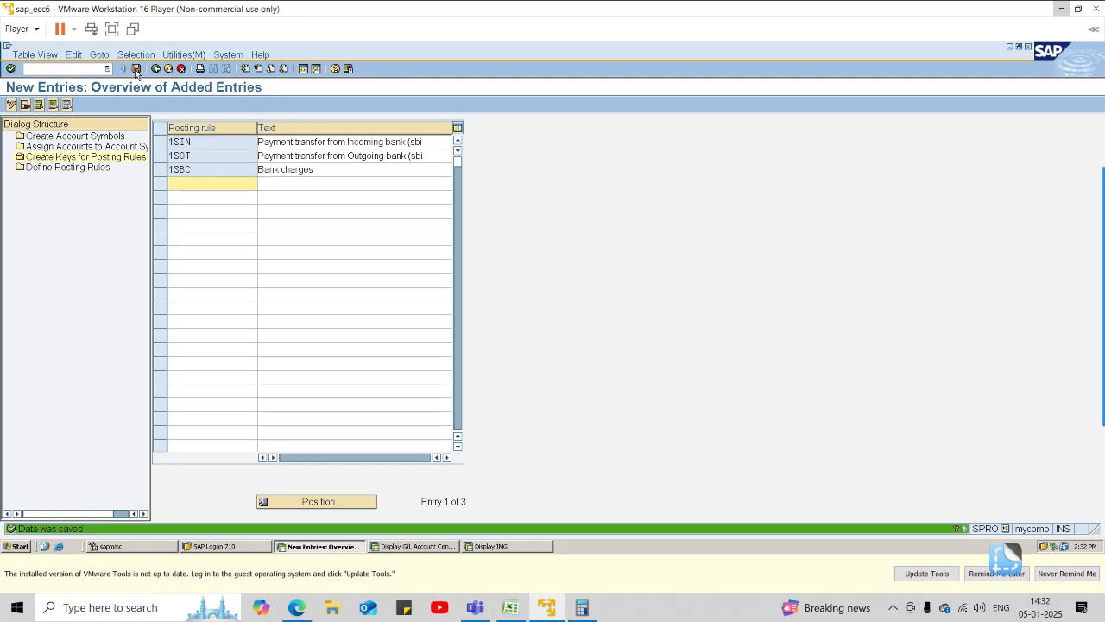
Start a new entry under Define Posting Rules, search the posting rule value list for 1sin and choose 1SIN.
double_click(54, 167)
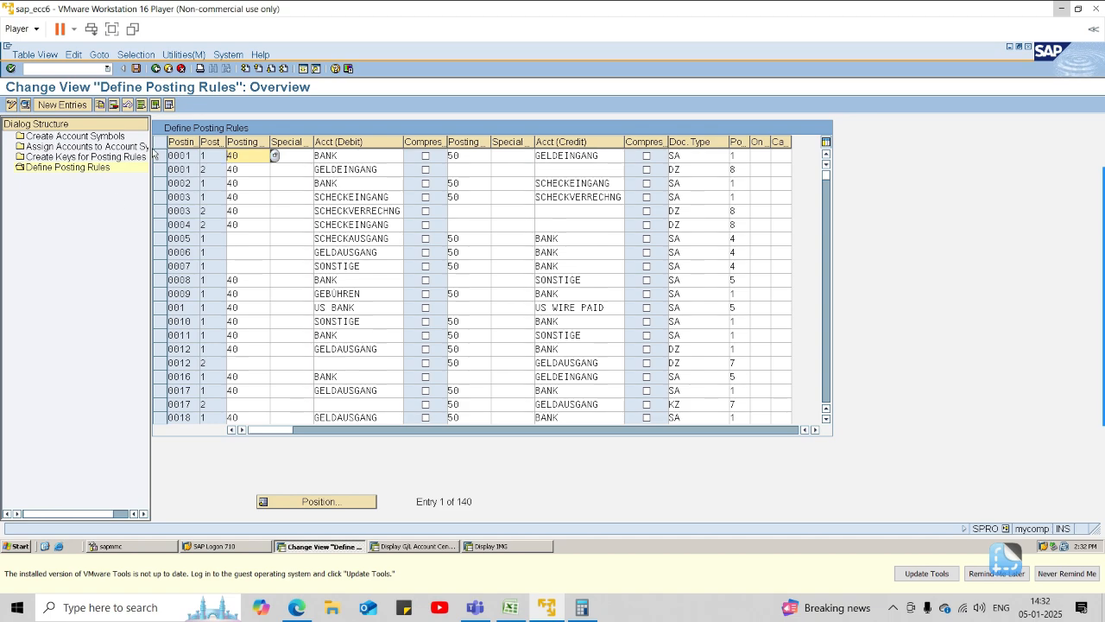
left_click(82, 107)
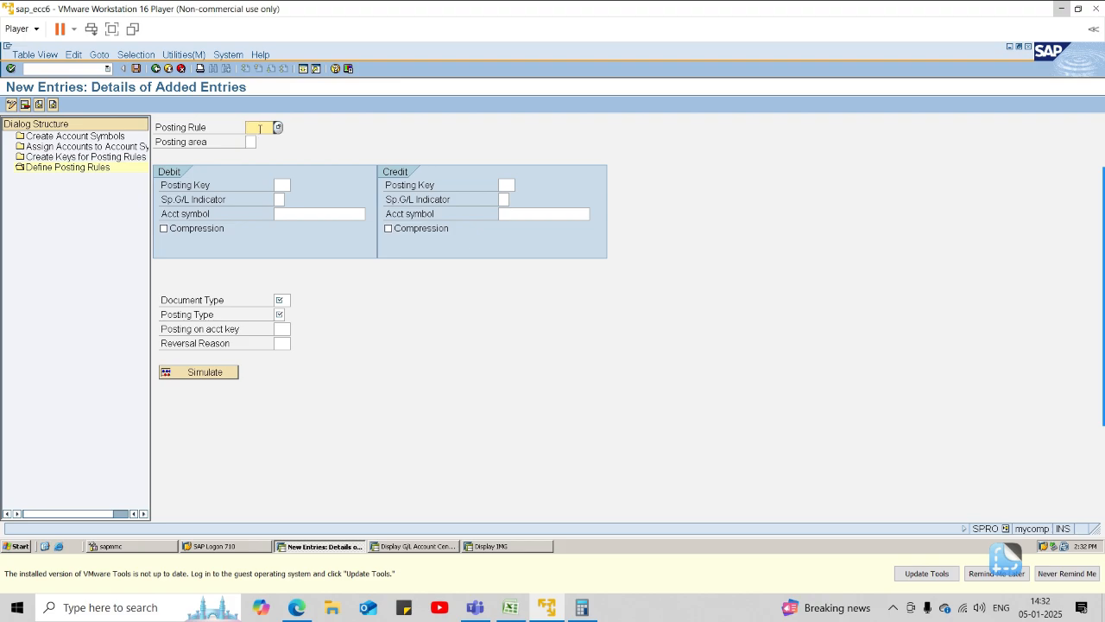
left_click(251, 128)
type("s1n")
key("Return")
left_click(278, 129)
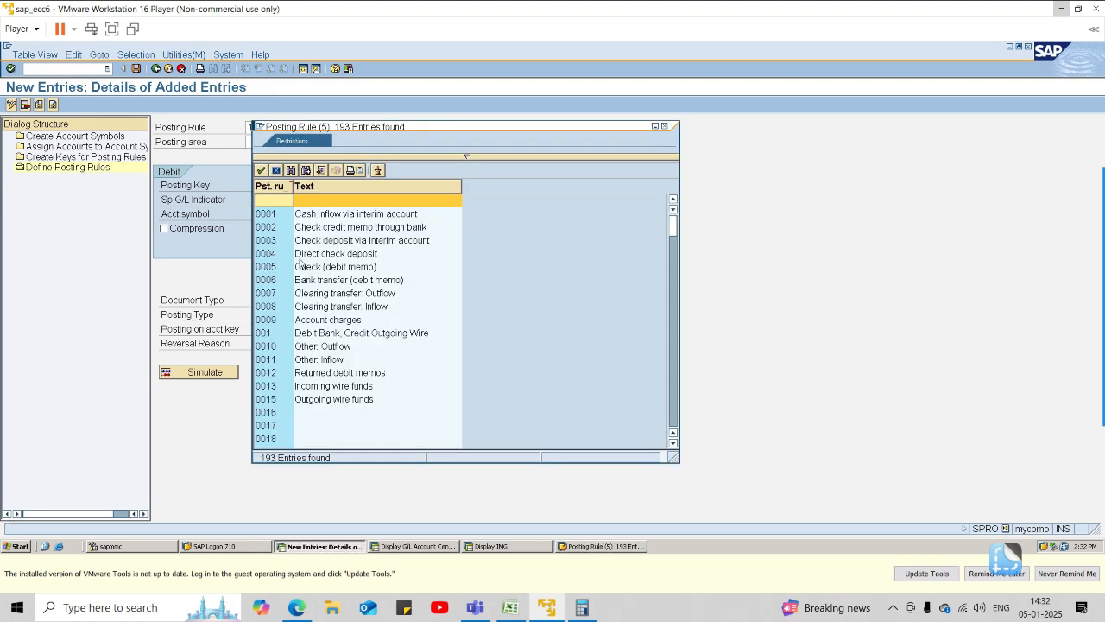
left_click(291, 171)
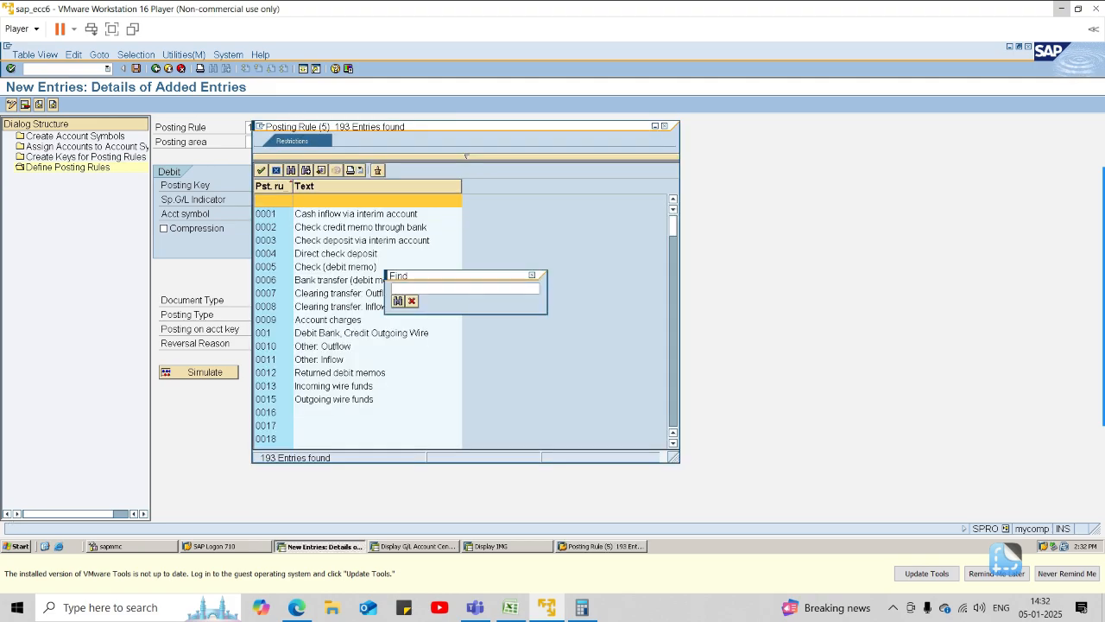
type("1sin")
key("Return")
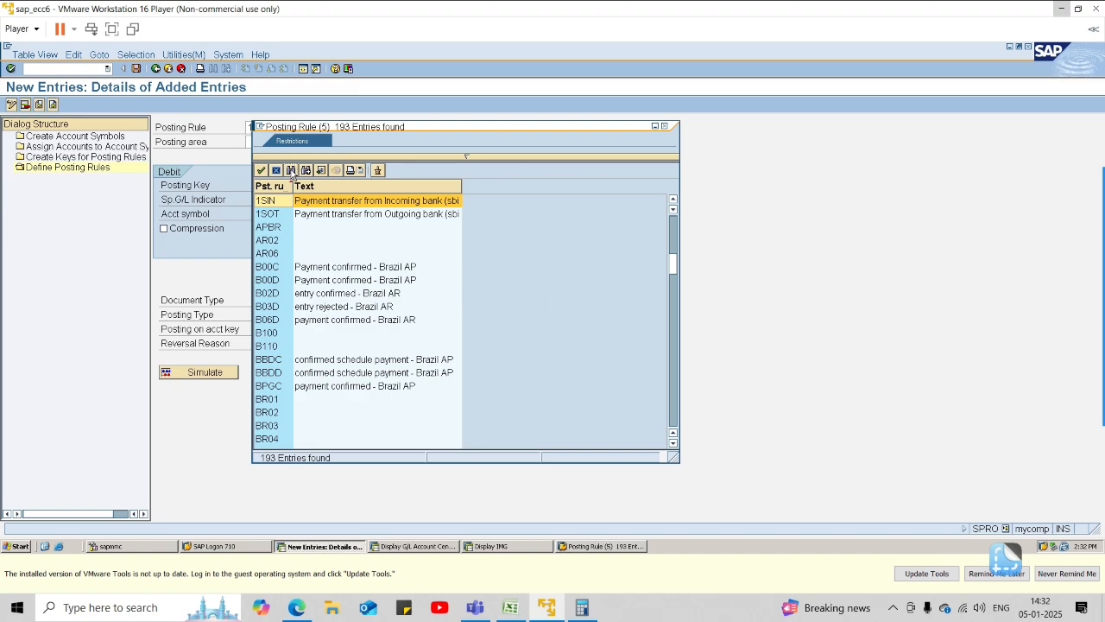
double_click(288, 202)
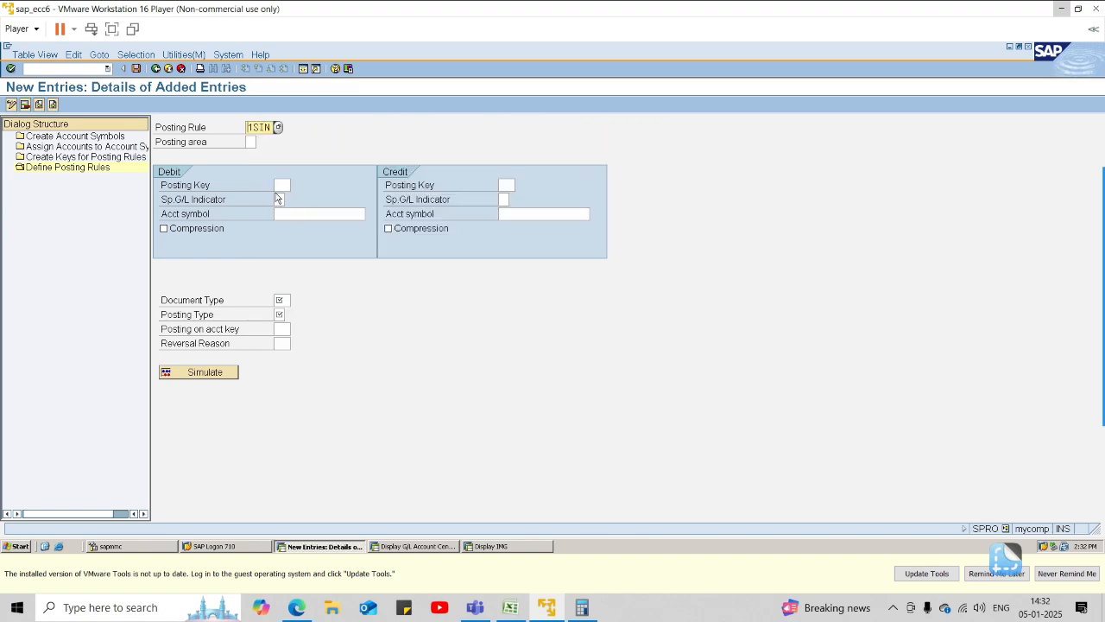
Set the posting area of posting rule 1SIN to 1.
left_click(251, 142)
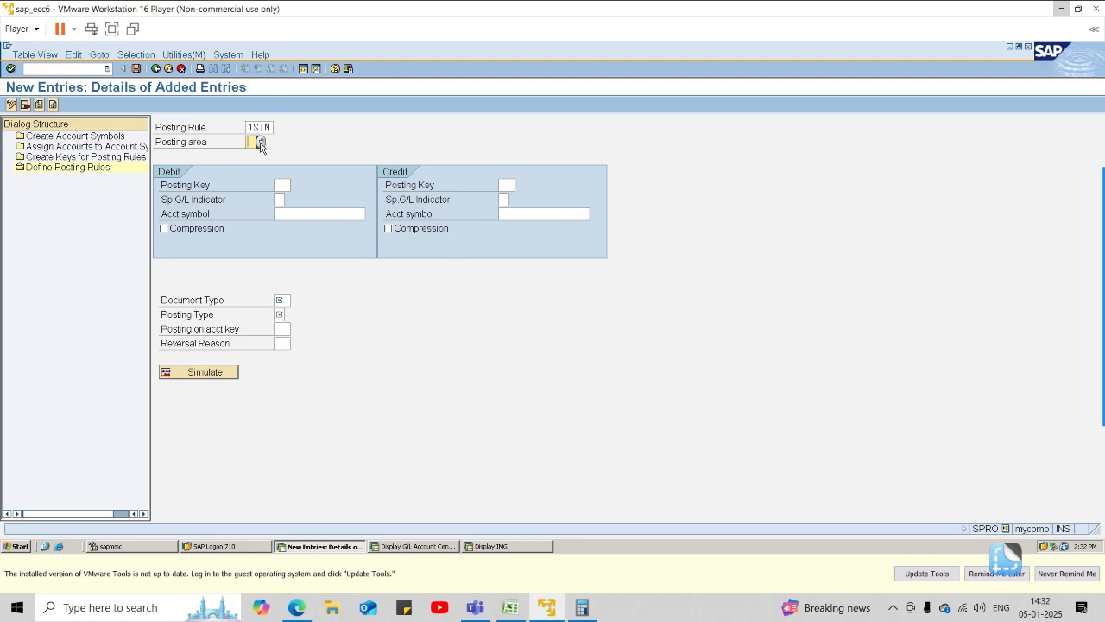
type("1")
left_click(260, 143)
double_click(299, 216)
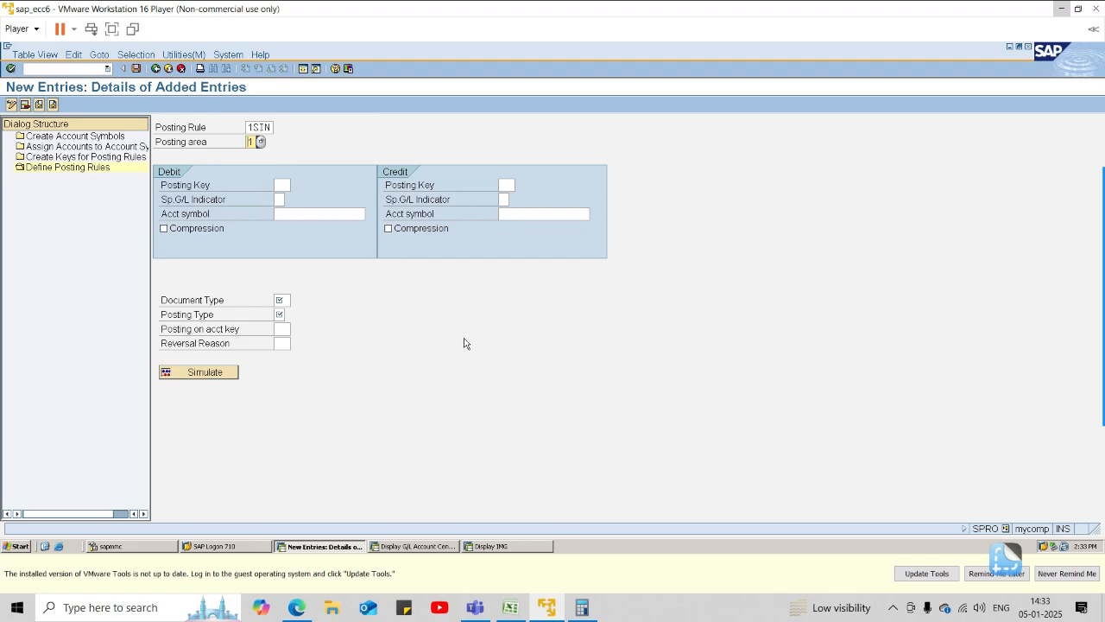
Fill in the debit side of rule 1SIN with posting key 40 and account symbol 1001SBI.
left_click(281, 185)
type("40")
left_click(287, 213)
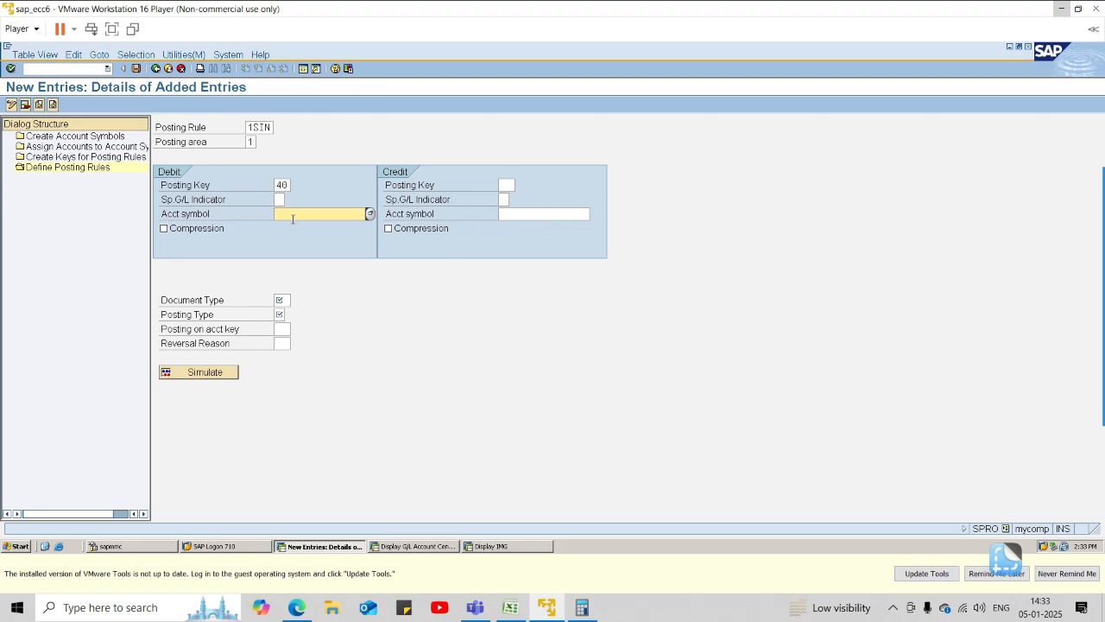
type("1001sb1")
key("BackSpace")
key("BackSpace")
type("SBI")
Fill in the credit side with posting key 50 and account symbol 1001SBIIN, checking the company code's G/L account list.
left_click(508, 185)
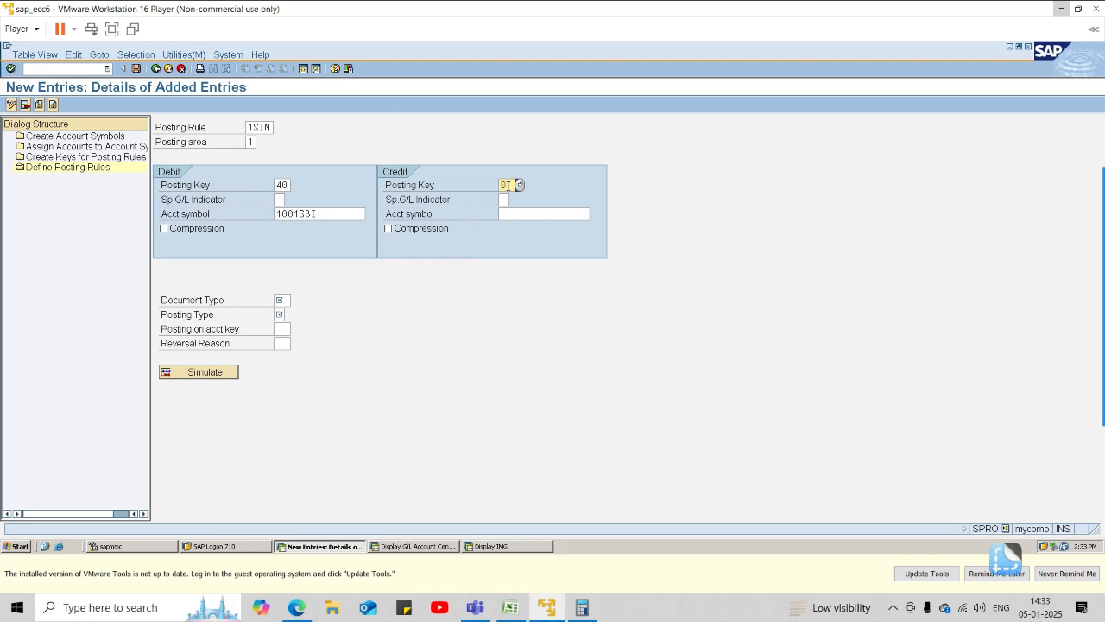
type("50")
left_click(516, 213)
key("alt+Tab")
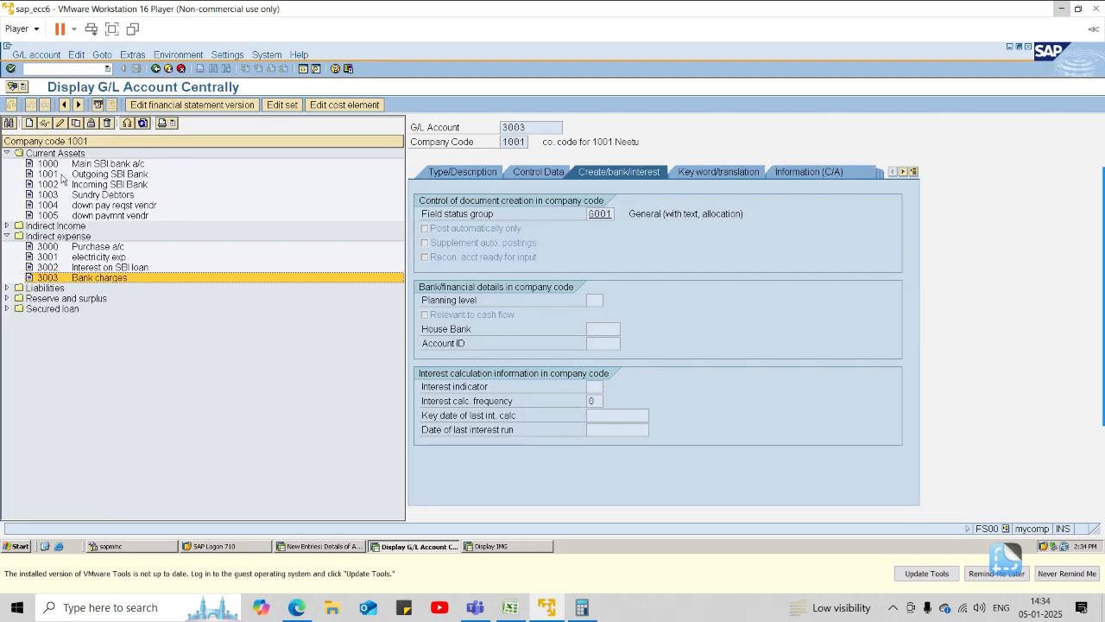
key("alt+Tab")
type("1001")
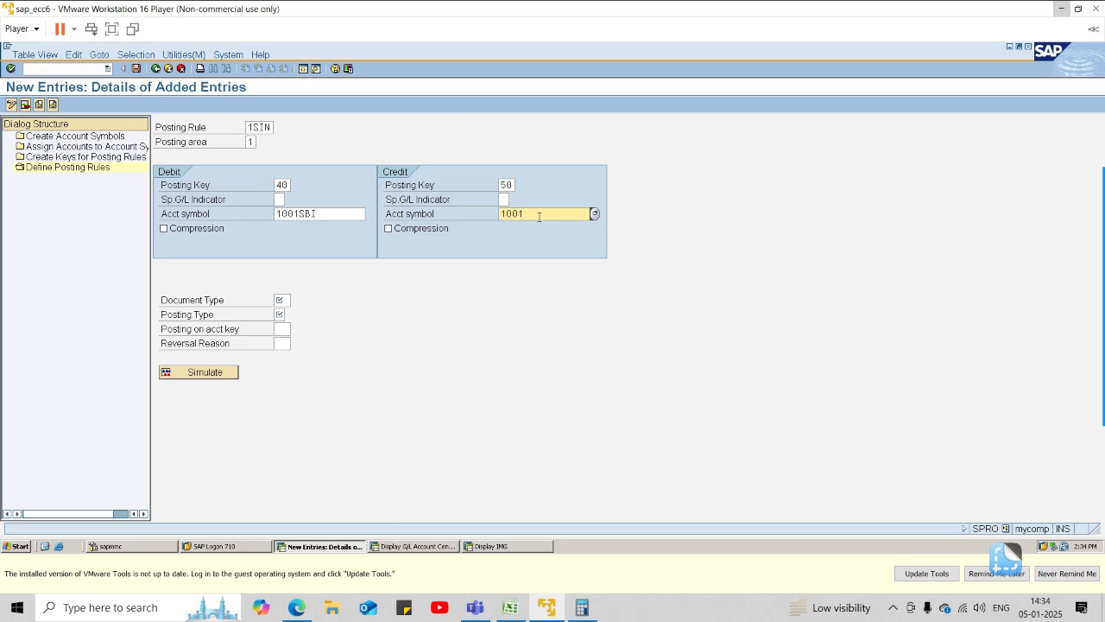
type("SBIIN")
Look through the available account symbols for the credit side of the posting rule.
left_click(594, 213)
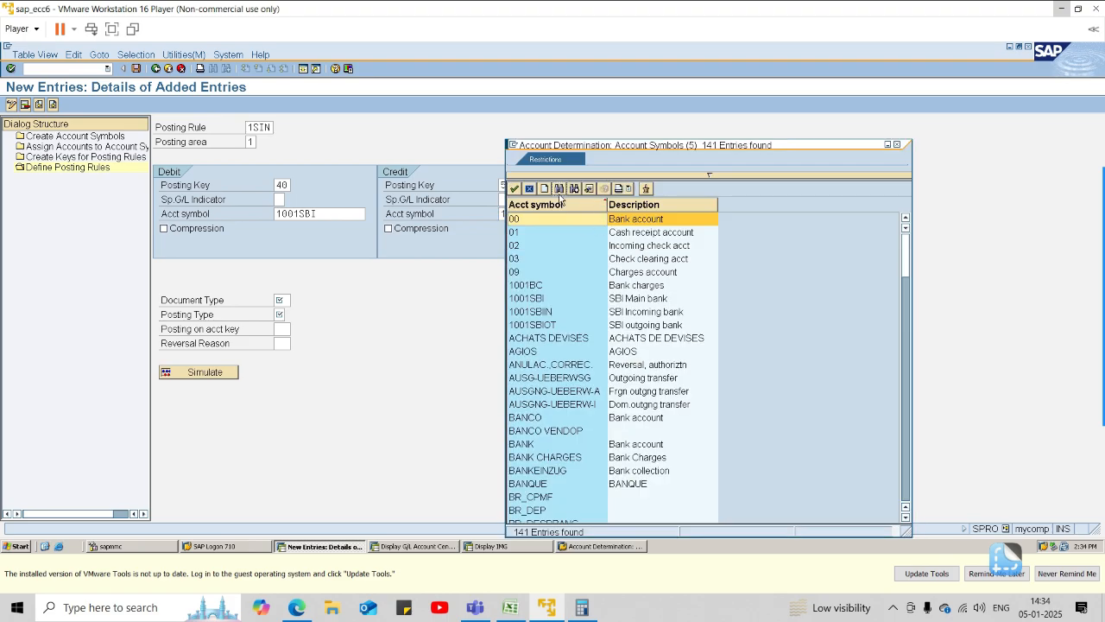
scroll(611, 352, "down", 5)
scroll(611, 352, "down", 2)
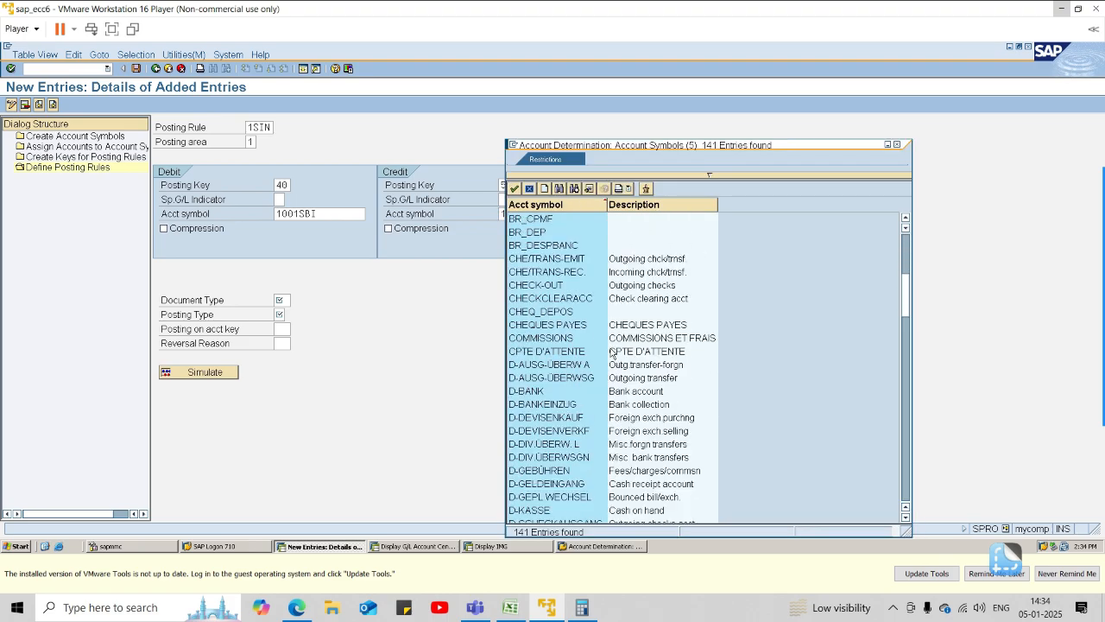
scroll(611, 352, "down", 15)
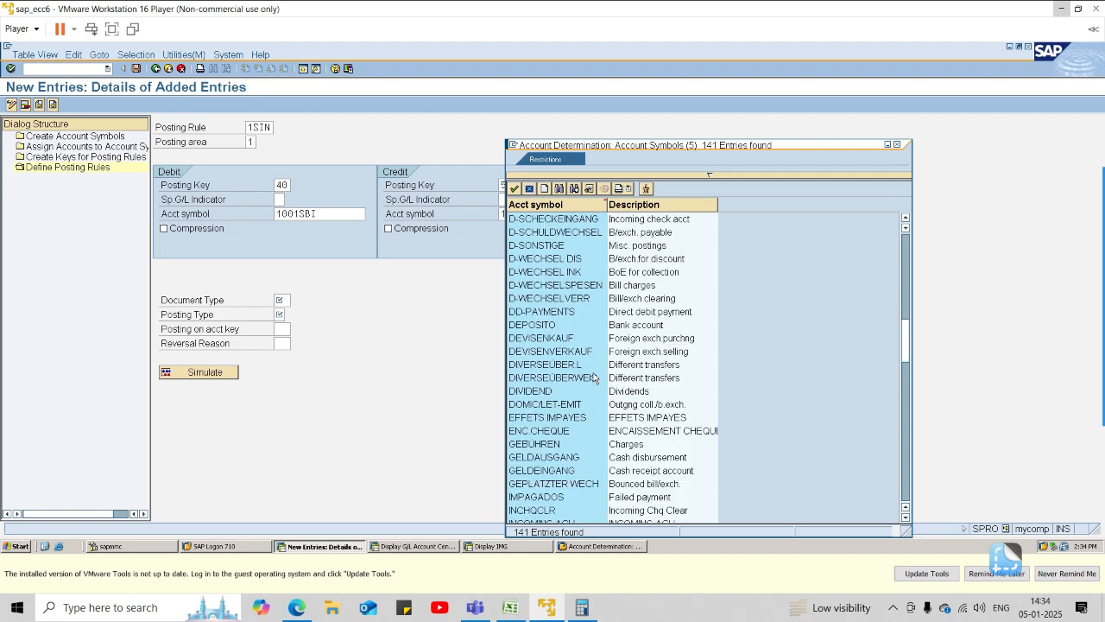
scroll(583, 390, "down", 3)
scroll(582, 389, "down", 4)
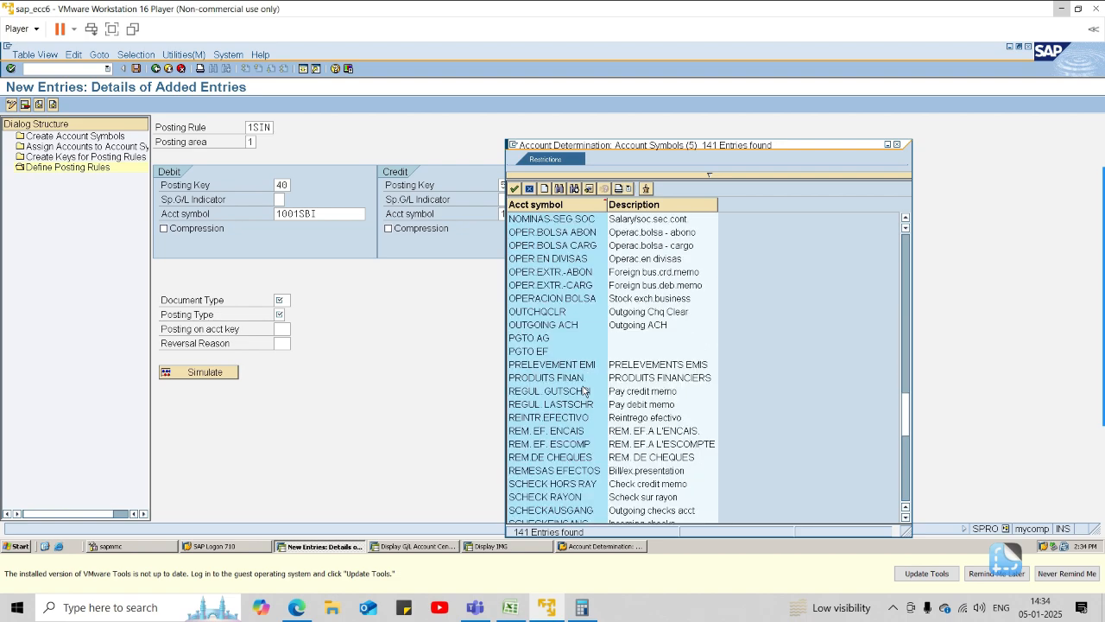
scroll(585, 430, "down", 3)
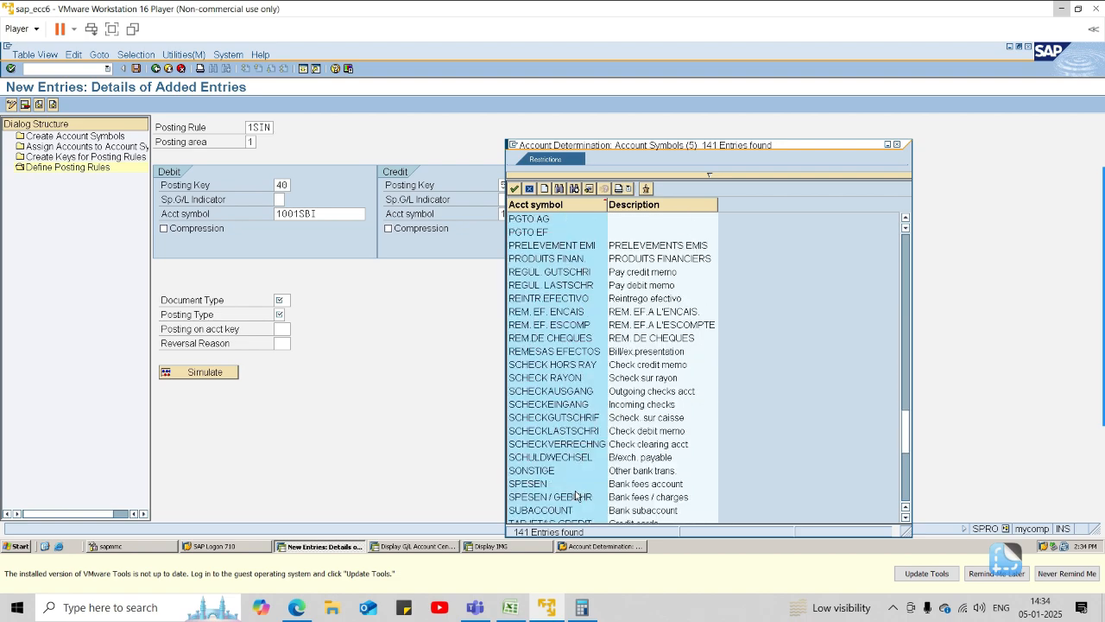
scroll(537, 494, "down", 2)
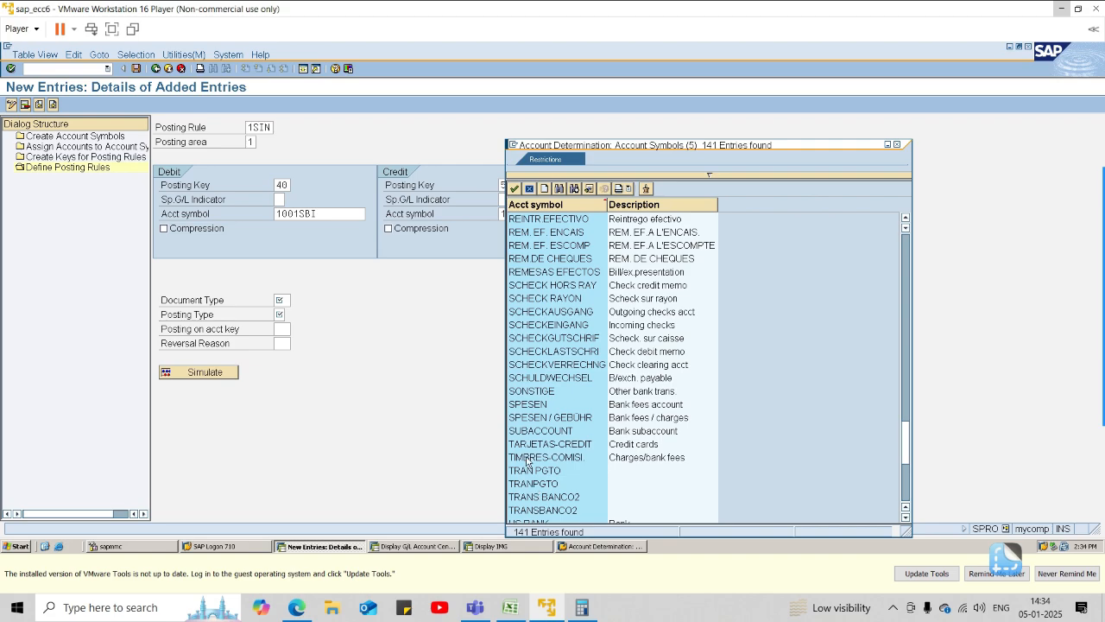
scroll(543, 394, "up", 1)
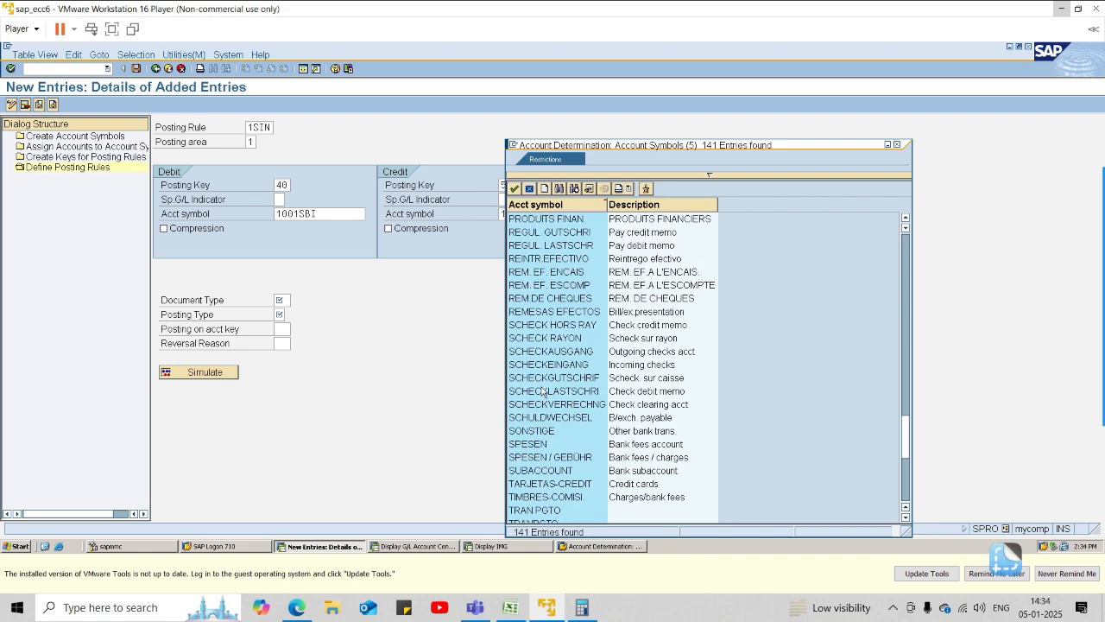
scroll(567, 379, "up", 1)
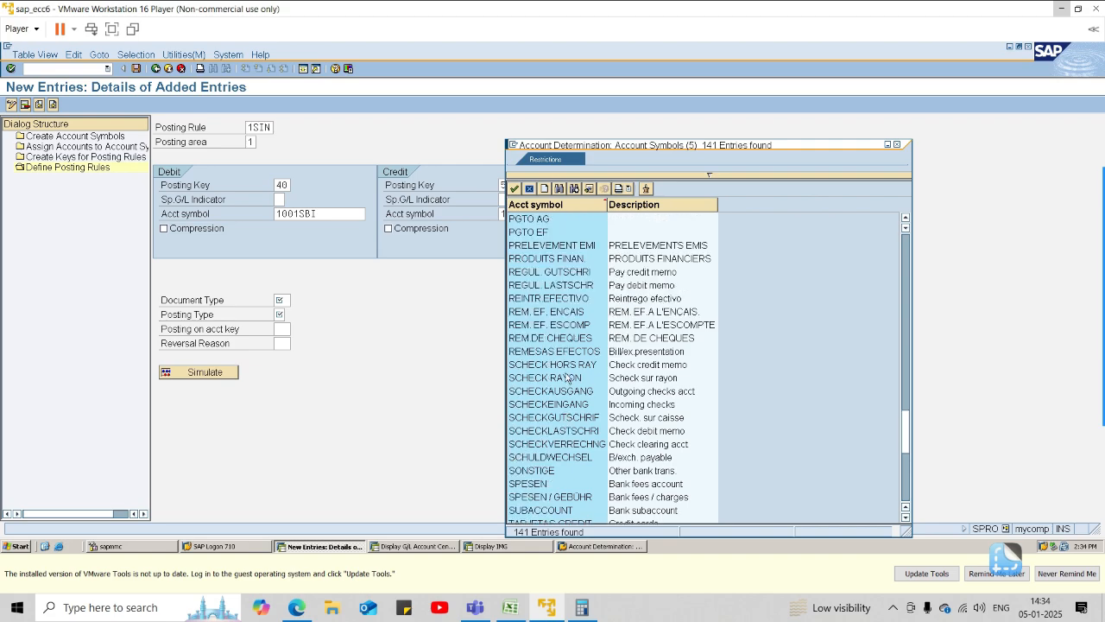
scroll(568, 379, "up", 6)
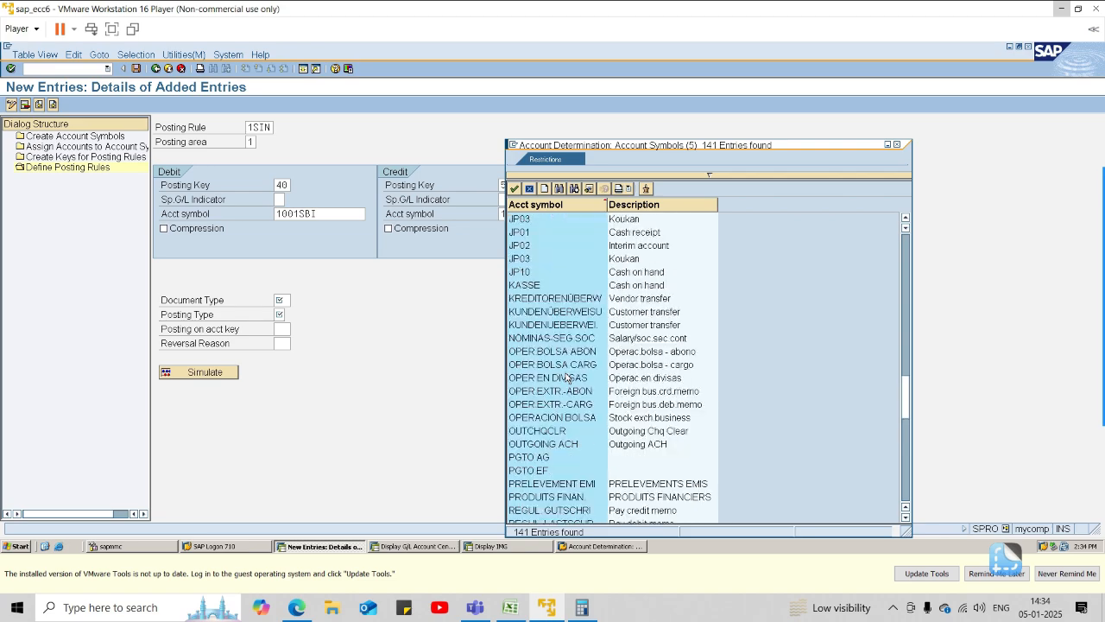
scroll(568, 379, "up", 11)
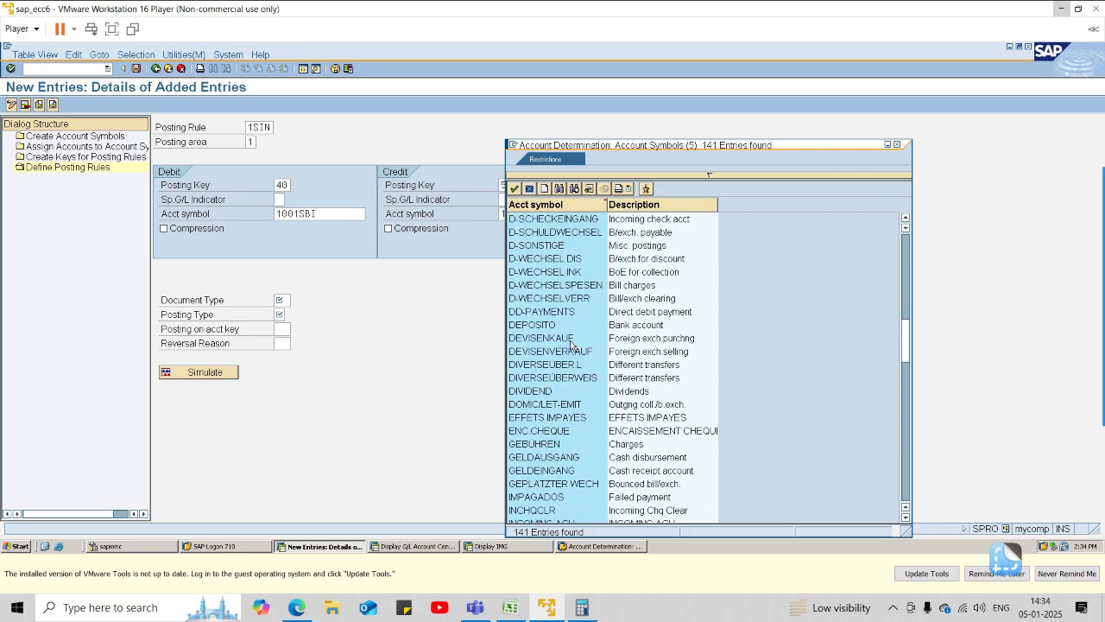
scroll(570, 345, "up", 6)
Search the account symbol list for 1001SBI and choose 1001SBIIN as the credit account symbol.
left_click(559, 188)
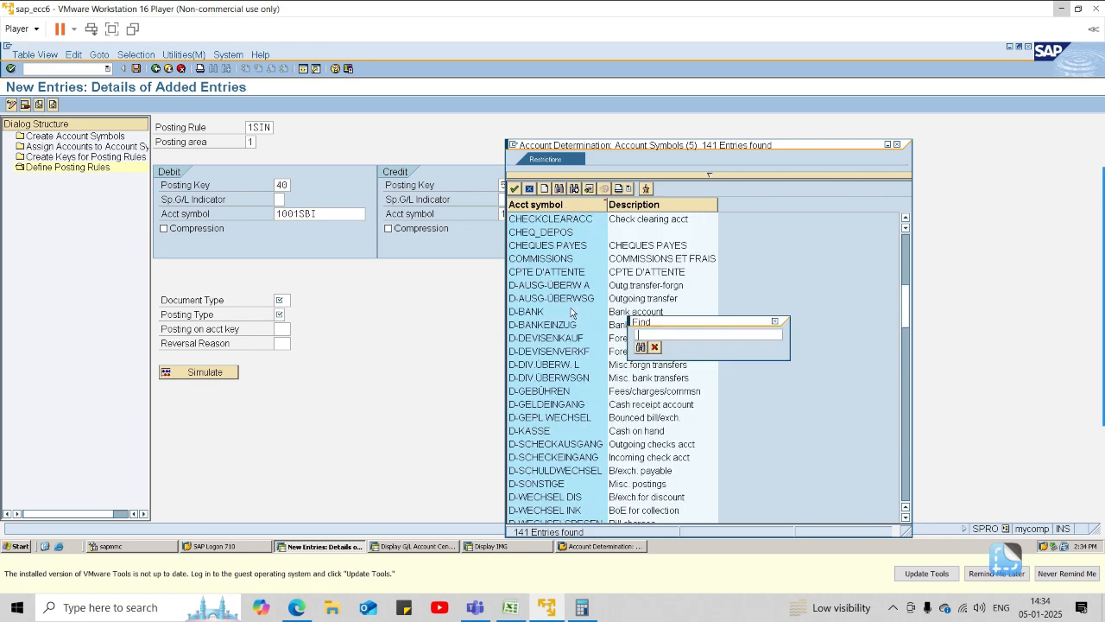
type("1001SBIN")
key("Return")
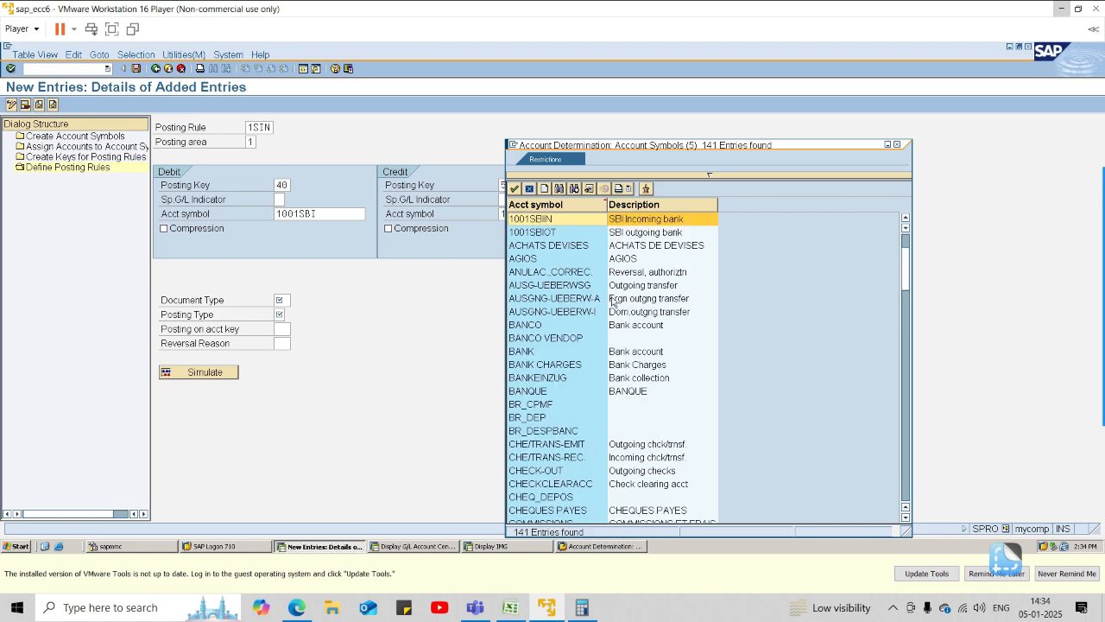
left_click(544, 221)
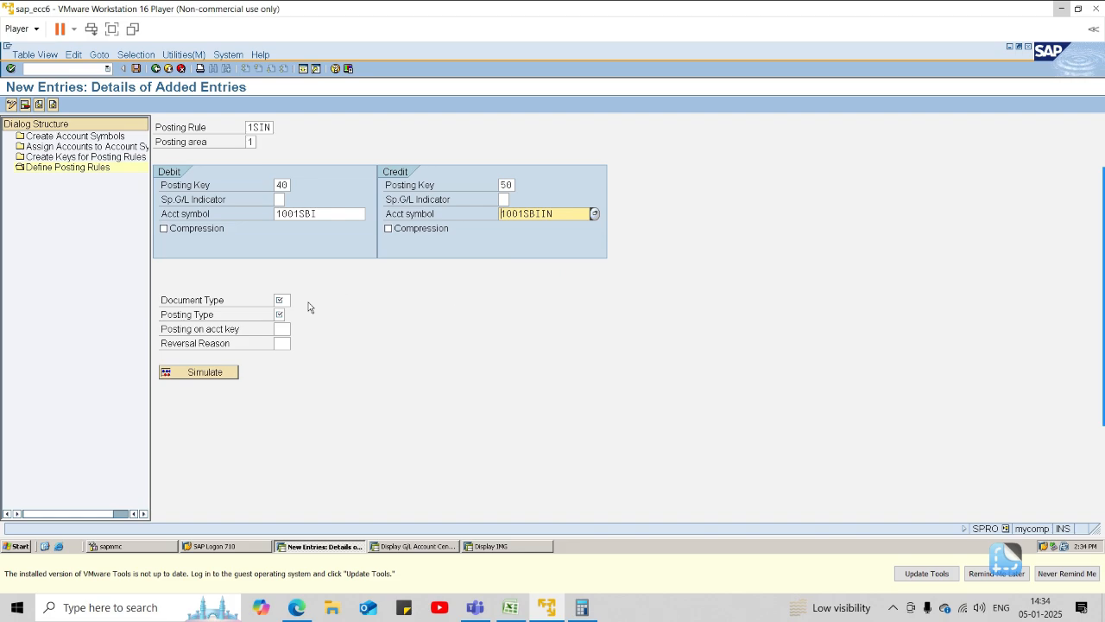
Set the document type to SA and choose posting type 5, Clear credit G/L act, for rule 1SIN.
left_click(279, 299)
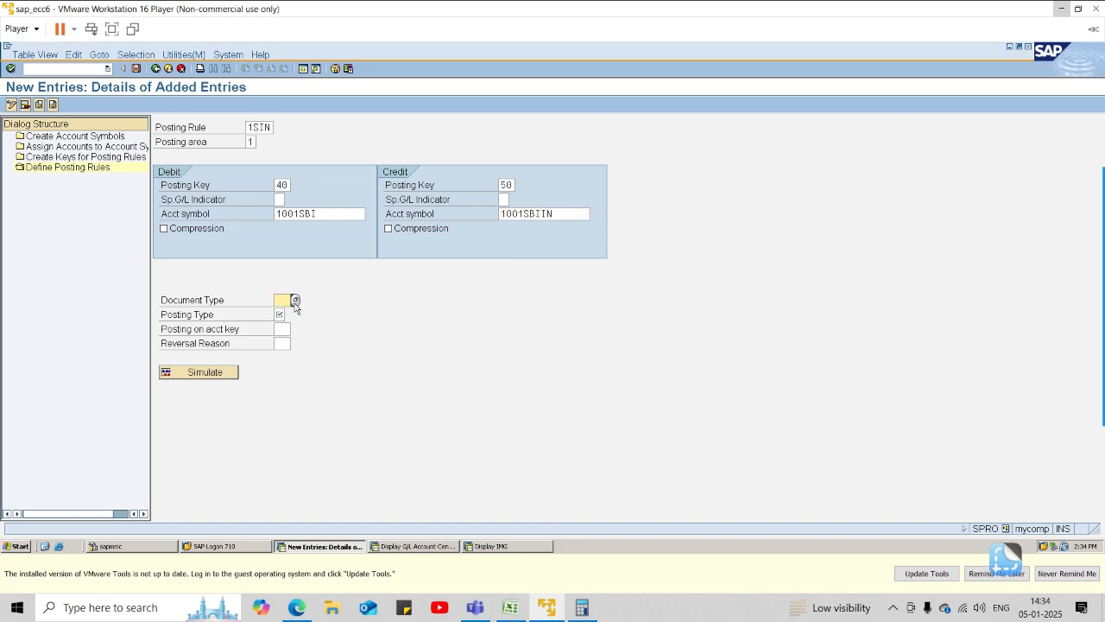
type("SA")
left_click(288, 314)
left_click(289, 316)
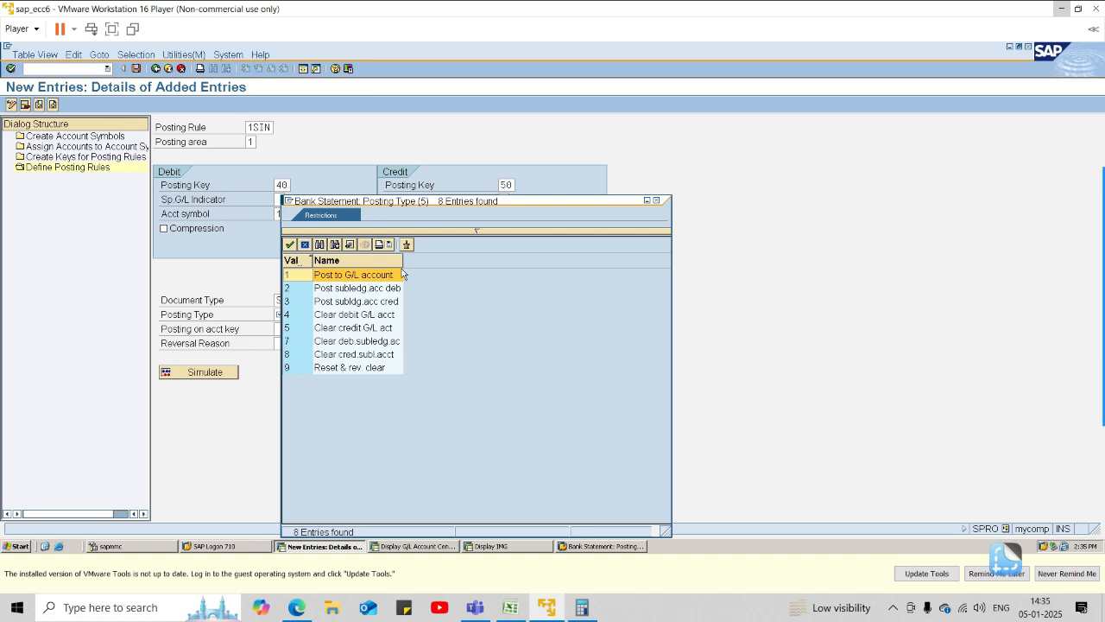
left_click(342, 327)
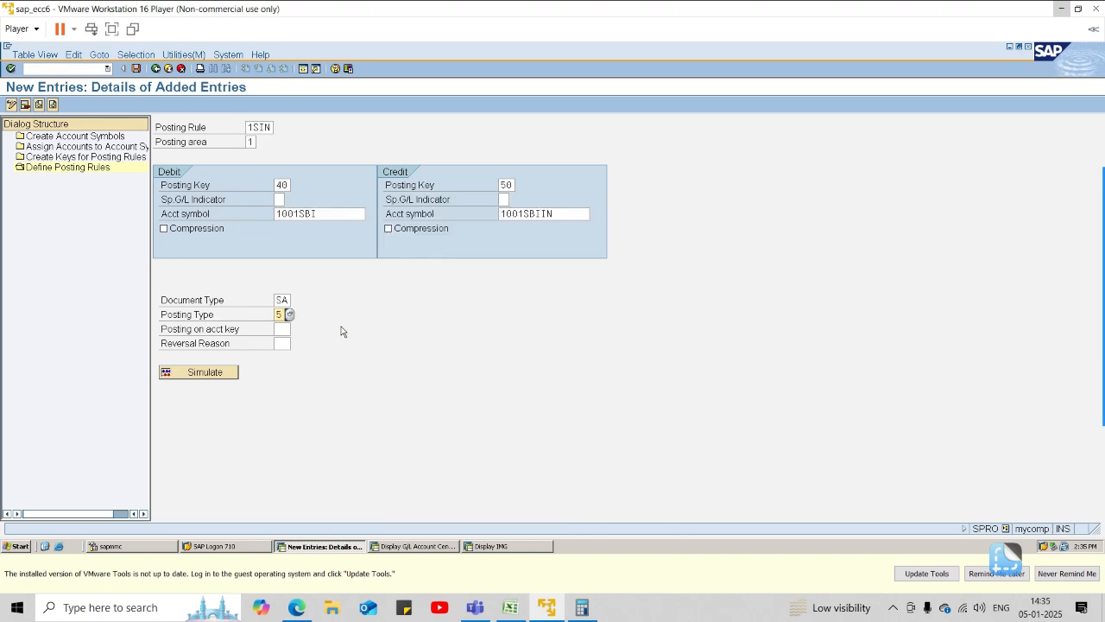
Clear the credit posting key of rule 1SIN, save the posting rule and return to the rule overview.
left_click(219, 375)
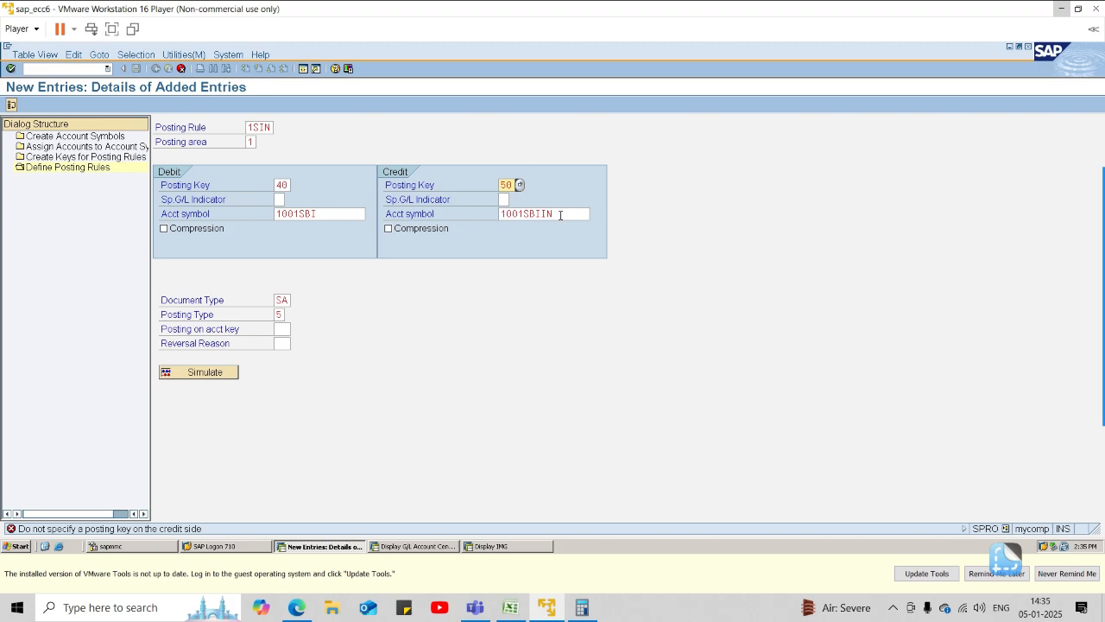
key("Delete")
left_click(506, 181)
key("BackSpace")
key("Return")
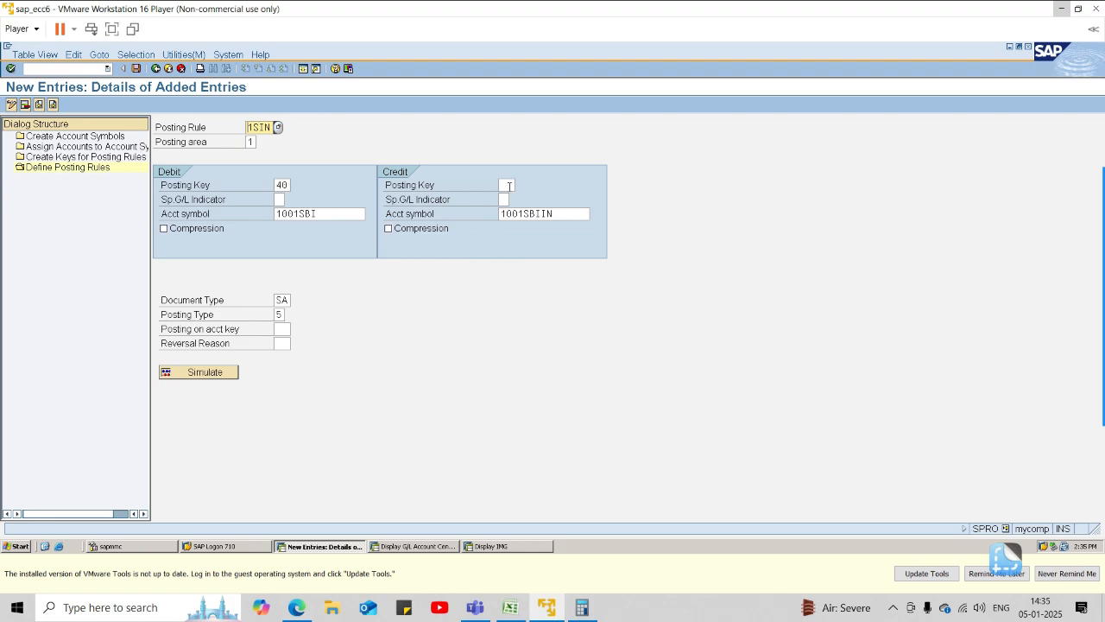
left_click(136, 68)
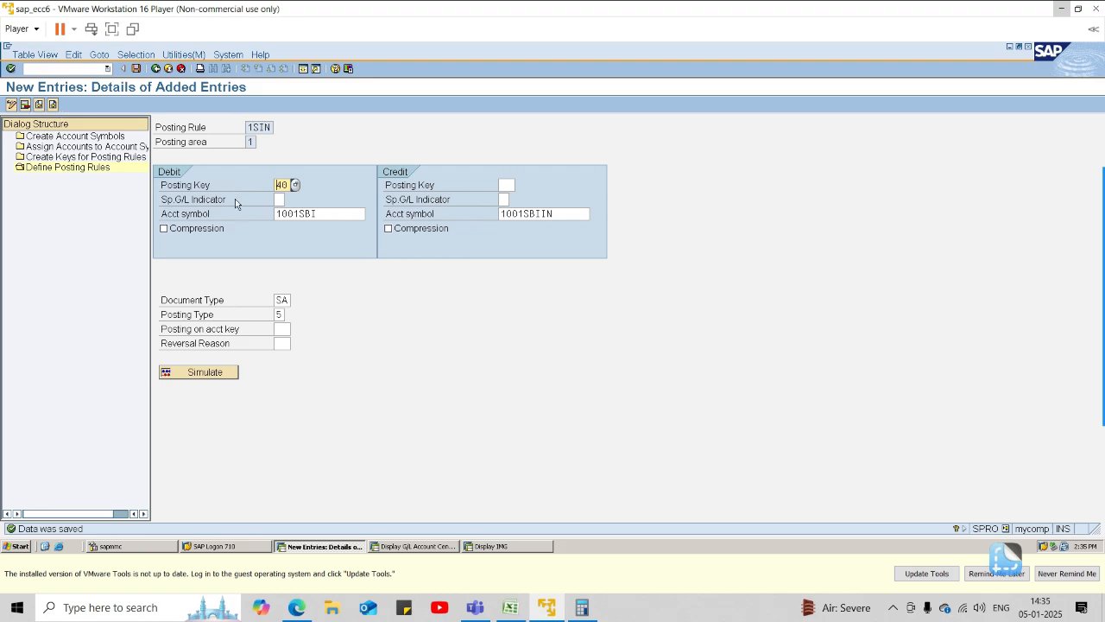
left_click(157, 68)
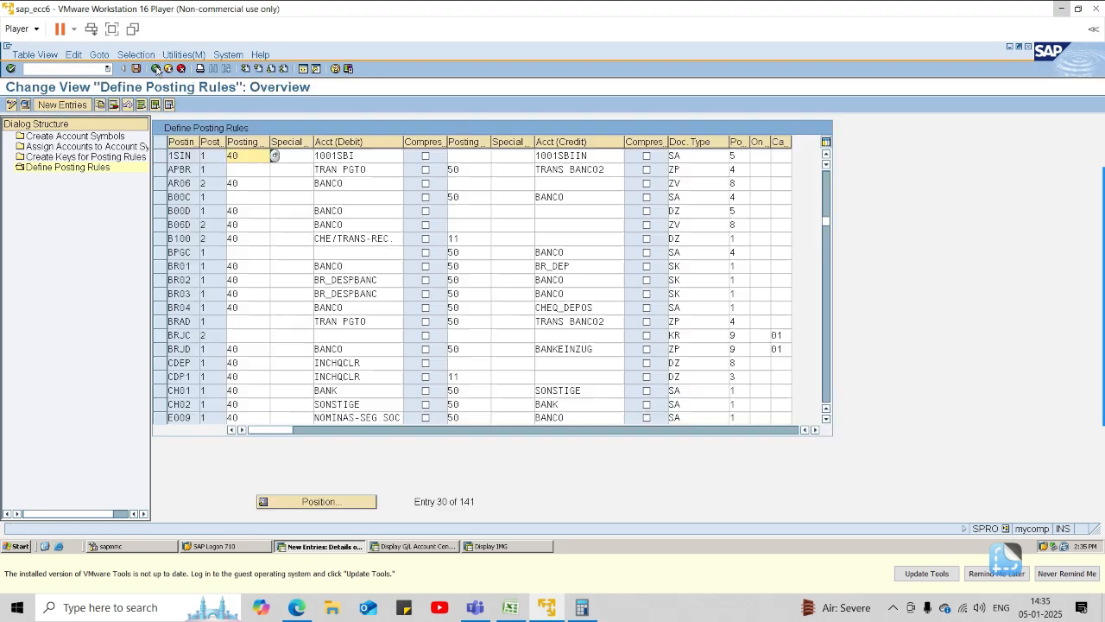
Start a new posting rule 1SOT with posting area 1 and debit posting key 40.
left_click(53, 106)
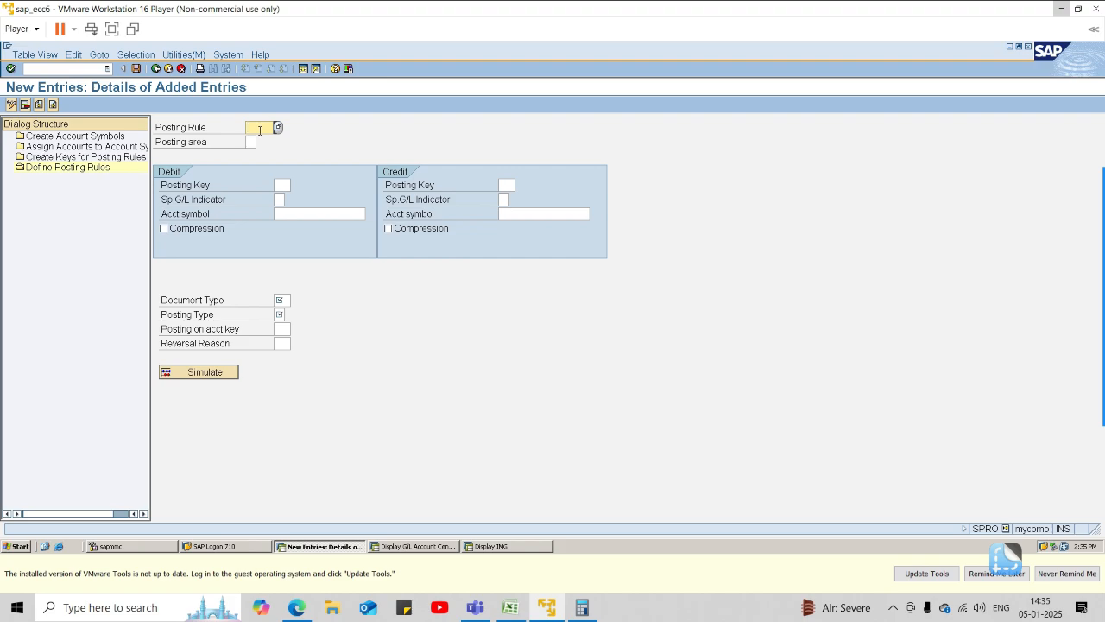
type("1")
type("SBT")
key("Tab")
type("1")
key("Tab")
type("40")
key("Tab")
Enter credit posting key 50 with account symbol 1001SBI, and set the debit account symbol to 1001SBIOT.
left_click(508, 185)
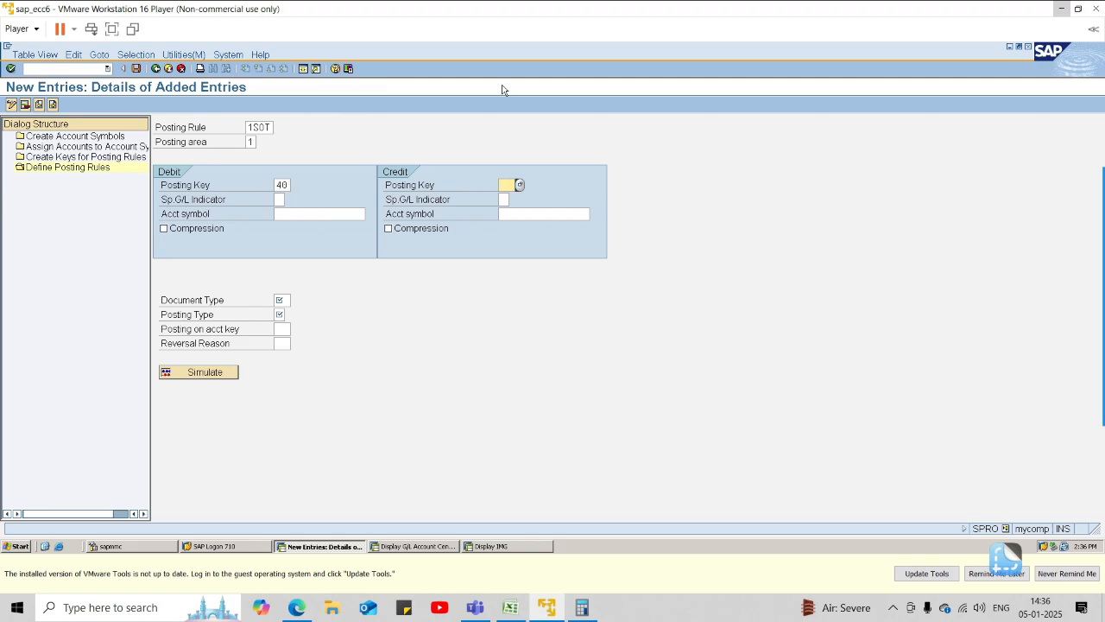
type("0")
key("BackSpace")
type("50")
left_click(557, 215)
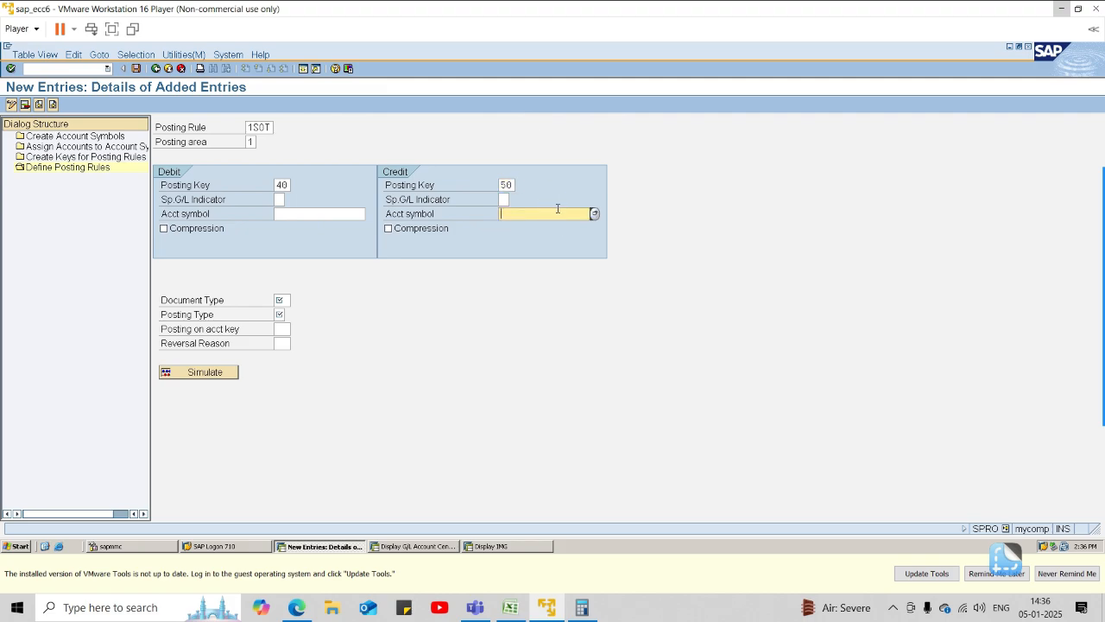
type("1001SBI")
left_click(352, 213)
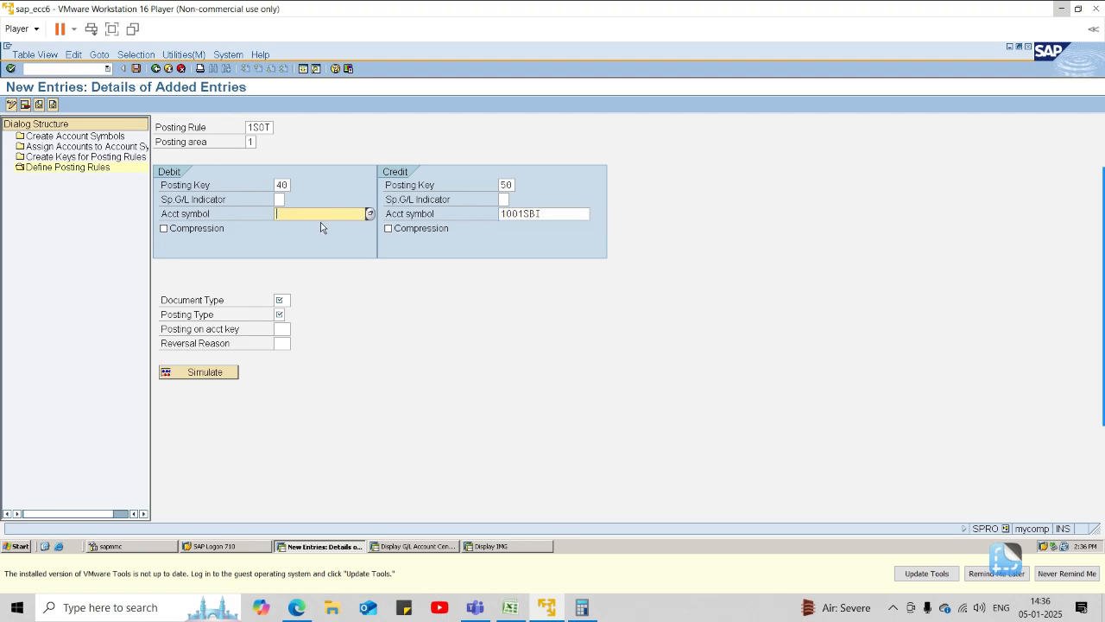
type("1001")
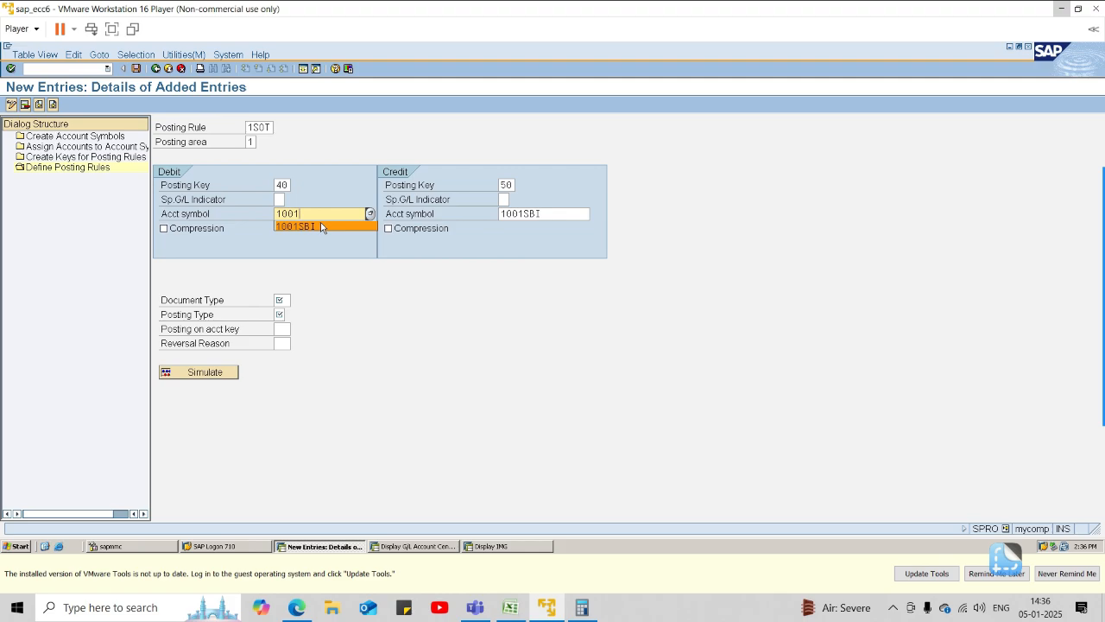
type("SBIOT")
Set the document type to SA and choose posting type 4, Clear debit G/L acct, for rule 1SOT.
left_click(282, 300)
type("SA")
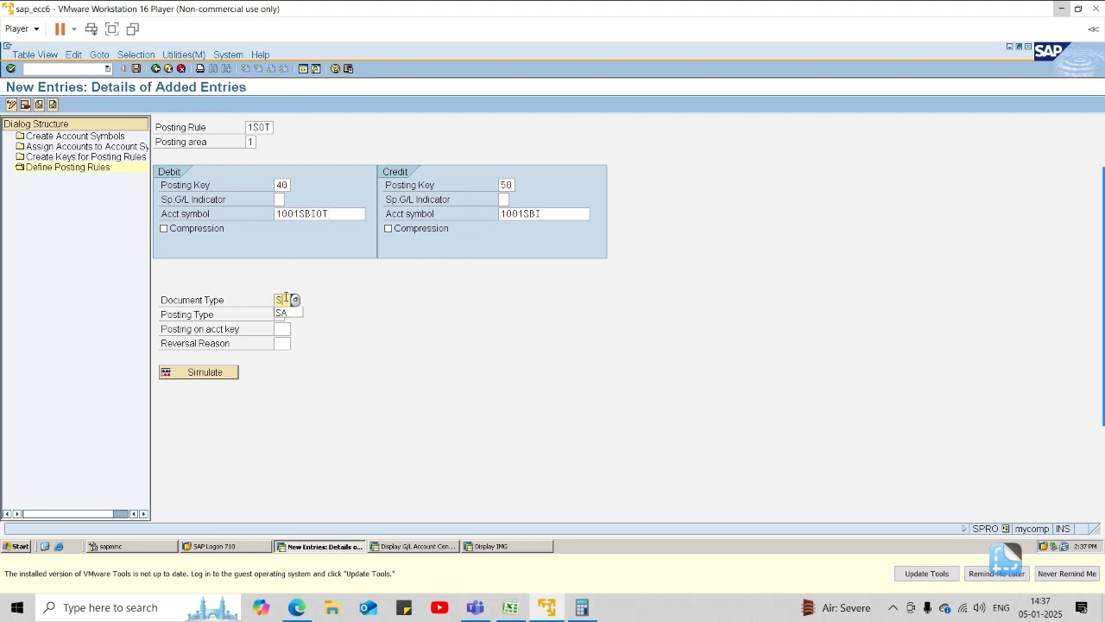
left_click(283, 314)
left_click(291, 315)
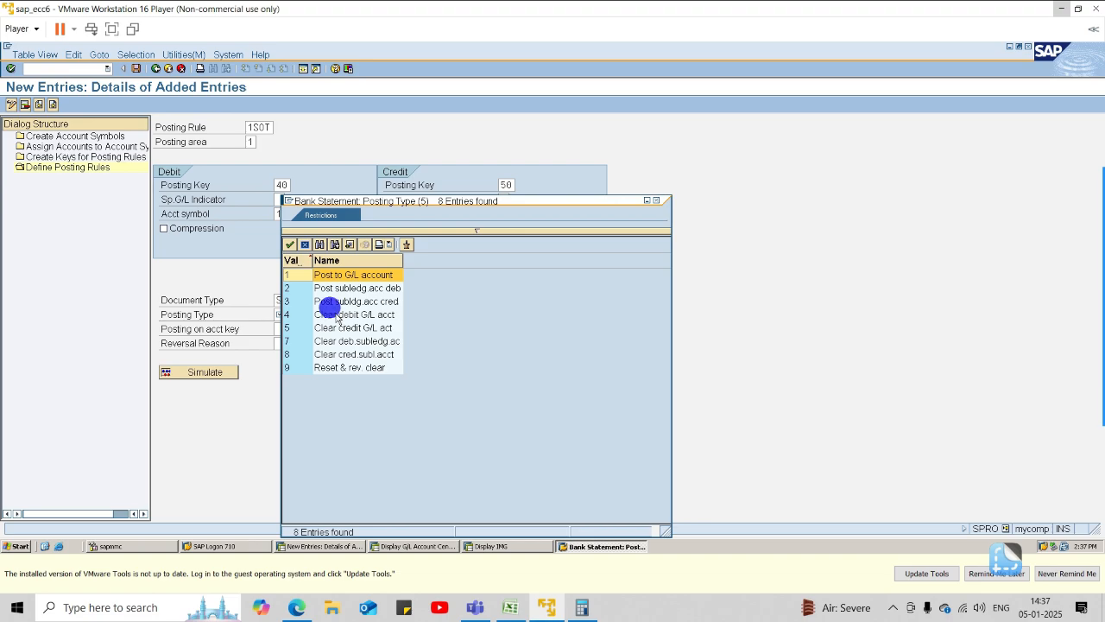
double_click(337, 314)
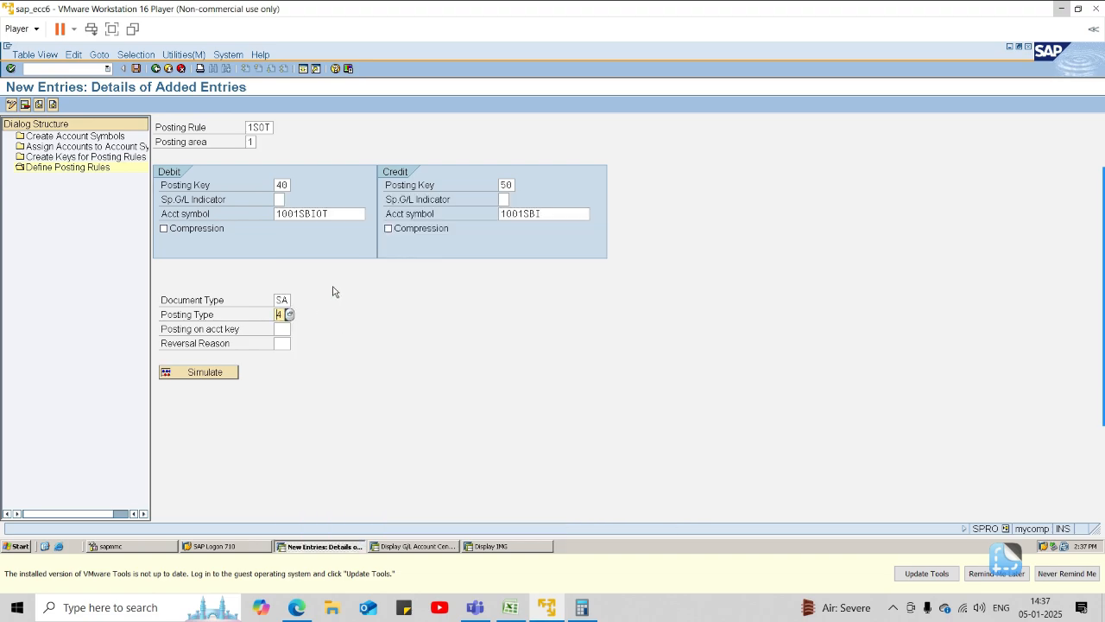
key("Return")
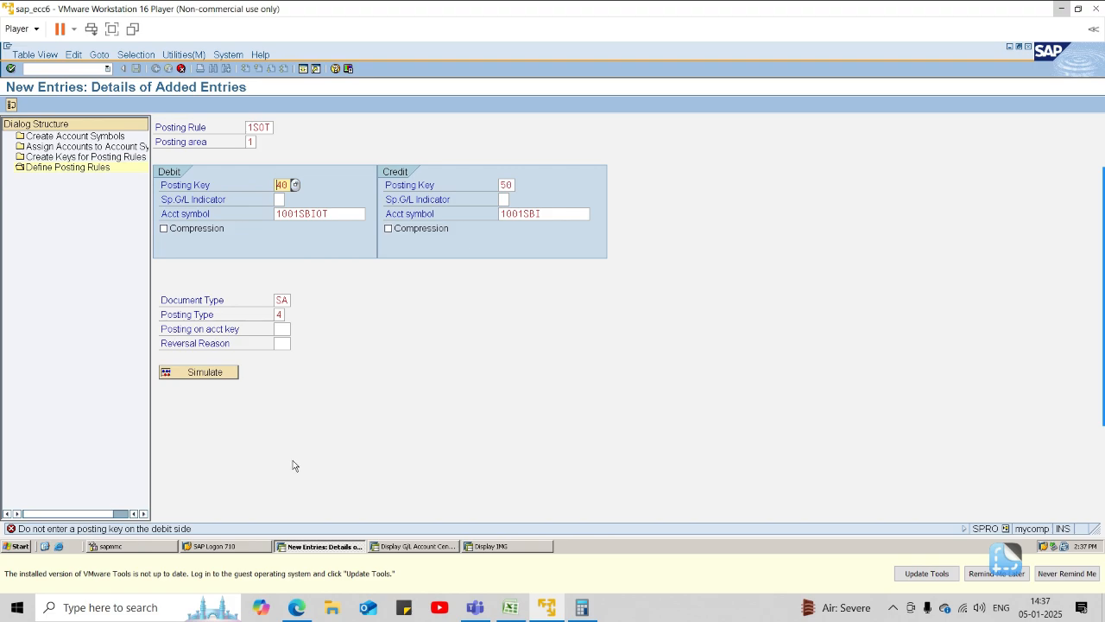
Clear the debit posting key of rule 1SOT, save the posting rule and return to the rule overview.
left_click(286, 185)
key("BackSpace")
key("BackSpace")
key("Return")
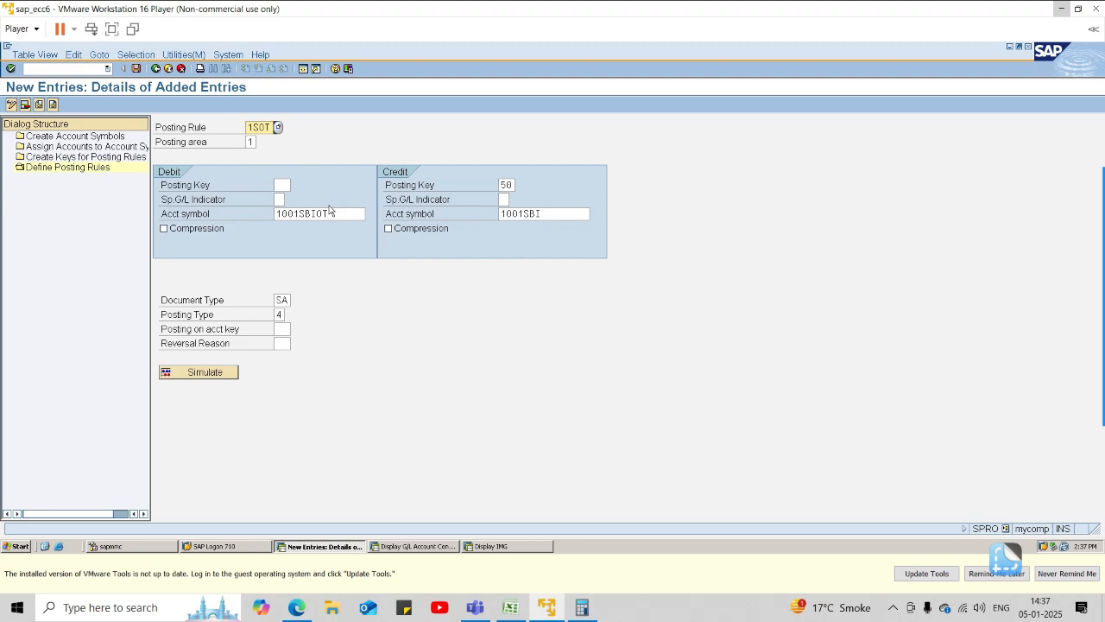
left_click(135, 68)
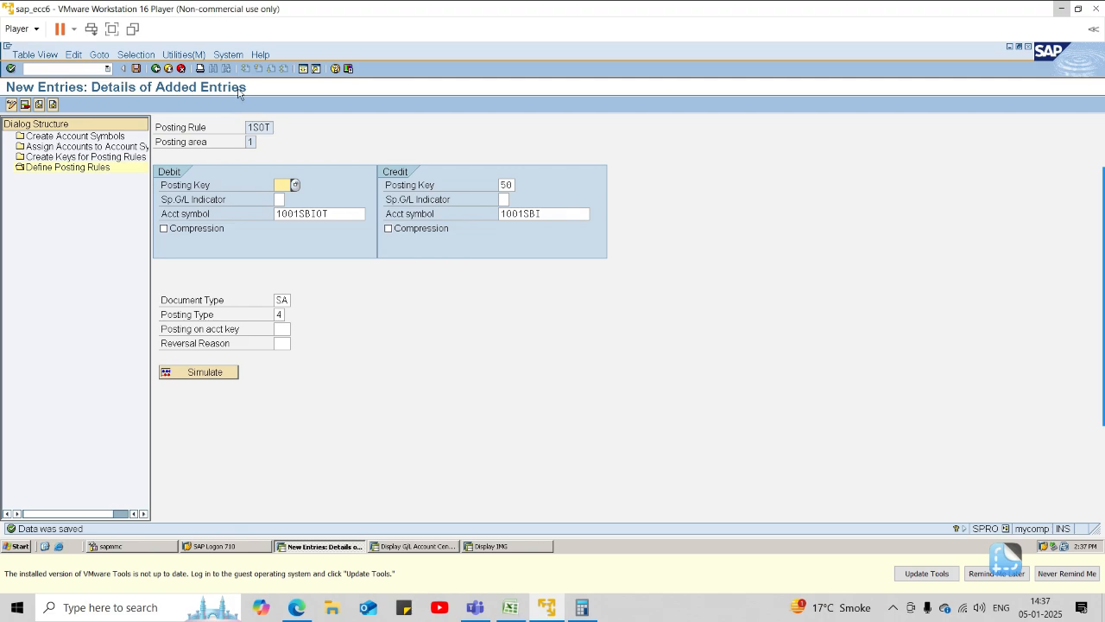
left_click(155, 68)
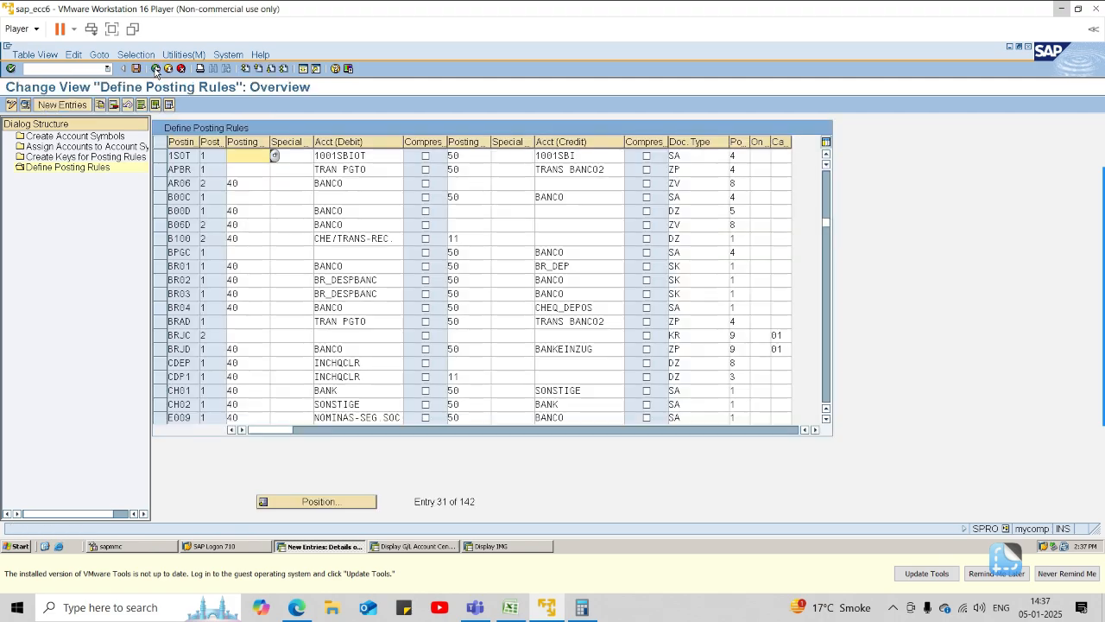
Start a new posting rule 1SBC with posting area 1 and debit posting key 40.
left_click(62, 104)
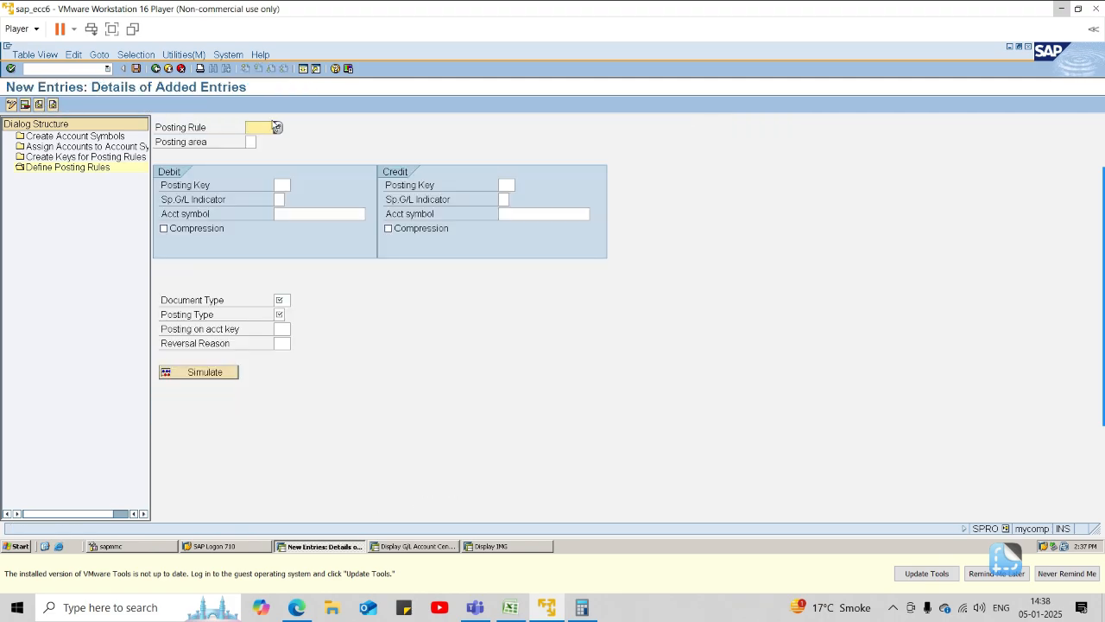
type("1SBC")
key("Tab")
type("1")
key("Tab")
type("40")
key("Tab")
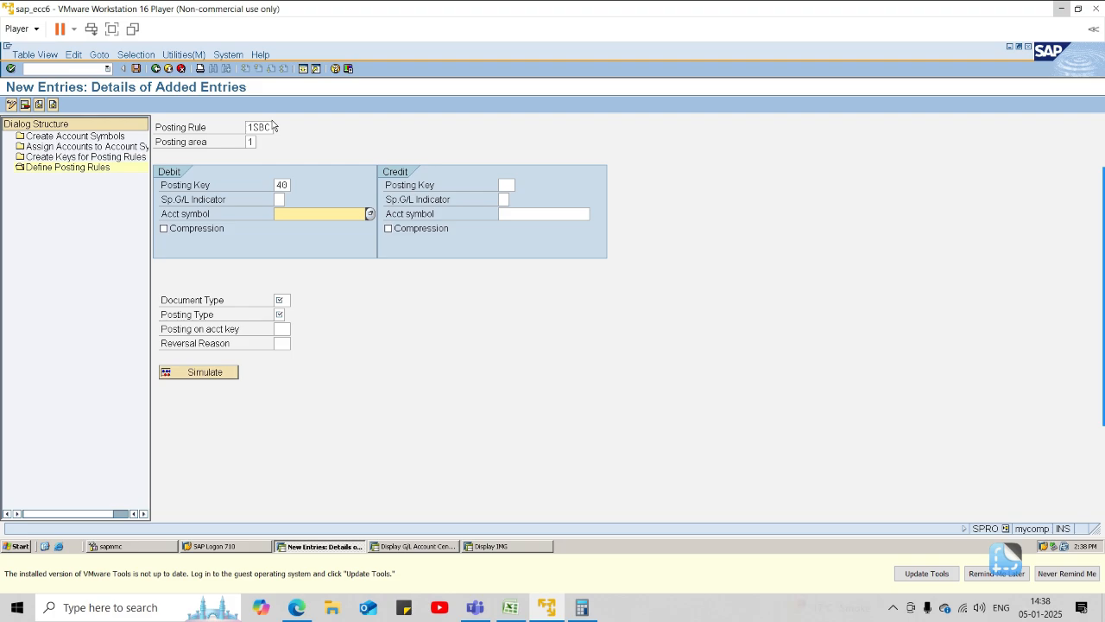
Enter 1001SBIBC as the debit account symbol of rule 1SBC.
type("1001")
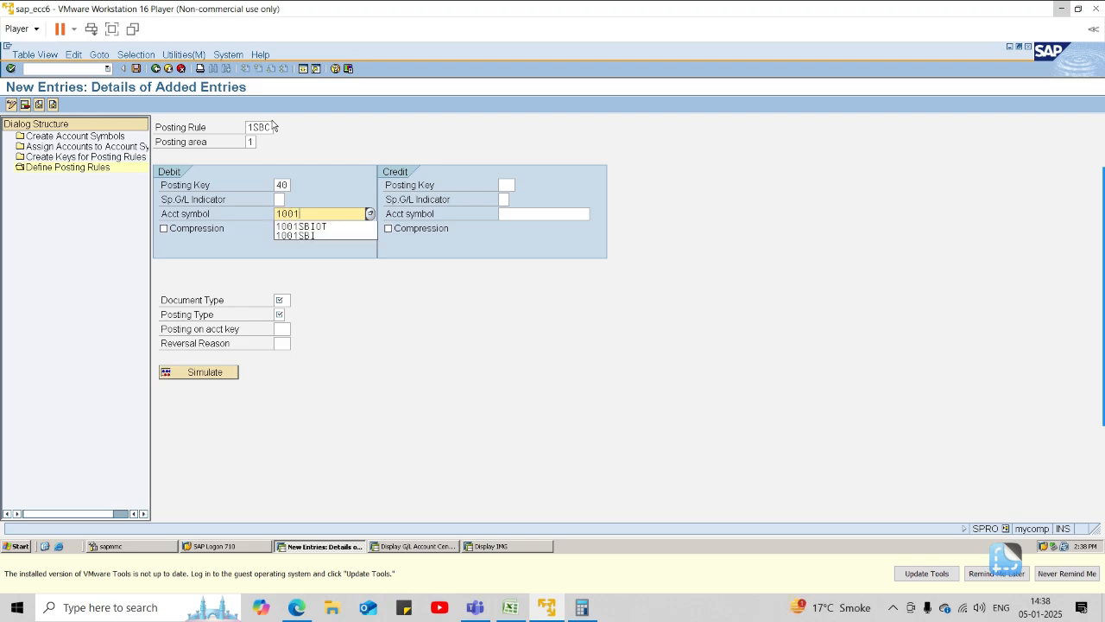
type("SBIBC")
key("Tab")
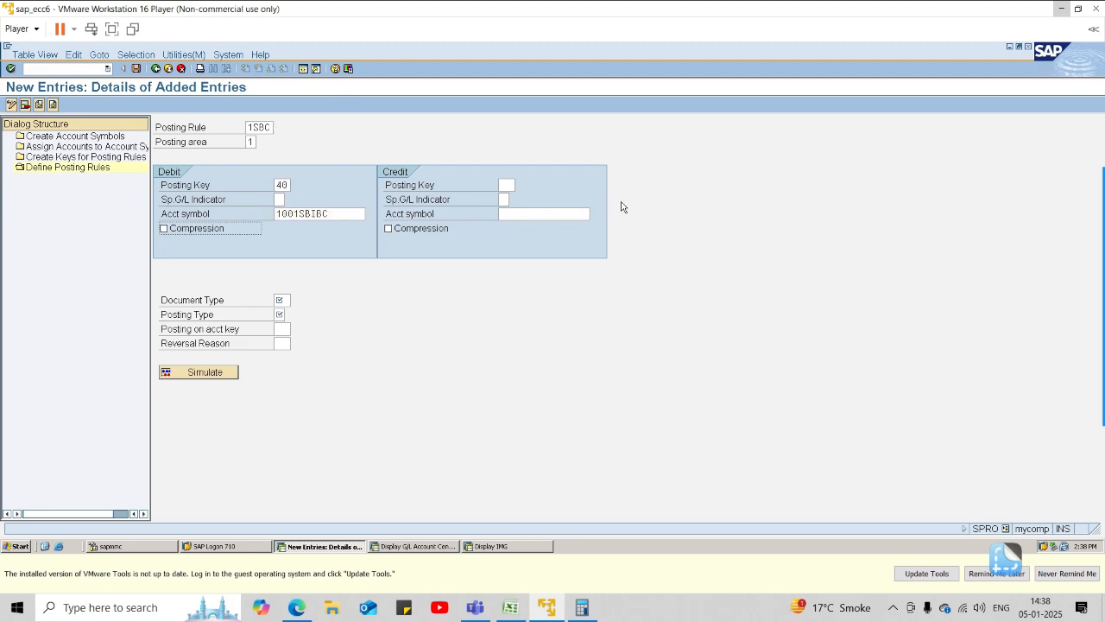
Fill in the credit side of rule 1SBC with posting key 50 and account symbol 1001SBI.
left_click(506, 185)
type("50")
key("Tab")
key("Tab")
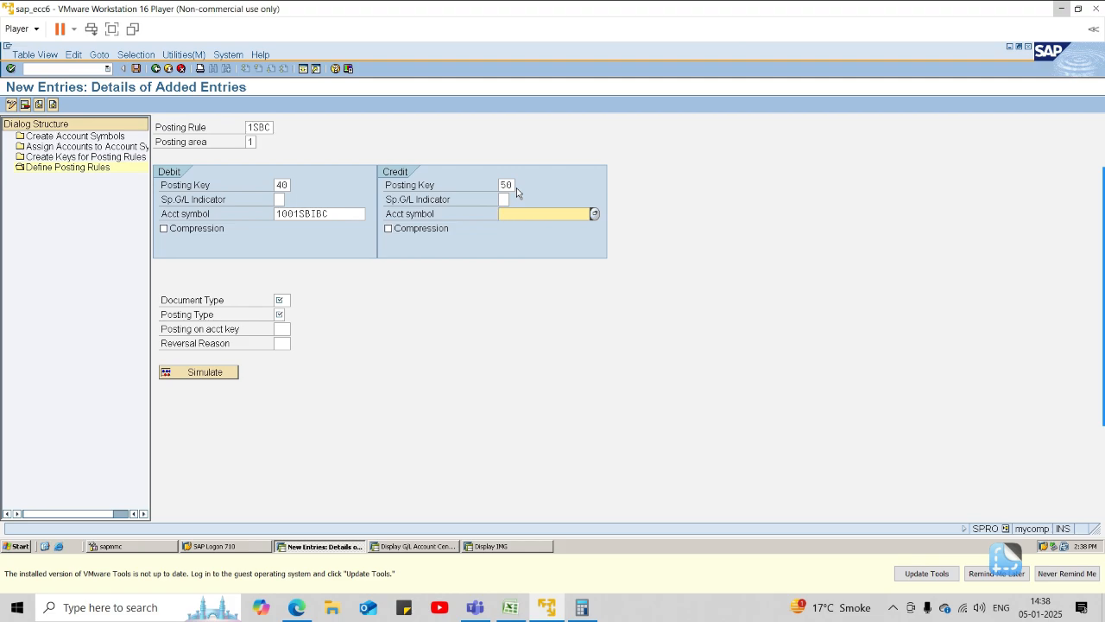
type("1001SBI")
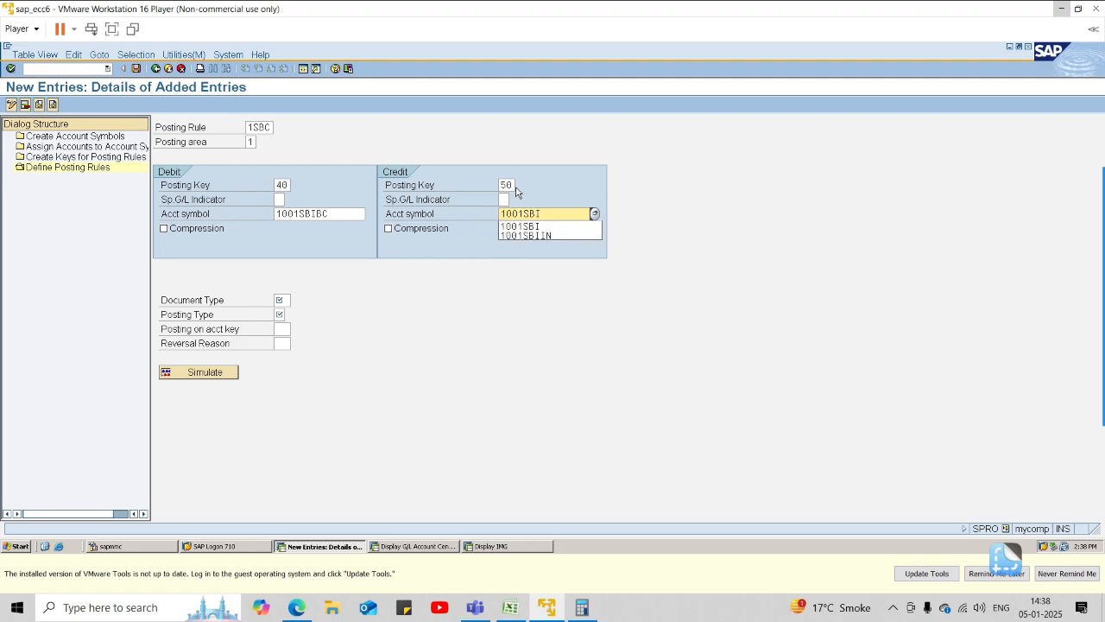
left_click(570, 228)
Set the document type to SA and choose posting type 1, Post to G/L account, for rule 1SBC.
left_click(280, 299)
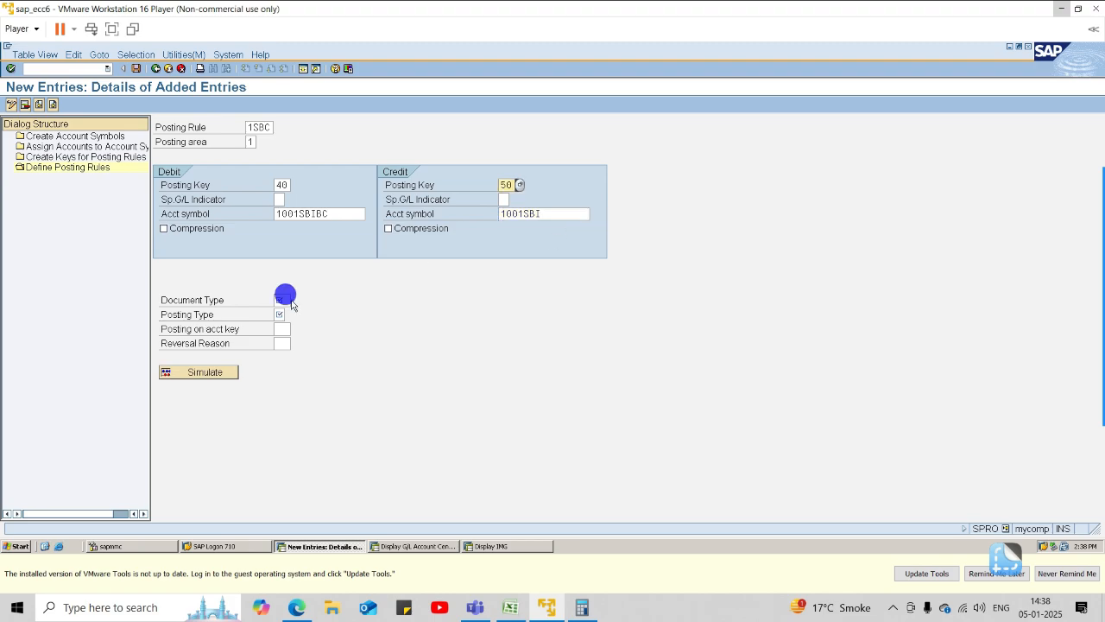
type("SA")
left_click(281, 315)
left_click(289, 316)
double_click(353, 274)
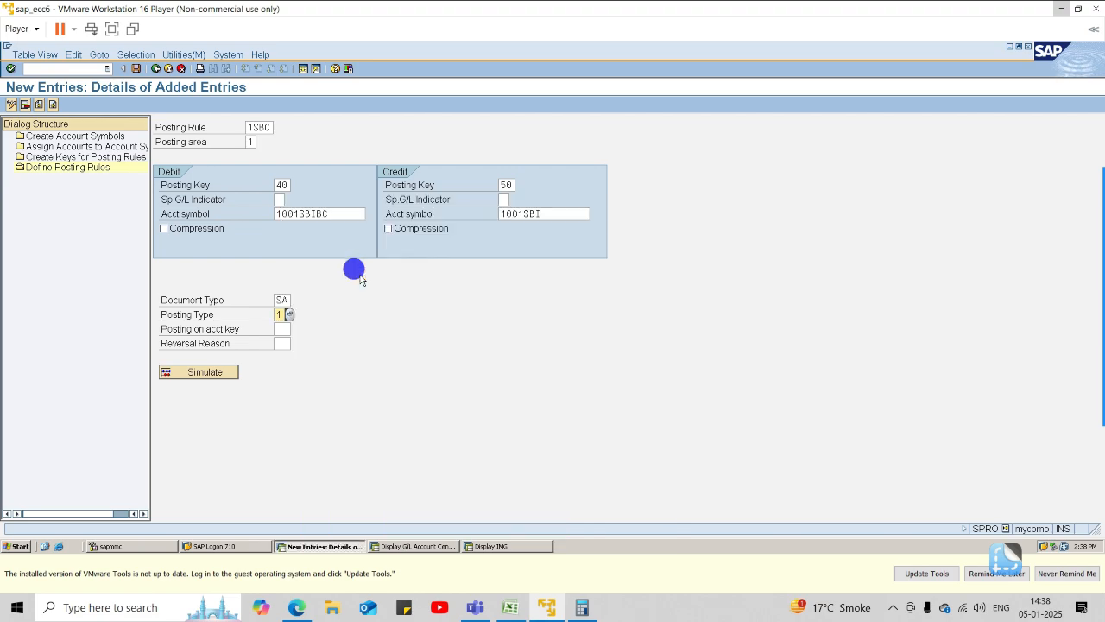
key("Return")
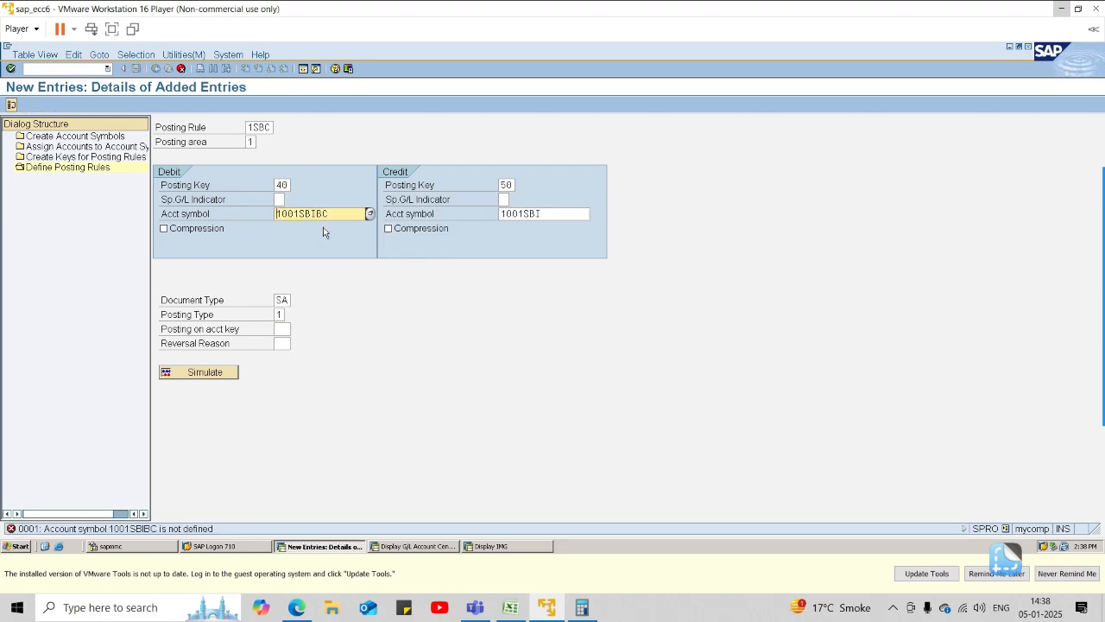
Search the debit account symbol list for 1001SBI and 1001B to check the bank charges symbol, and close the list.
left_click(371, 215)
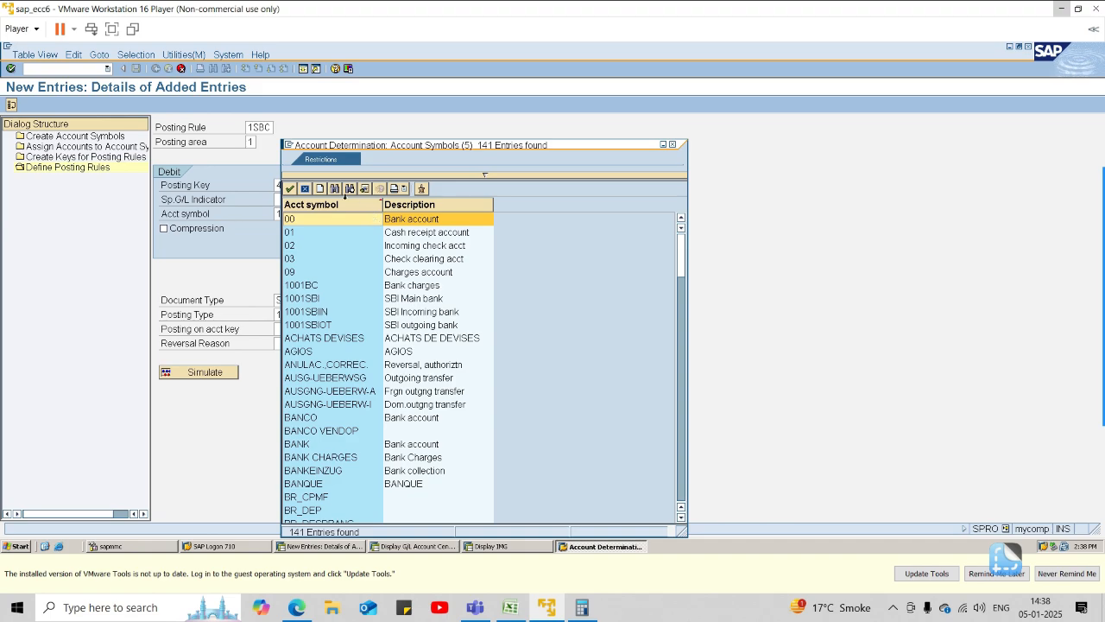
left_click(336, 188)
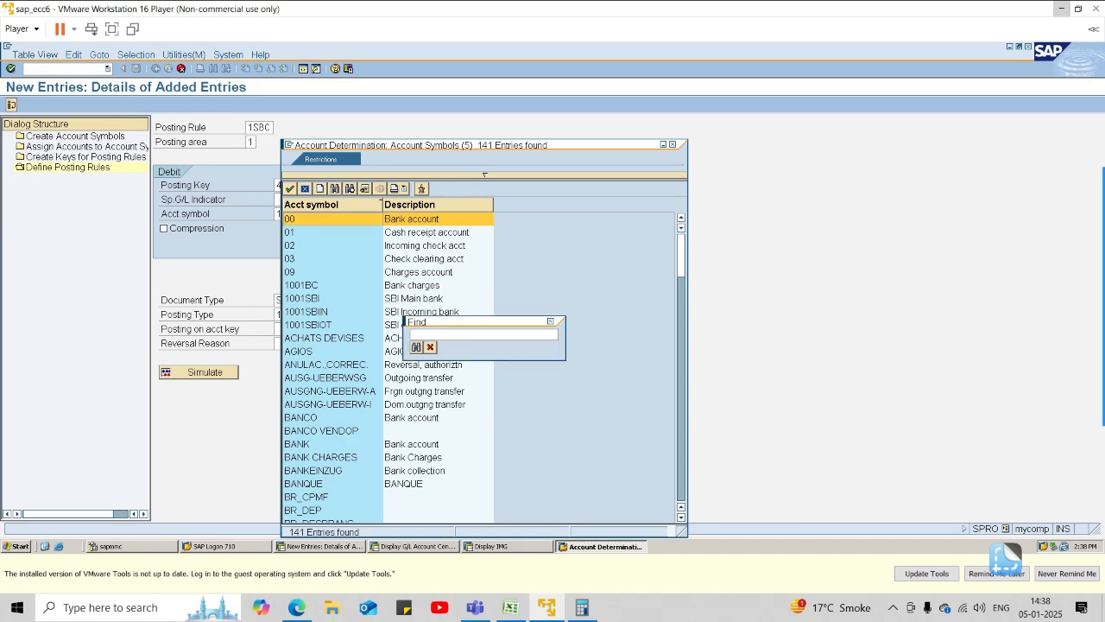
type("1001SBI")
key("Return")
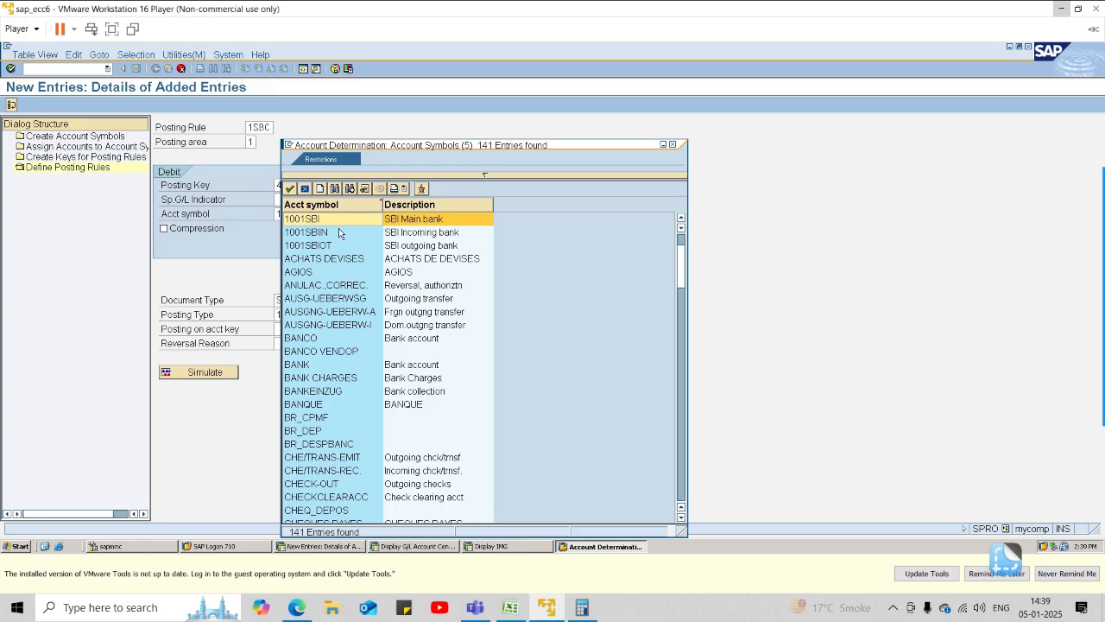
left_click(335, 188)
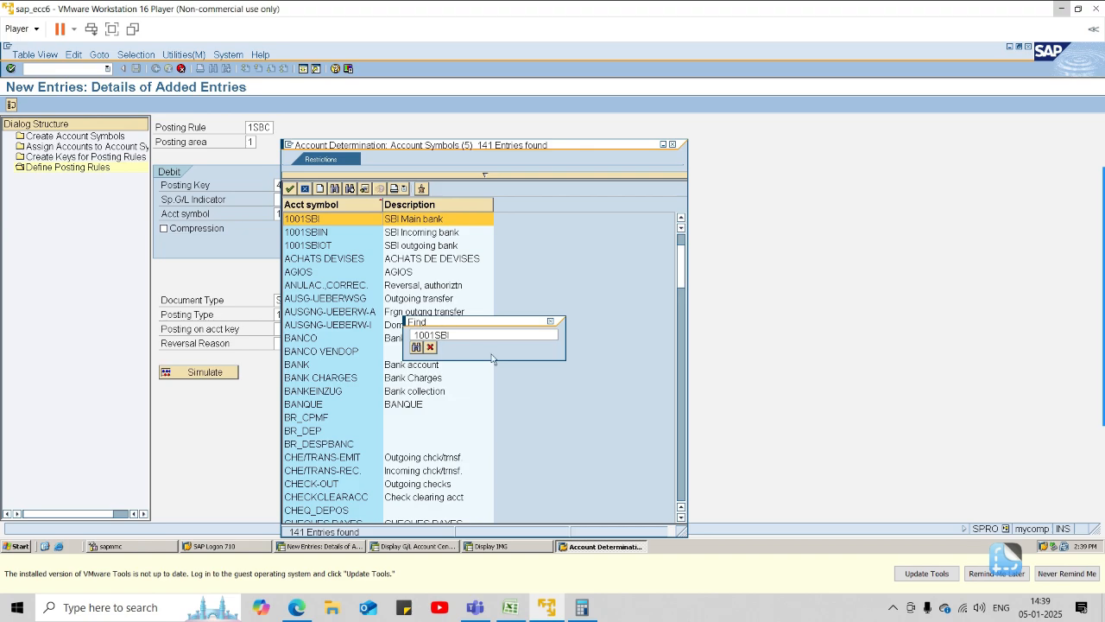
key("BackSpace")
key("BackSpace")
key("BackSpace")
type("B")
key("Return")
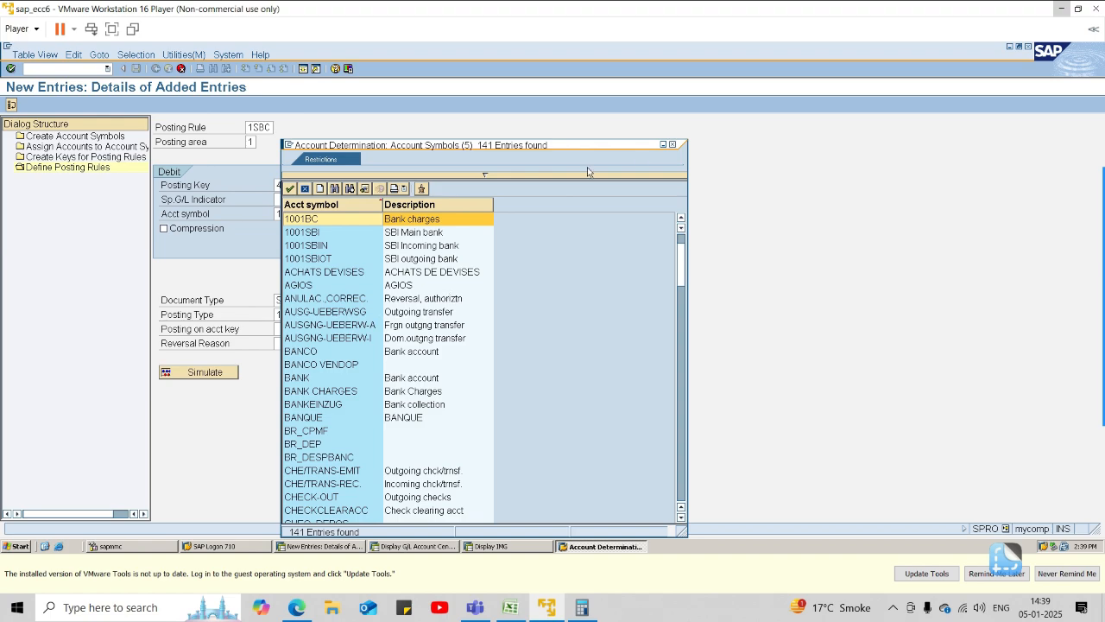
left_click(672, 145)
Replace the debit account symbol of rule 1SBC with 1001BC and save the posting rule.
left_click(342, 212)
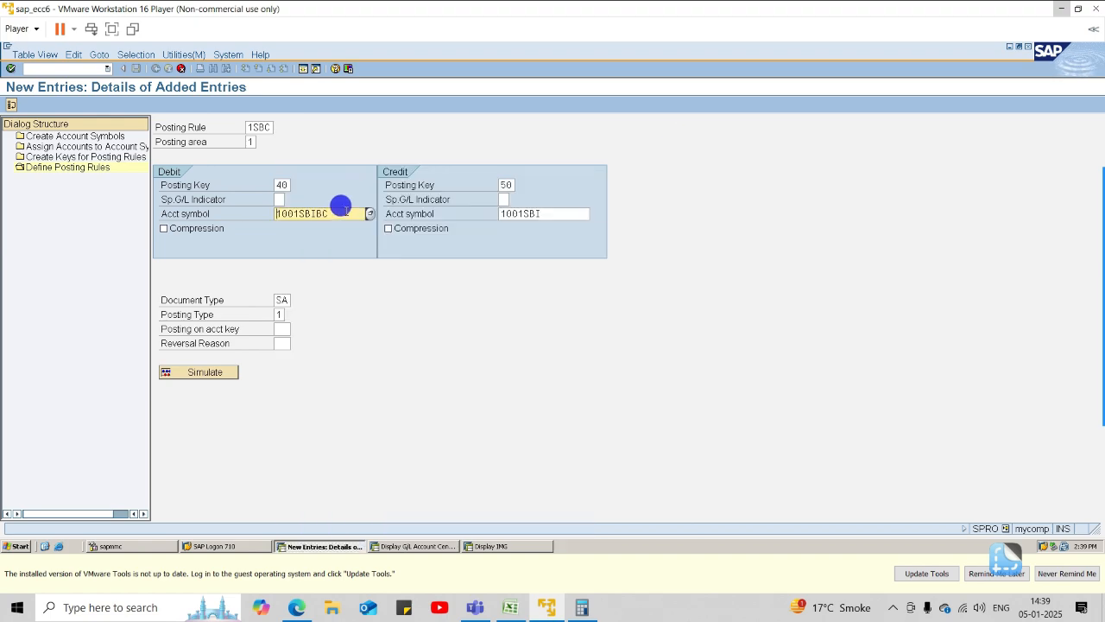
key("BackSpace")
key("BackSpace")
key("BackSpace")
key("BackSpace")
key("BackSpace")
type("BC")
key("Return")
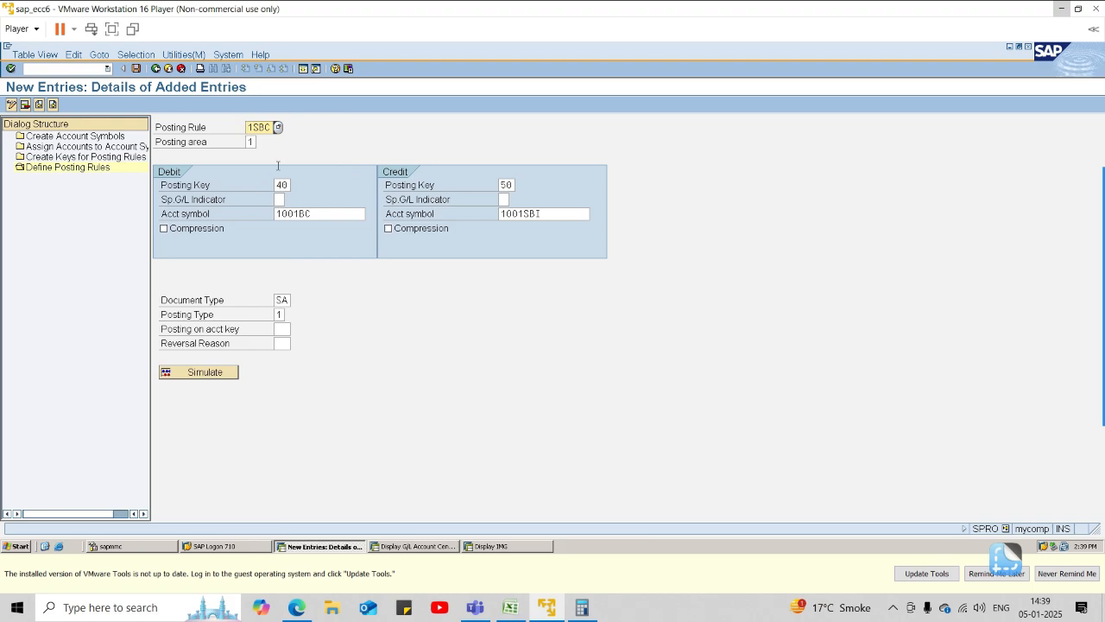
left_click(136, 69)
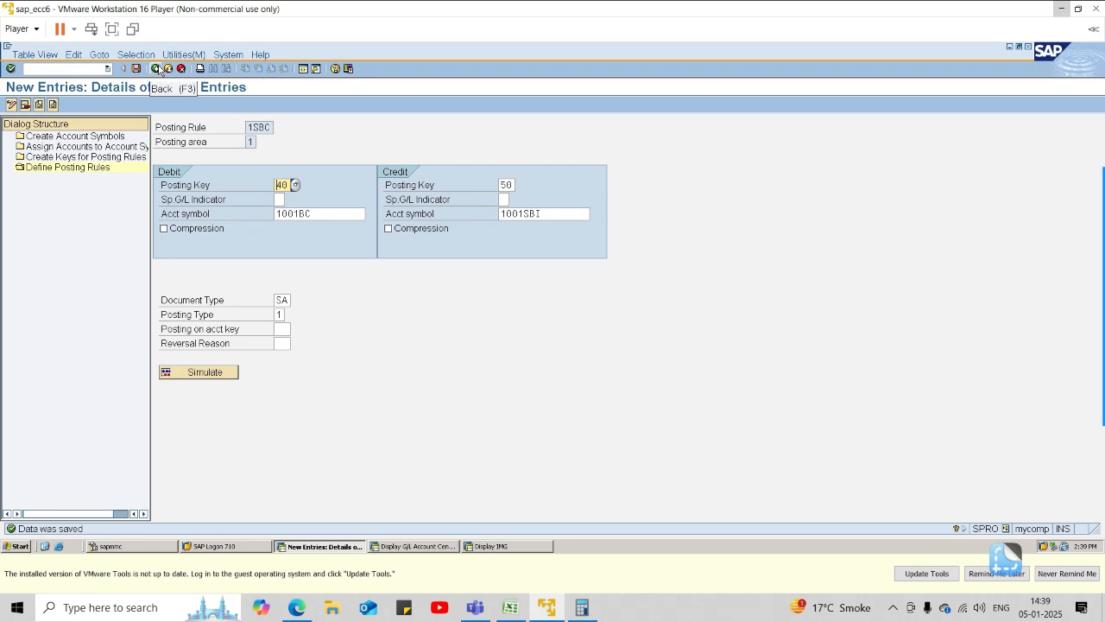
Return to the implementation guide and open Create and Assign Business Transactions for the manual bank statement.
left_click(156, 69)
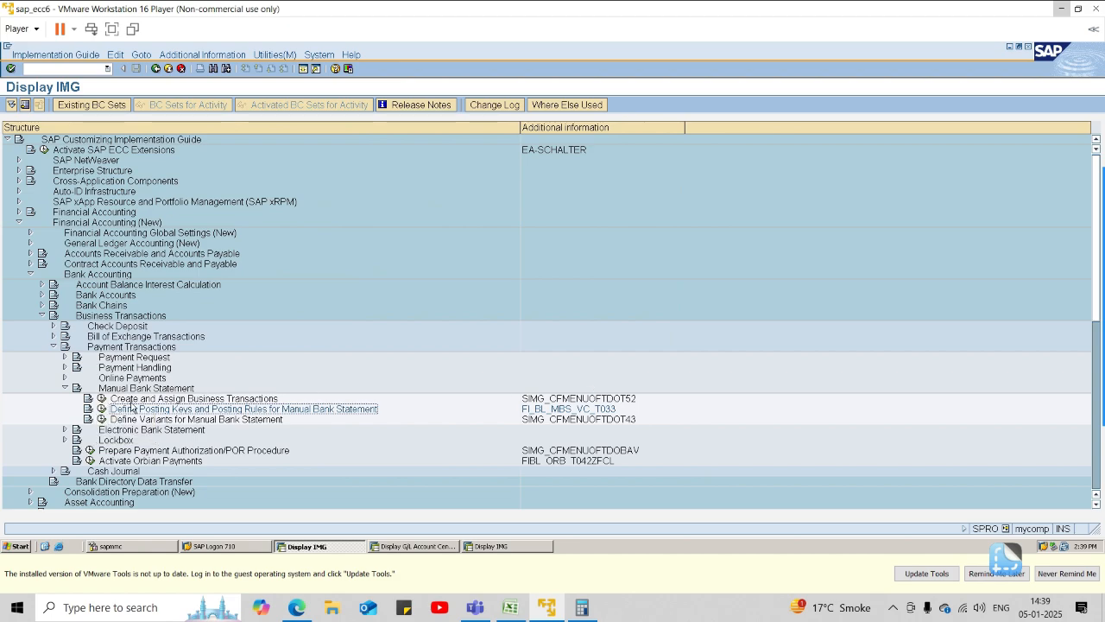
left_click(101, 409)
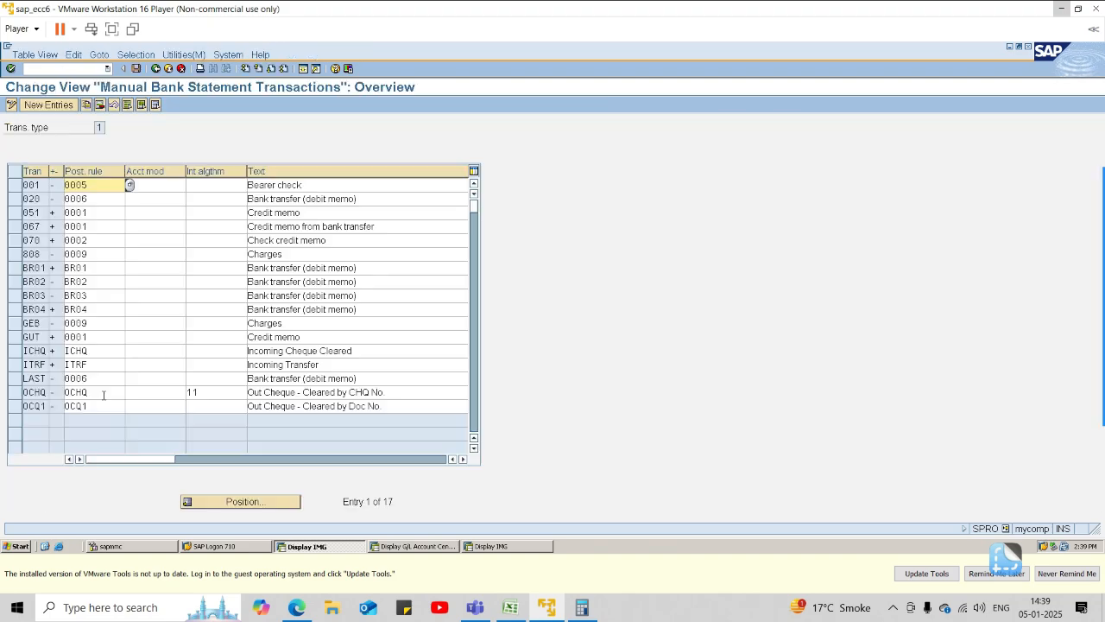
Add a new manual bank statement transaction 1SIN with sign + and posting rule 1SIN.
left_click(59, 106)
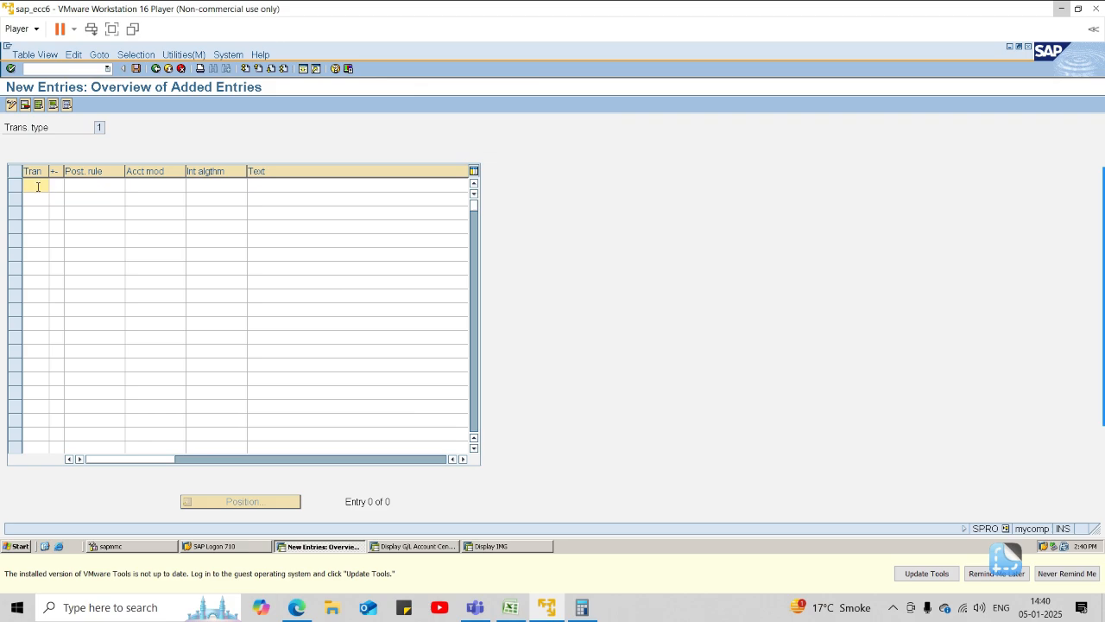
type("1S")
type("B")
type("N")
key("Tab")
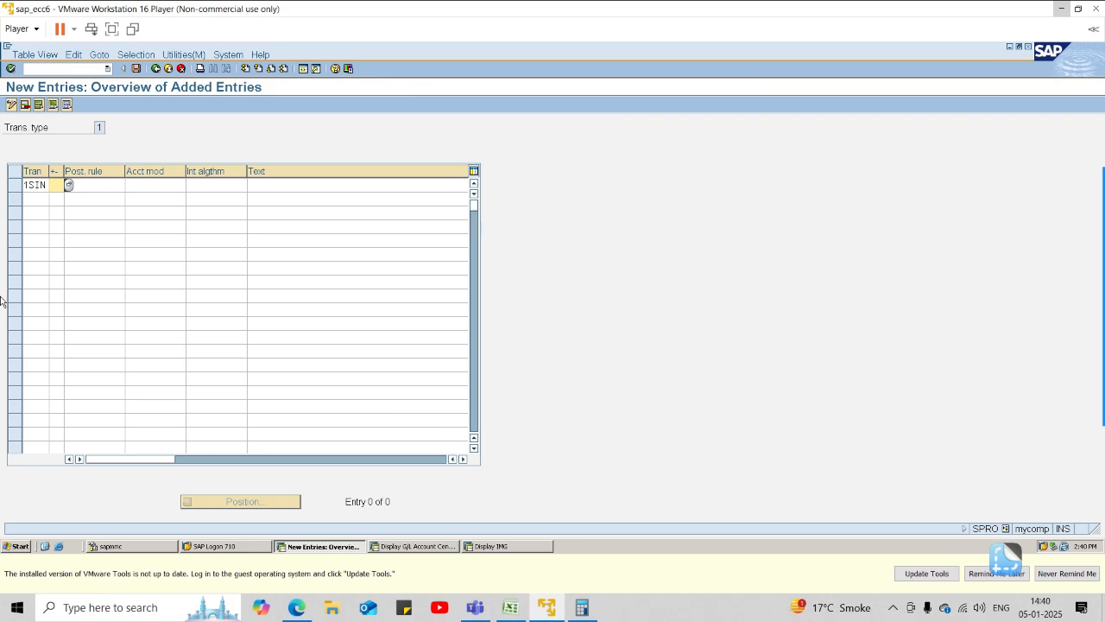
key("BackSpace")
type("+")
key("Tab")
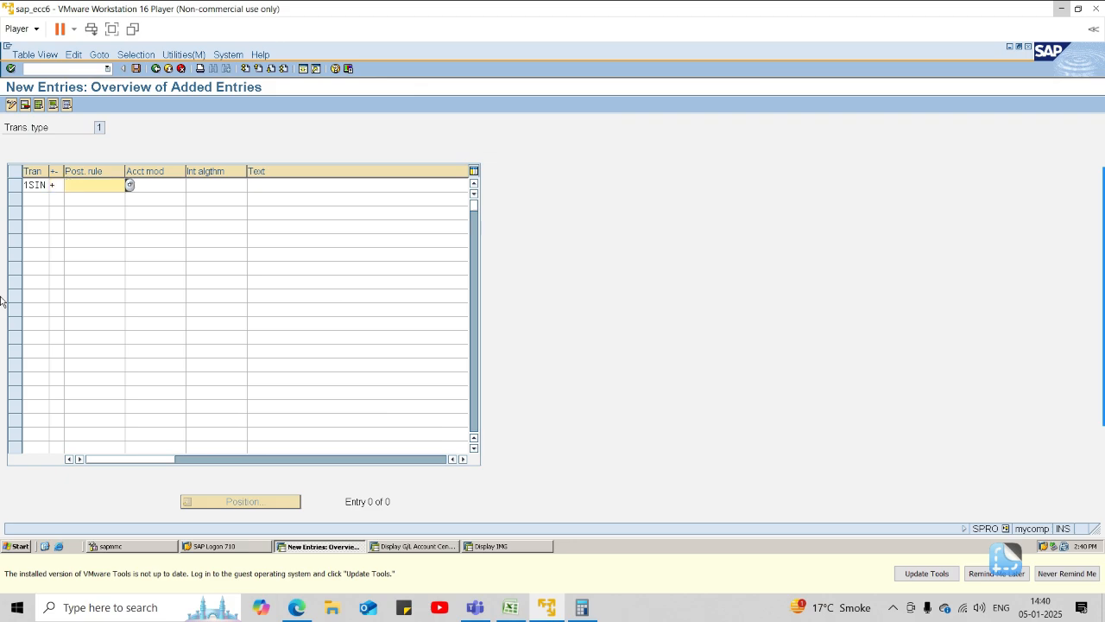
type("1SIN")
Describe transaction 1SIN as "Payment transfer from incoming bank".
key("Tab")
key("Tab")
key("Tab")
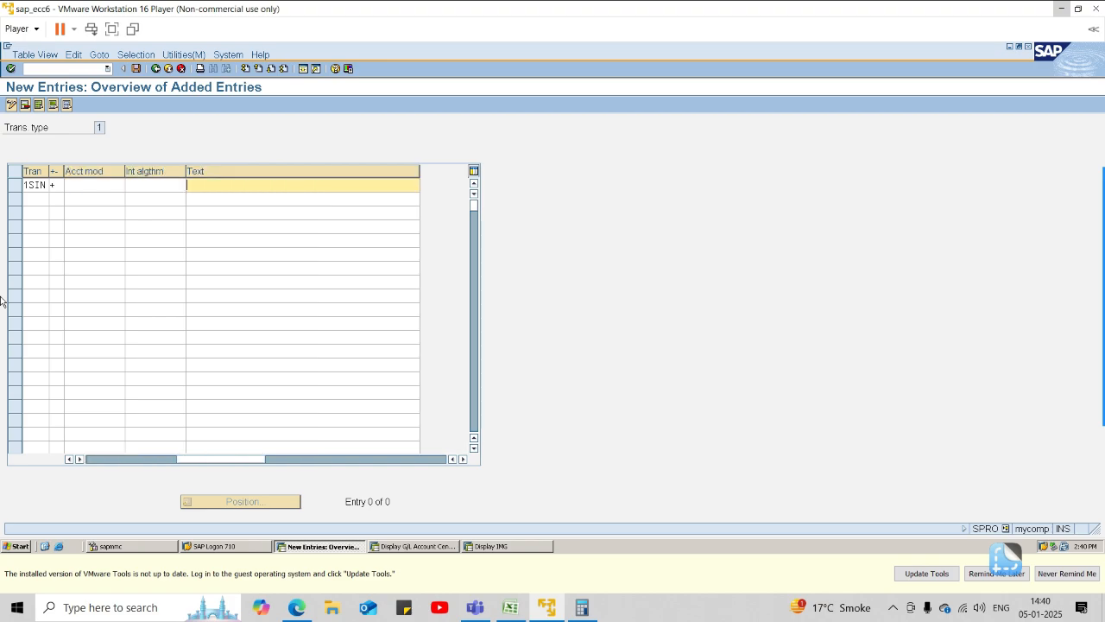
type("Payment tran")
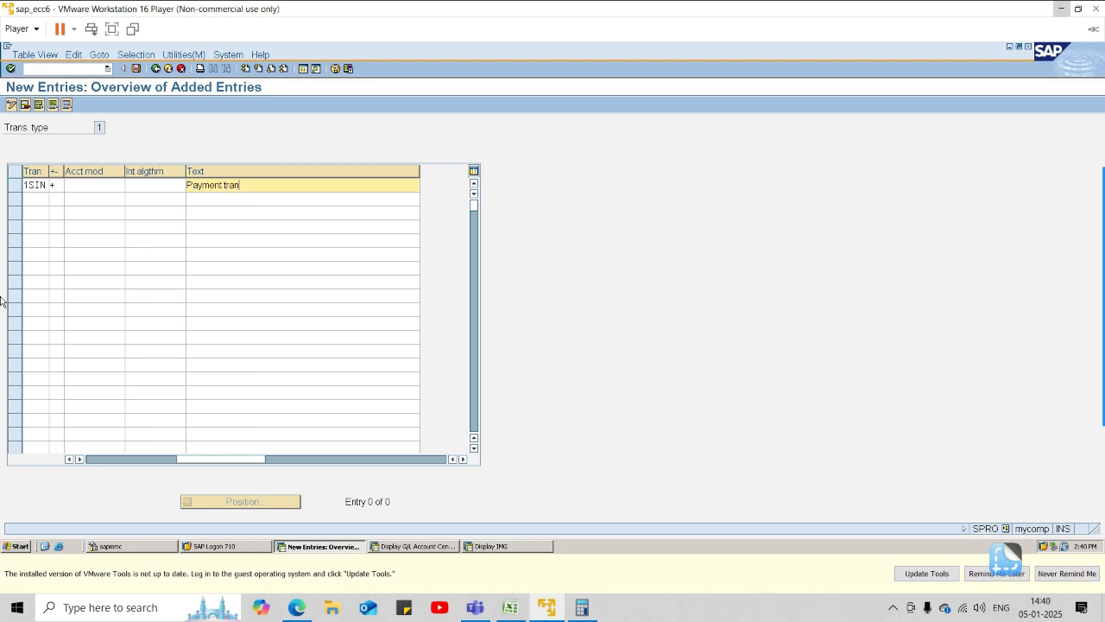
type("sfer from incoming bank")
key("Tab")
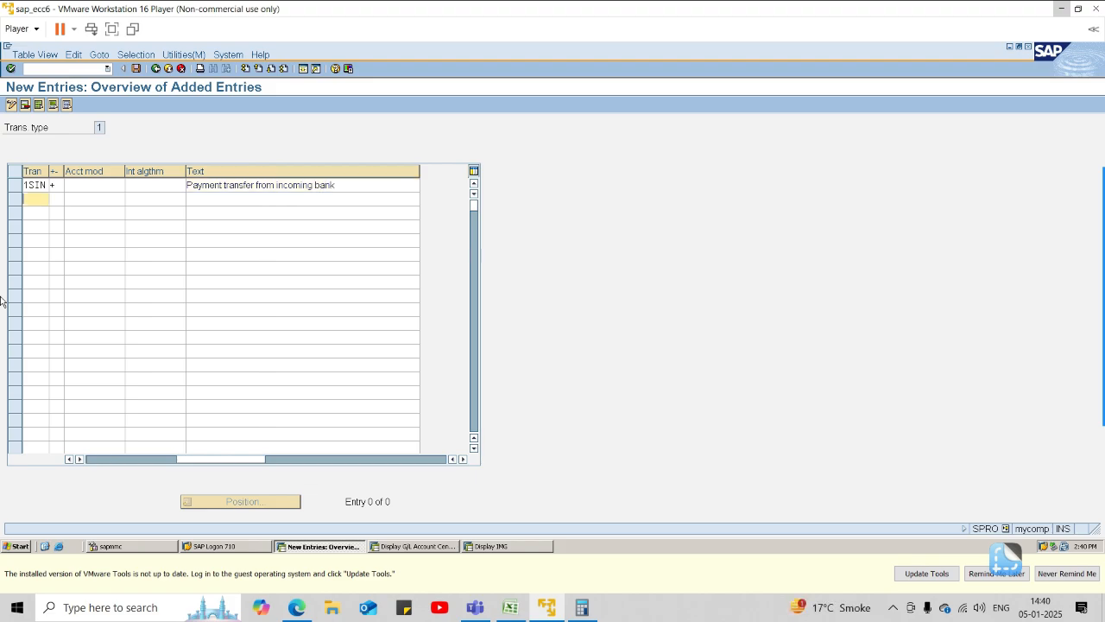
Add transaction 1SOT with sign - in the second row.
type("1SOT")
key("Tab")
type("-")
key("Tab")
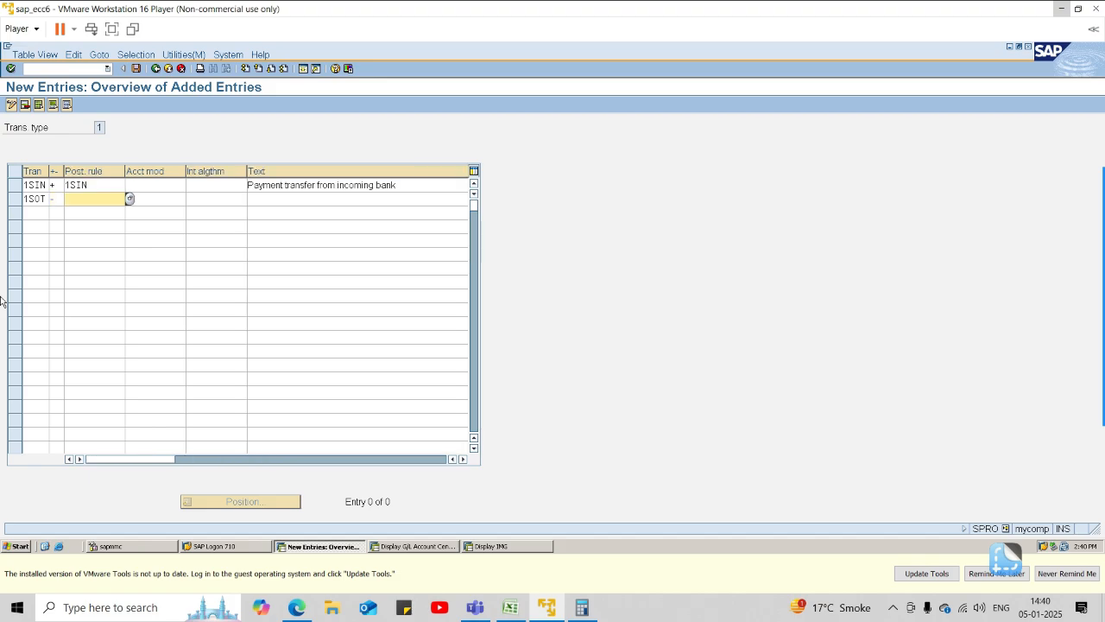
Describe transaction 1SOT as "payment transfer from outgoing bank", leaving its posting rule, account modifier and algorithm blank.
key("Tab")
key("Tab")
key("Tab")
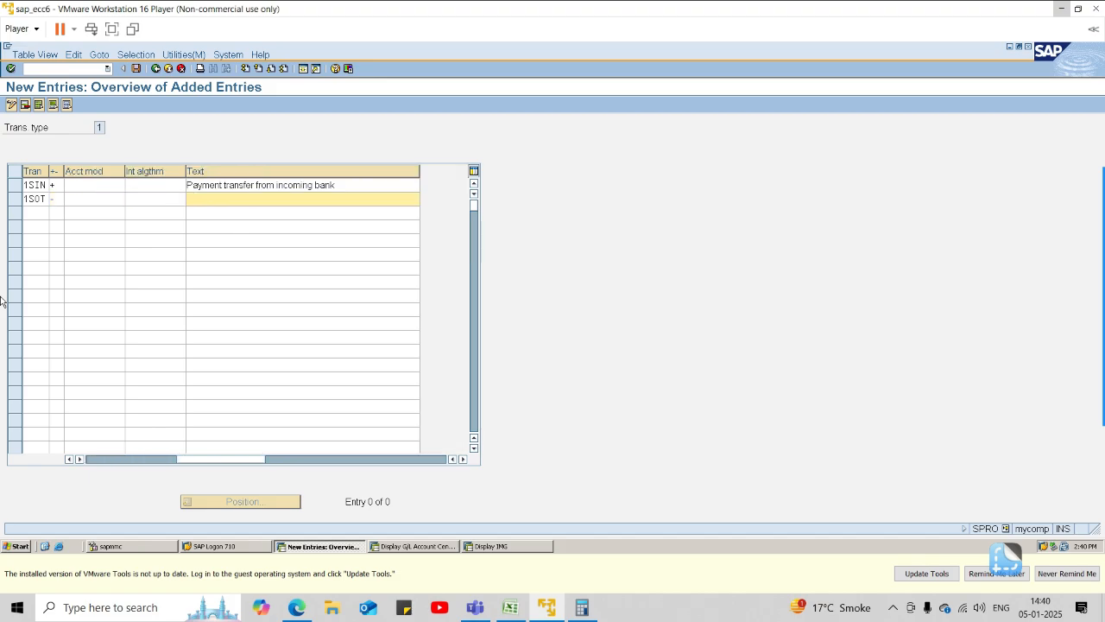
type("payment transfer from outgoing bank")
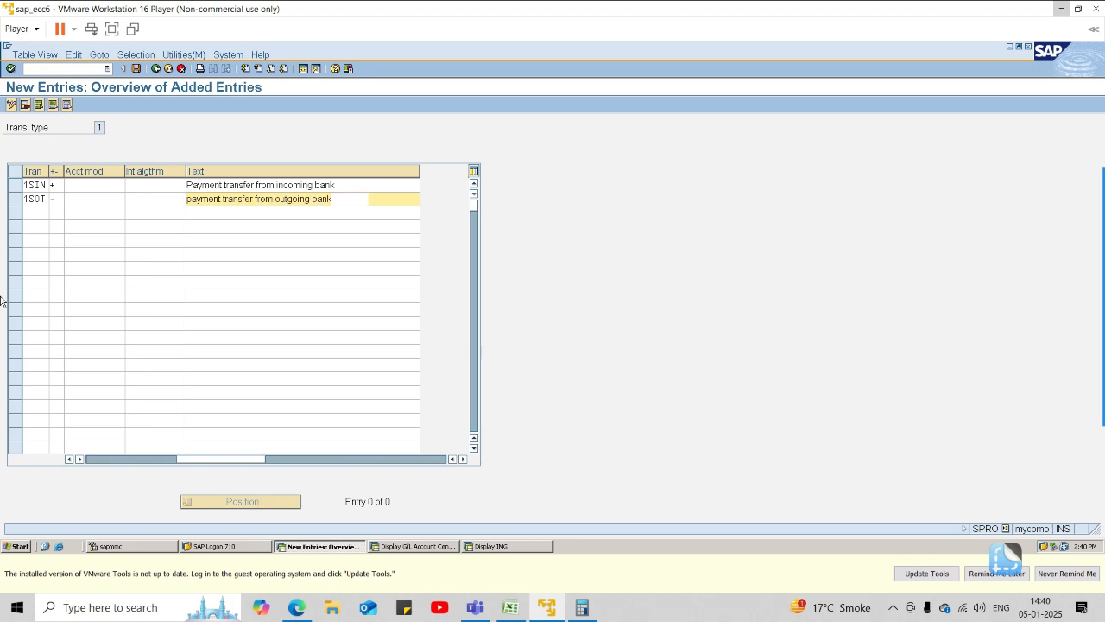
key("Tab")
key("Tab")
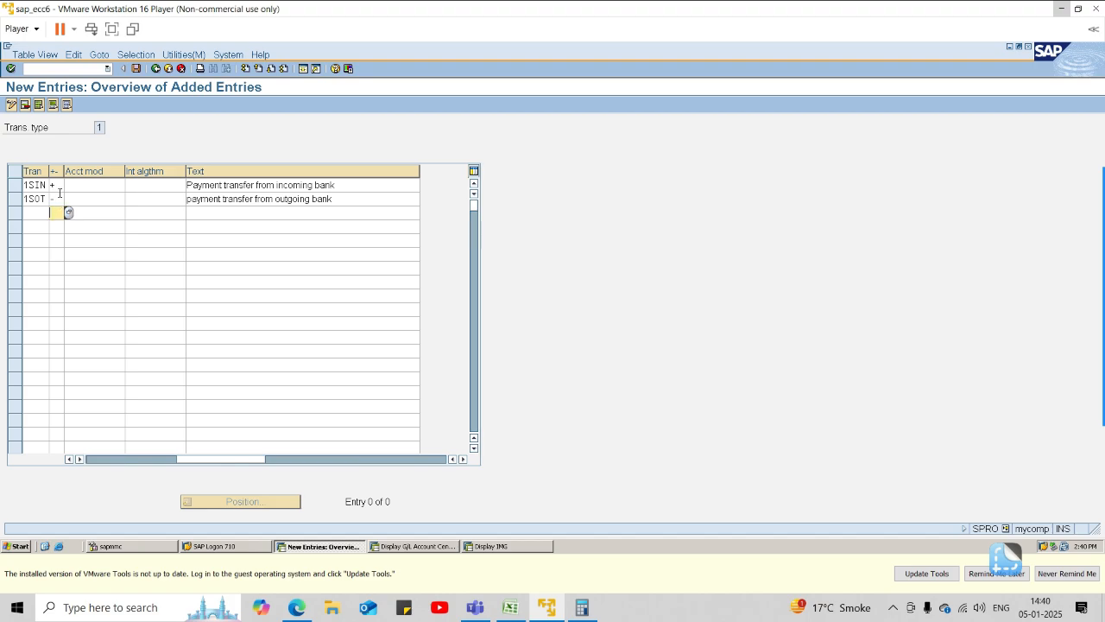
Enter 1SBC as the transaction code in the third row.
left_click(31, 212)
type("1sbc")
key("BackSpace")
key("BackSpace")
type("SDC")
key("Tab")
Assign posting rule 1SOT to transaction 1SOT.
left_click_drag(231, 465, 80, 440)
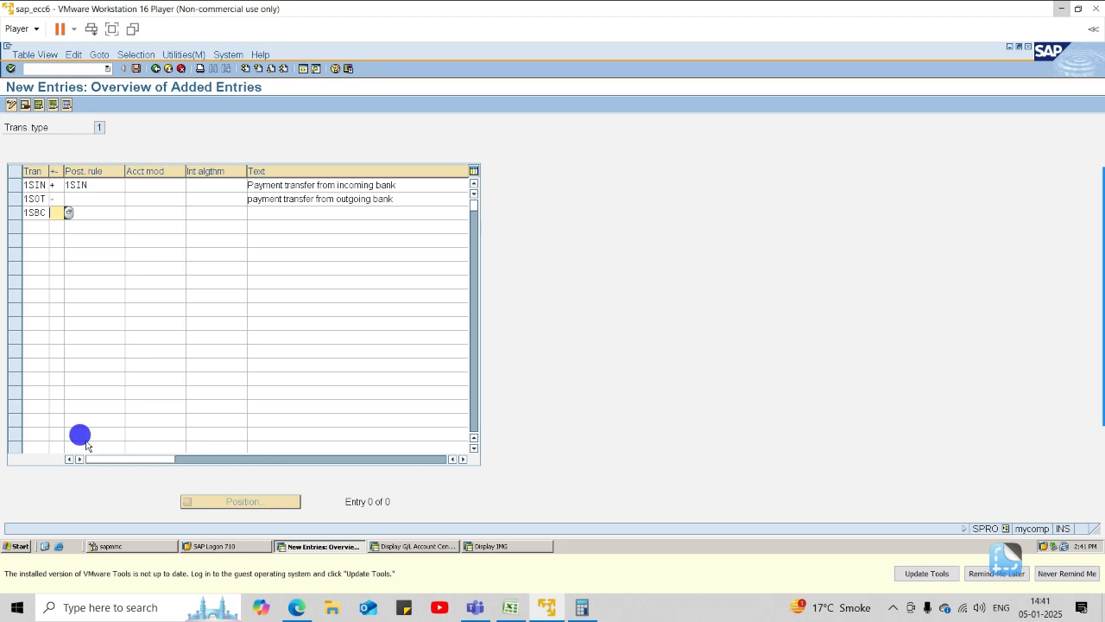
left_click(107, 204)
type("1SOT")
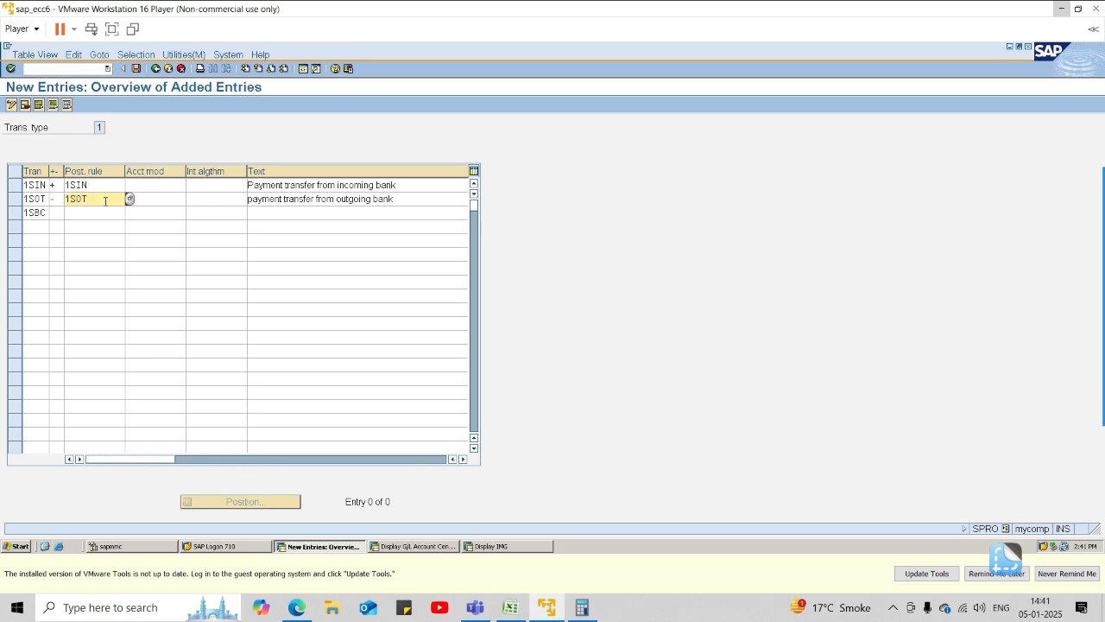
Assign posting rule 1SBC and sign - to transaction 1SBC.
left_click(90, 215)
type("1SBC")
left_click(54, 214)
type("-")
key("Tab")
key("Tab")
Describe transaction 1SBC as "Bank charges - sbi" and confirm the entries.
left_click(279, 213)
type("B")
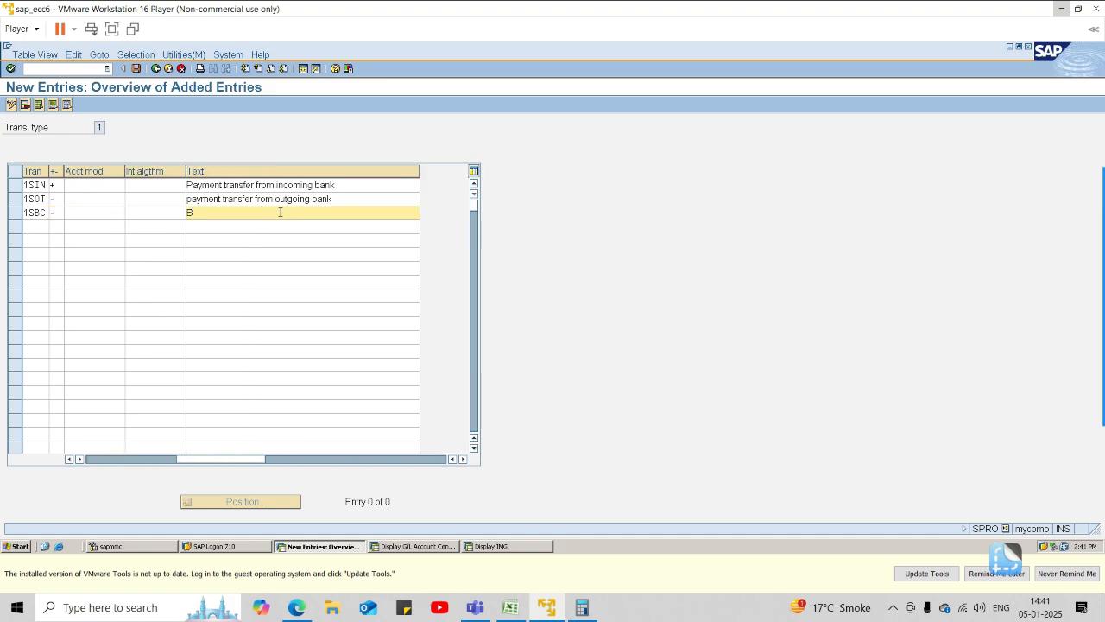
type("ank charges - sbi")
key("Return")
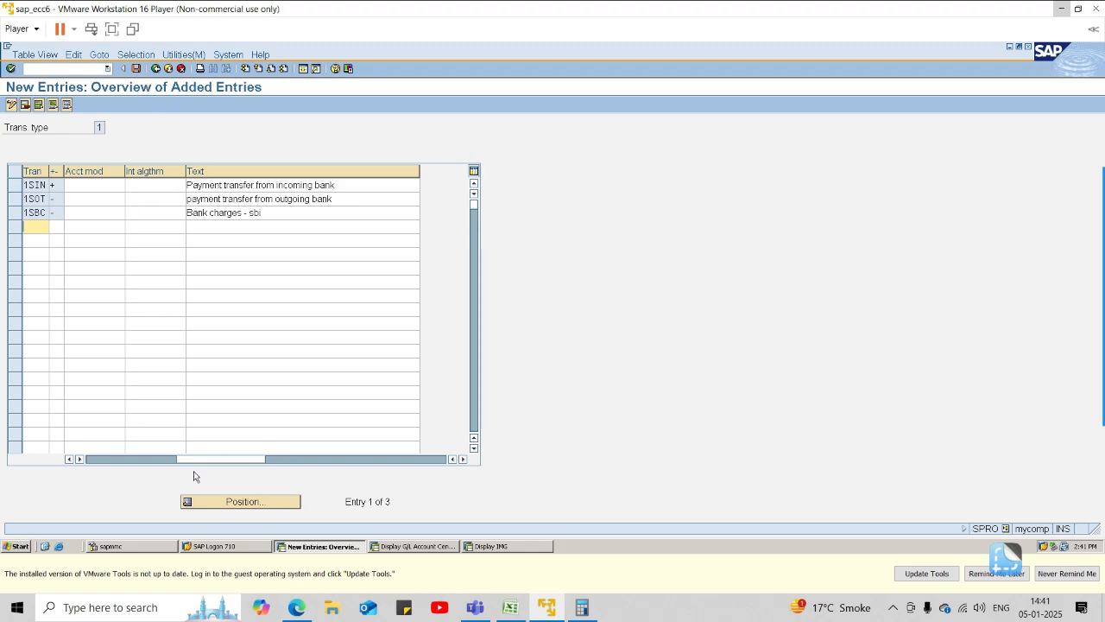
Enter 020 as the interpretation algorithm of transaction 1SOT.
left_click_drag(200, 459, 104, 458)
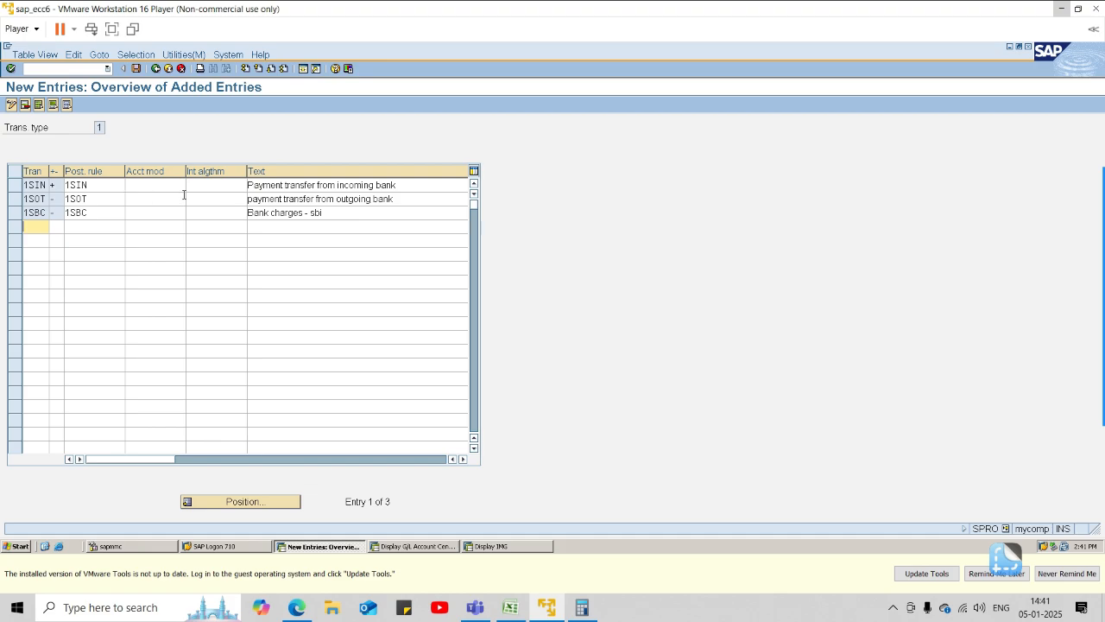
left_click(225, 200)
type("020")
key("Return")
Set the account modifier of transaction 1SOT to 020.
left_click(167, 200)
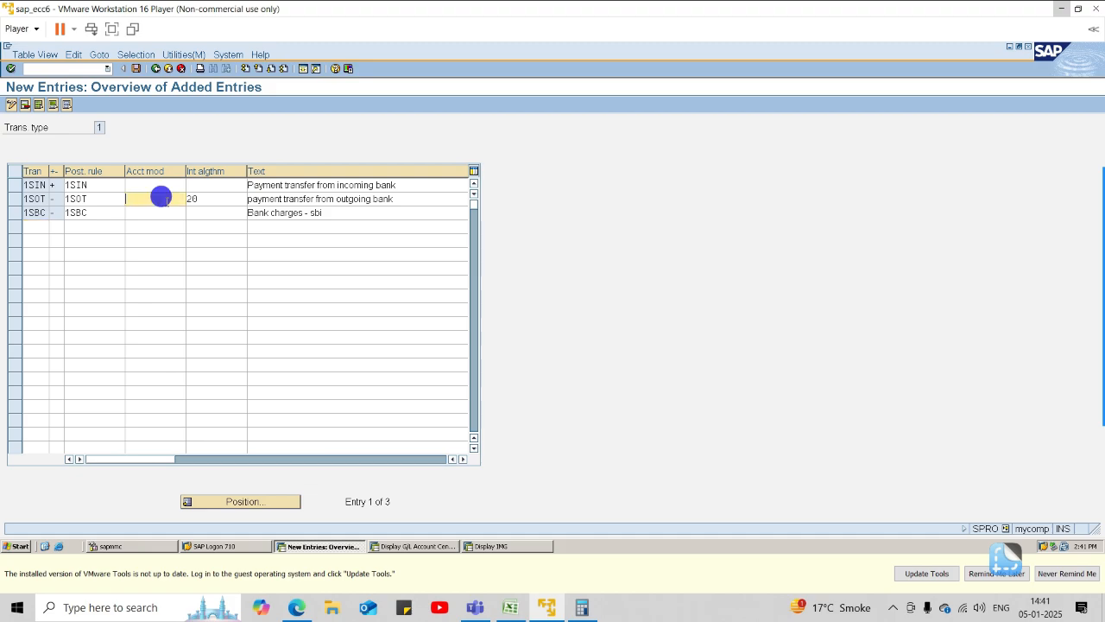
type("020")
key("Return")
Clear the interpretation algorithm of transaction 1SOT.
left_click(220, 198)
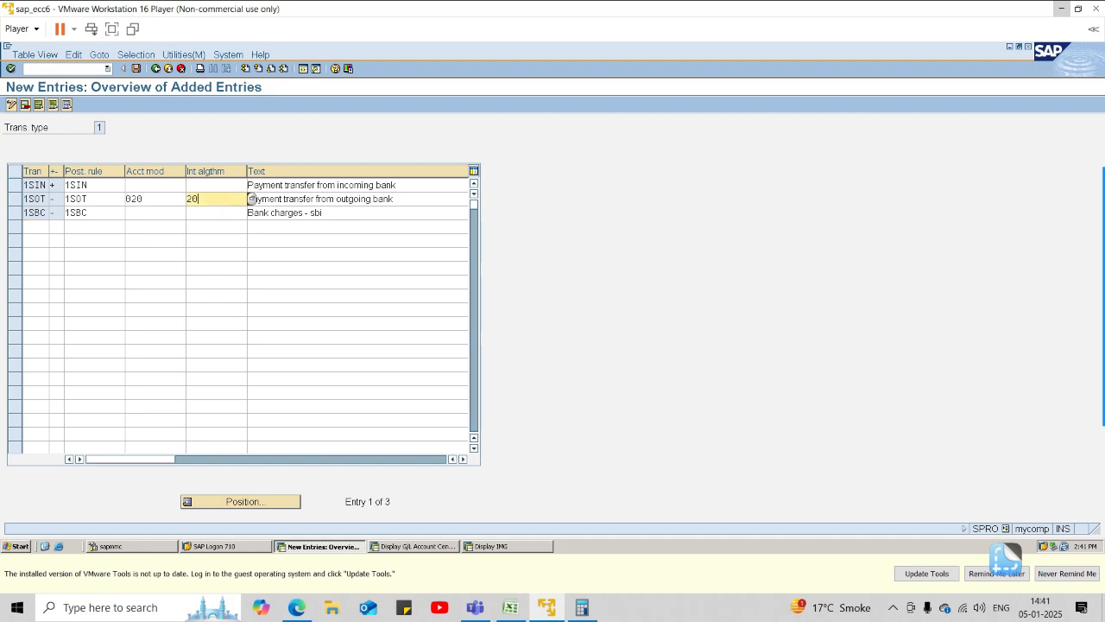
key("BackSpace")
left_click(223, 209)
key("BackSpace")
key("BackSpace")
key("BackSpace")
left_click(254, 295)
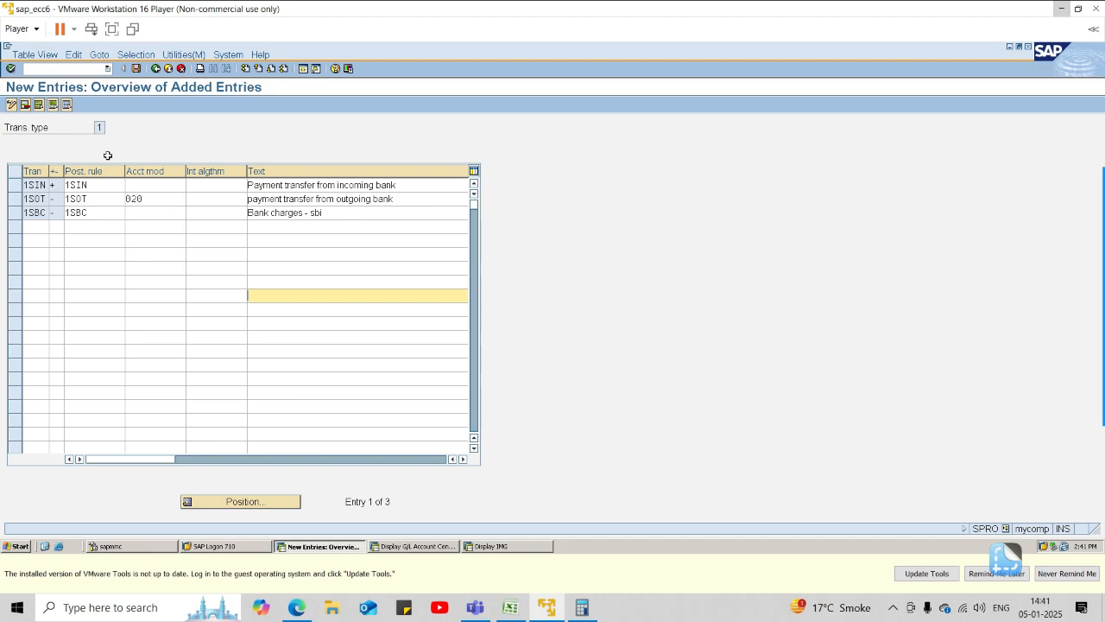
Save the new business transactions, then open Define Variants for Manual Bank Statement in the implementation guide.
left_click(133, 69)
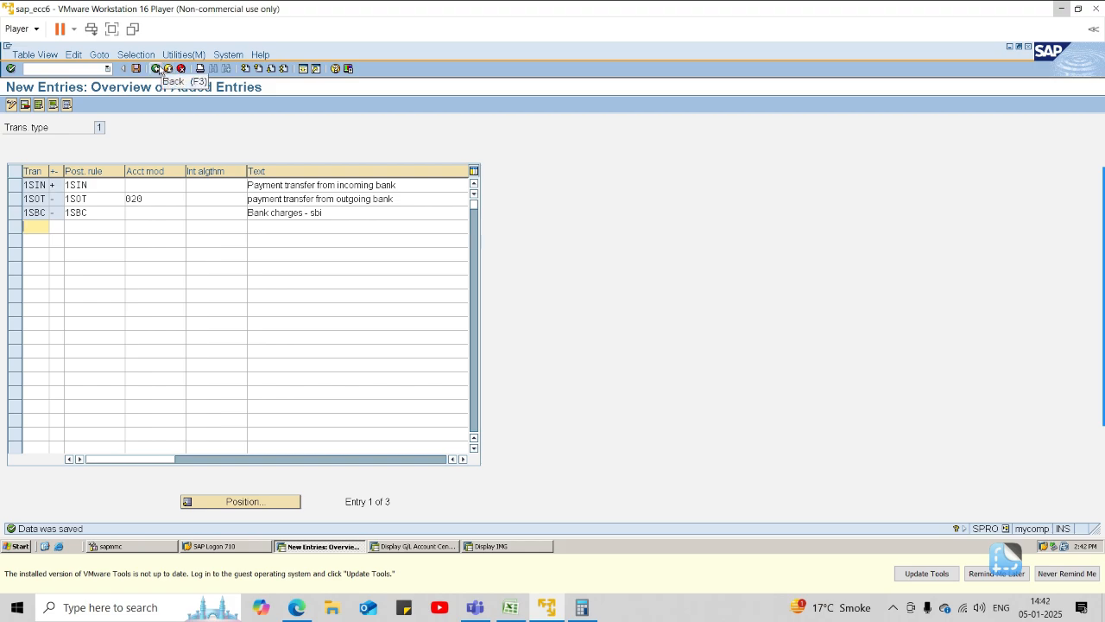
left_click(158, 70)
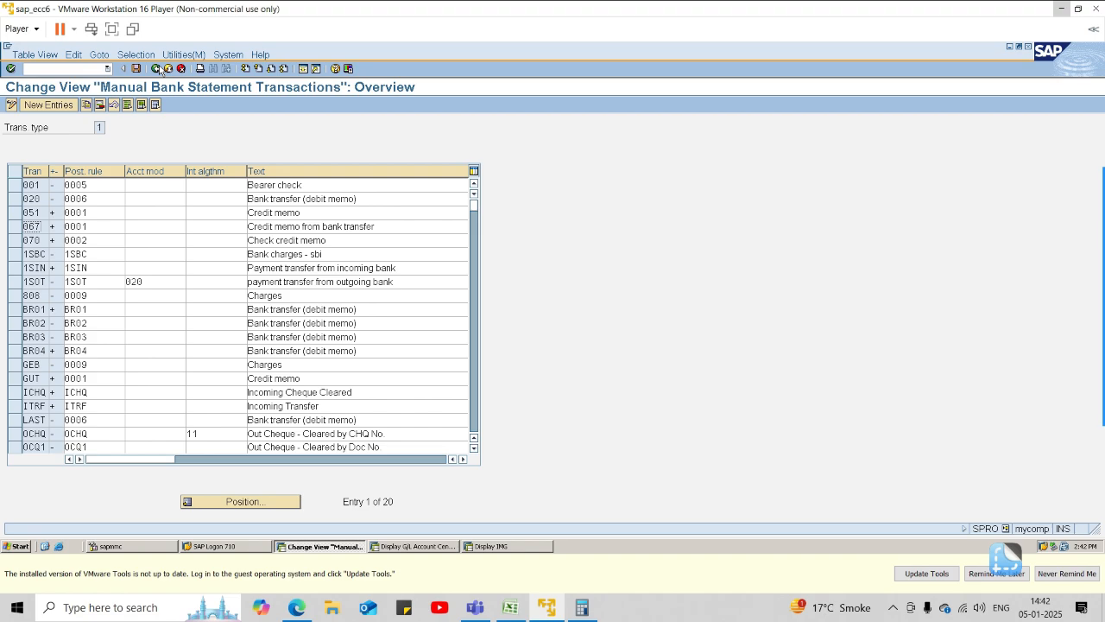
left_click(158, 69)
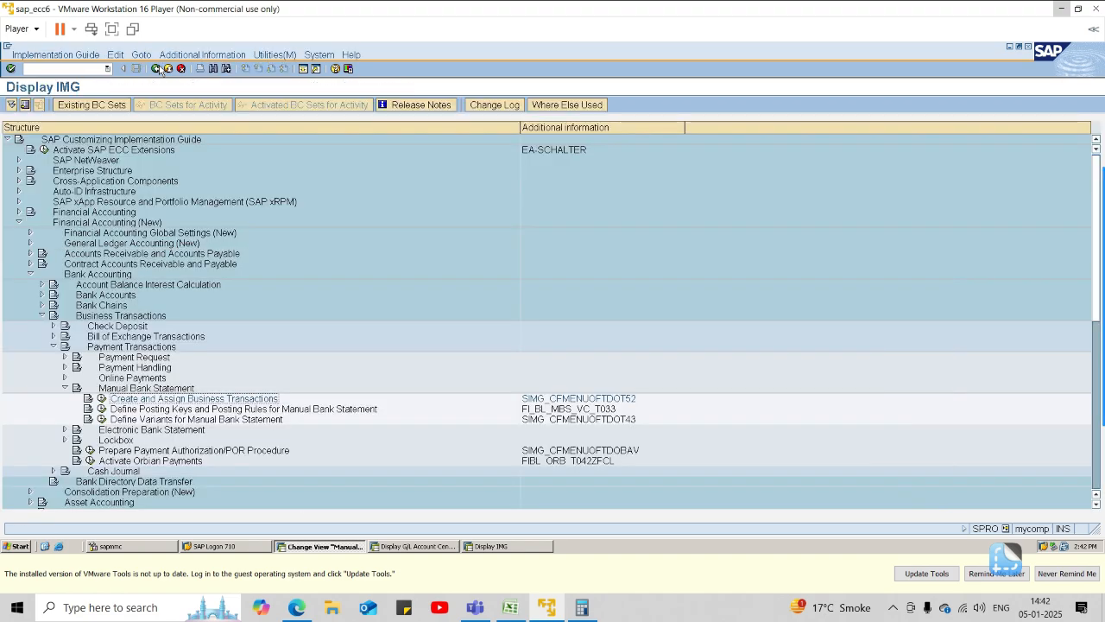
left_click(102, 420)
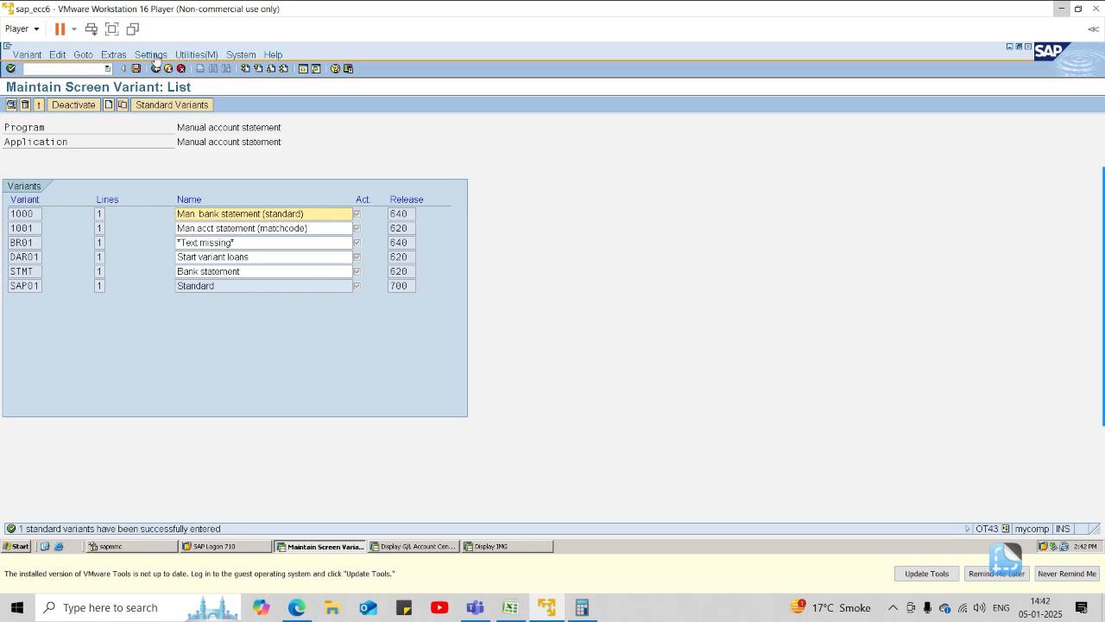
left_click(152, 55)
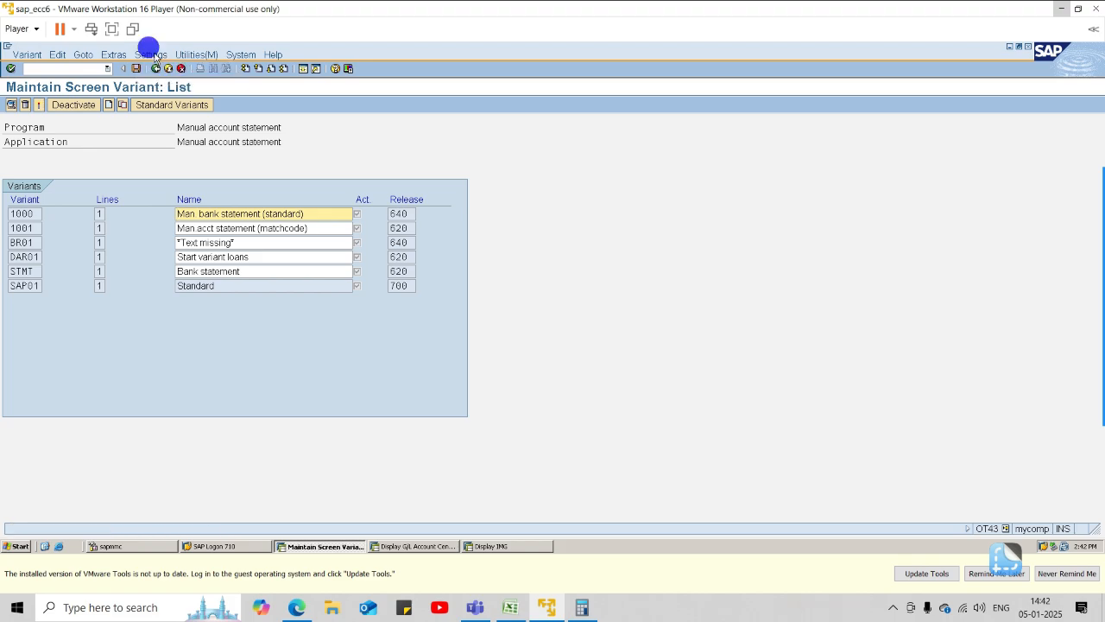
left_click(154, 57)
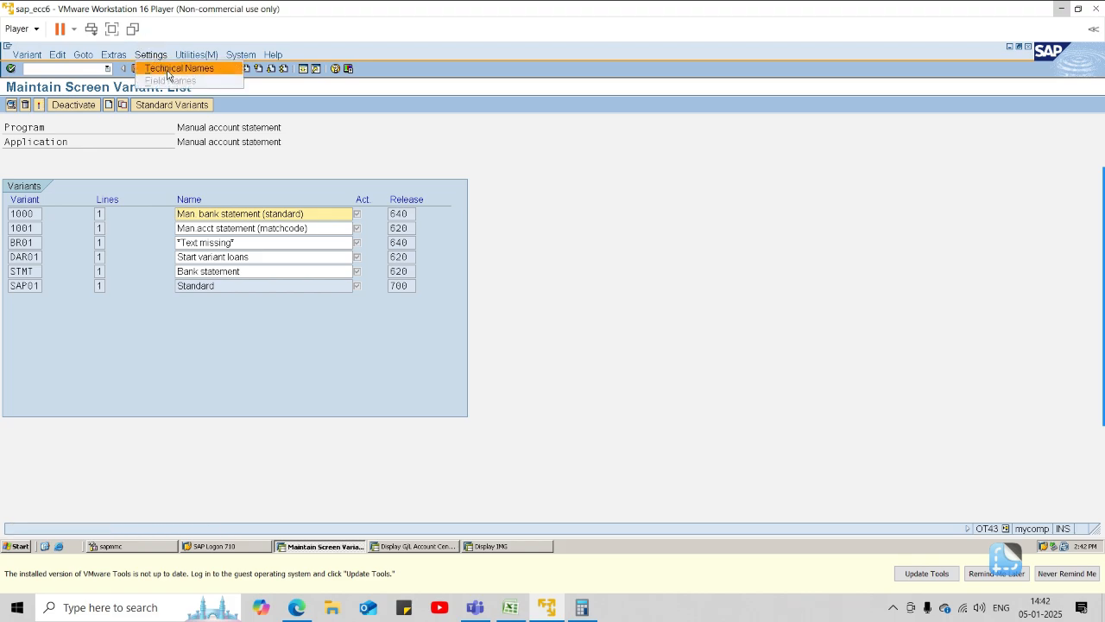
left_click(330, 116)
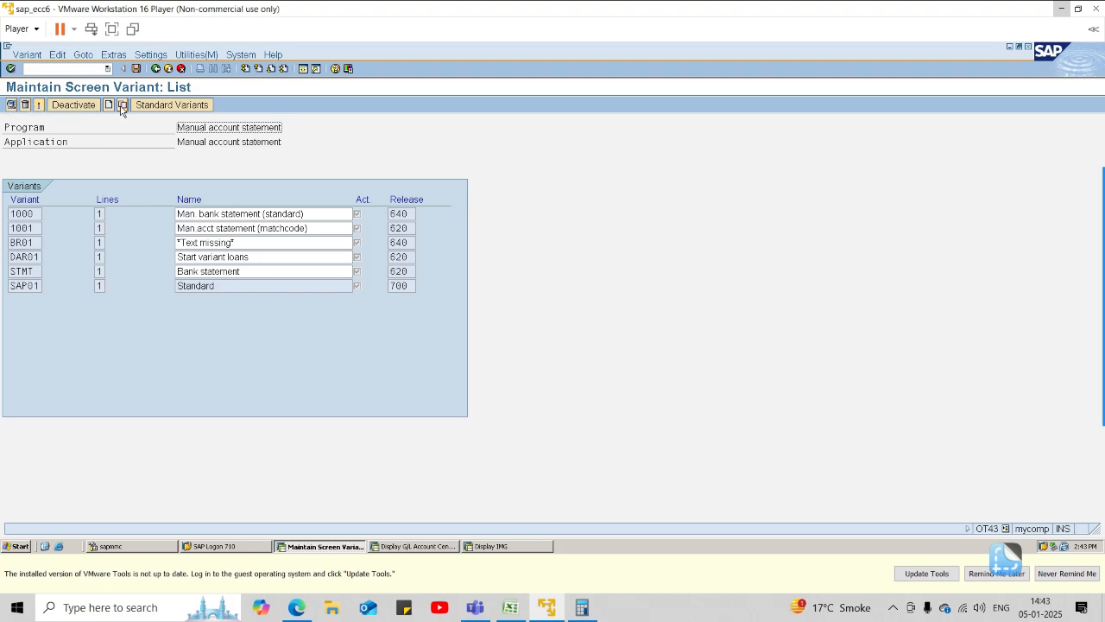
left_click(156, 104)
left_click(123, 438)
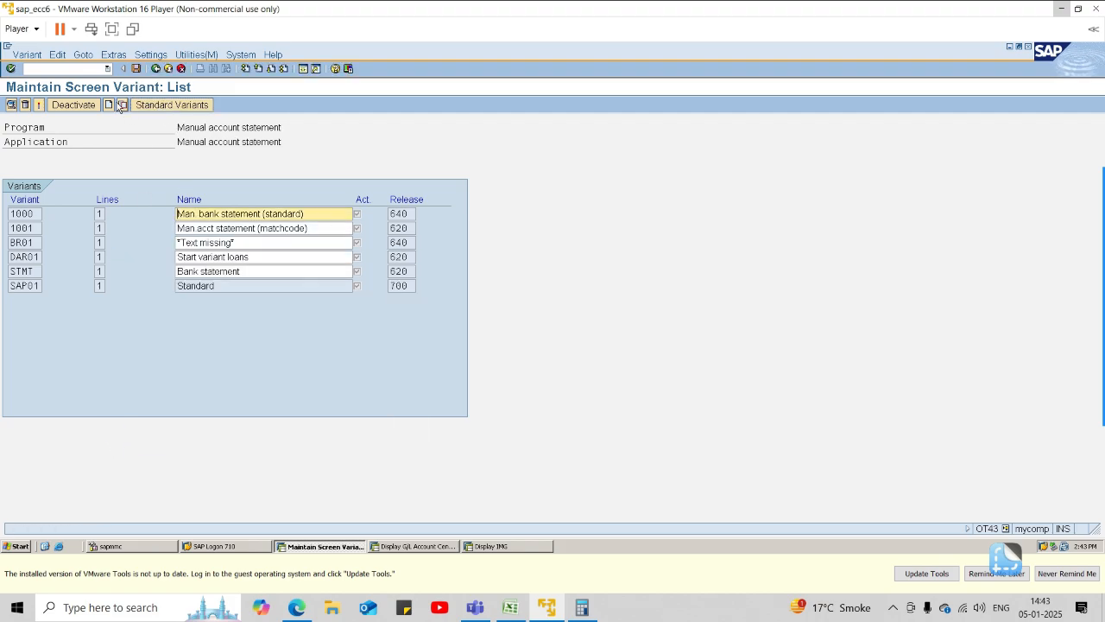
Create a screen variant 1002 named "Variant for 1001".
left_click(109, 105)
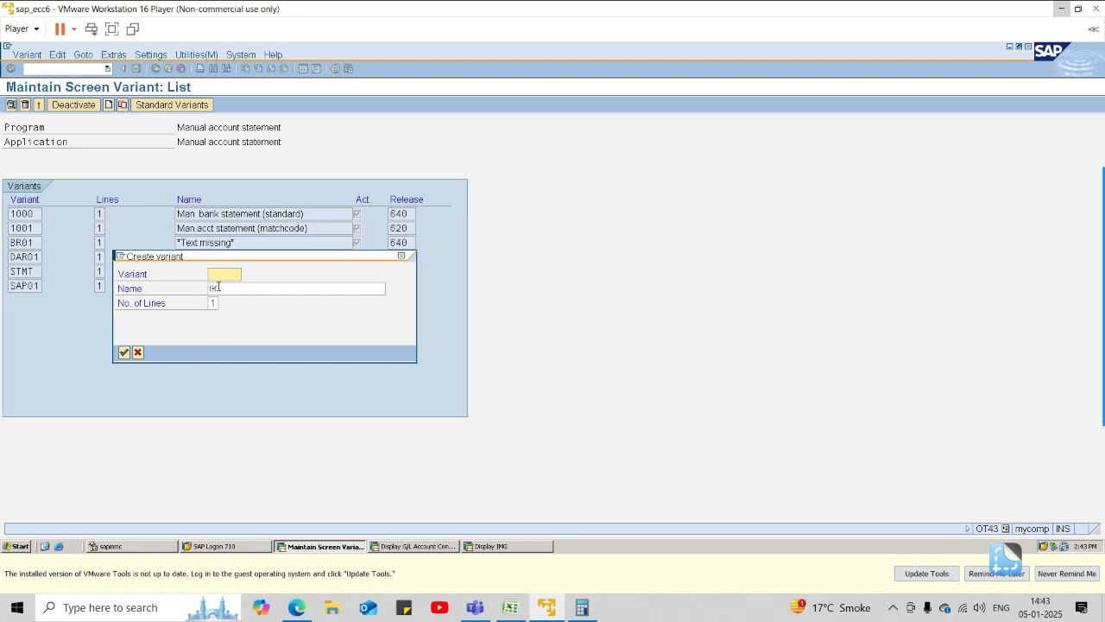
left_click(123, 353)
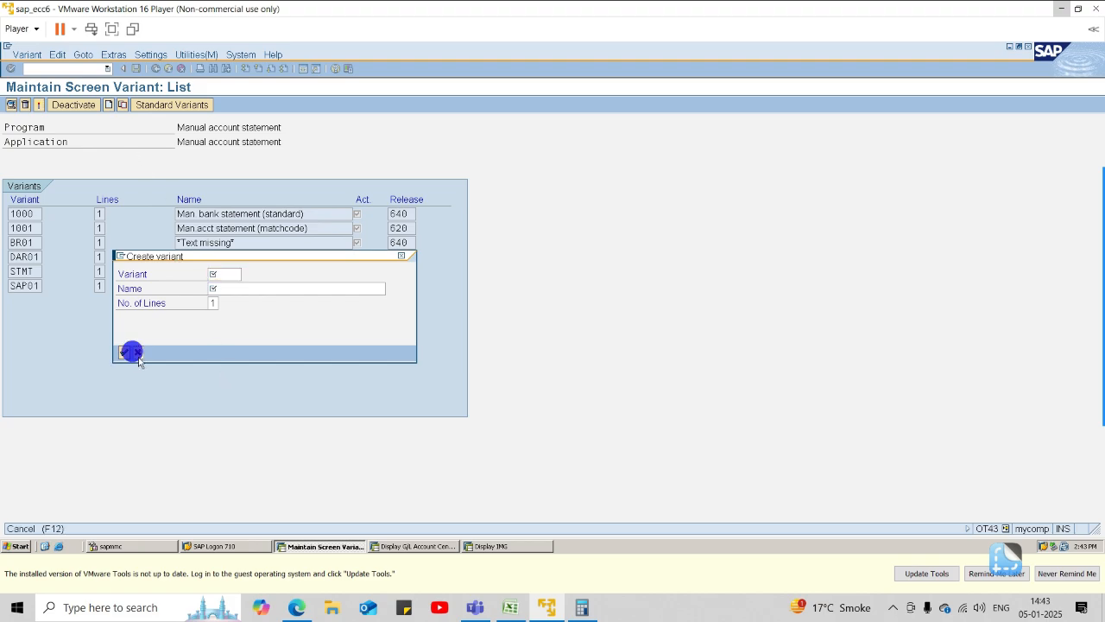
left_click(109, 104)
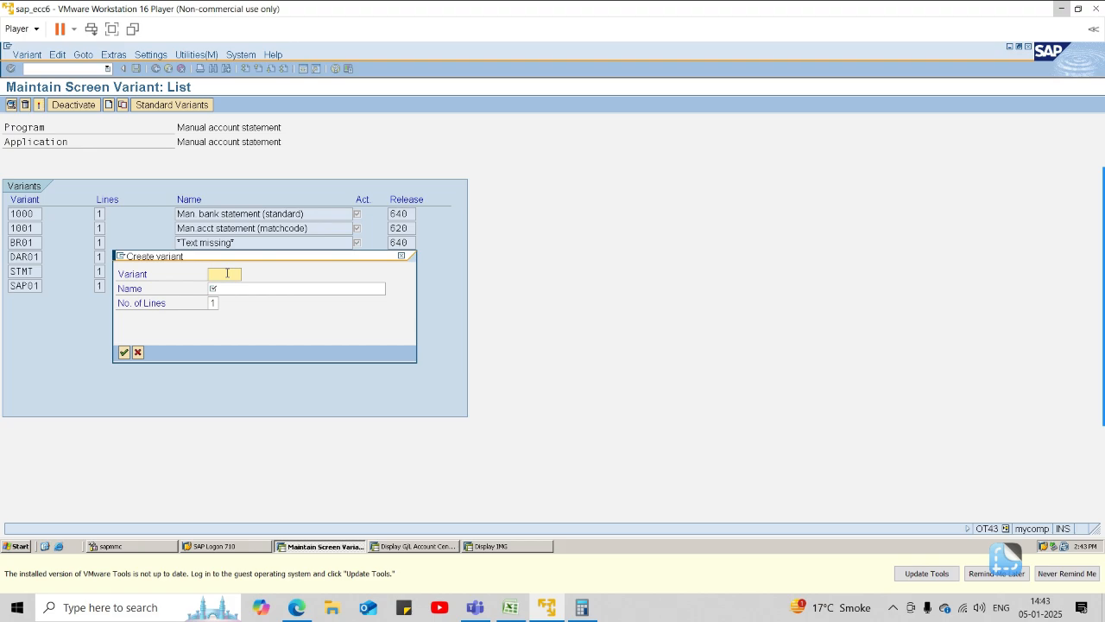
type("1002")
left_click(271, 289)
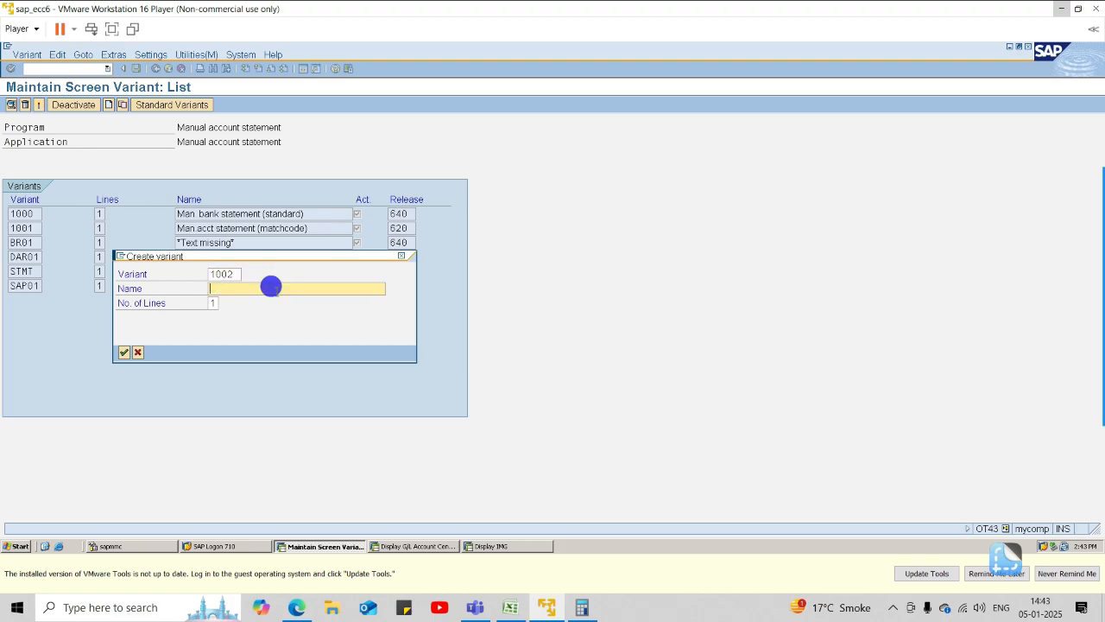
type("Variant for 1001")
left_click(124, 352)
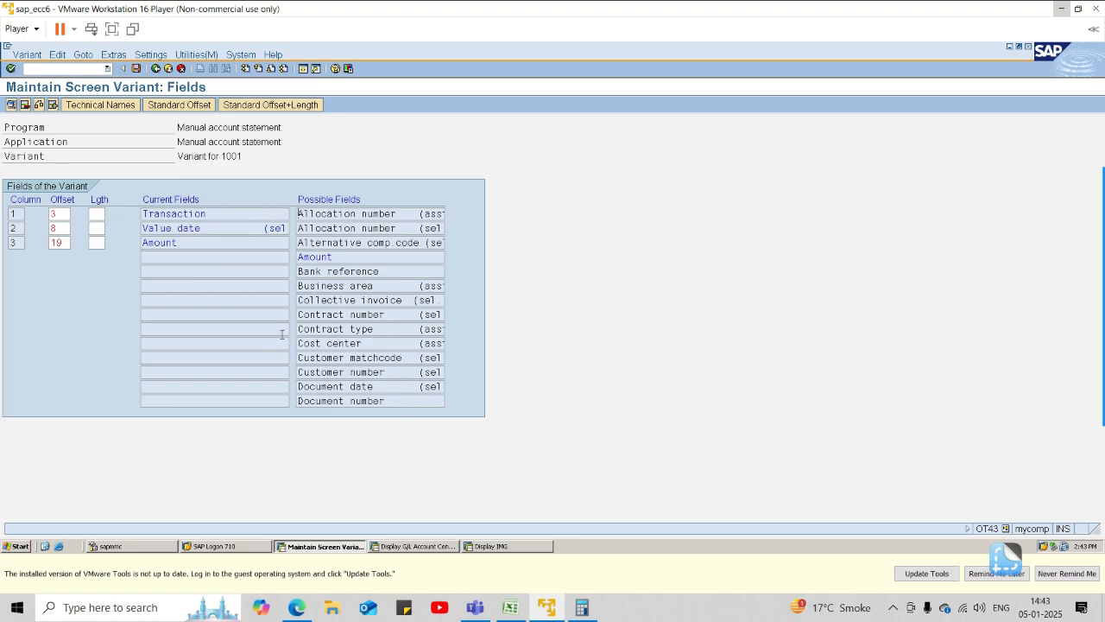
Add the Document date selection field to the variant with an output length of 10.
double_click(363, 387)
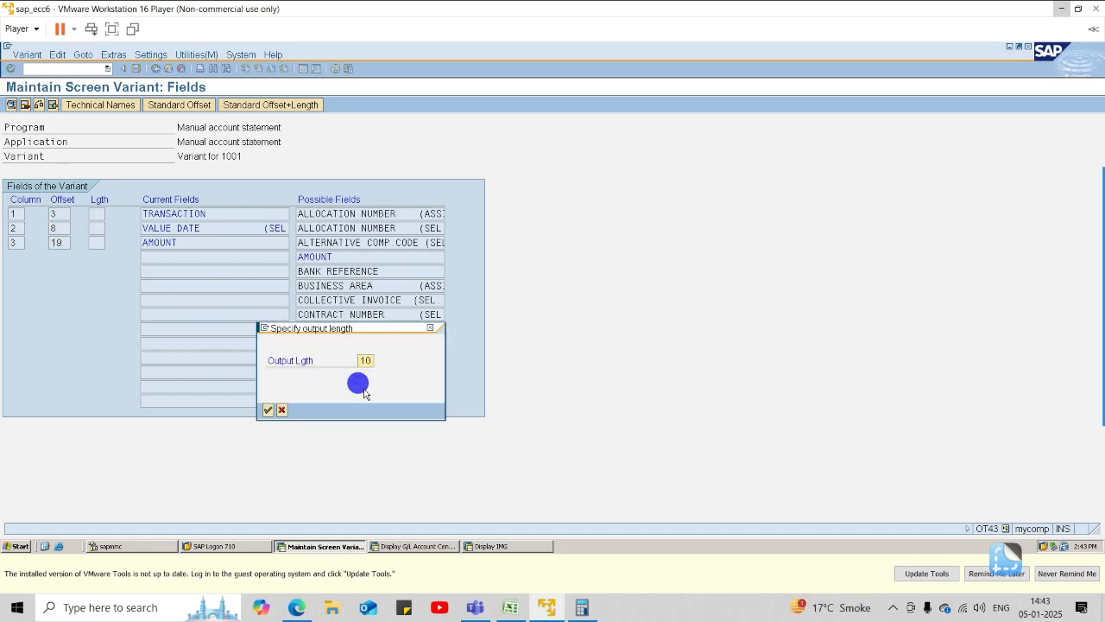
left_click(266, 409)
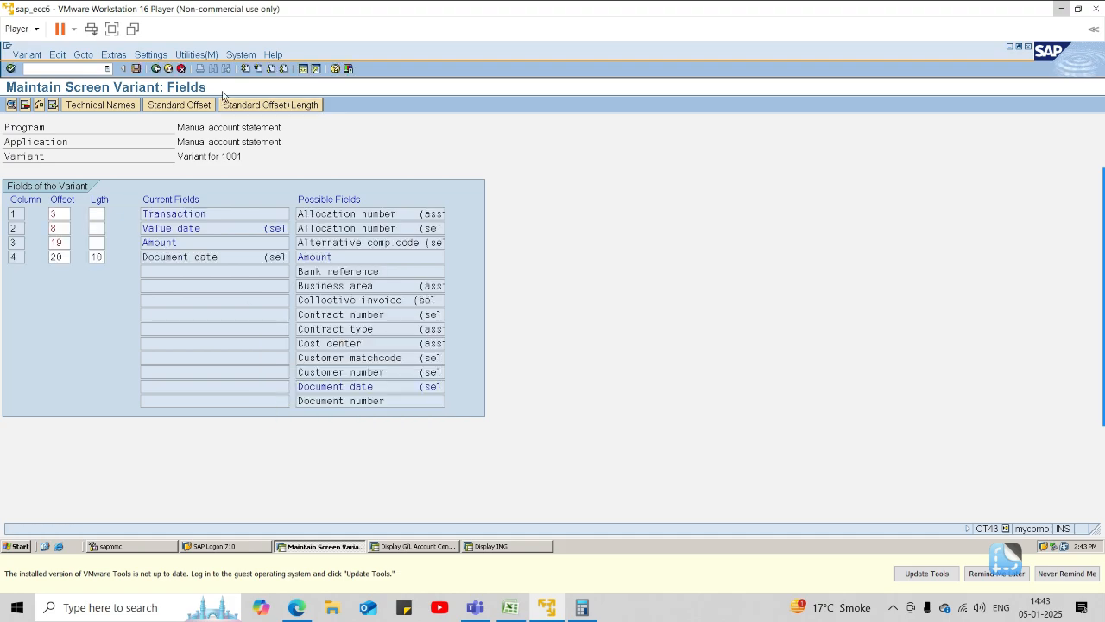
Apply the standard offset and length to all fields of the screen variant.
left_click(179, 105)
left_click(290, 105)
Start saving the screen variant and create a workbench request with the short description 1001.
key("ctrl+s")
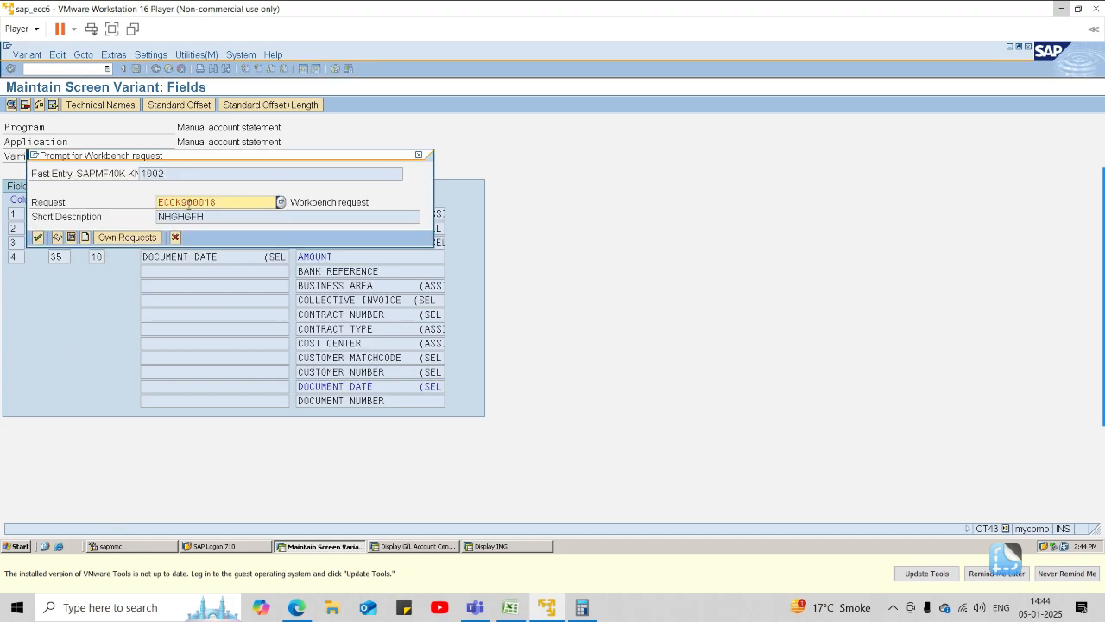
left_click(85, 237)
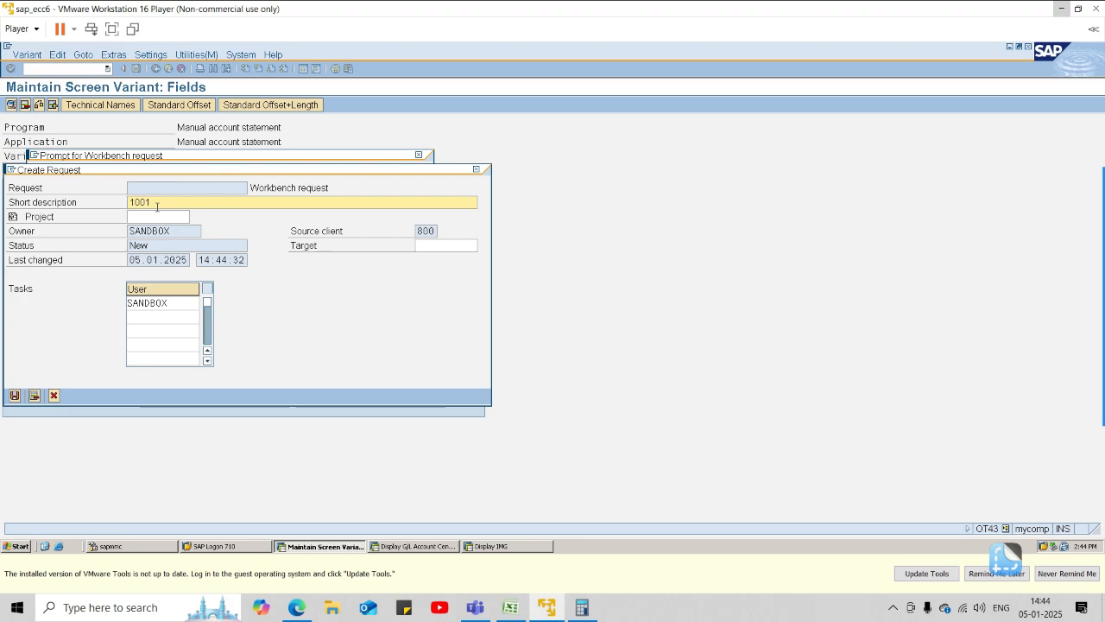
left_click(16, 396)
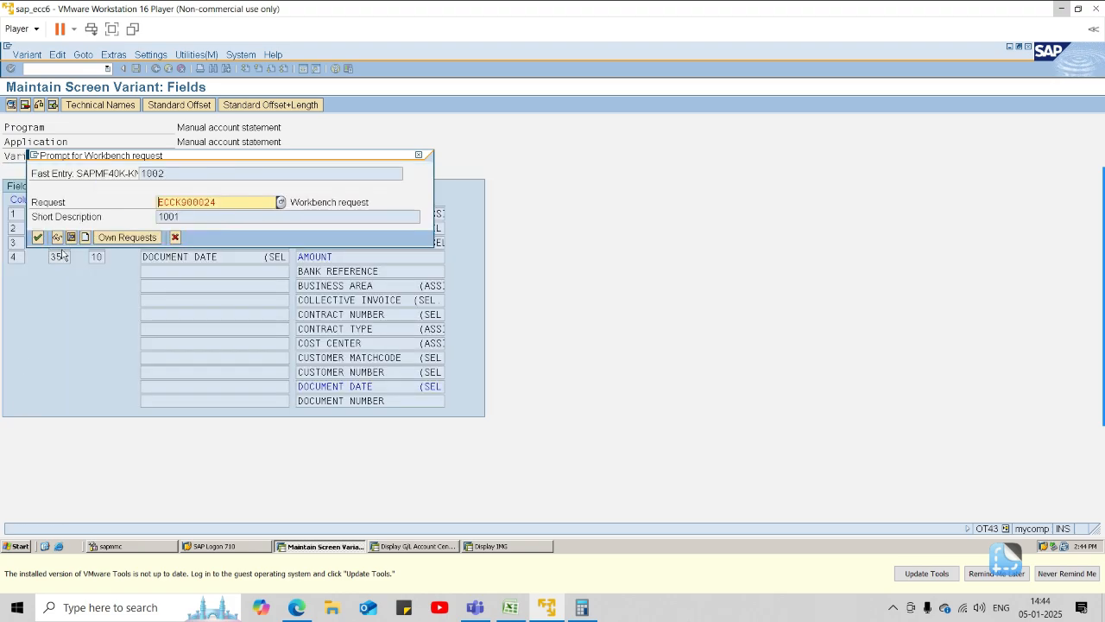
left_click(84, 237)
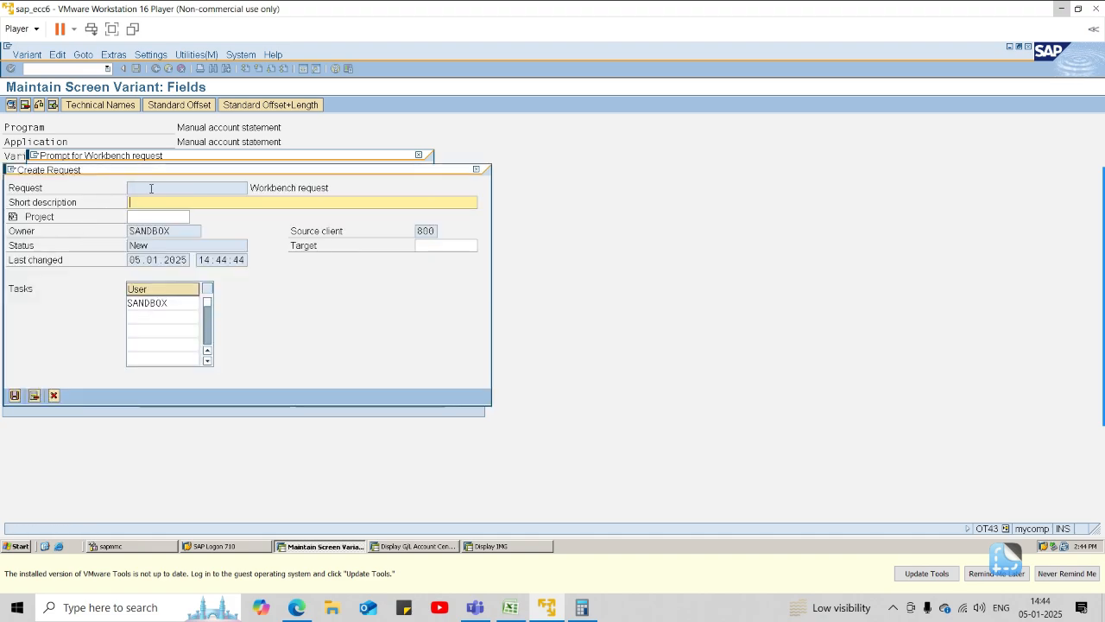
left_click(151, 188)
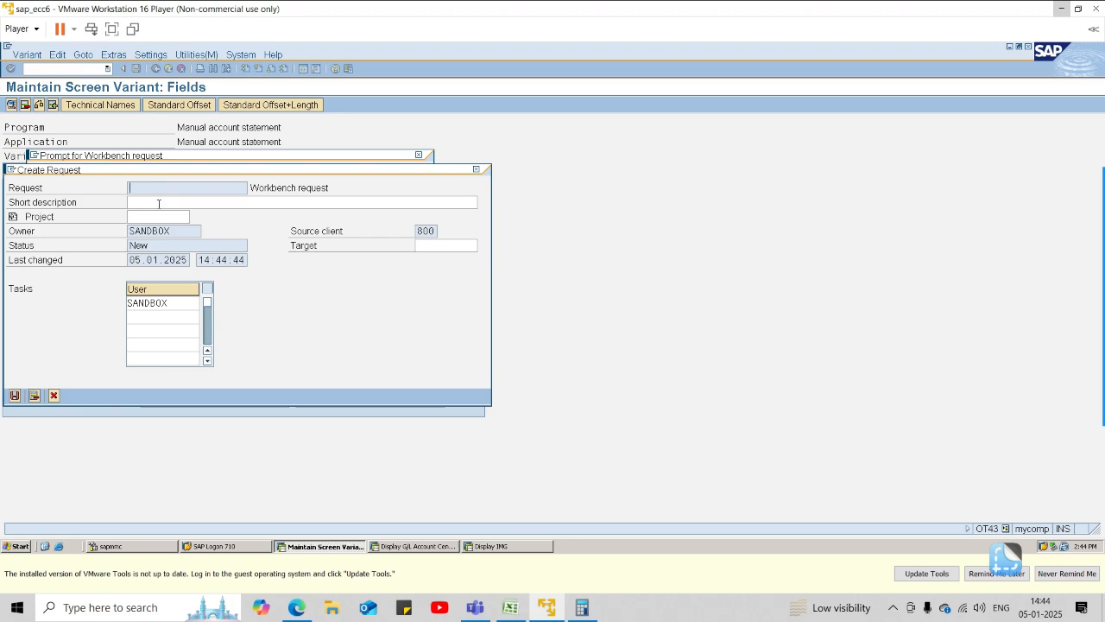
left_click(35, 397)
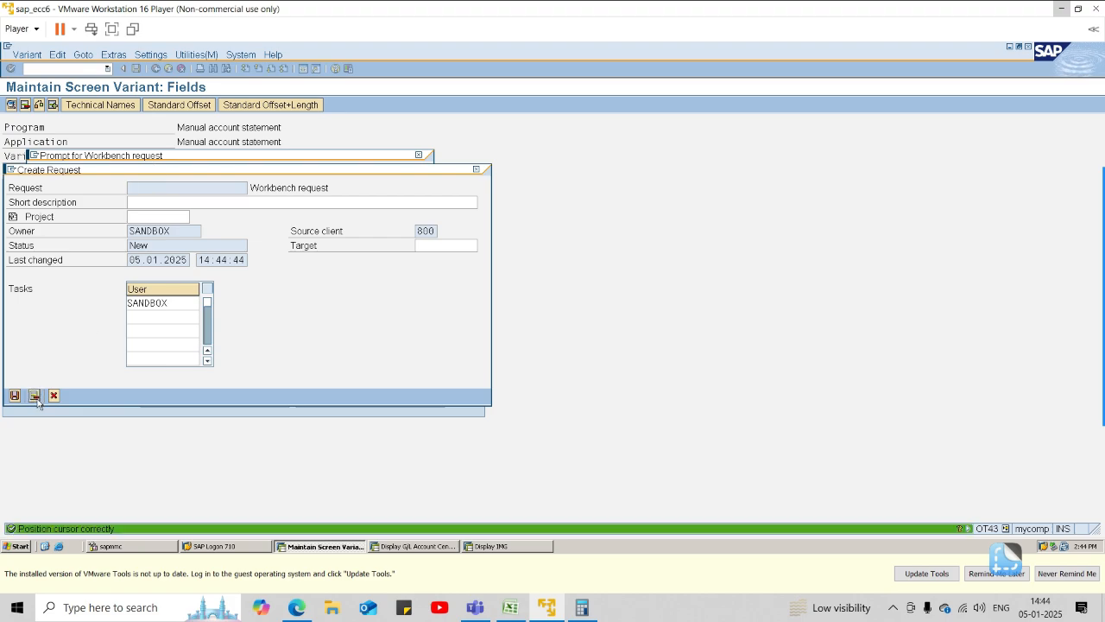
left_click(54, 395)
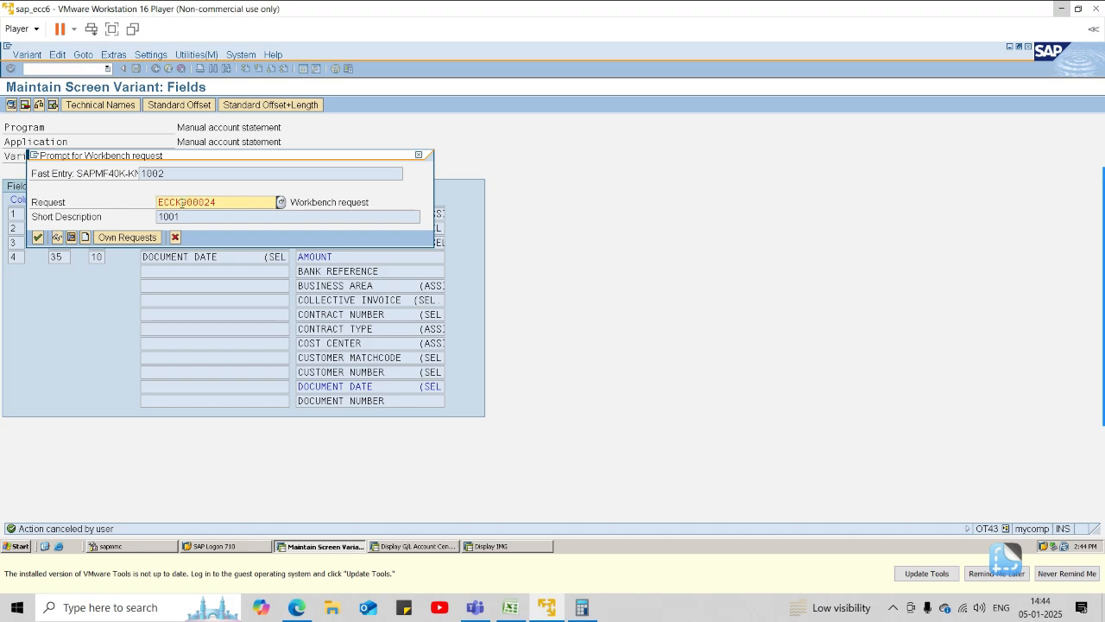
Try to assign the screen variant to a workbench request named VARIANT FOR 1001.
left_click(218, 201)
key("BackSpace")
key("BackSpace")
key("BackSpace")
key("BackSpace")
key("BackSpace")
key("BackSpace")
key("BackSpace")
key("Return")
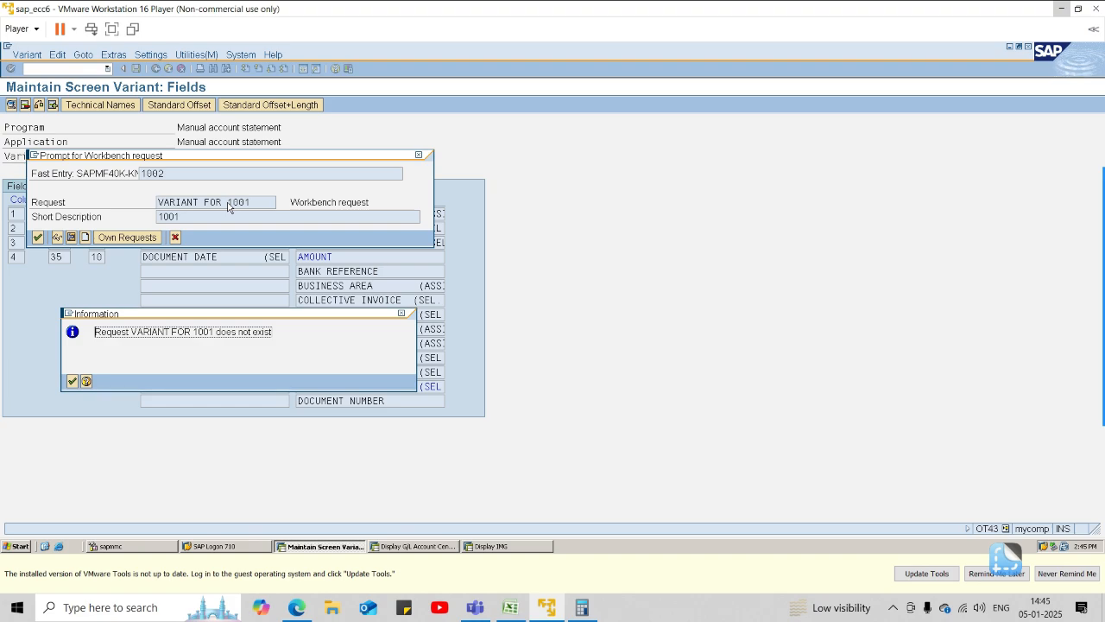
left_click(71, 381)
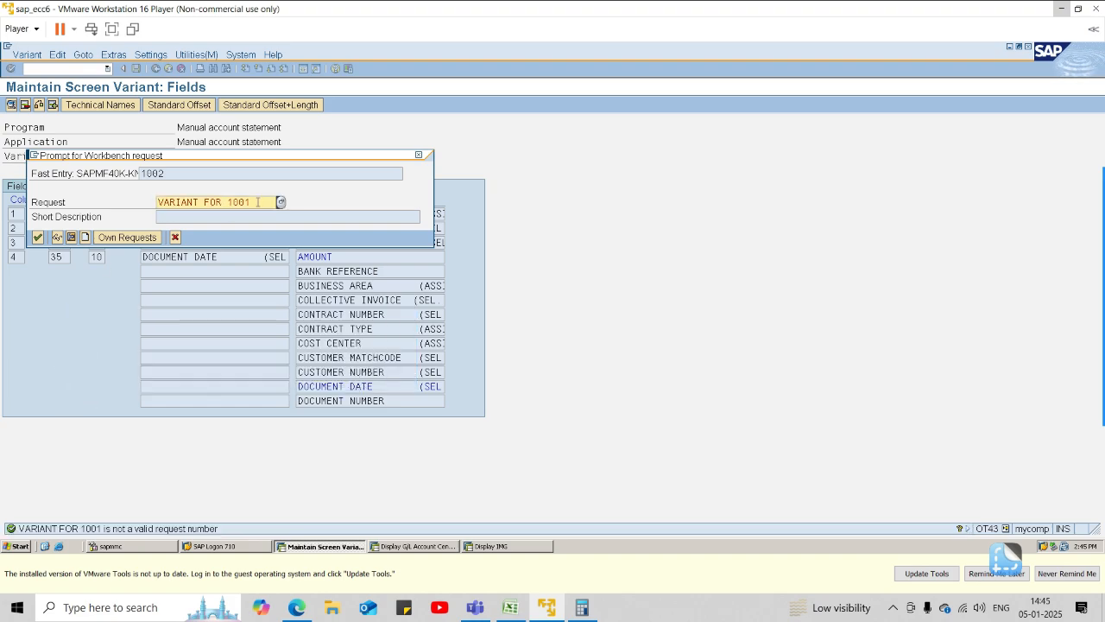
left_click(174, 237)
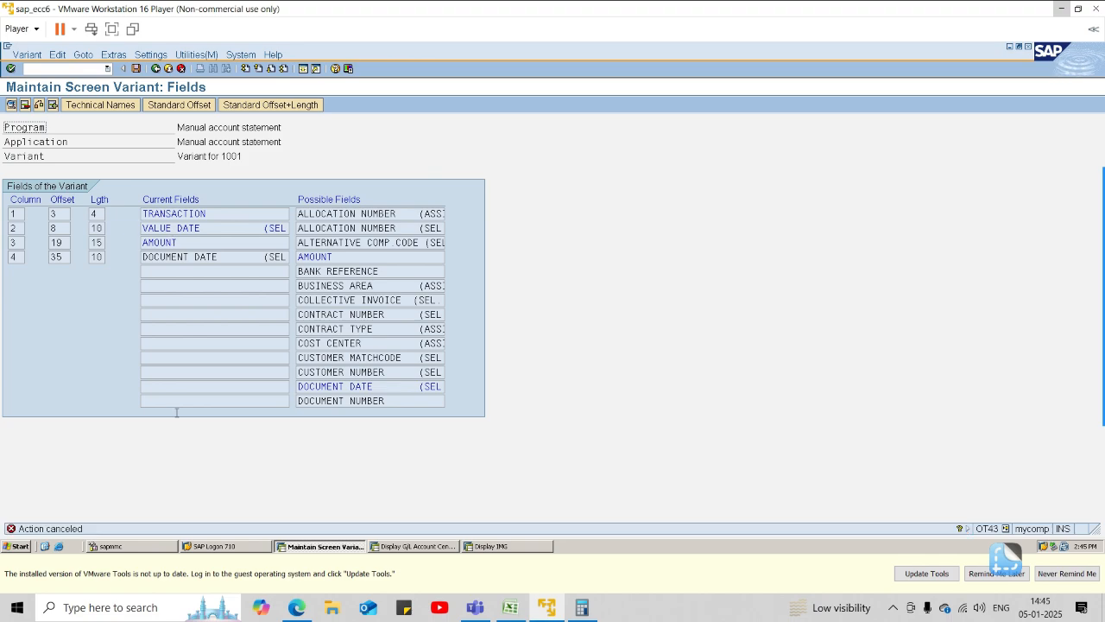
Save screen variant 1002 under the workbench request ECCK900018.
left_click(136, 68)
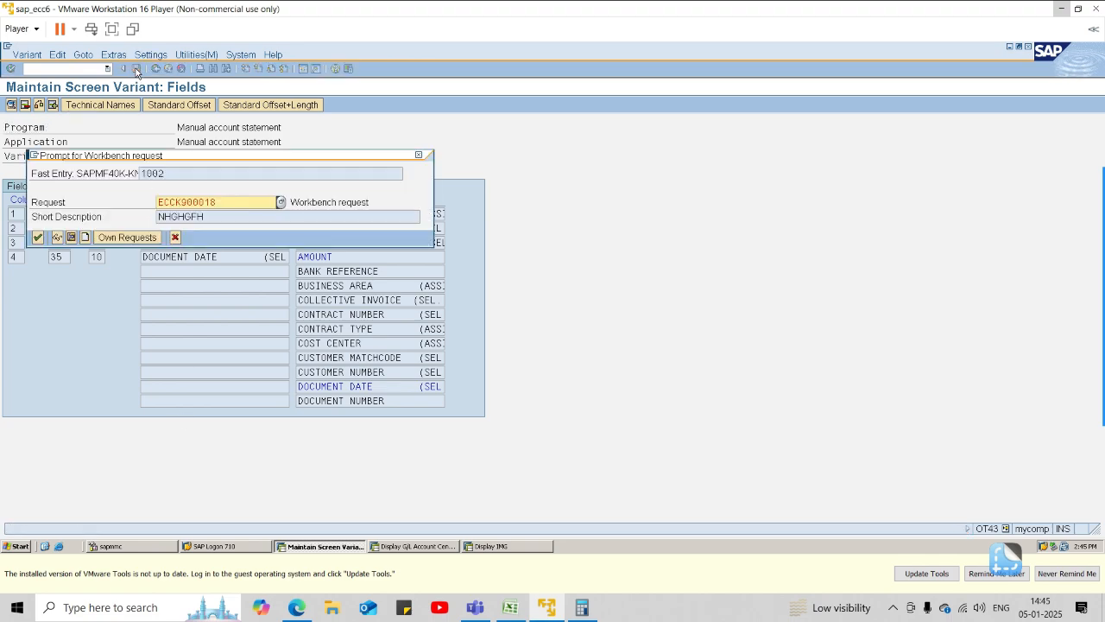
left_click(38, 237)
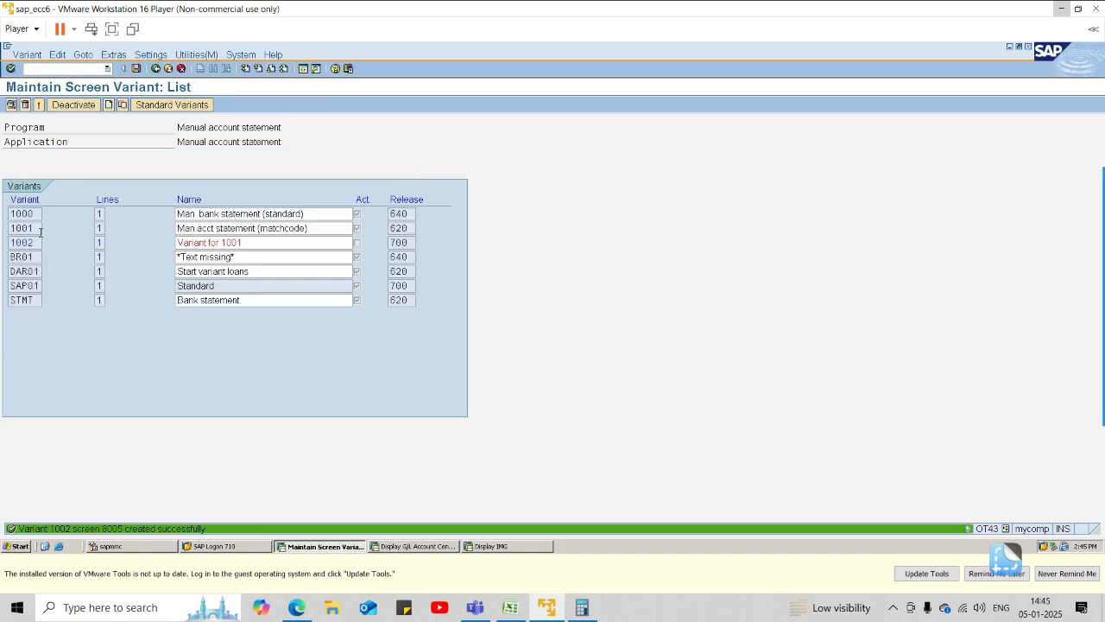
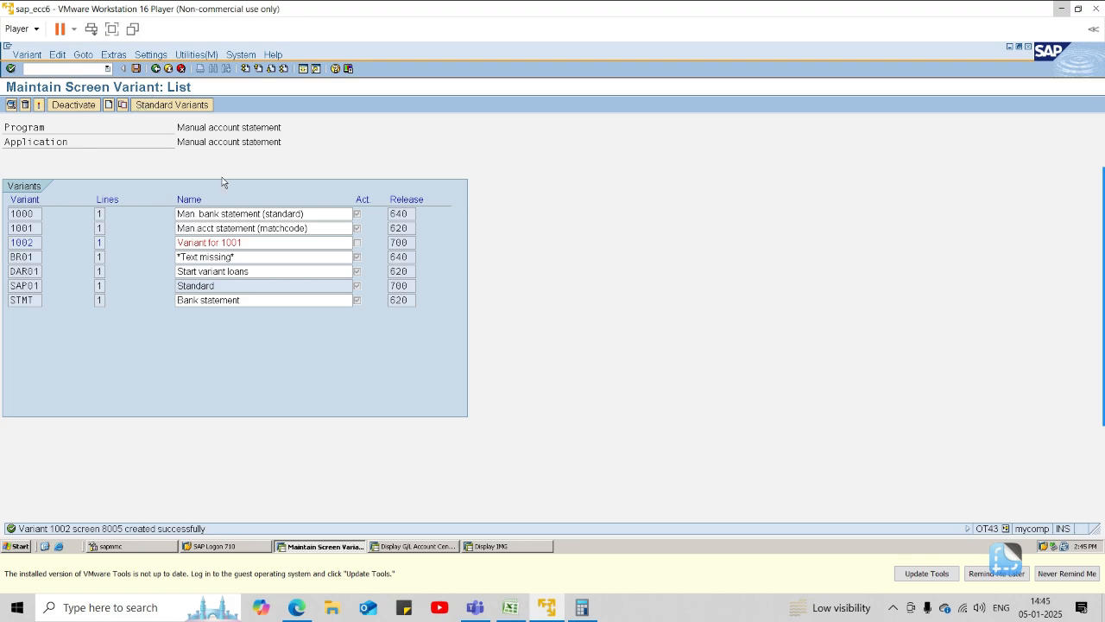
Leave the screen variant maintenance, end the current transaction with /n and start SAP Easy Access.
mouse_move(1104, 173)
left_click(1087, 205)
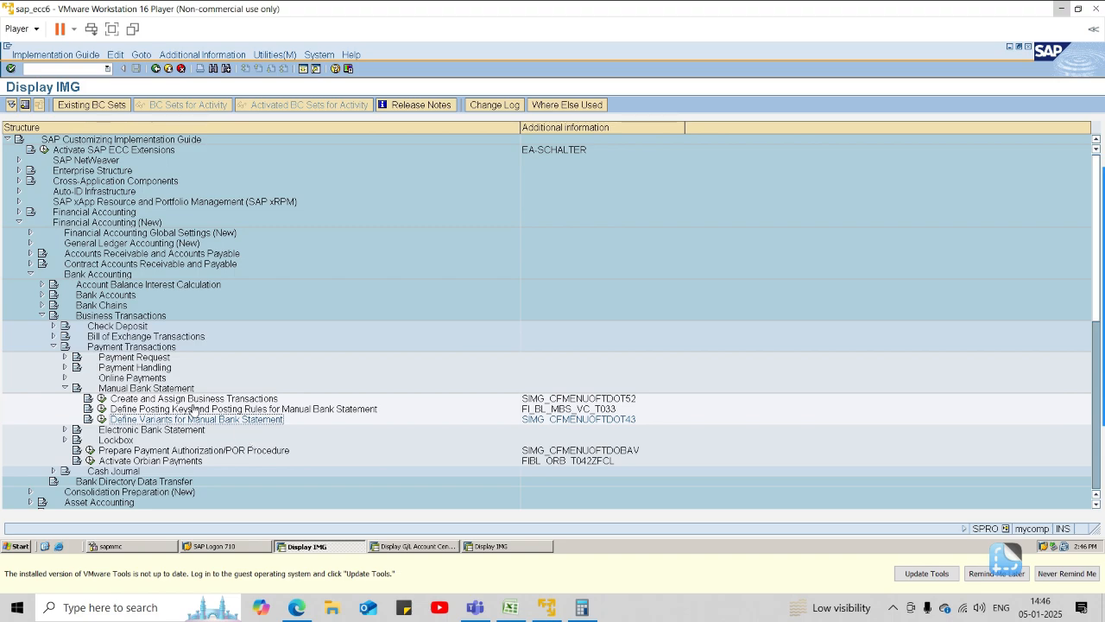
left_click(52, 68)
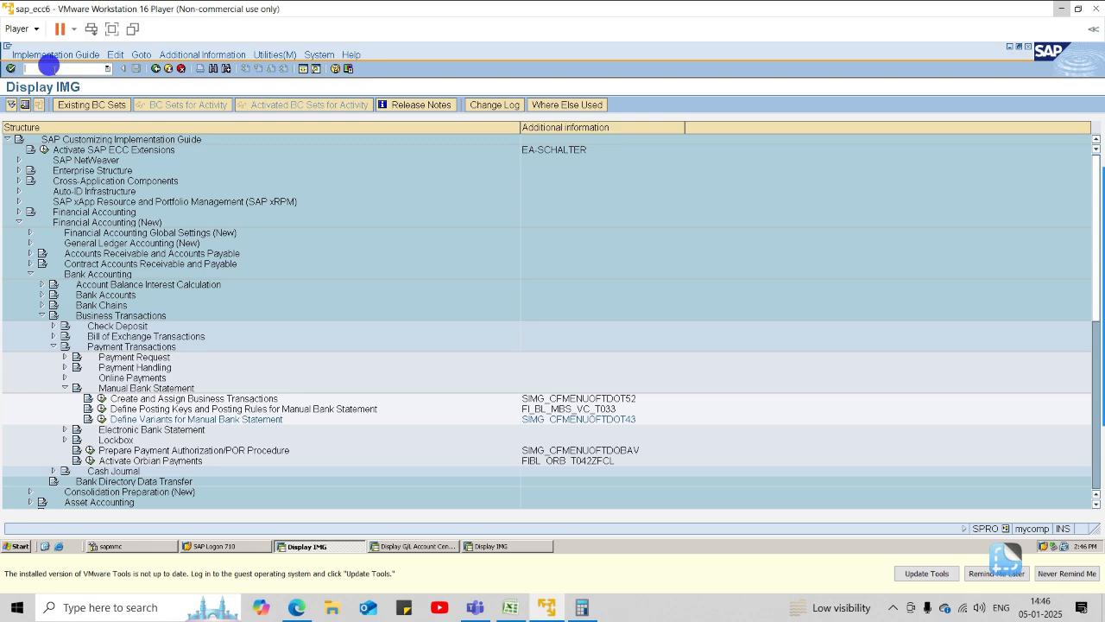
type("/n")
key("Return")
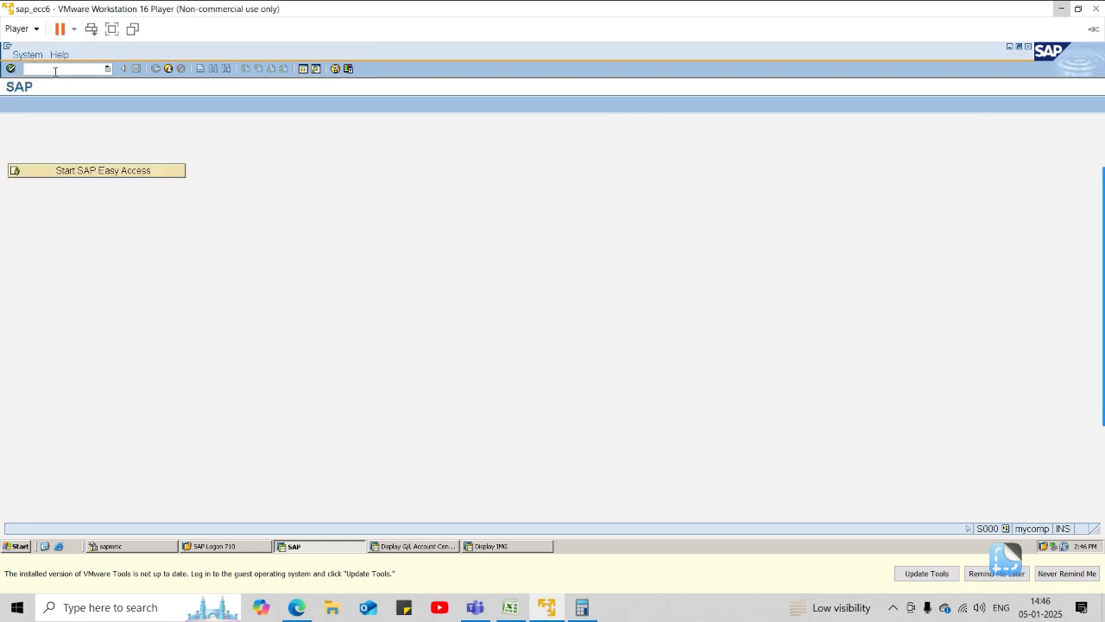
left_click(48, 171)
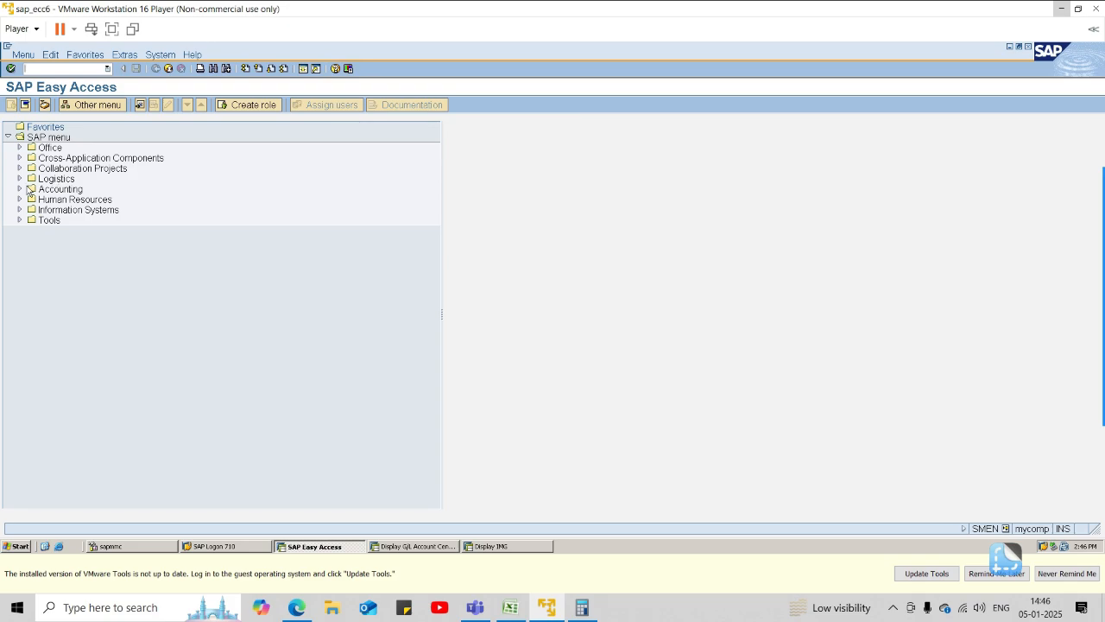
Open FF67 - Manual Entry under Accounting, Financial Accounting, Banks, Incomings, Bank Statement.
left_click(20, 189)
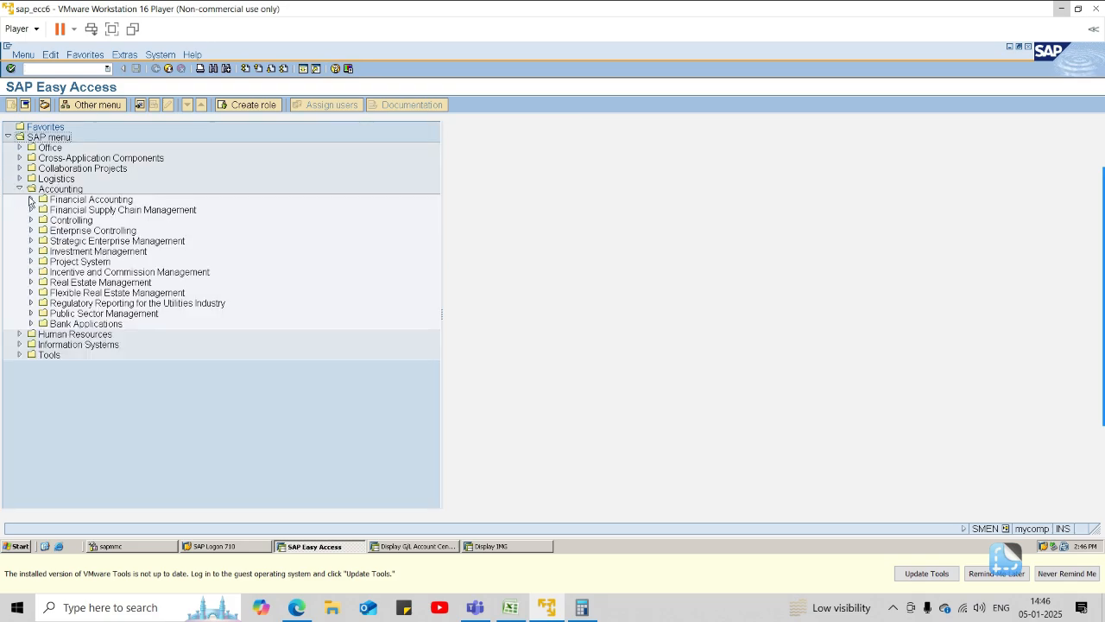
left_click(30, 199)
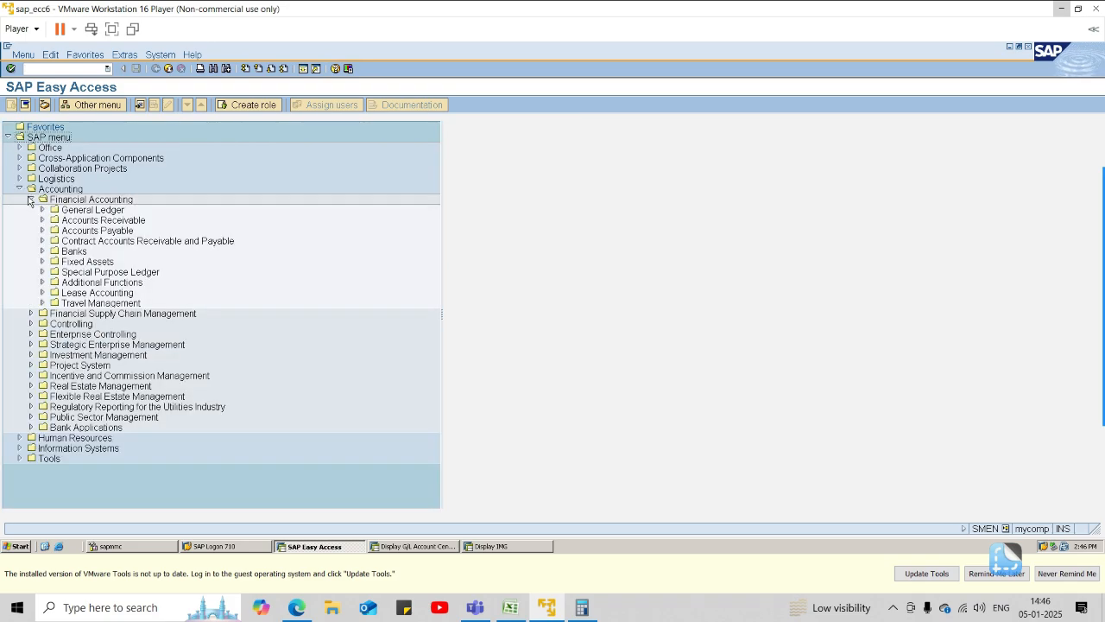
left_click(43, 251)
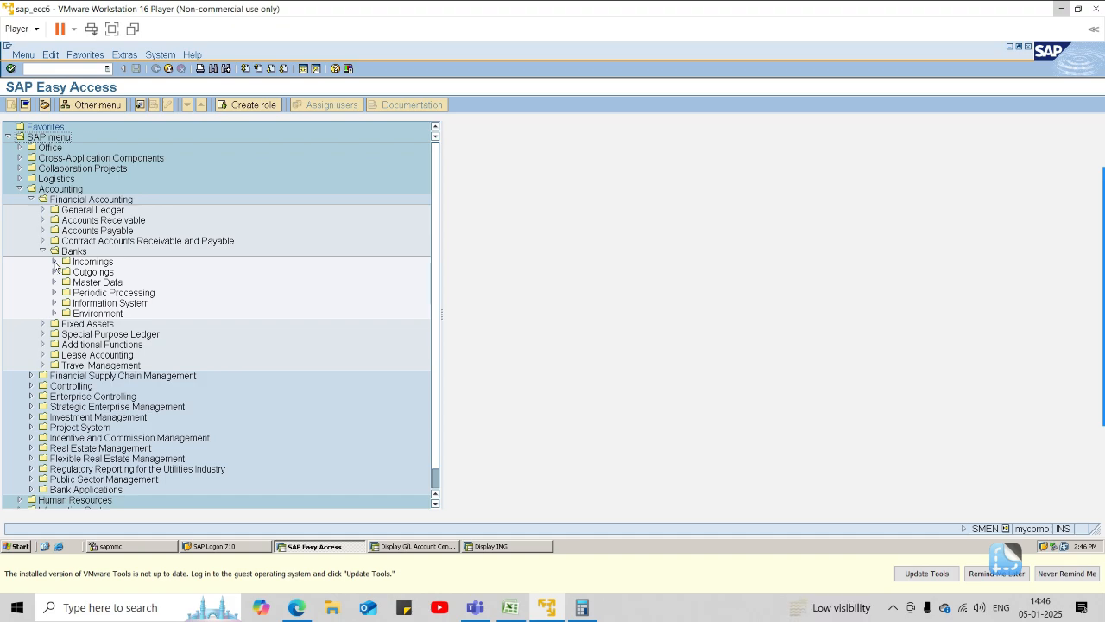
left_click(54, 261)
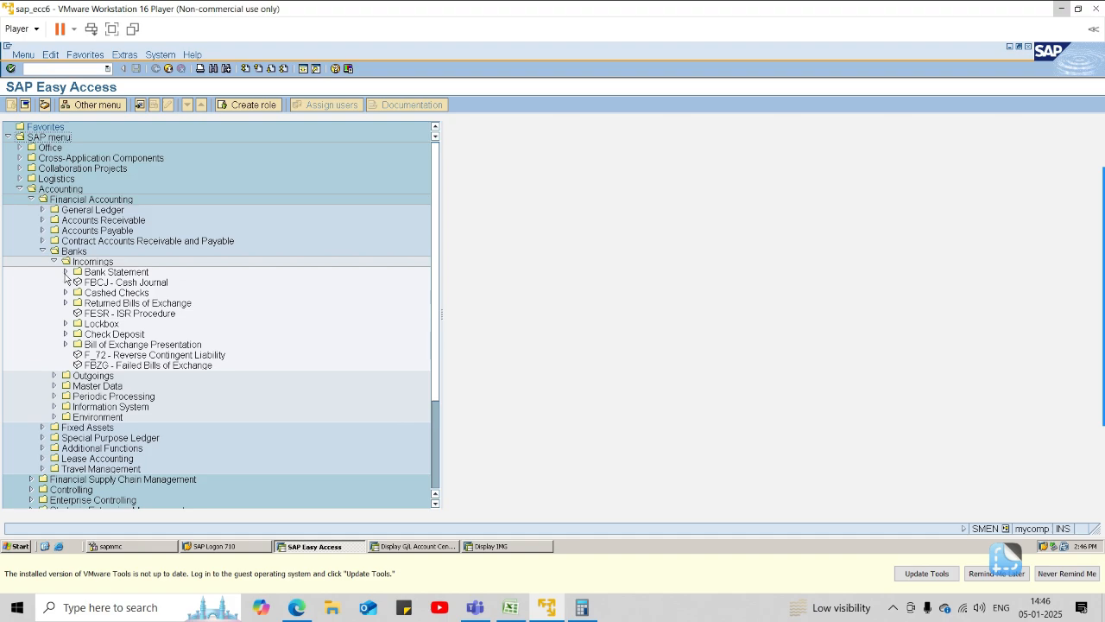
left_click(64, 273)
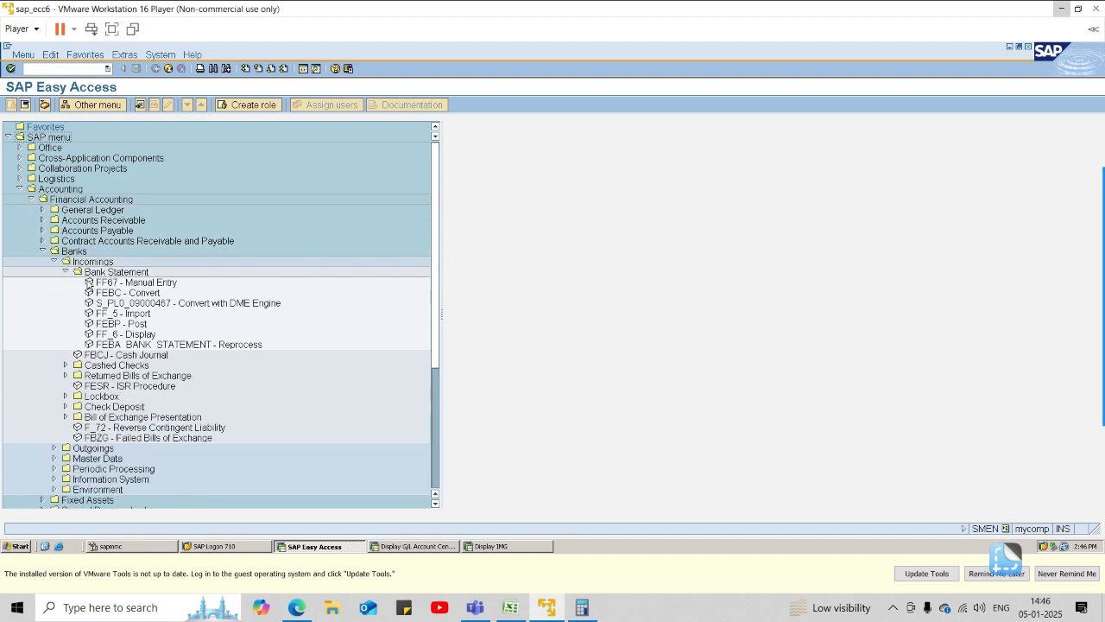
double_click(113, 283)
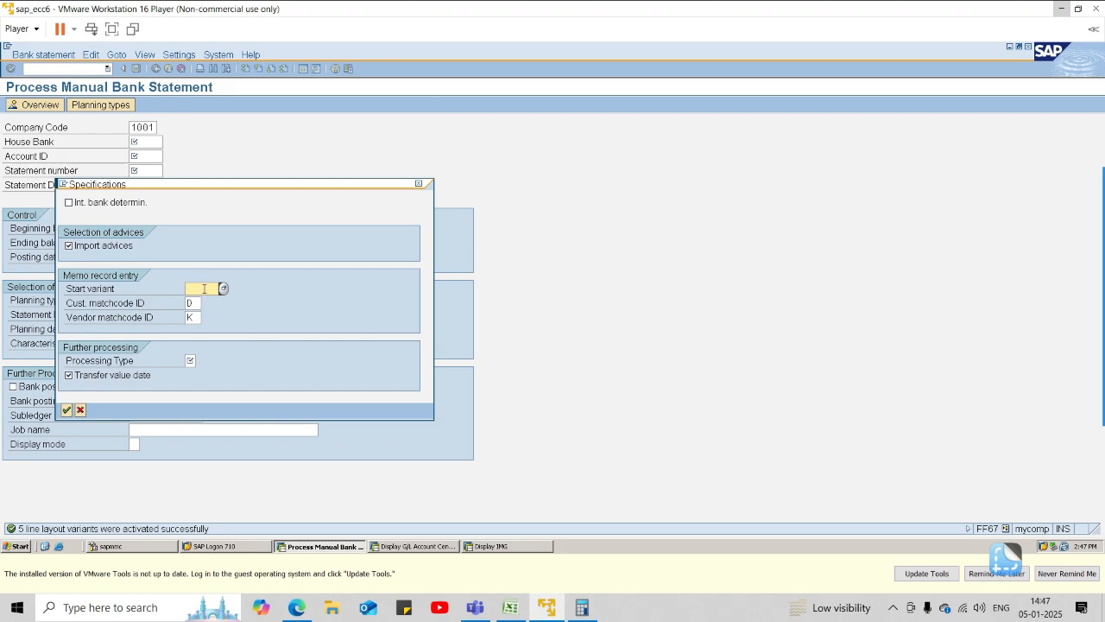
Try to apply start variant 1002 and processing type 1 in the specifications, and close the manual bank statement.
type("1002")
left_click(67, 410)
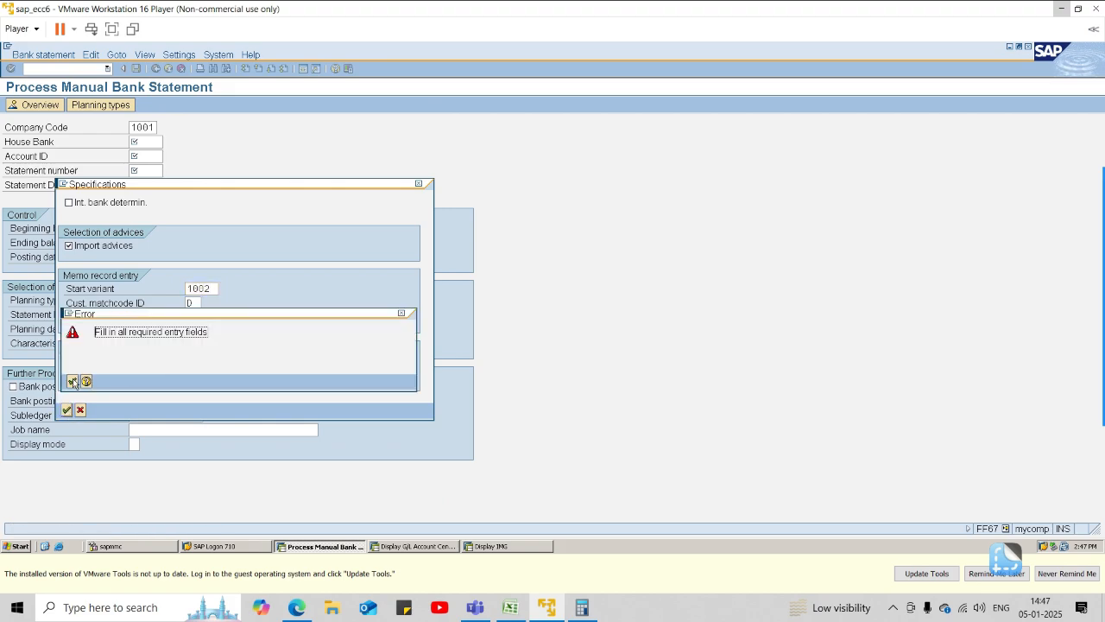
left_click(401, 313)
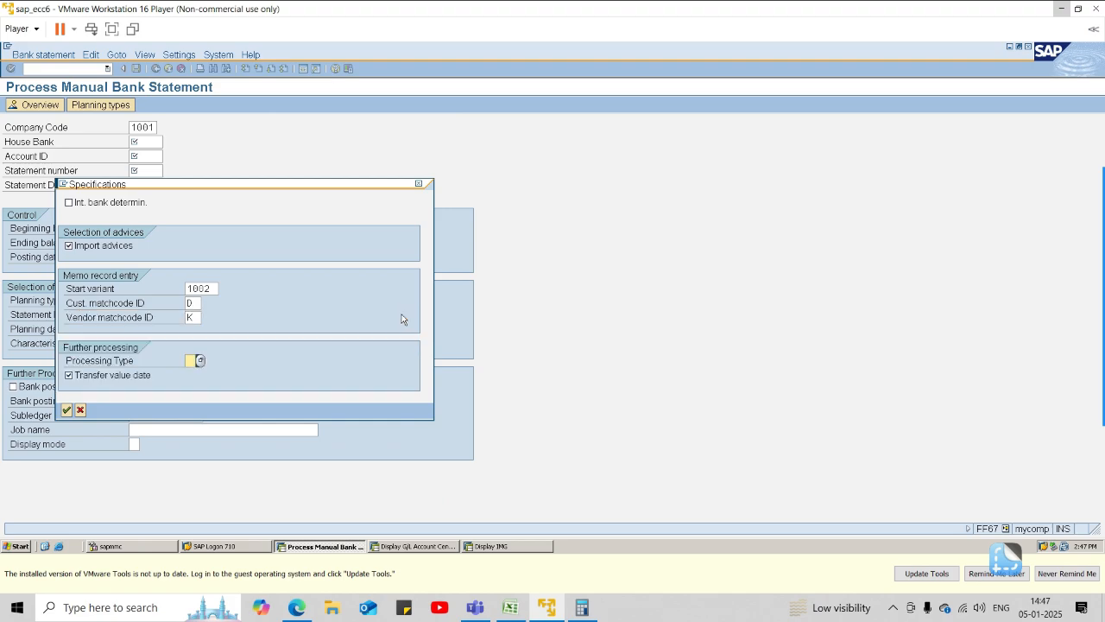
left_click(199, 360)
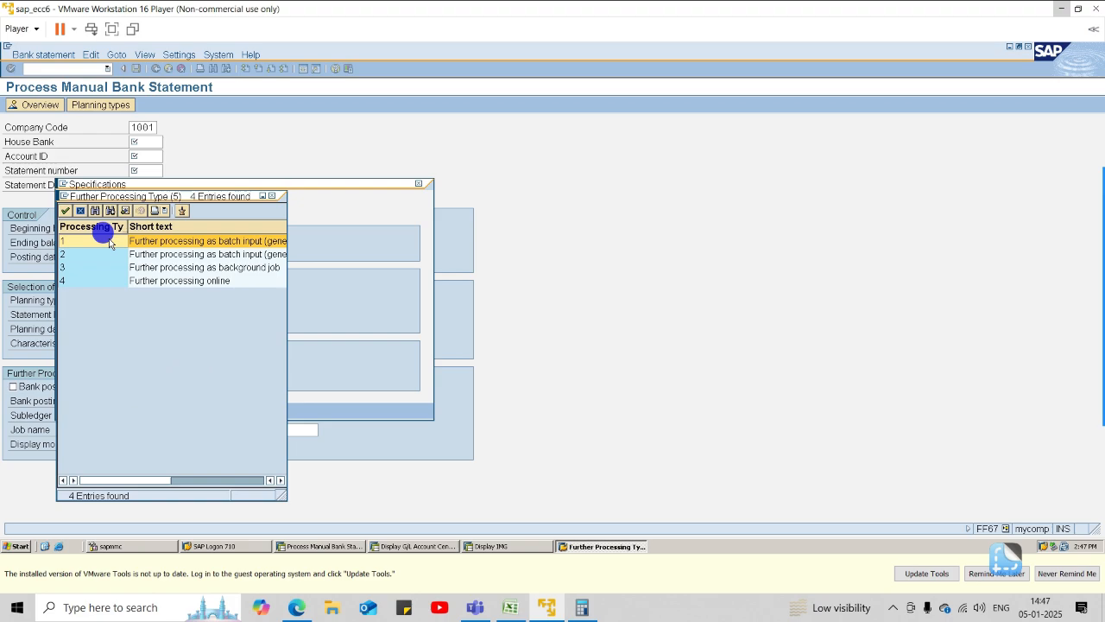
double_click(109, 243)
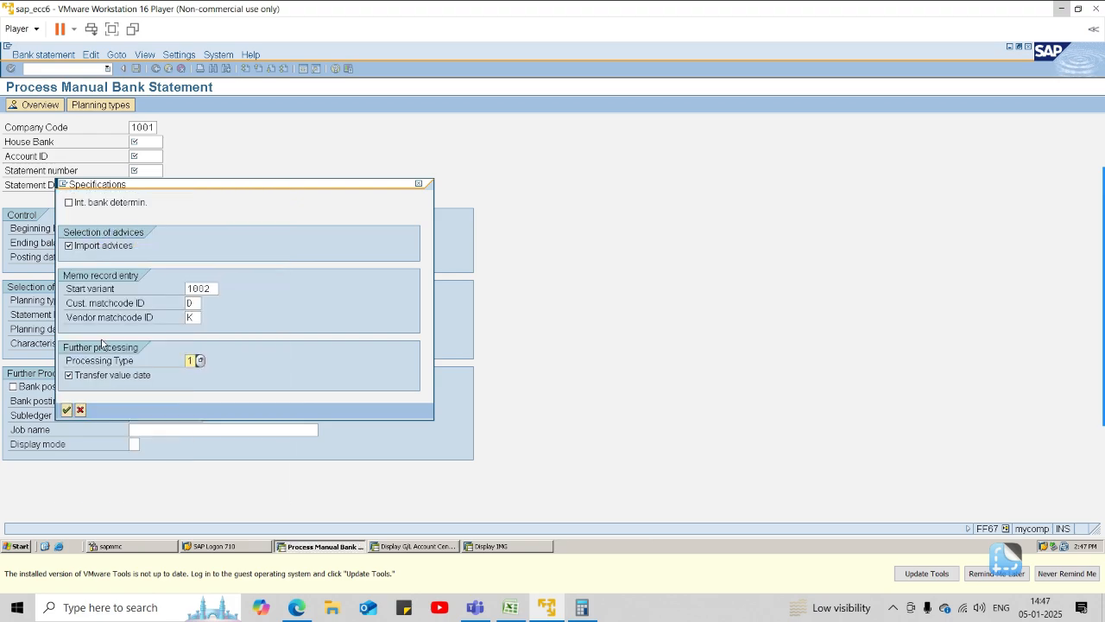
left_click(68, 411)
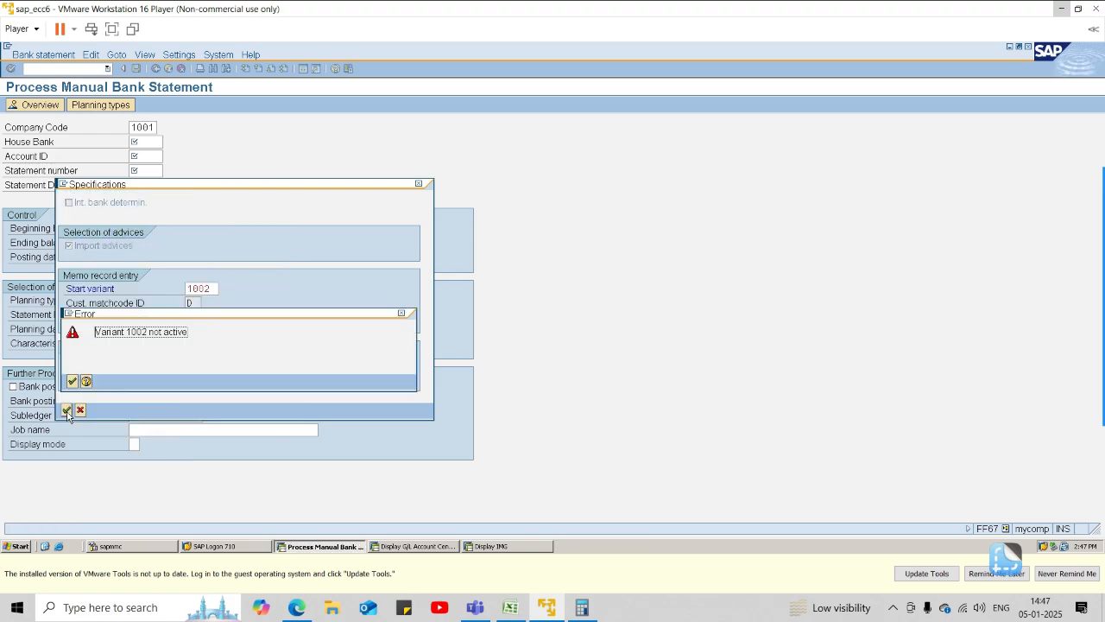
left_click(399, 315)
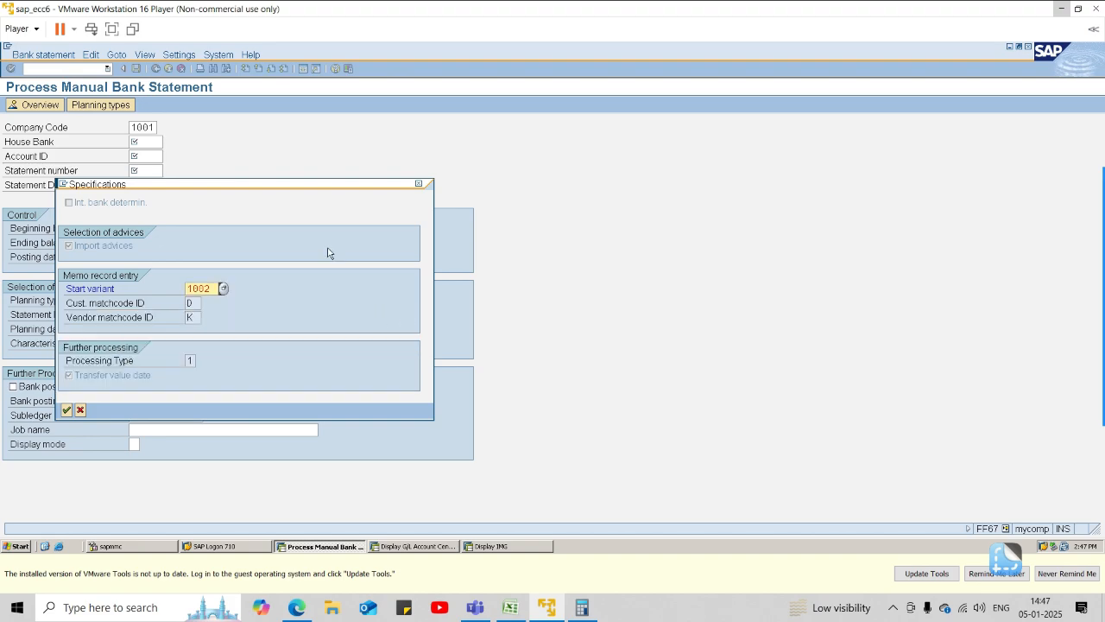
left_click(419, 183)
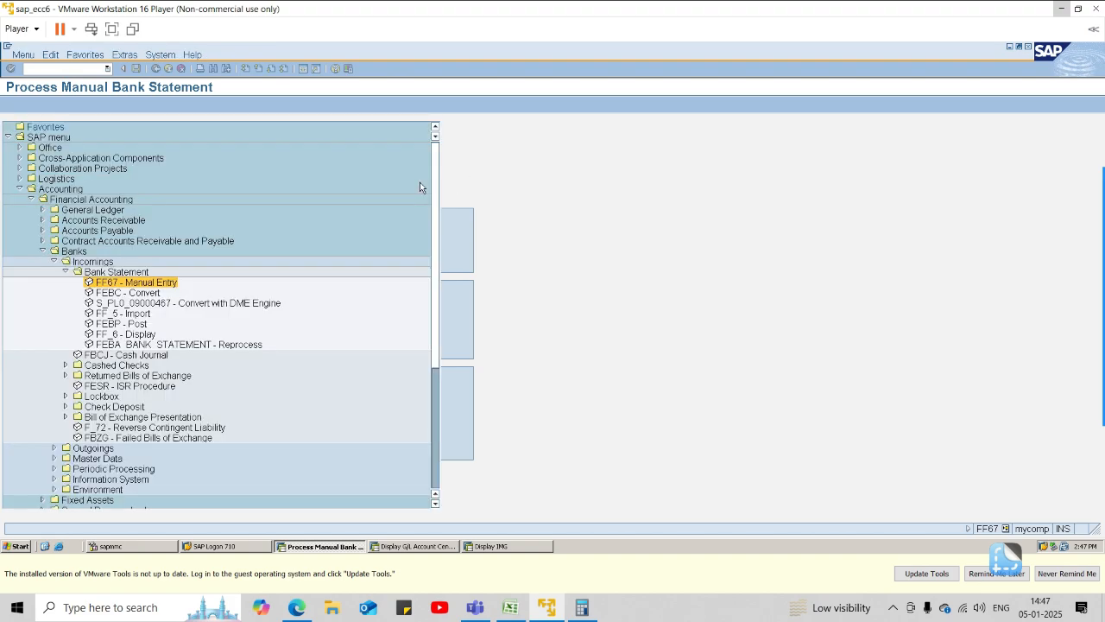
Switch to the G/L account session and open the SAP Reference IMG through /nspro.
left_click(438, 548)
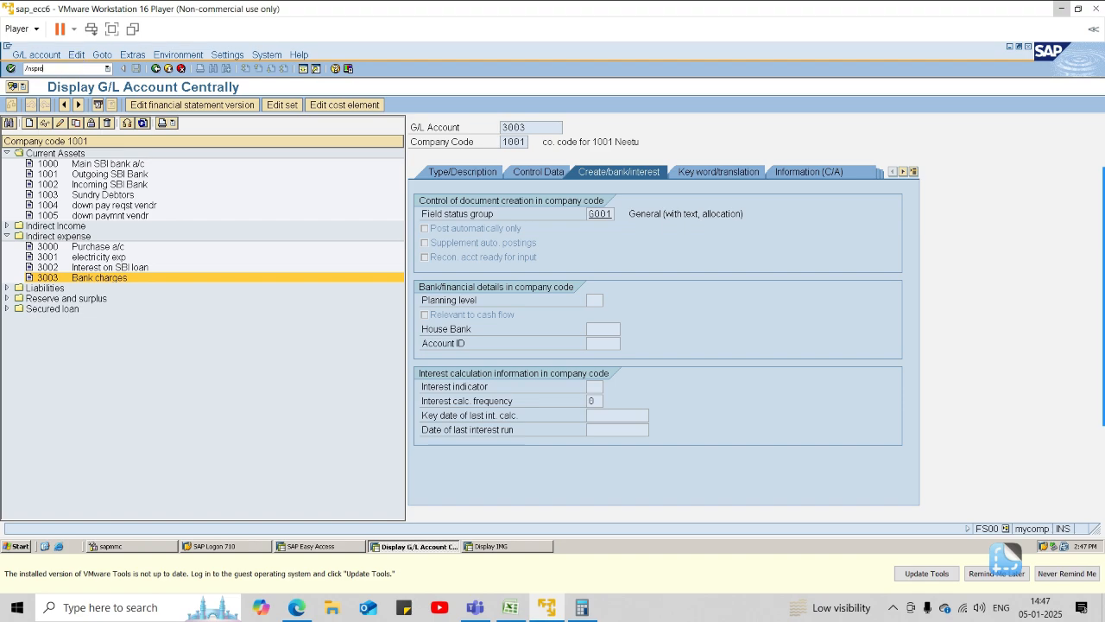
left_click(77, 69)
type("/nspro")
key("Return")
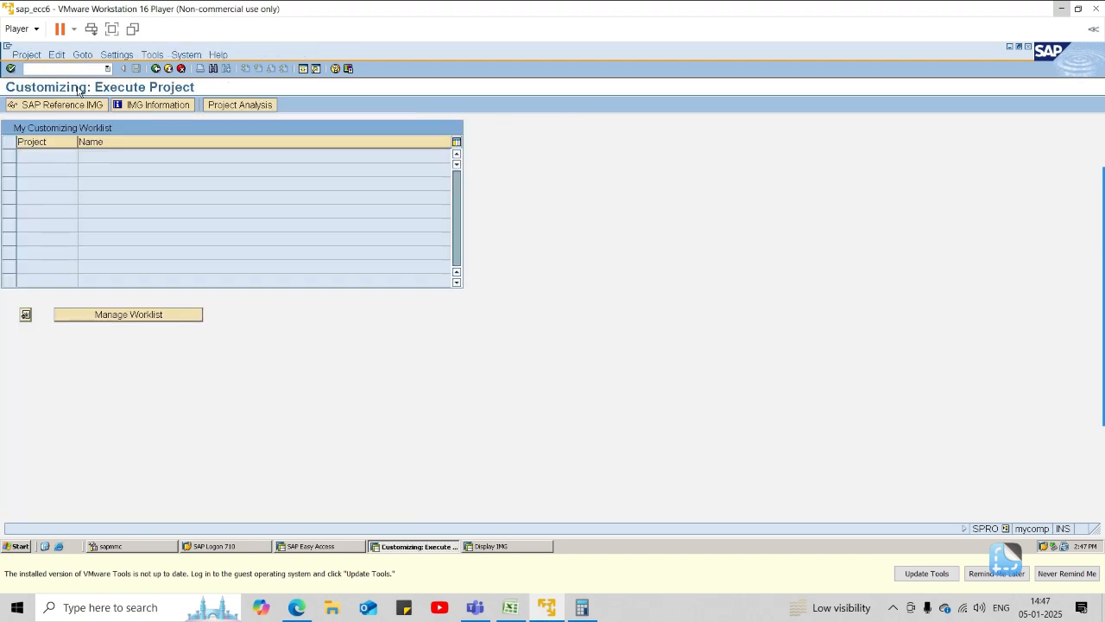
left_click(80, 104)
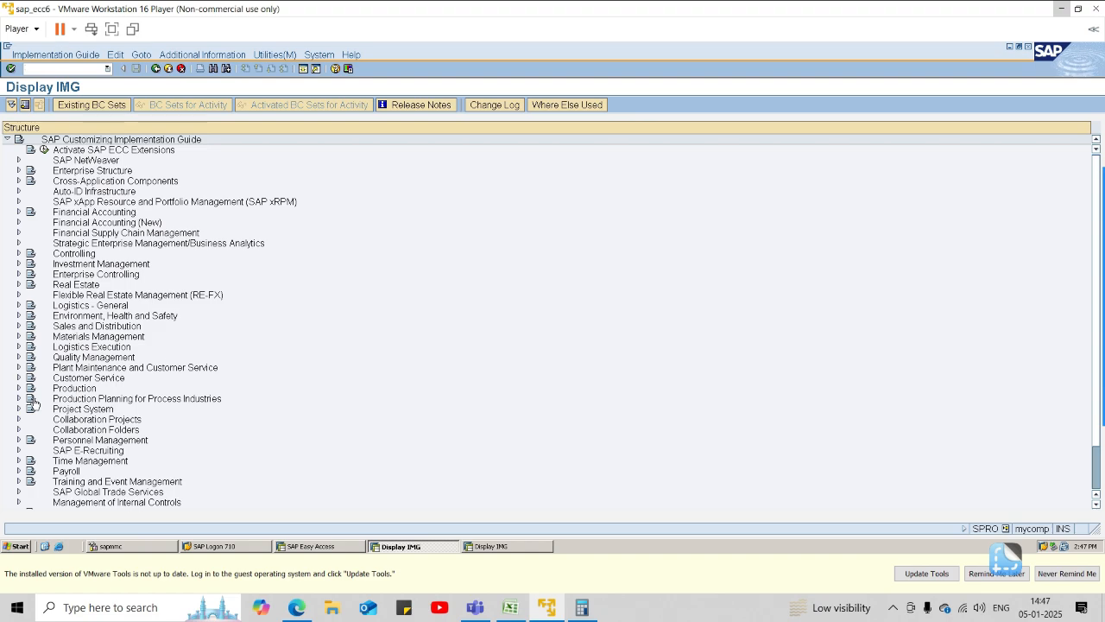
Open Define Variants for Manual Bank Statement under Financial Accounting (New), Bank Accounting, Business Transactions, Payment Transactions, Manual Bank Statement.
left_click(17, 222)
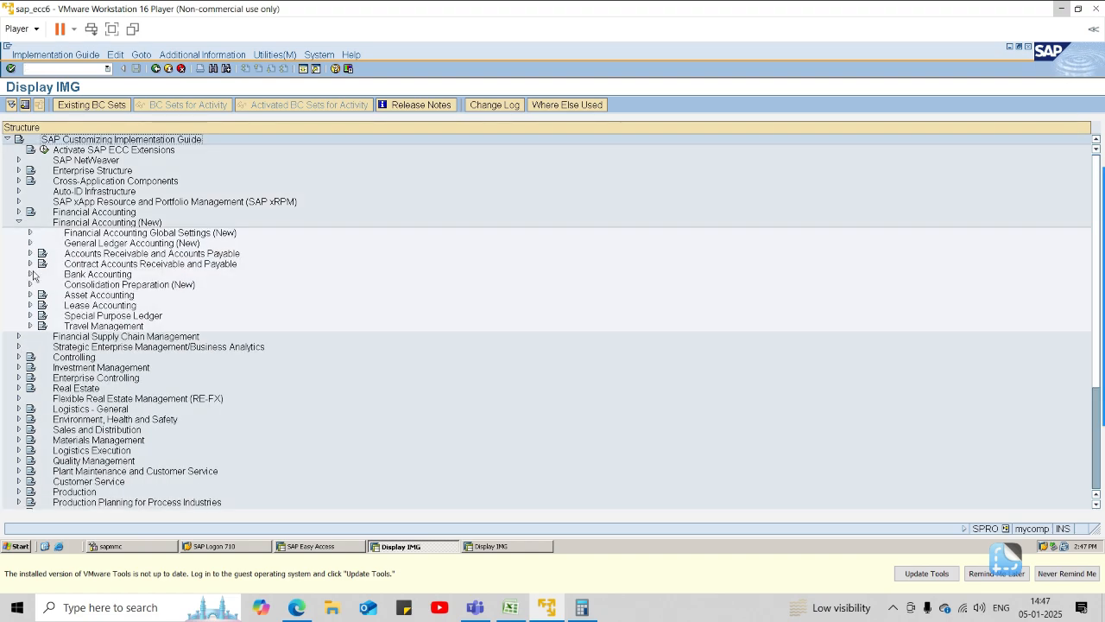
left_click(30, 274)
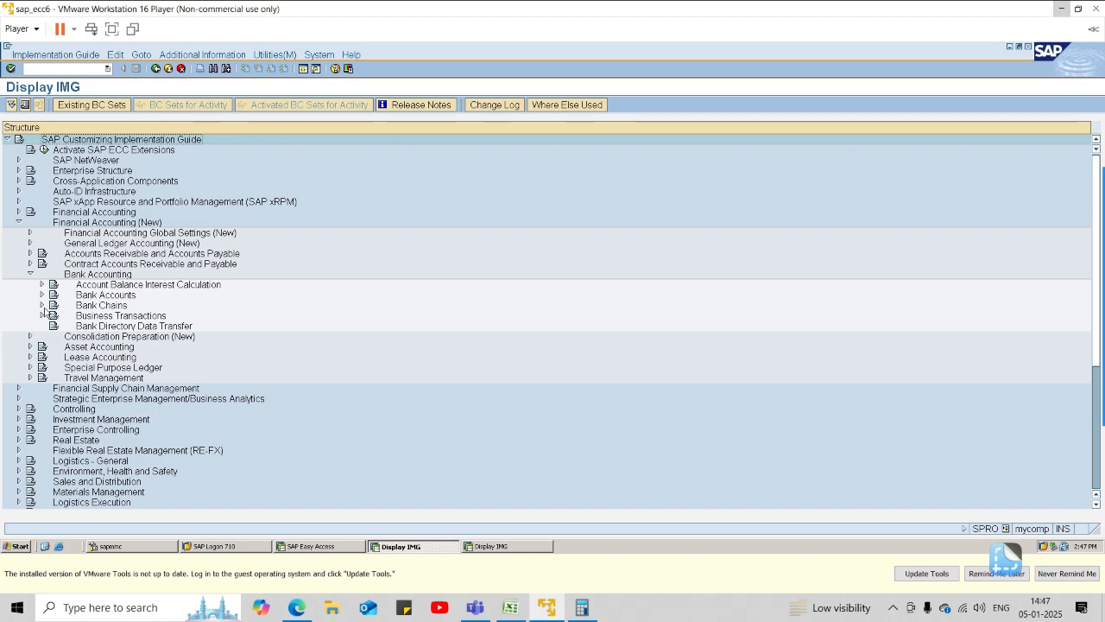
left_click(42, 315)
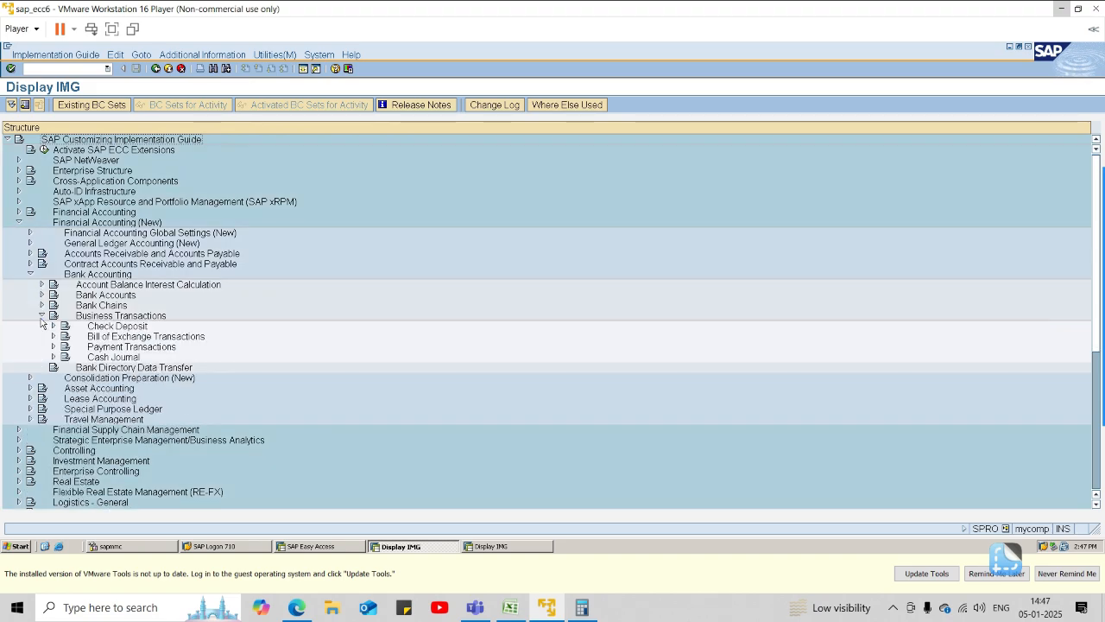
left_click(53, 347)
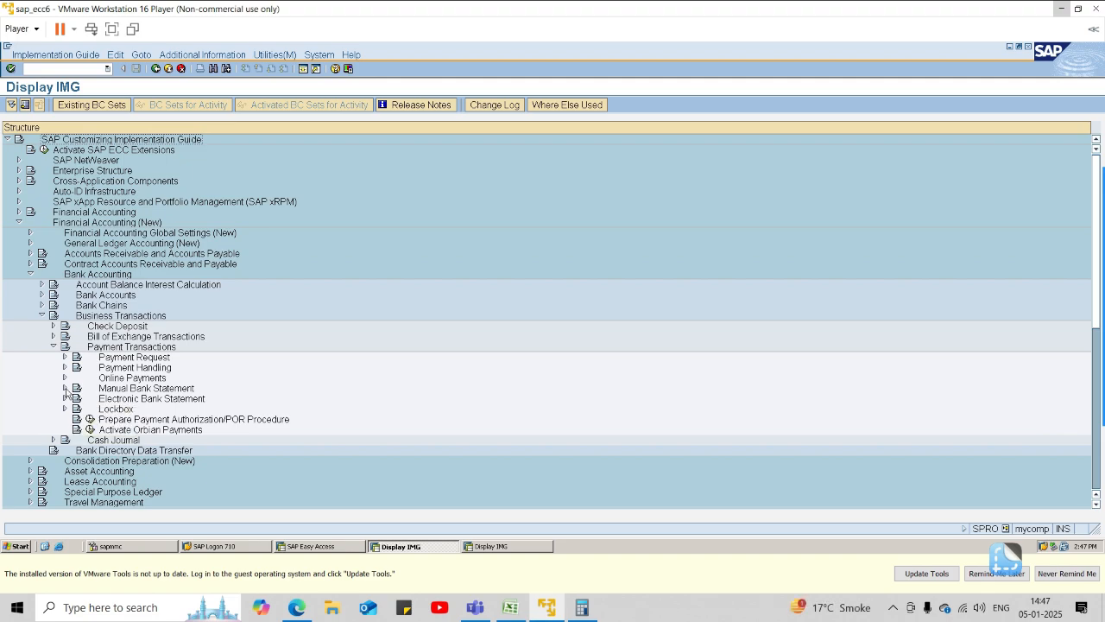
left_click(64, 388)
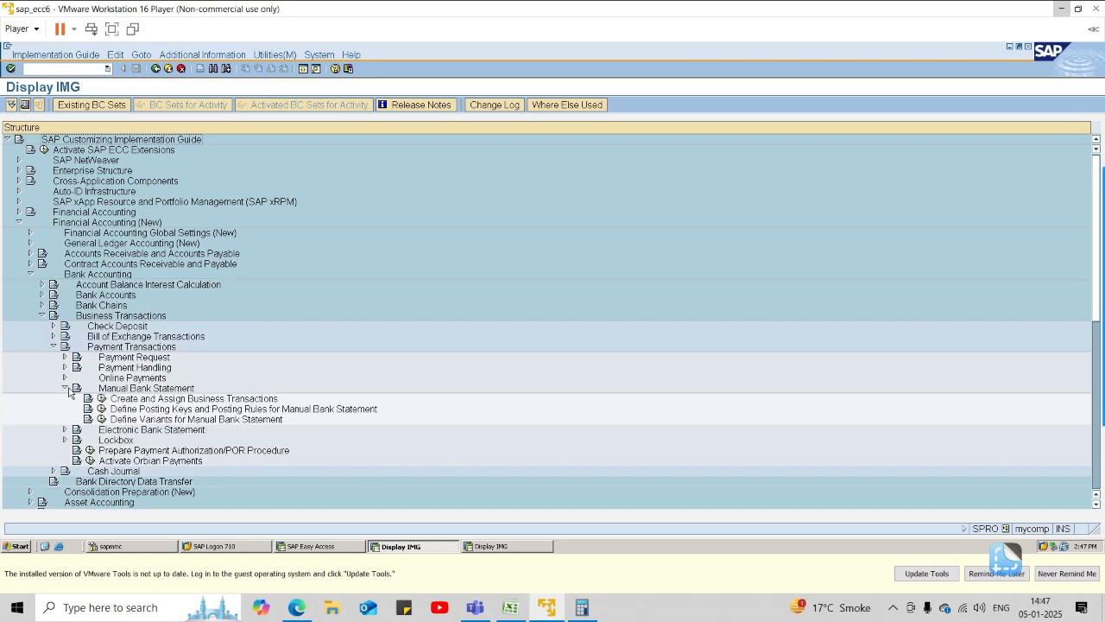
left_click(101, 420)
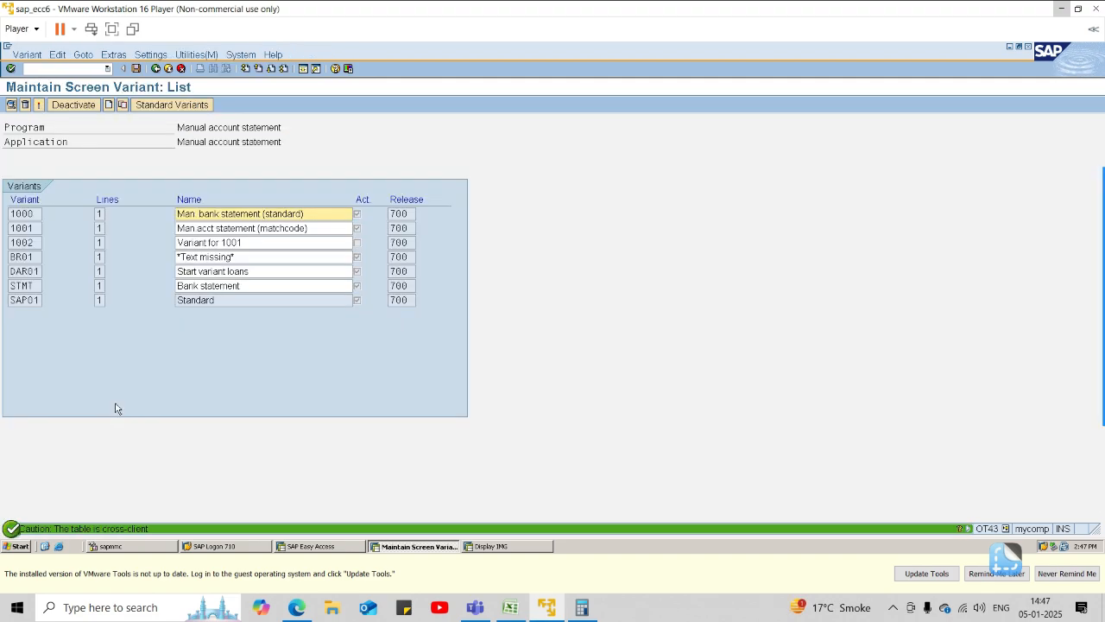
Activate screen variant 1002, save the variant list and return to the implementation guide.
double_click(33, 244)
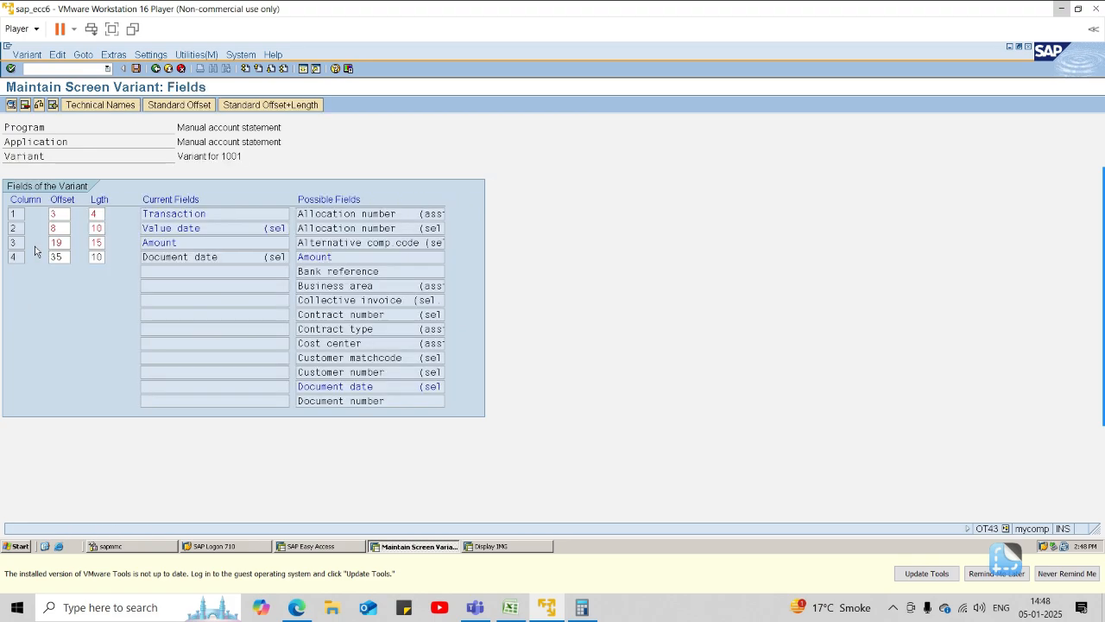
left_click(170, 70)
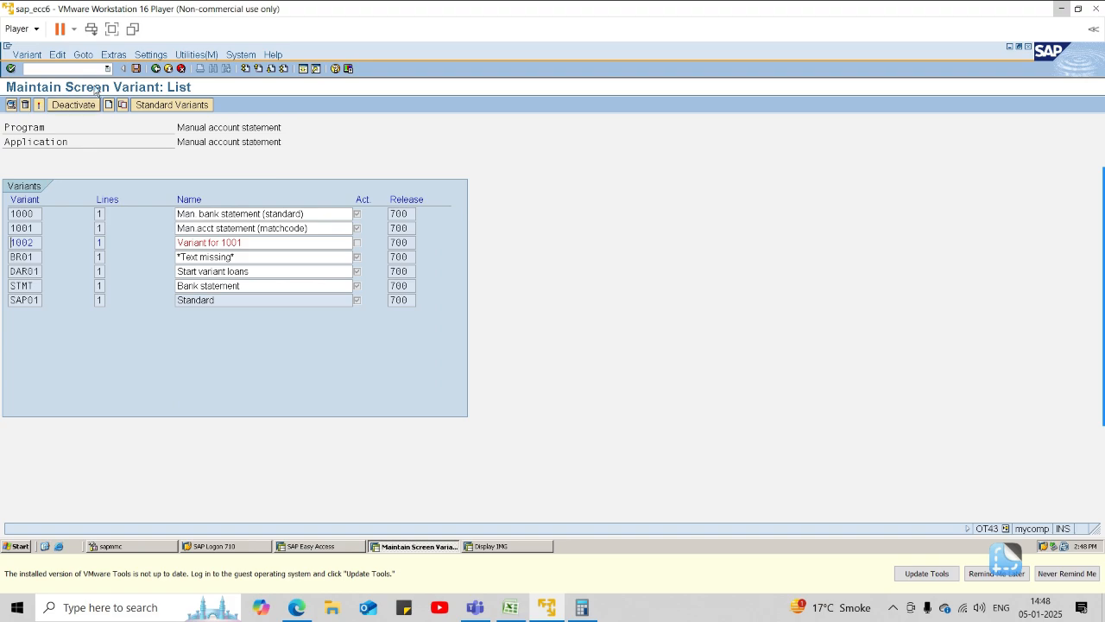
left_click(26, 103)
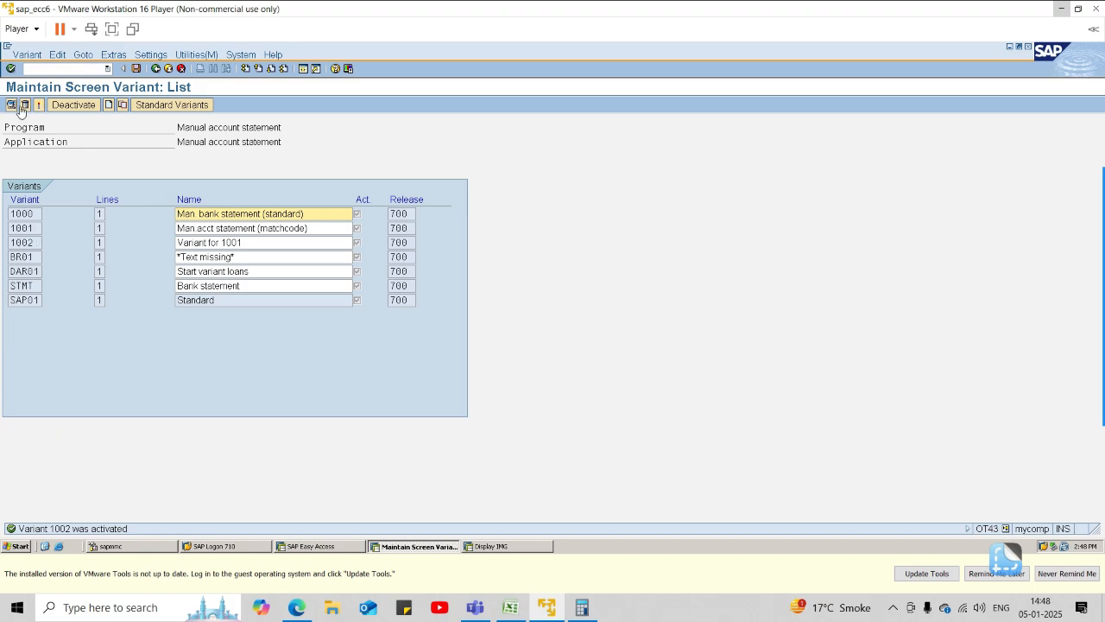
left_click(135, 70)
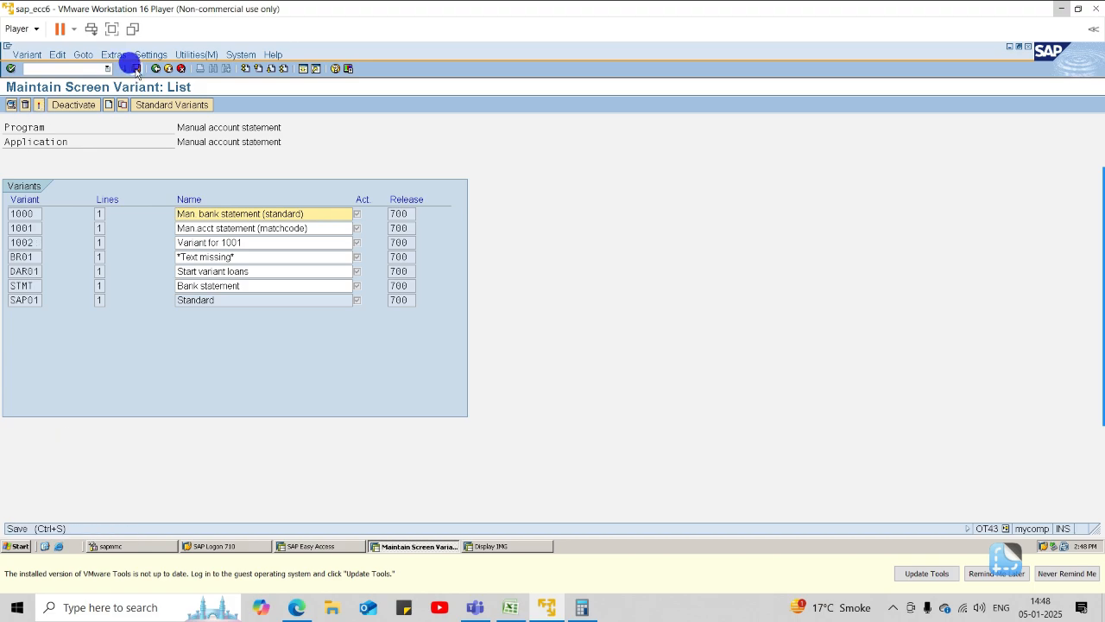
left_click(155, 69)
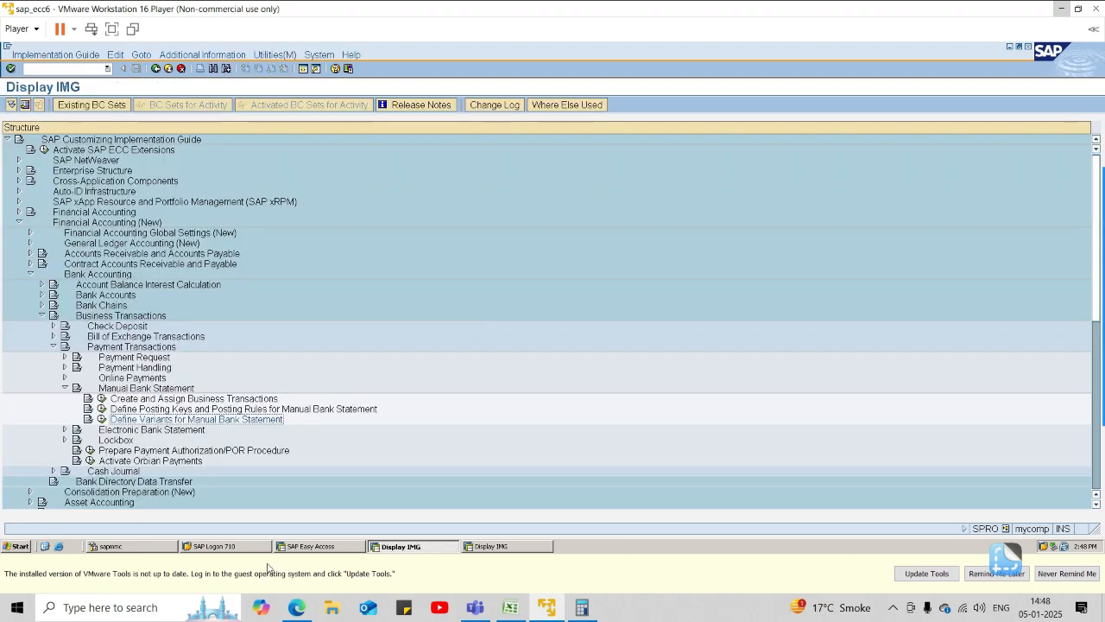
Switch back to the SAP Easy Access session and reopen FF67 - Manual Entry for bank statements.
left_click(294, 546)
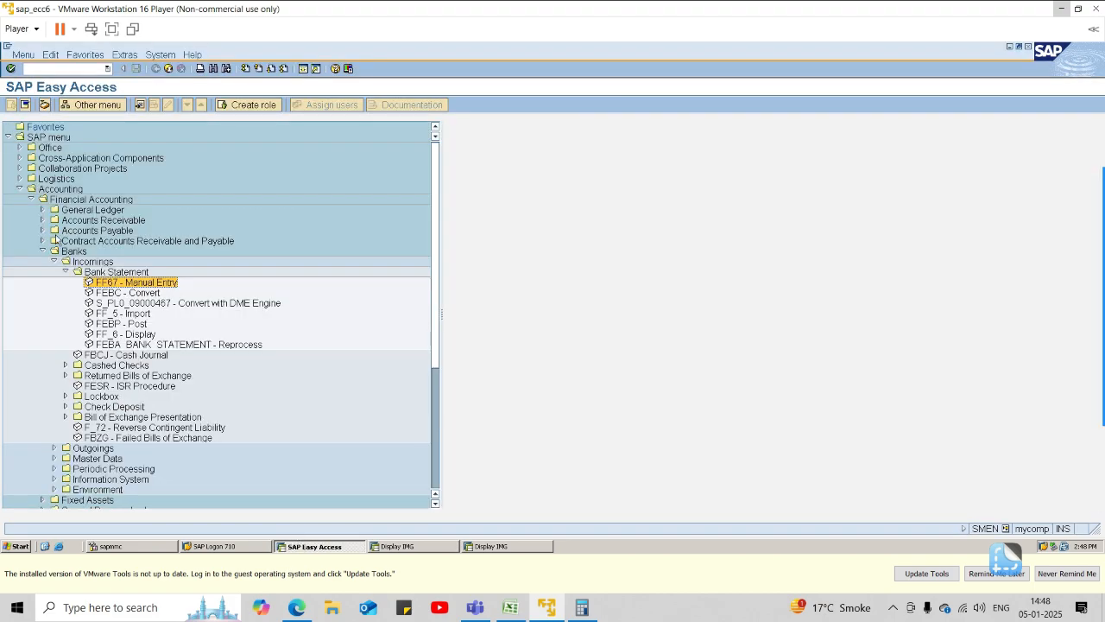
left_click(121, 294)
double_click(121, 293)
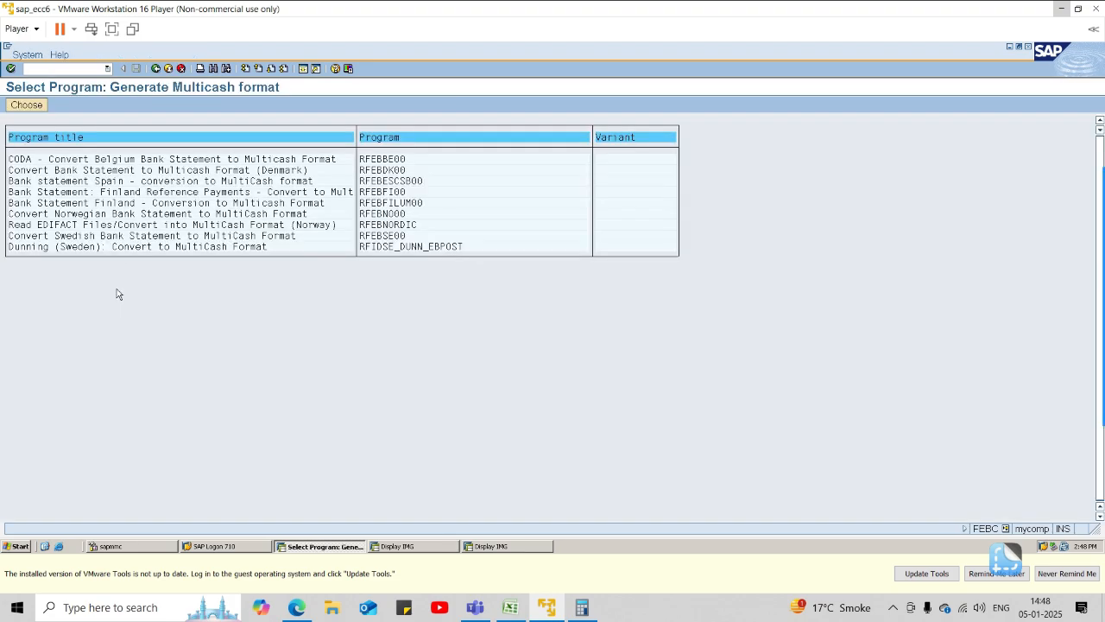
left_click(156, 69)
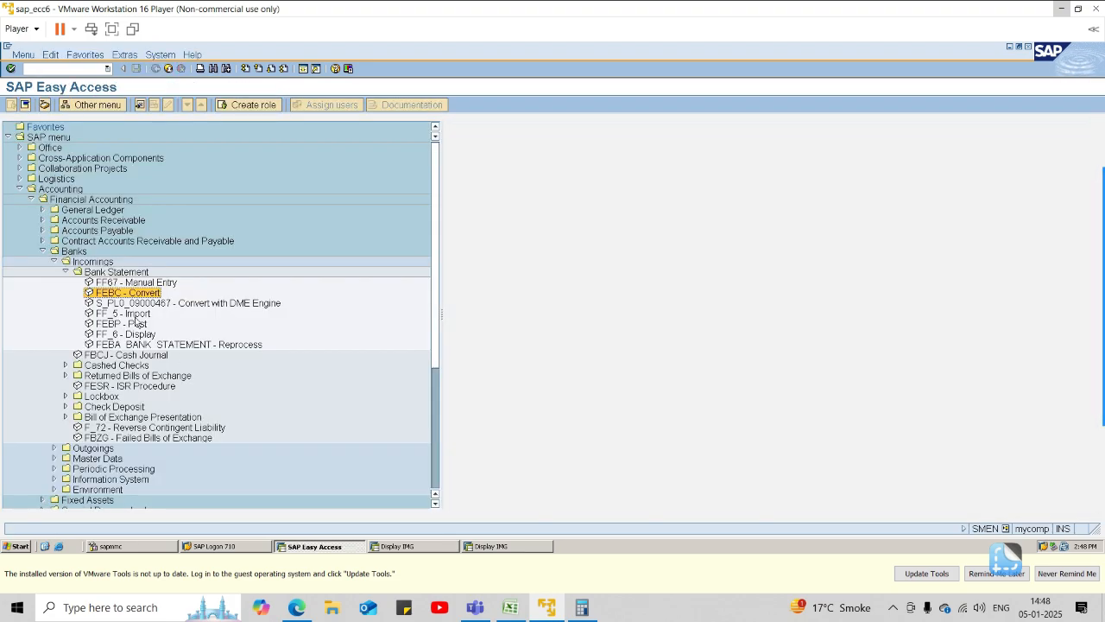
double_click(128, 283)
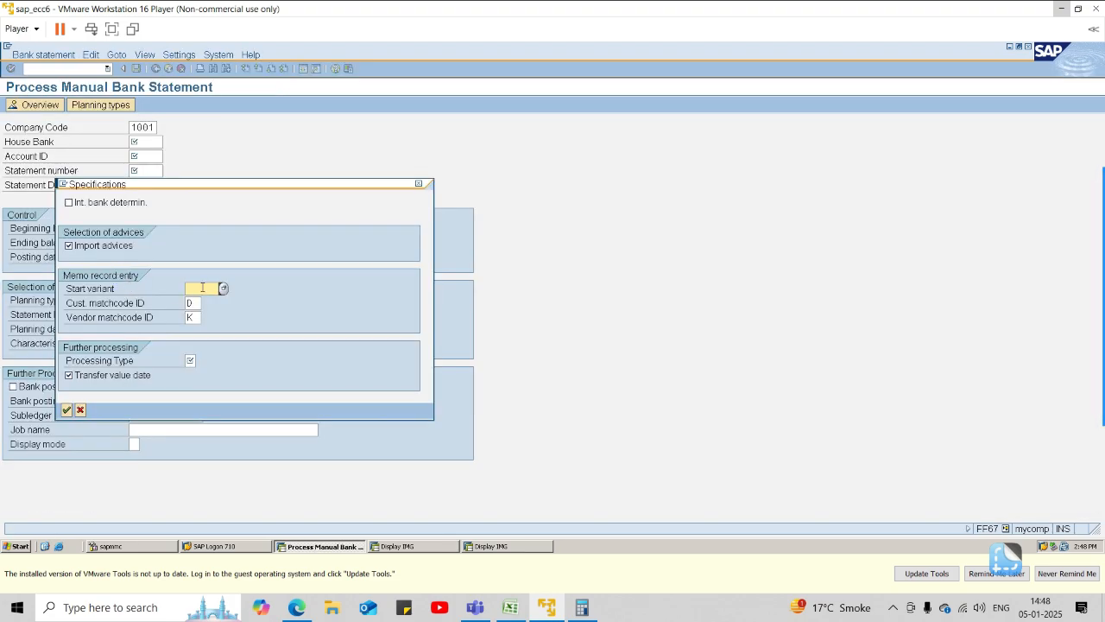
Set the start variant to 1002, fill in the processing type and confirm the bank statement specifications.
type("1002")
key("Return")
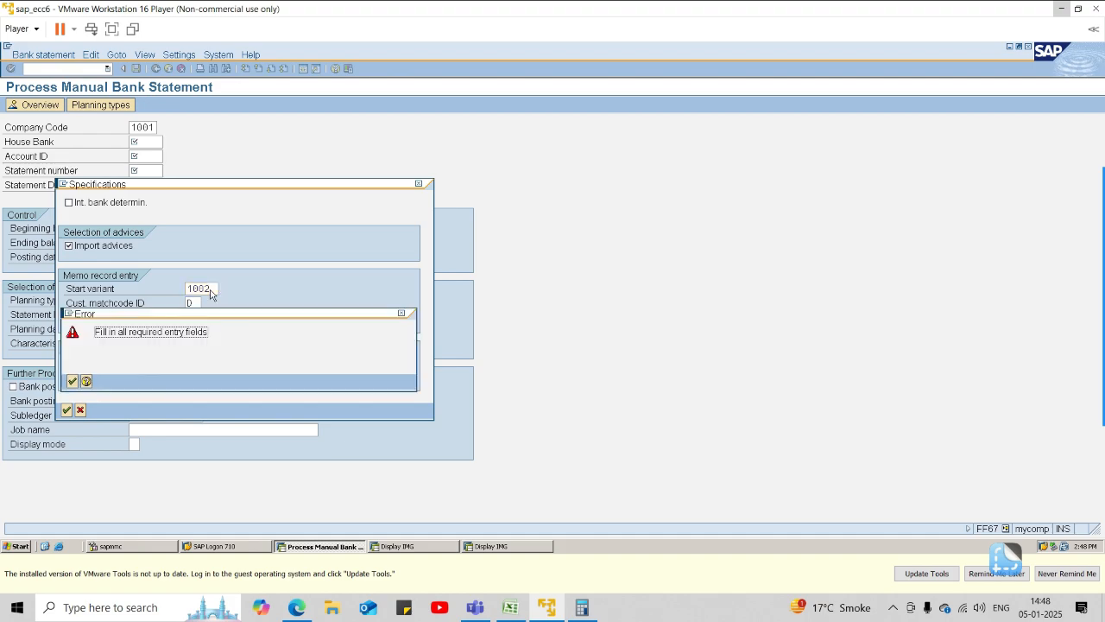
left_click(72, 381)
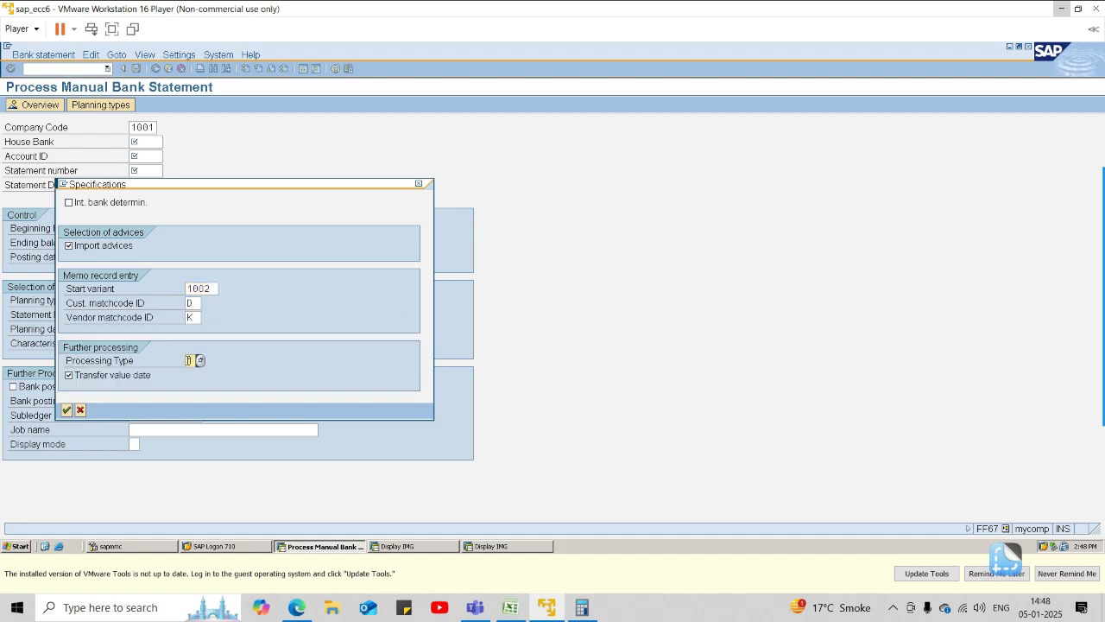
key("Return")
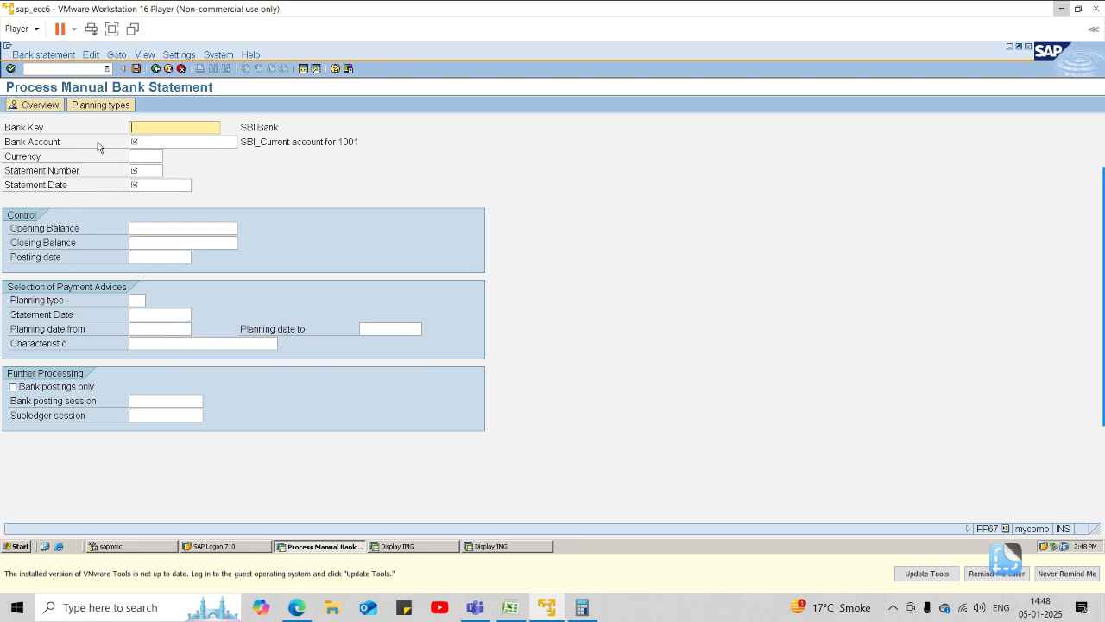
Switch to the implementation guide session and open the house bank of company code 1001 through FI12.
left_click(199, 127)
left_click(450, 551)
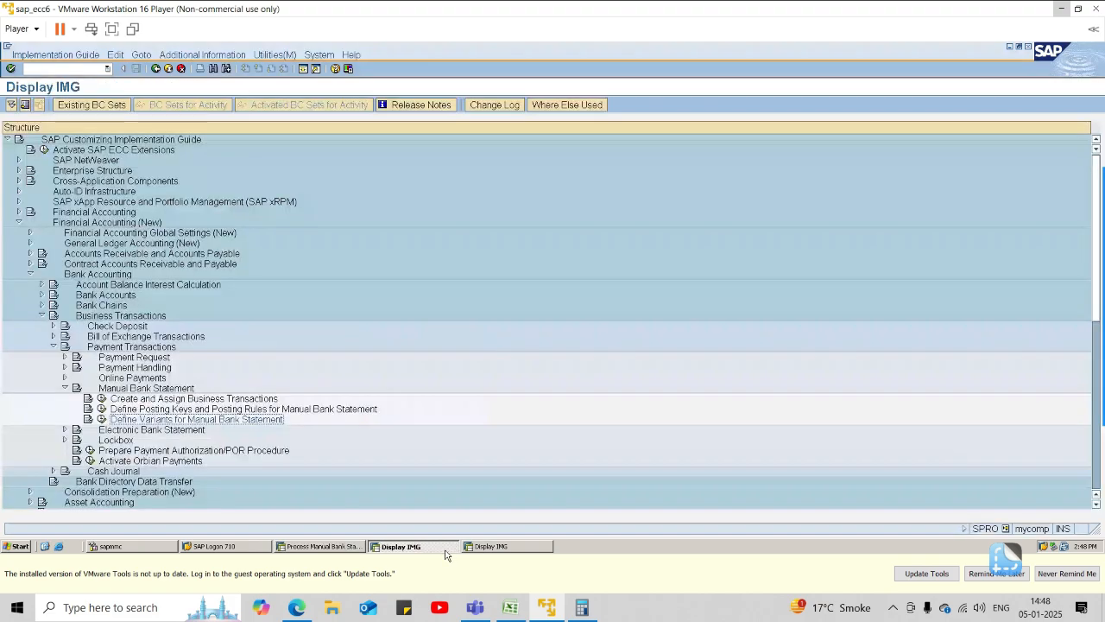
left_click(84, 69)
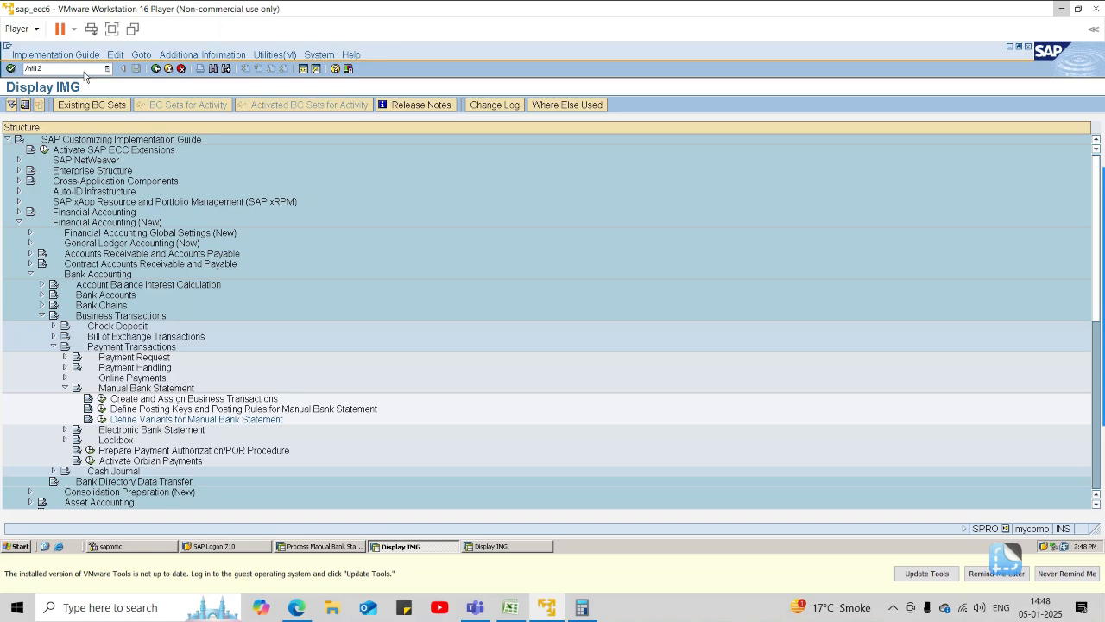
key("Return")
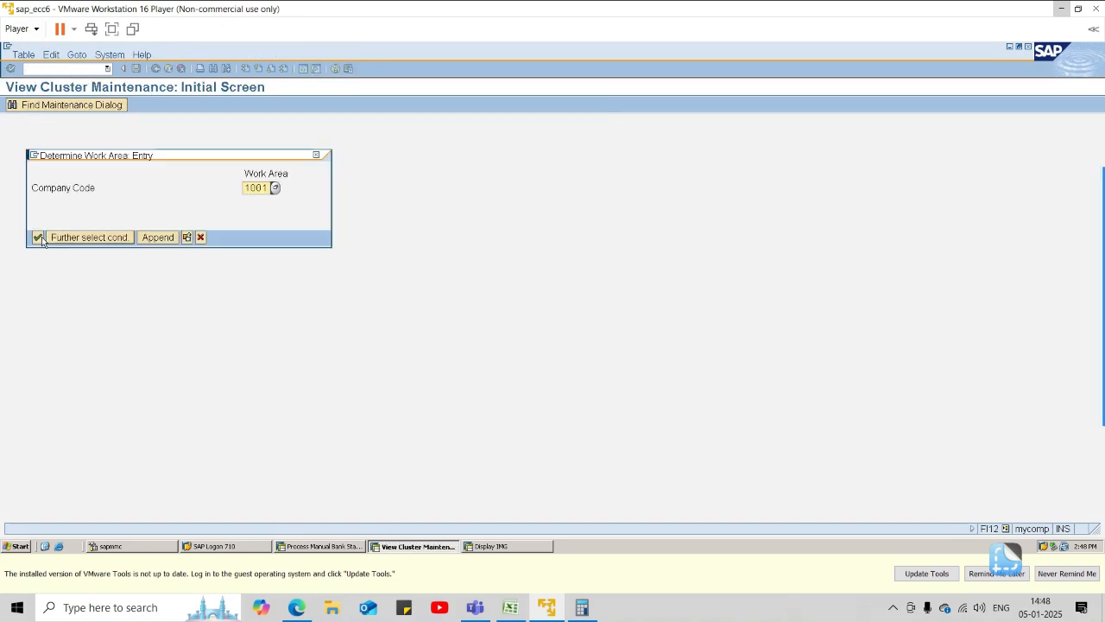
left_click(38, 238)
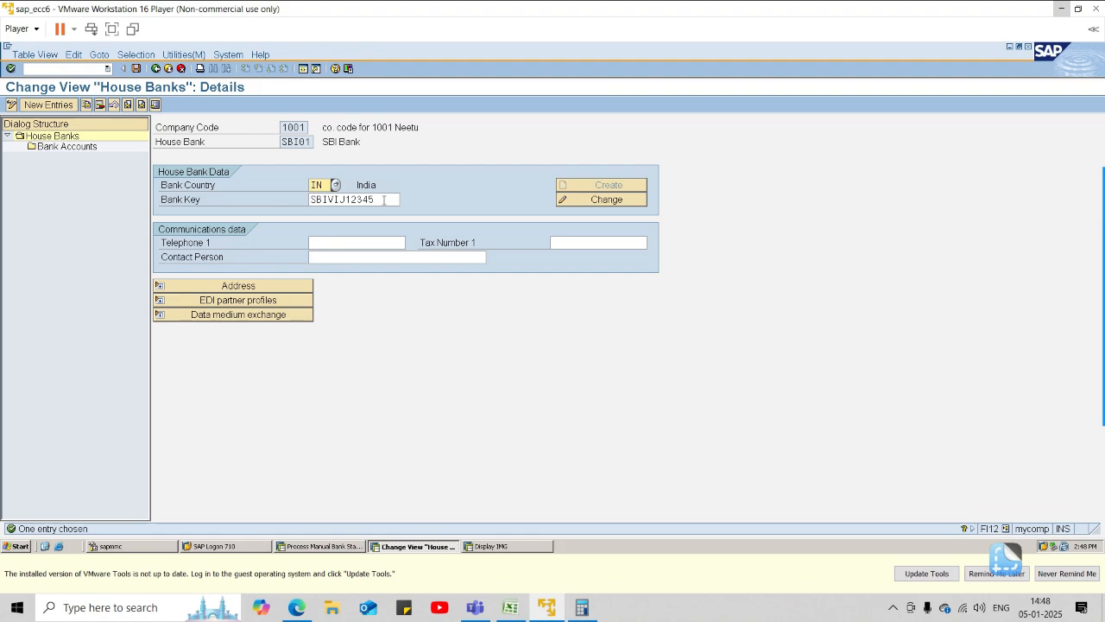
Copy the bank key of house bank SBI01 into the Bank Key of the manual bank statement.
left_click_drag(384, 199, 309, 200)
key("ctrl+c")
key("alt+Tab")
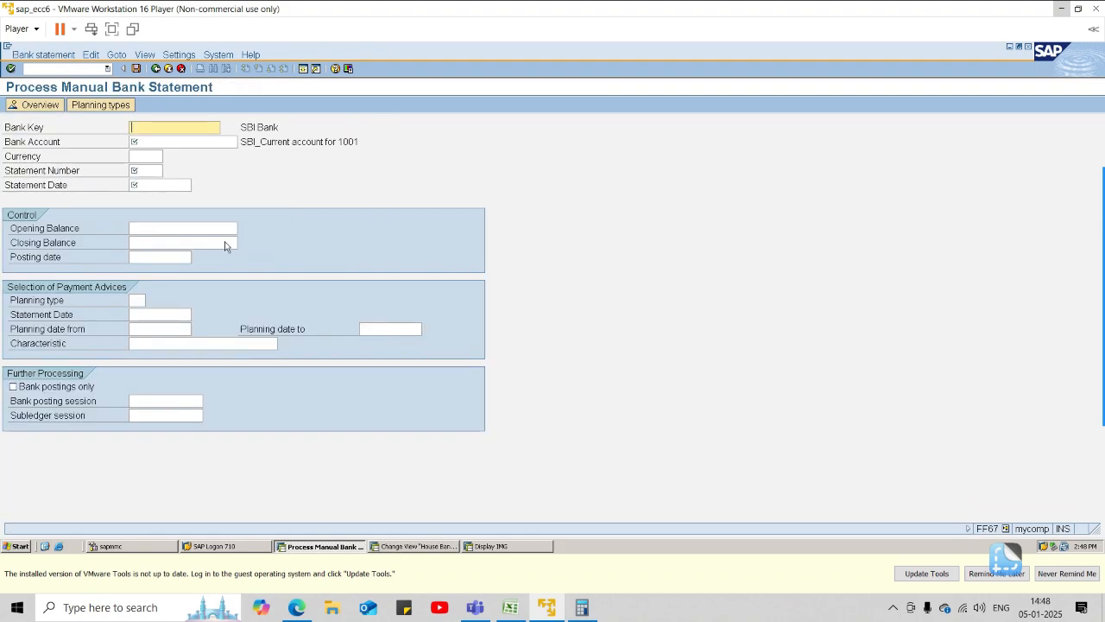
key("ctrl+v")
Copy the bank account number of the SBICA current account from the house bank's accounts into the statement's Bank Account.
left_click(186, 141)
key("alt+Tab")
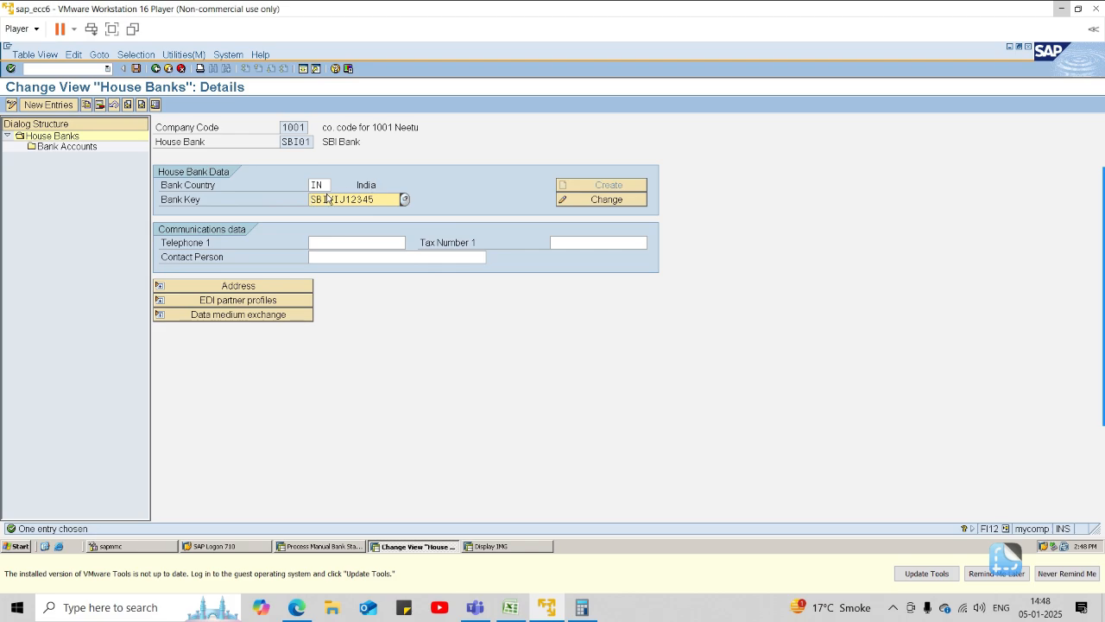
left_click(85, 149)
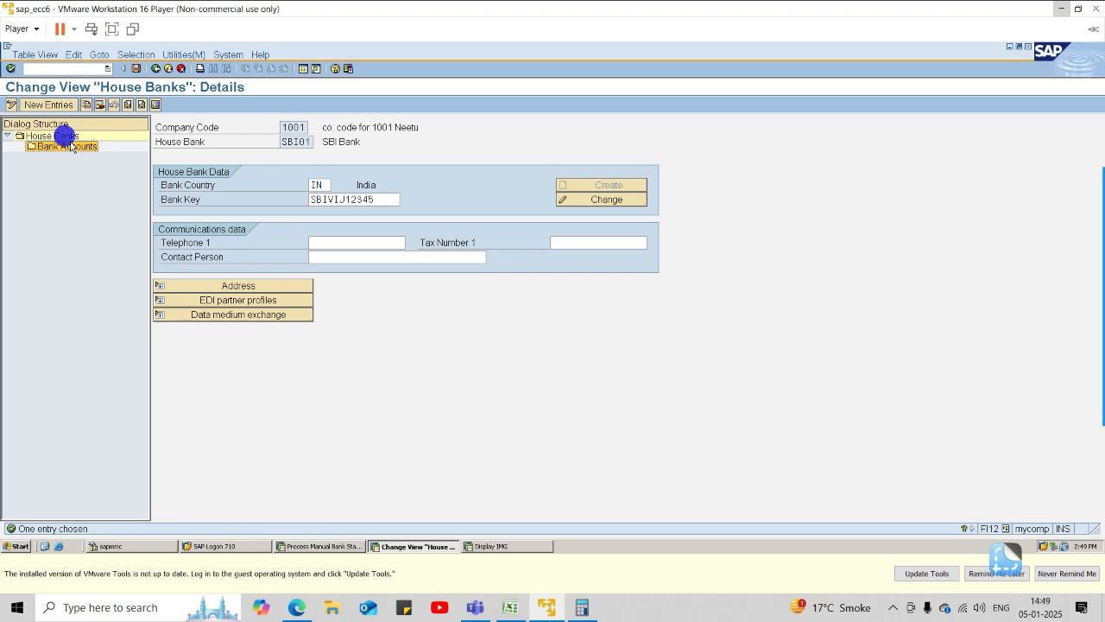
left_click(43, 136)
double_click(69, 146)
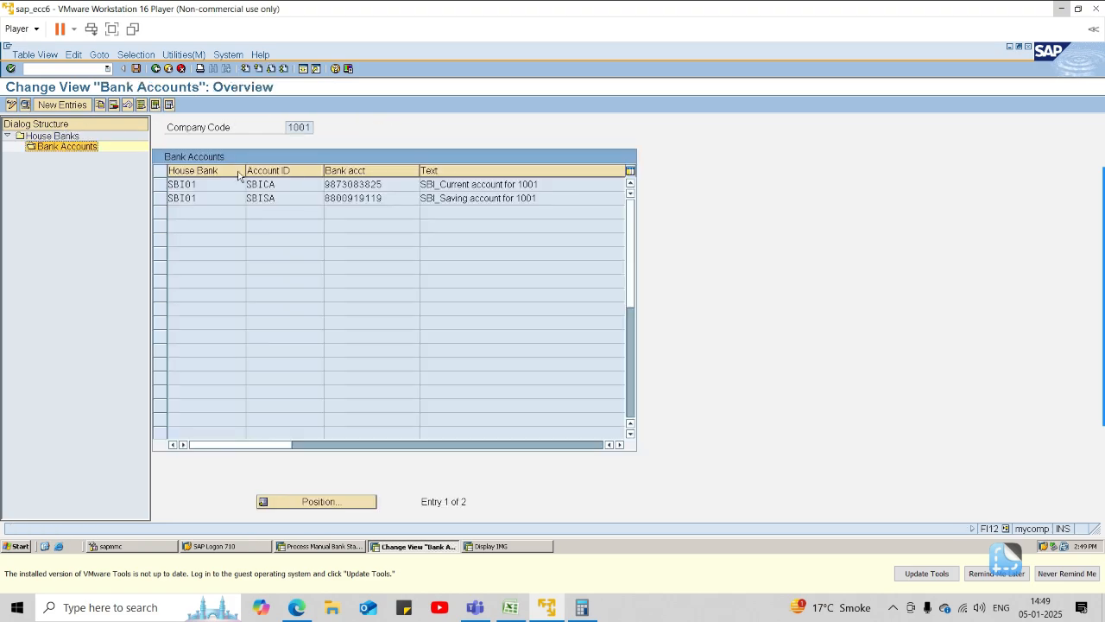
left_click_drag(384, 181, 296, 183)
key("ctrl+c")
key("alt+Tab")
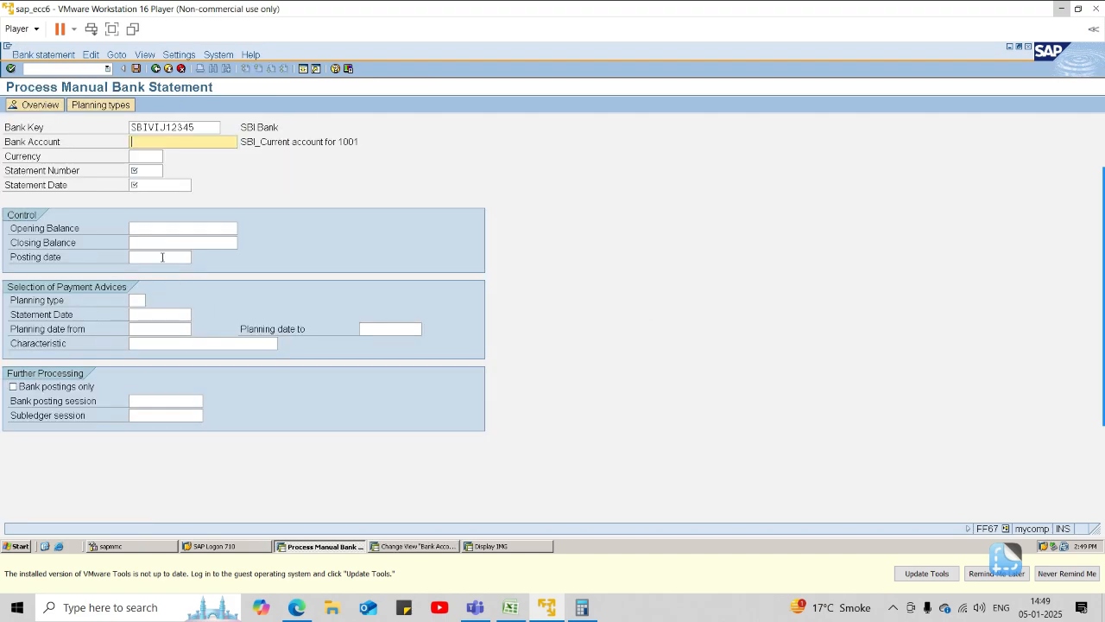
key("ctrl+v")
Complete the statement header with currency INR, statement number 1, statement date 05.01.2025 and opening balance 0.
left_click(147, 155)
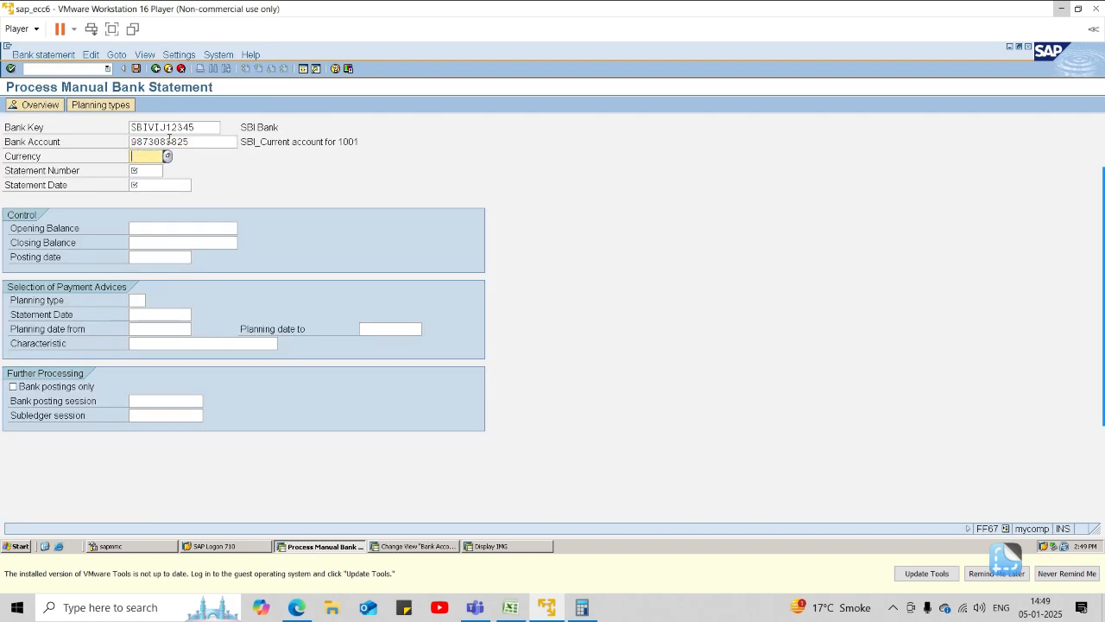
type("INR")
key("Tab")
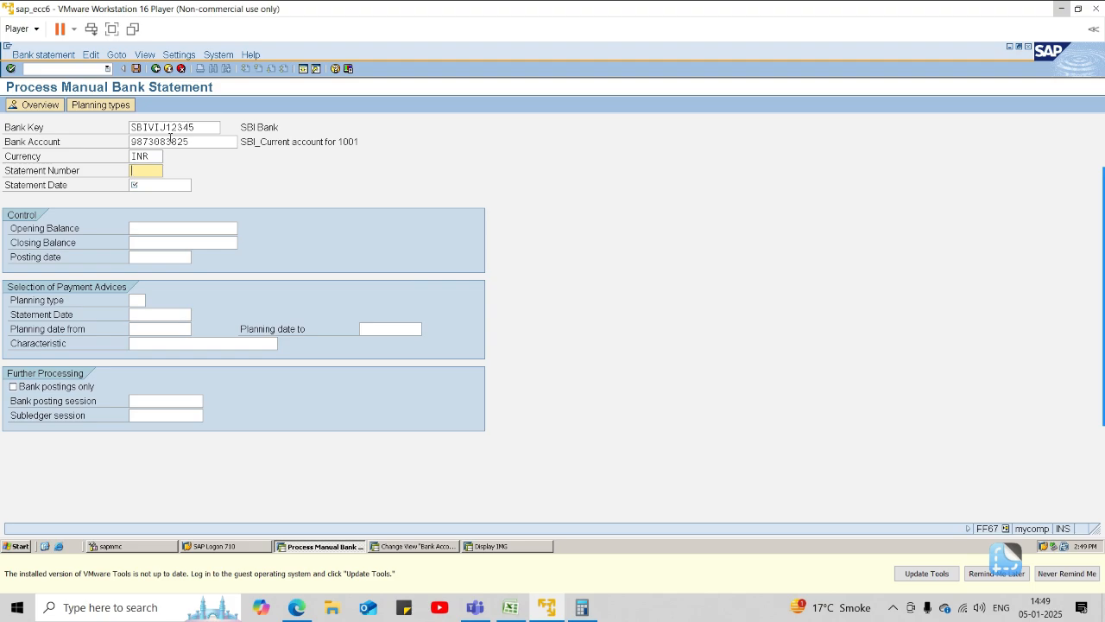
key("Tab")
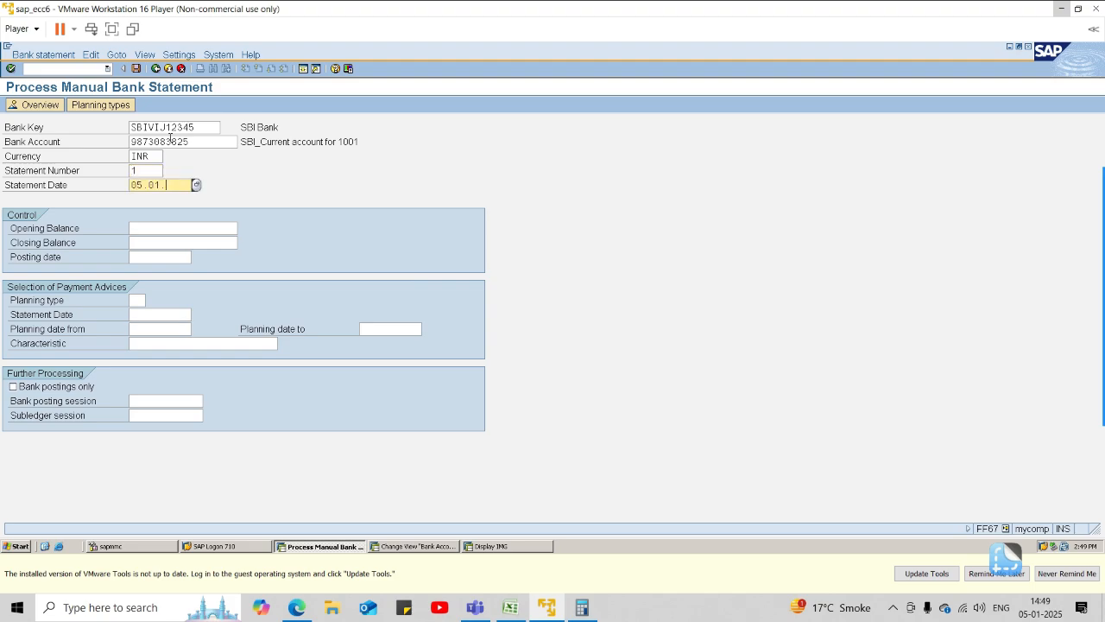
type("05.01.2025")
key("Tab")
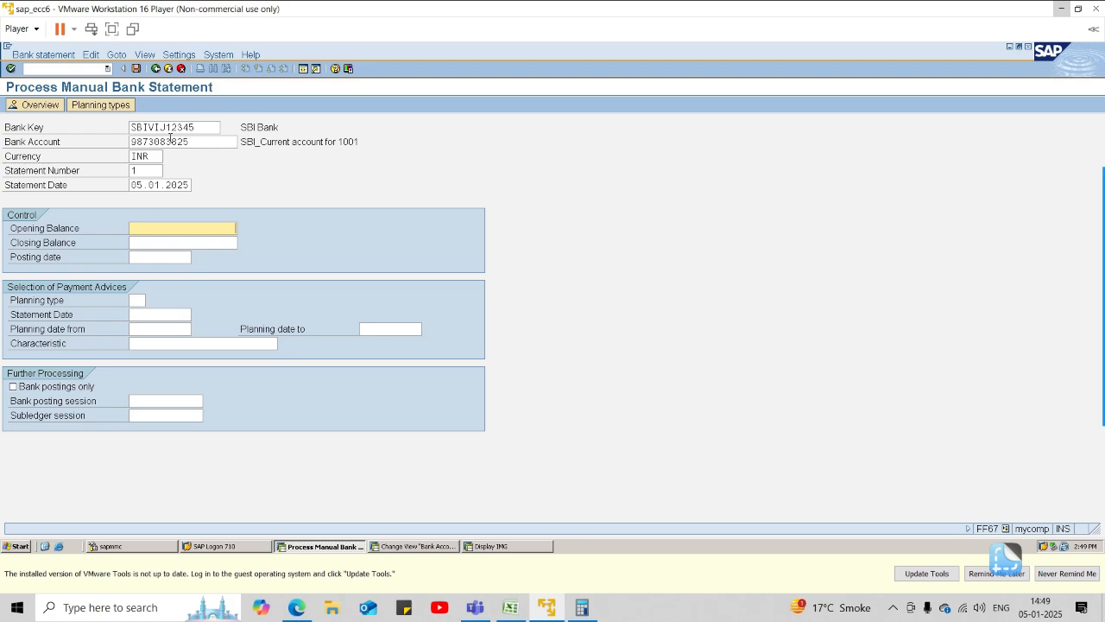
key("Tab")
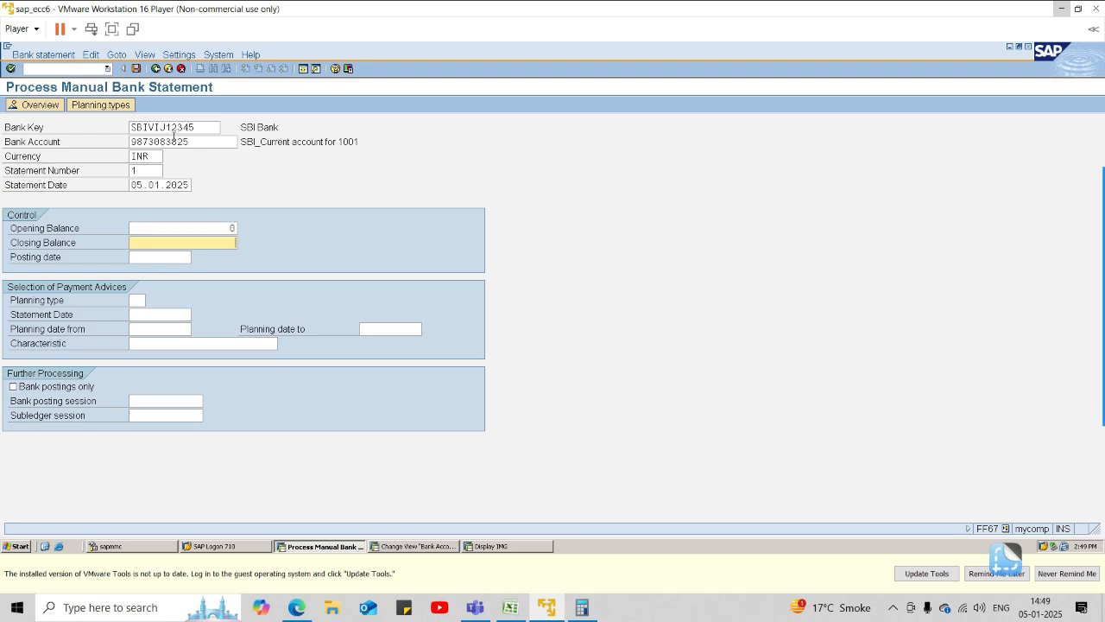
Open the G/L account line item display (FBL3N) in the house bank session and set the selection to all items.
left_click(436, 547)
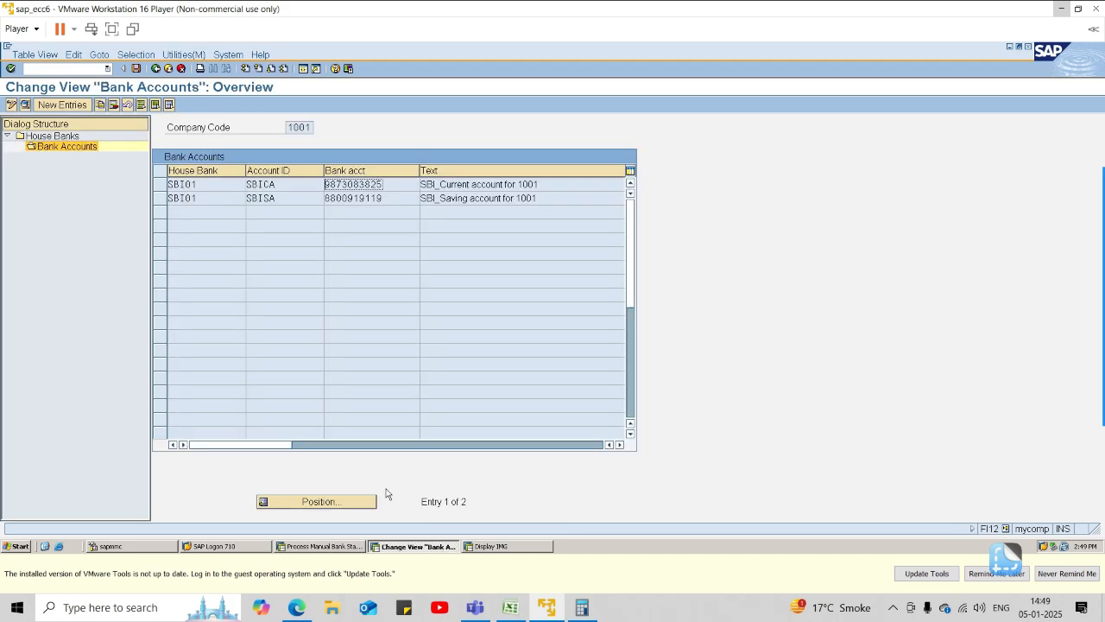
left_click(62, 67)
key("Return")
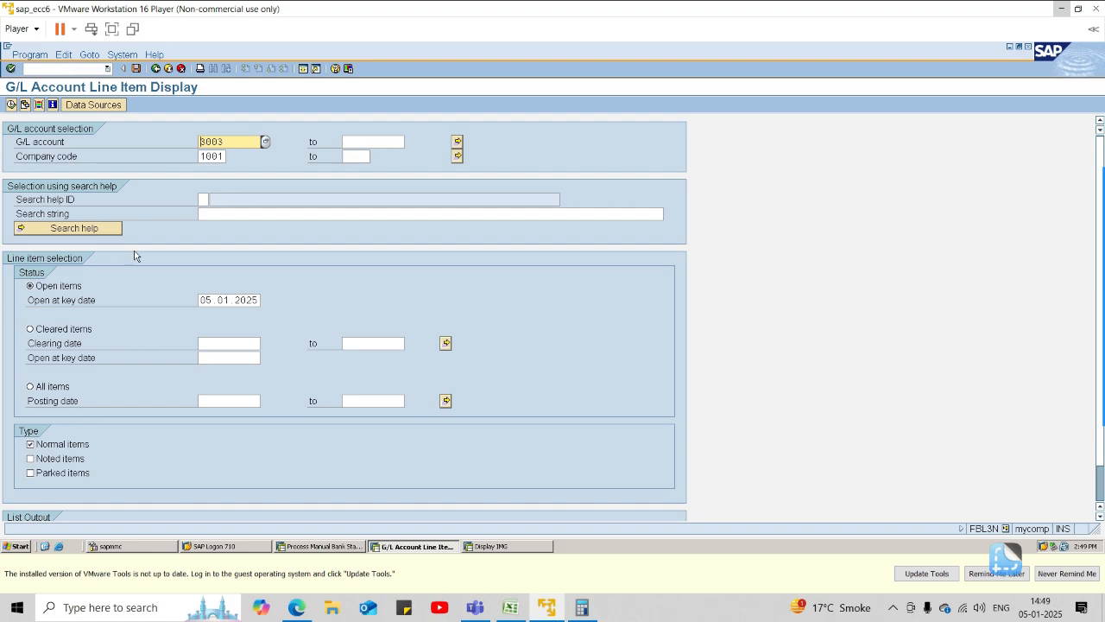
left_click(54, 387)
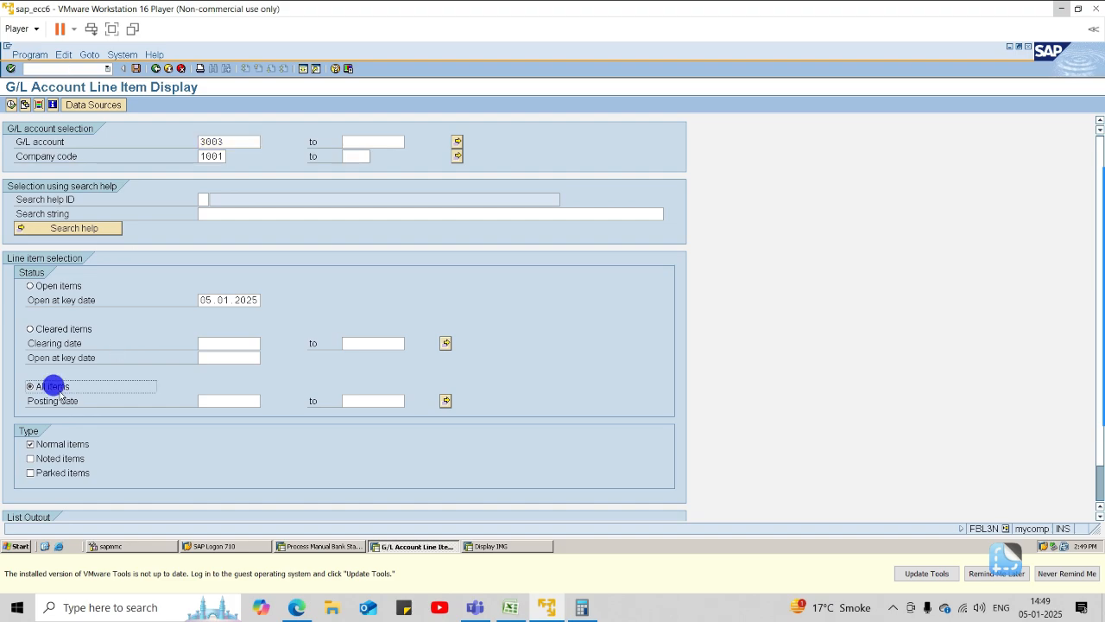
Try to run the line item display for a G/L account range from 1002 to 1001, picking both accounts from the search help.
left_click(242, 140)
left_click(261, 141)
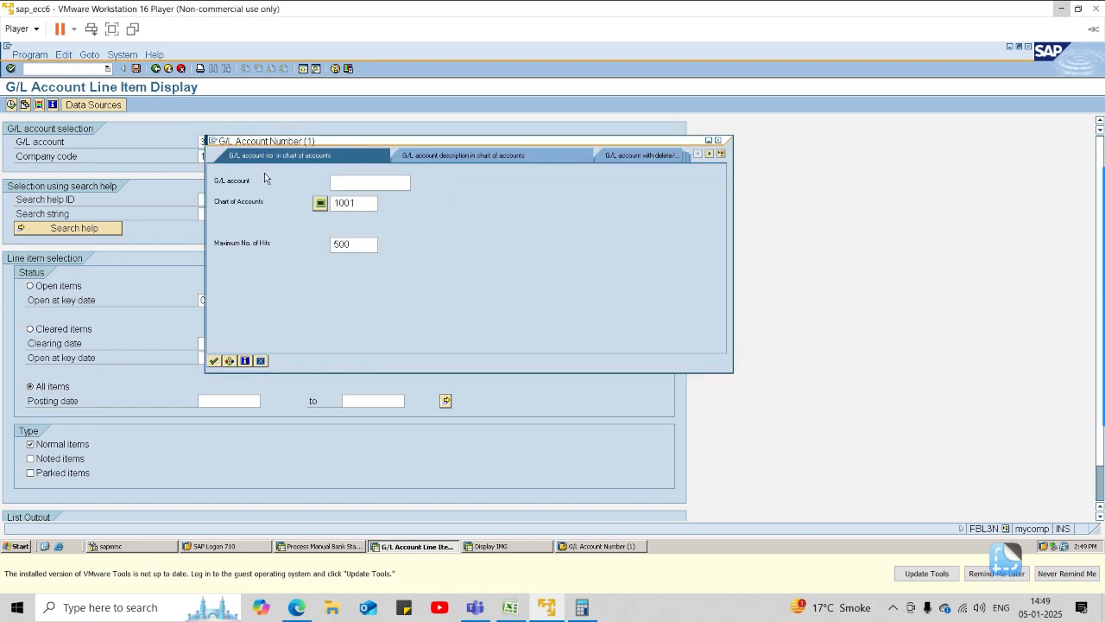
left_click(229, 361)
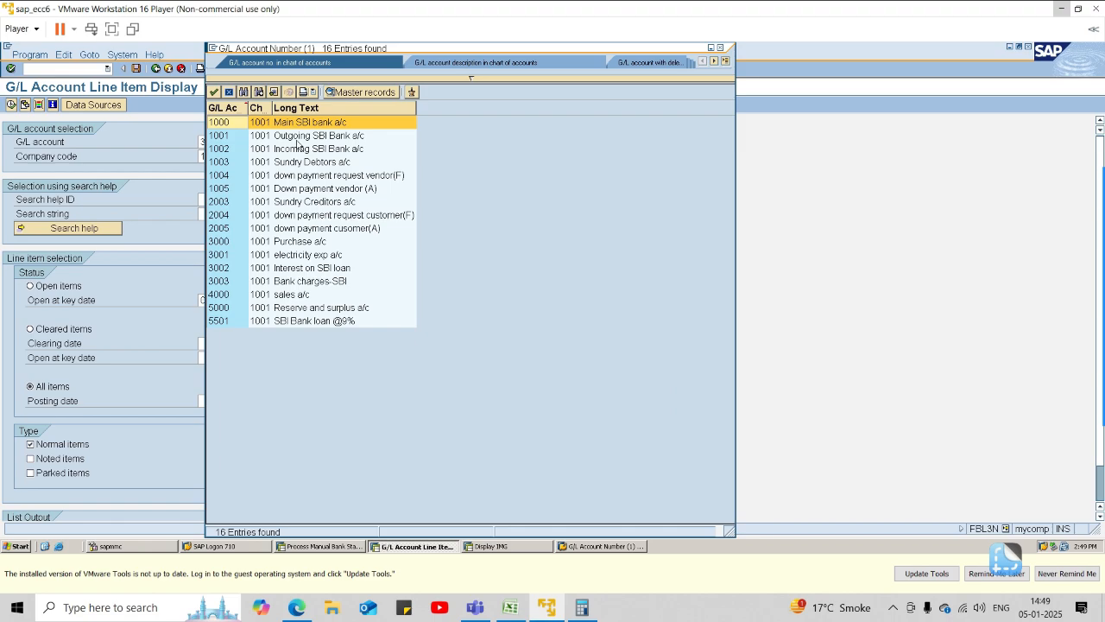
double_click(297, 147)
left_click(401, 141)
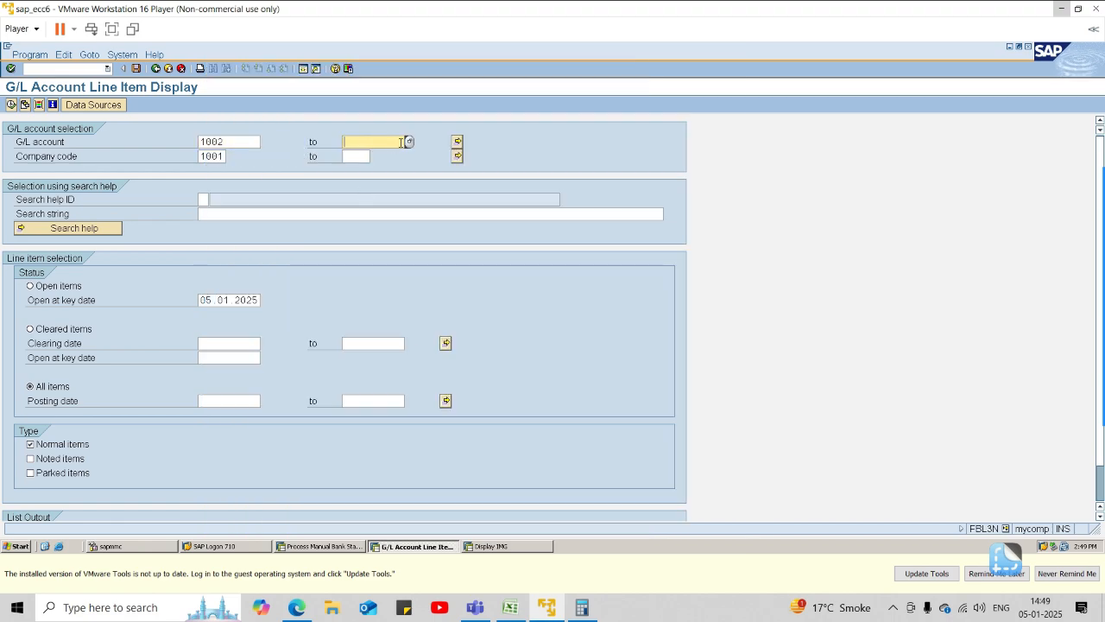
left_click(409, 141)
left_click(361, 357)
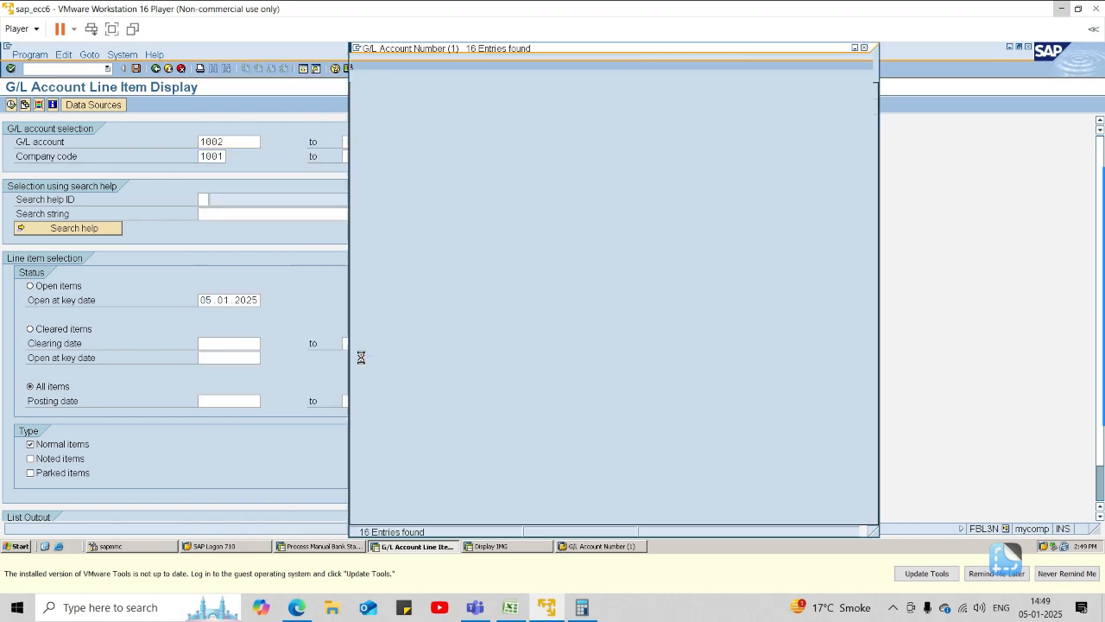
double_click(444, 138)
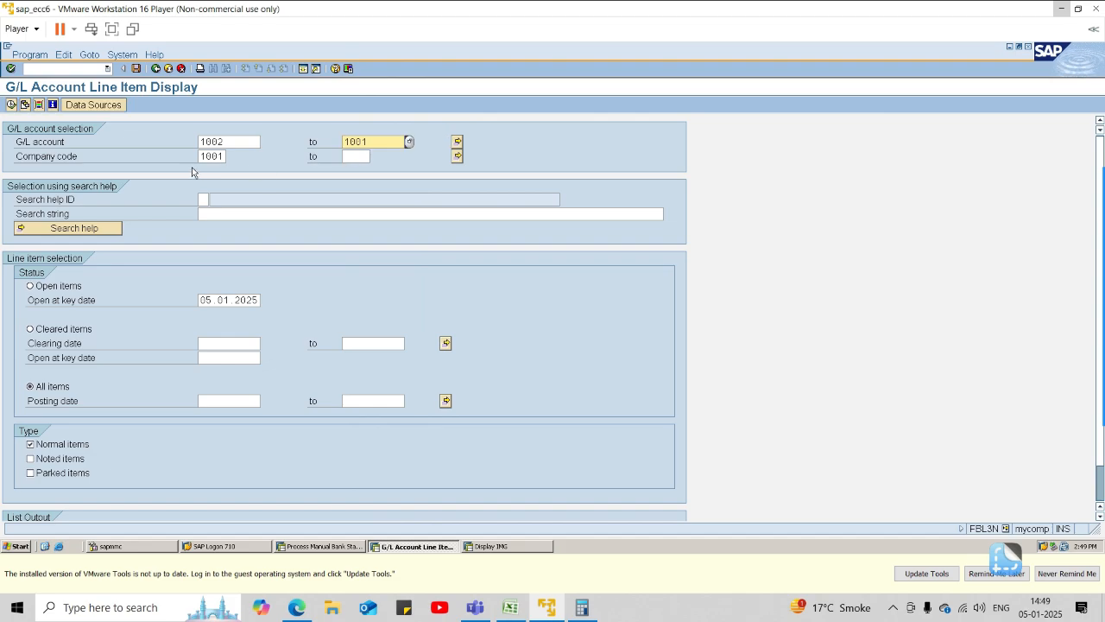
left_click(10, 104)
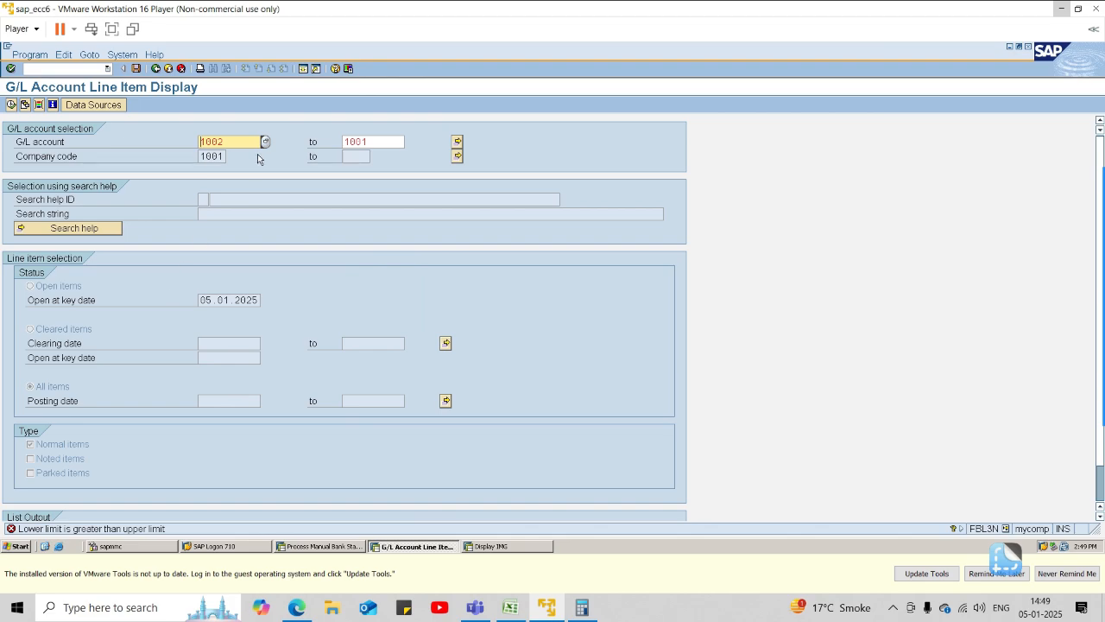
Set the G/L account range to 1001 through 1002 and run the line item display.
left_click(237, 137)
key("BackSpace")
type("1")
key("Tab")
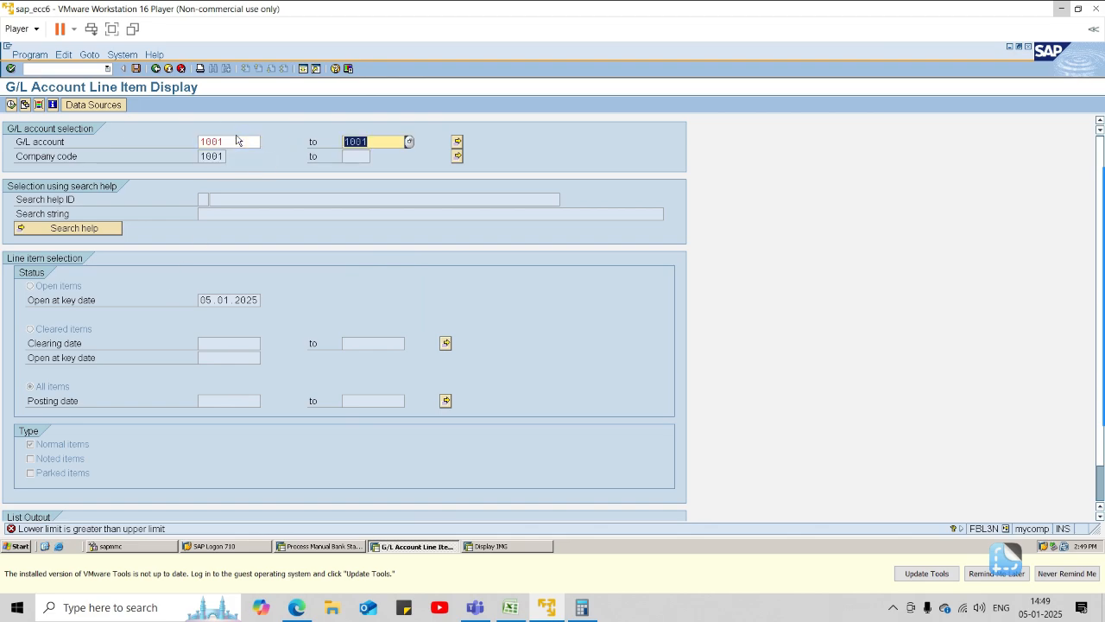
key("BackSpace")
type("1002")
key("F8")
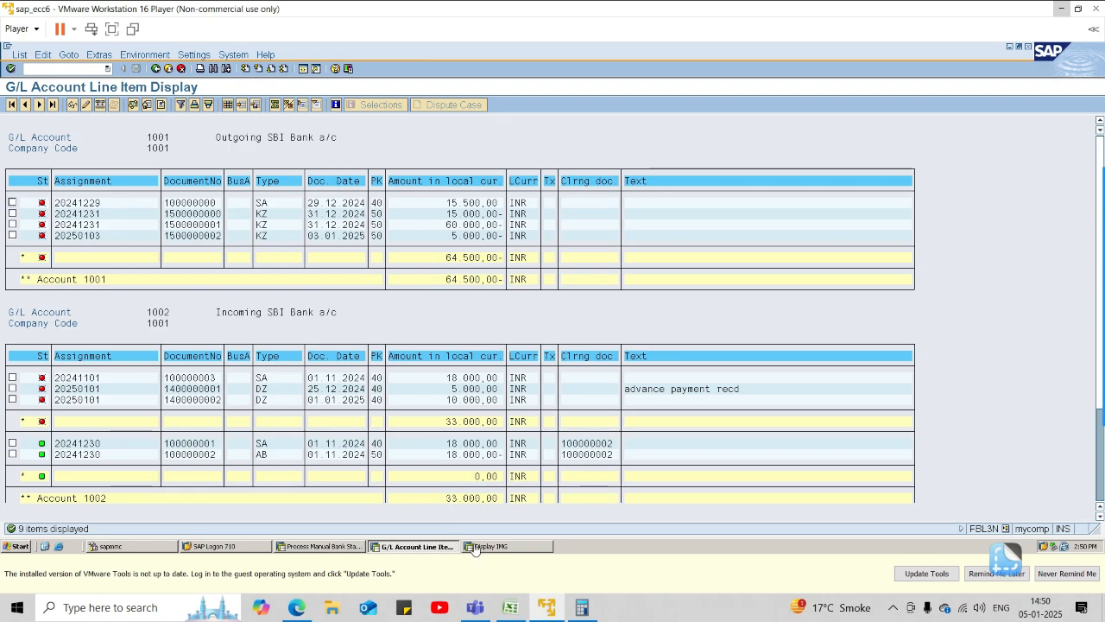
Switch to the remaining implementation guide session, open customer invoice entry through /NFB70 and confirm company code 1001.
left_click(530, 546)
left_click(73, 68)
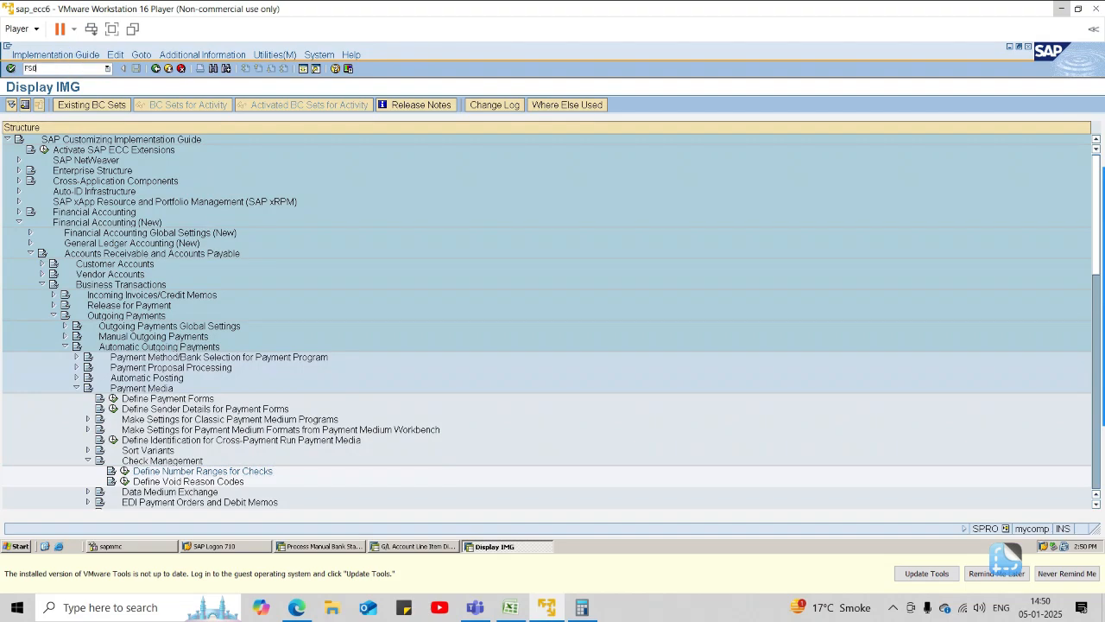
type("FB1")
key("Return")
left_click(56, 69)
type("/NFB70")
key("Return")
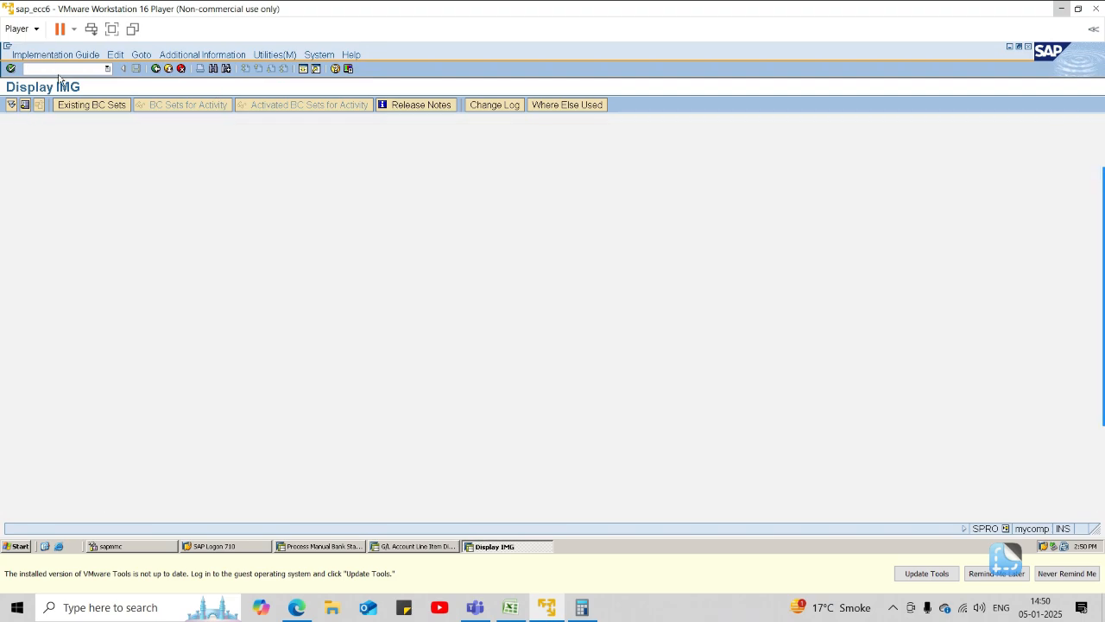
left_click(124, 107)
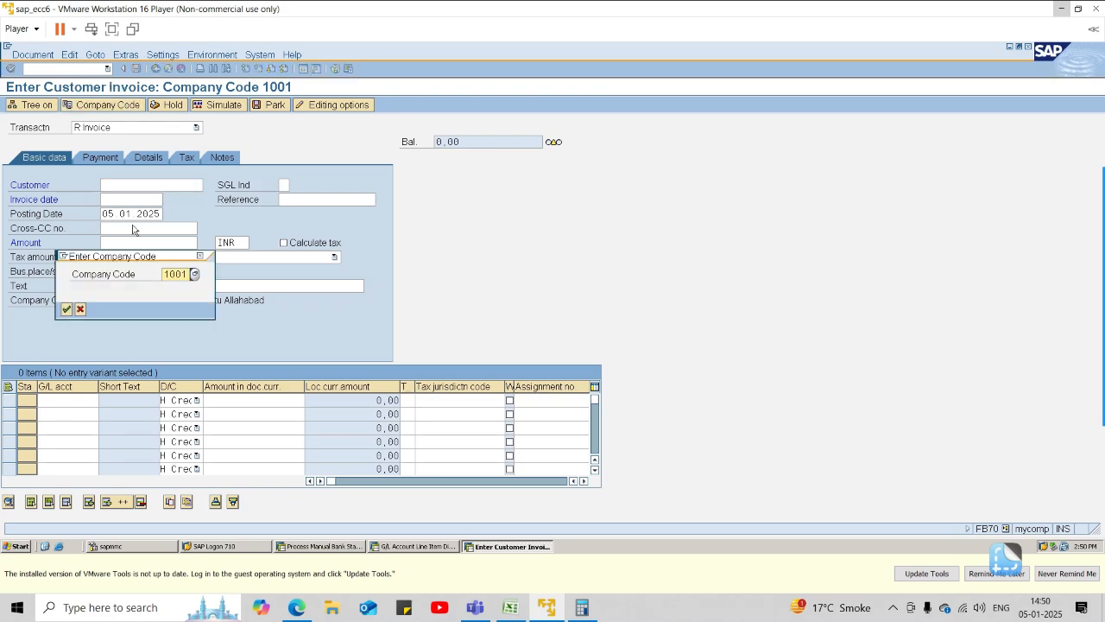
left_click(62, 304)
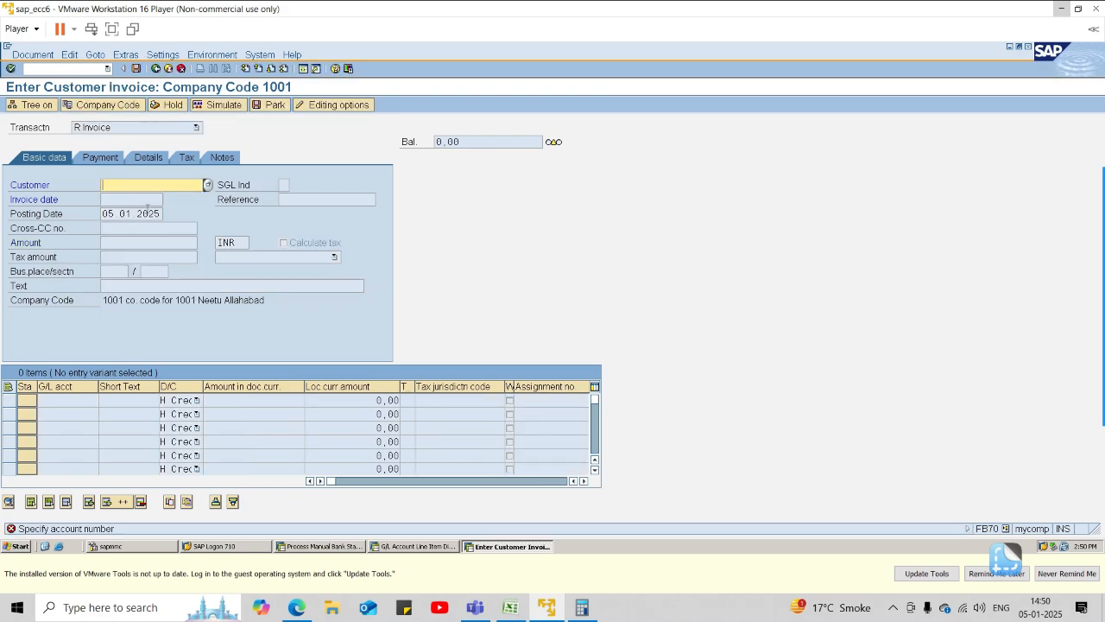
Search the customers of company code 1001 and choose Sharma Traders as the invoice's customer.
left_click(207, 185)
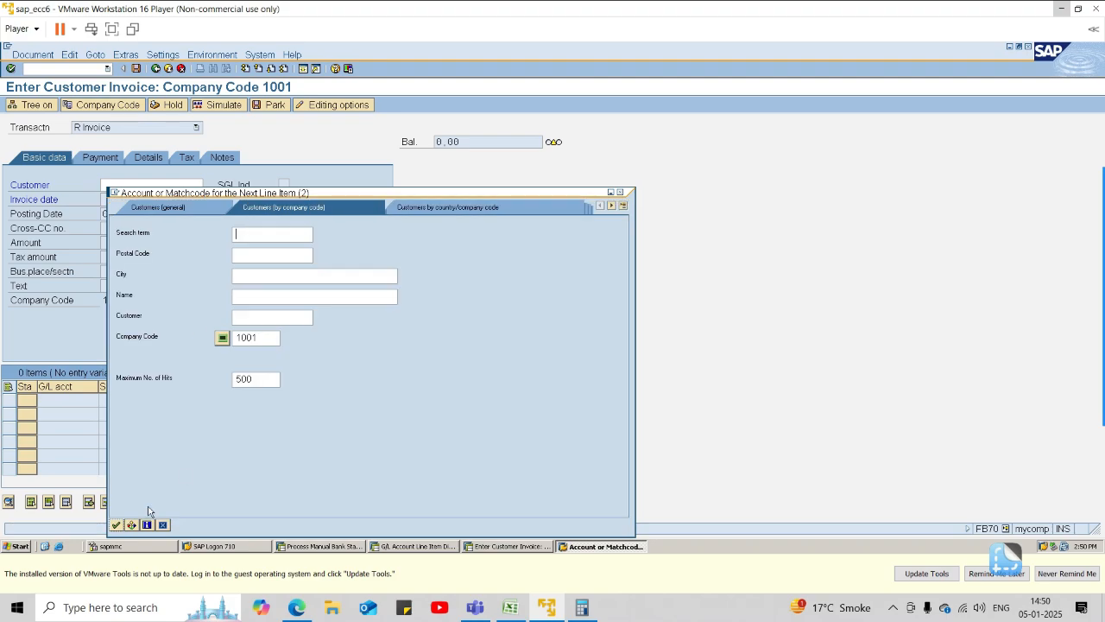
left_click(115, 525)
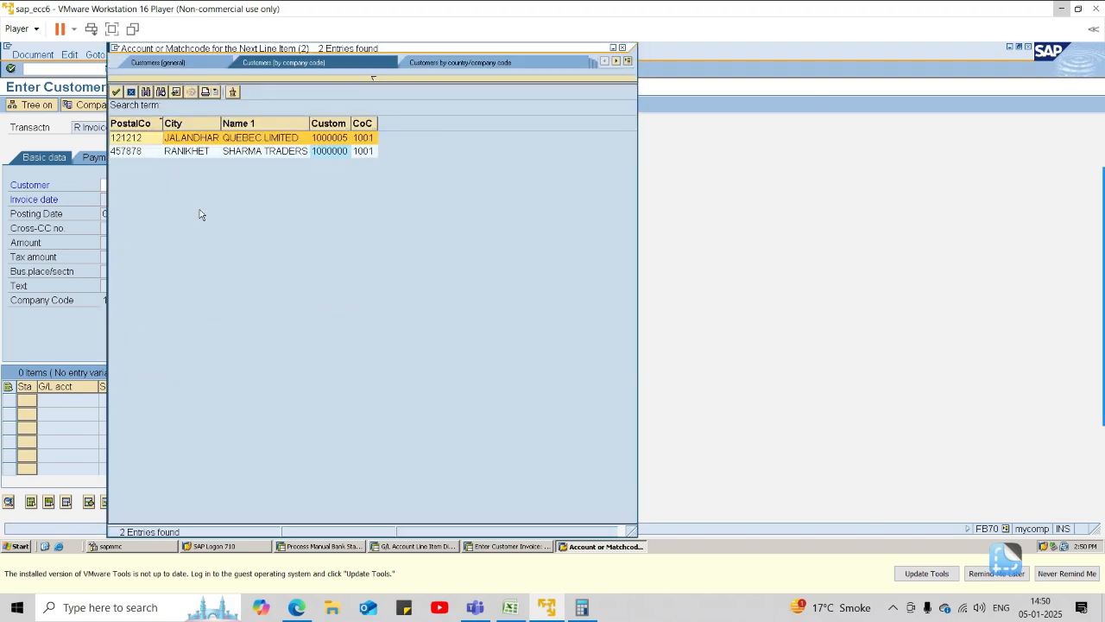
double_click(191, 153)
key("Return")
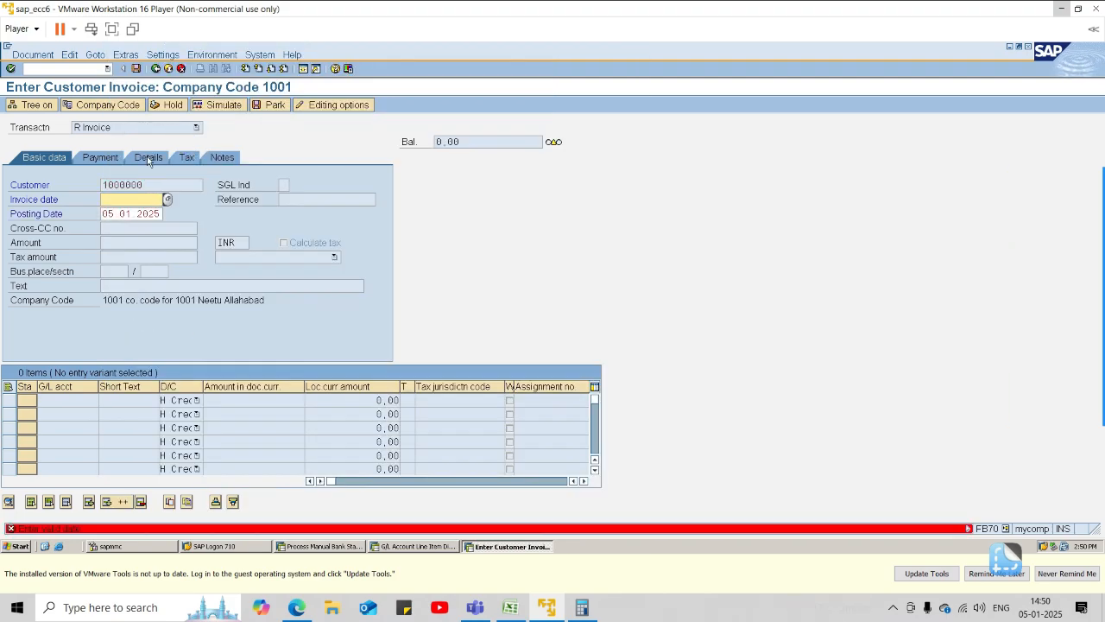
Set the customer invoice date to 05.01.2025 and confirm the customer header data.
type("05.01.")
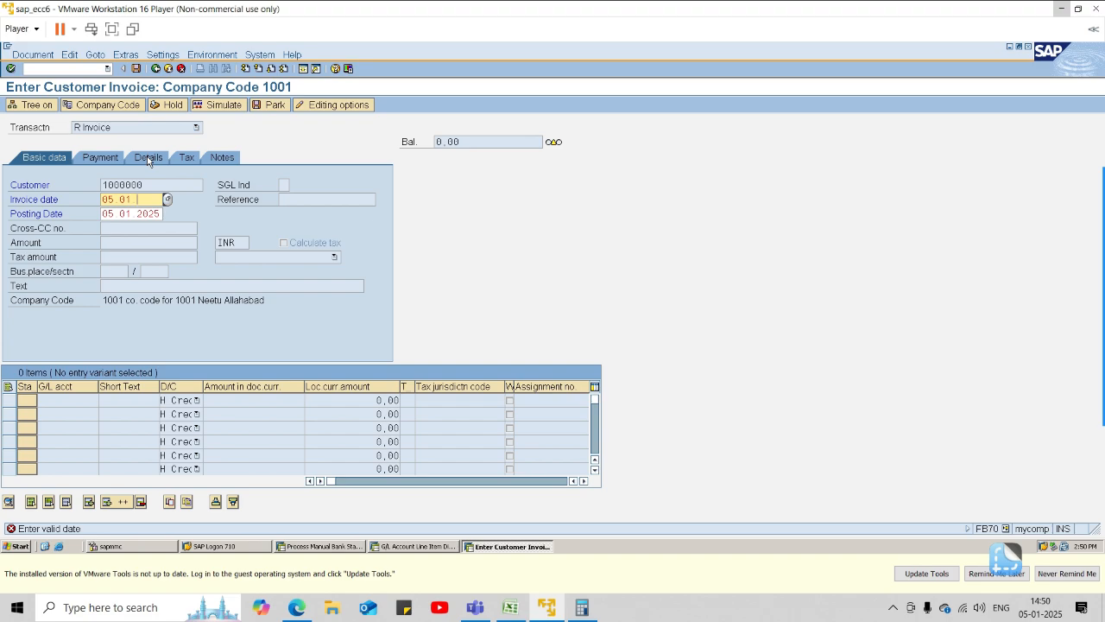
type("2025")
key("Tab")
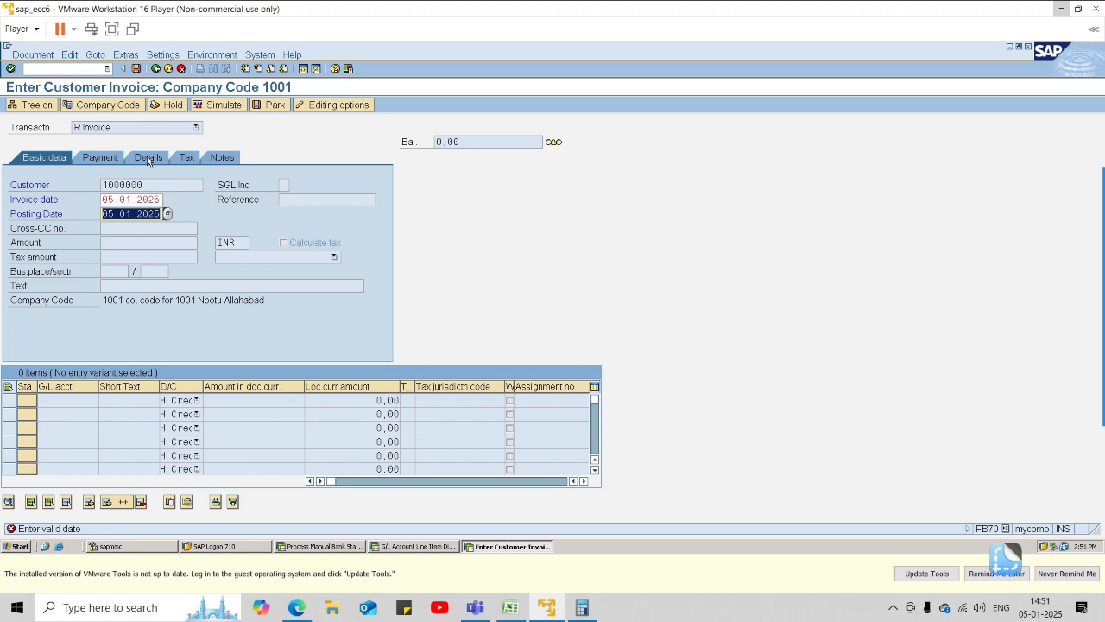
key("Return")
Enter an invoice amount of 150000 INR with the text "customer invoice".
left_click(178, 240)
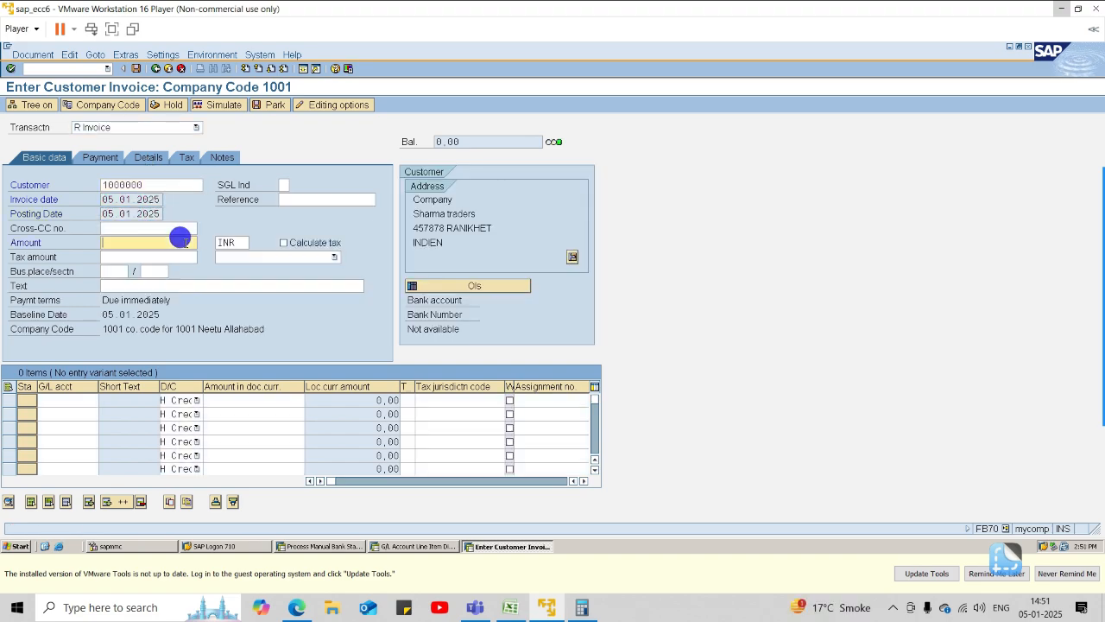
type("15")
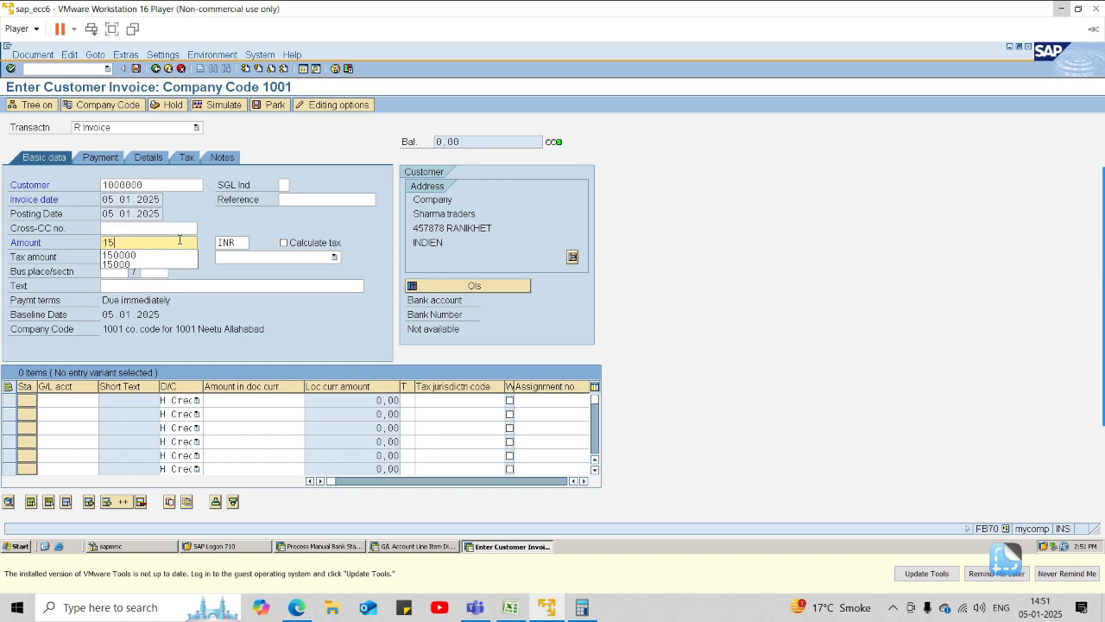
type("0000")
key("Tab")
key("Tab")
key("Tab")
key("Tab")
key("Tab")
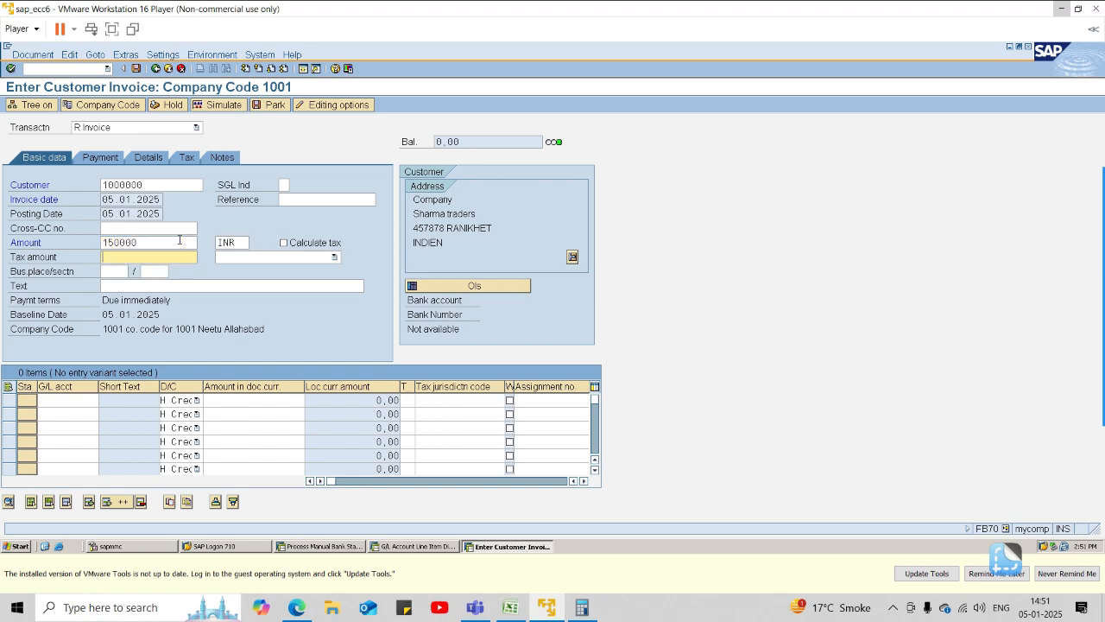
key("Tab")
type("C")
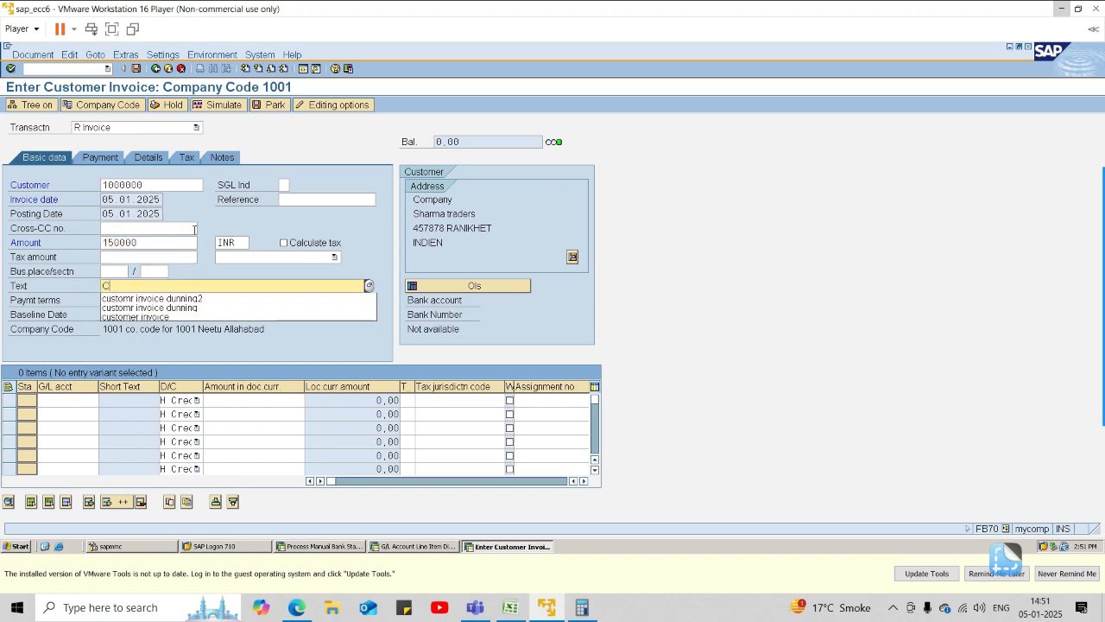
key("Down")
key("Down")
key("Down")
key("Return")
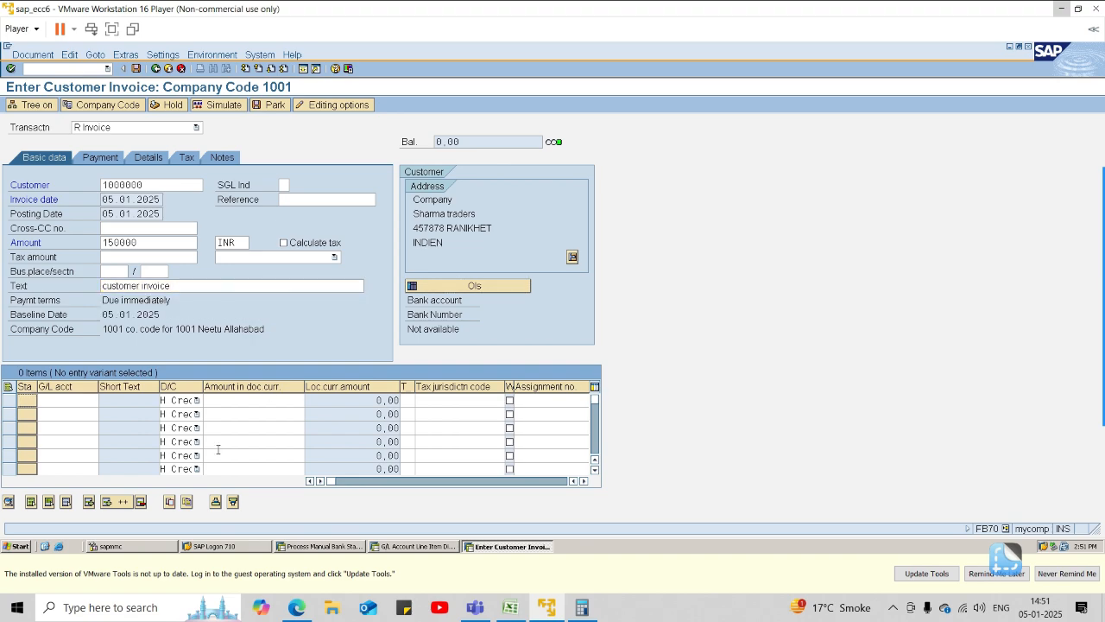
Look up the G/L accounts and choose 4000 sales a/c for the first invoice item.
left_click(81, 395)
left_click(103, 396)
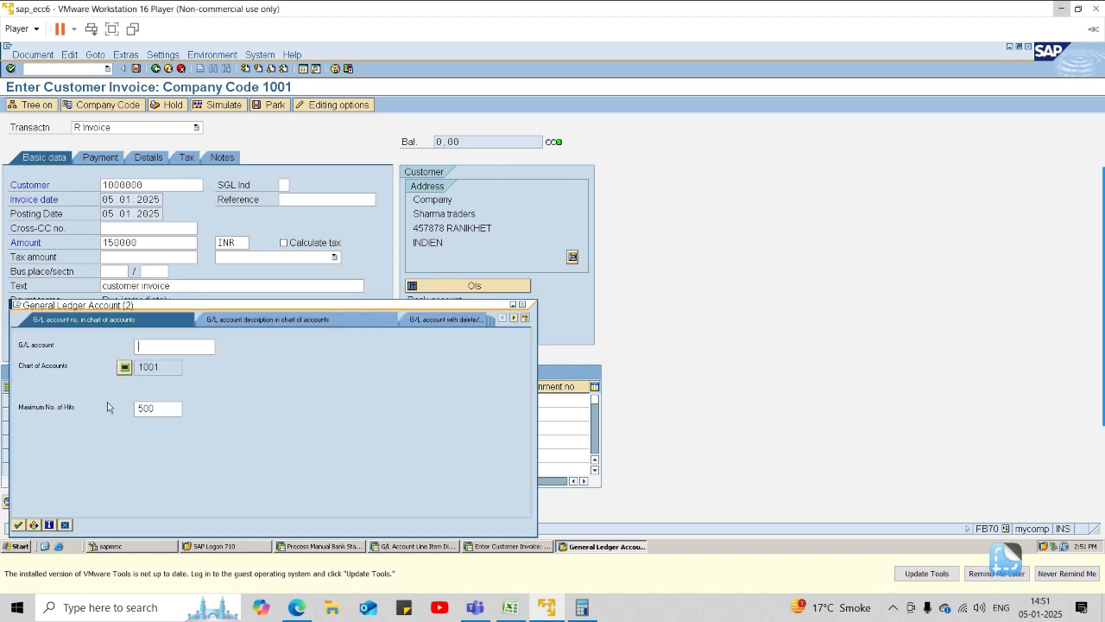
left_click(19, 524)
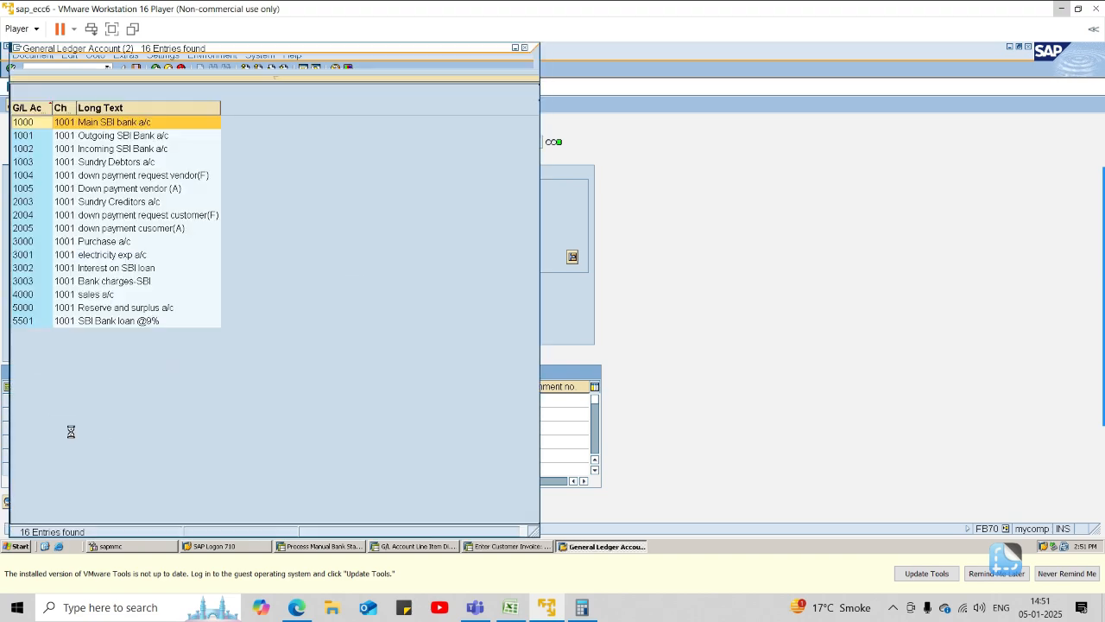
double_click(96, 297)
Carry the invoice amount over to the sales item with *, copy the header text as well, and post the invoice.
left_click(236, 401)
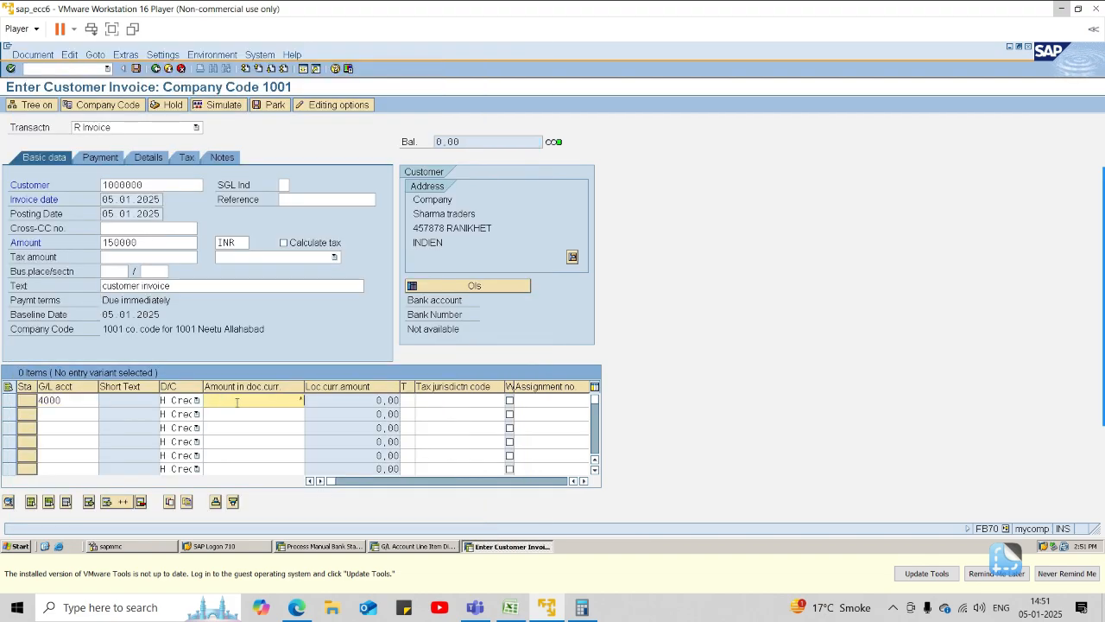
key("Tab")
key("Tab")
key("Tab")
key("Tab")
key("Tab")
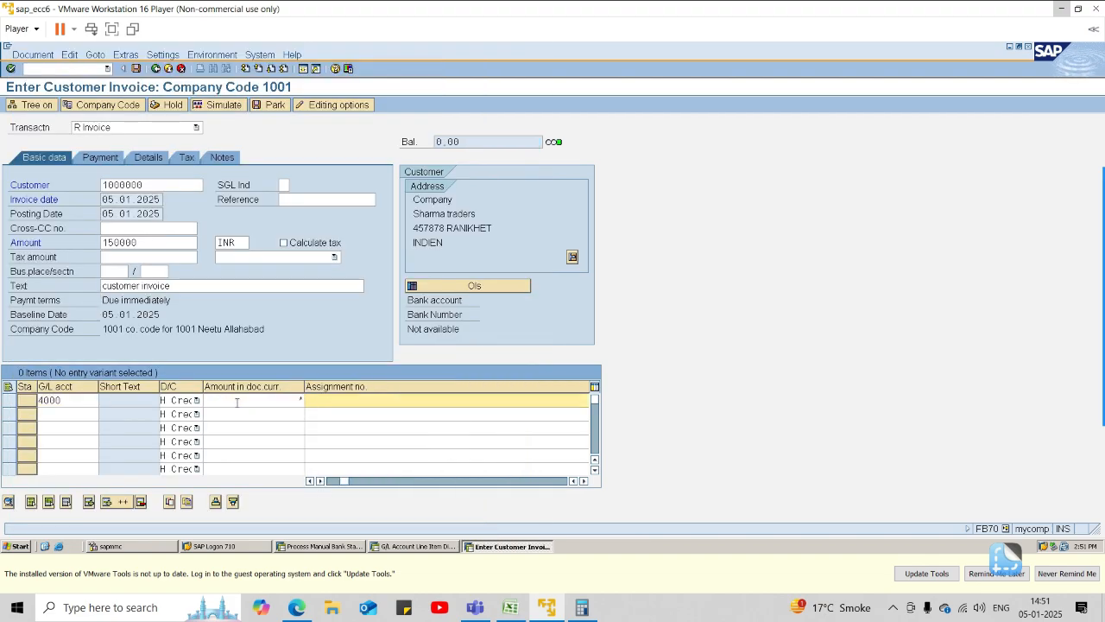
key("shift+Tab")
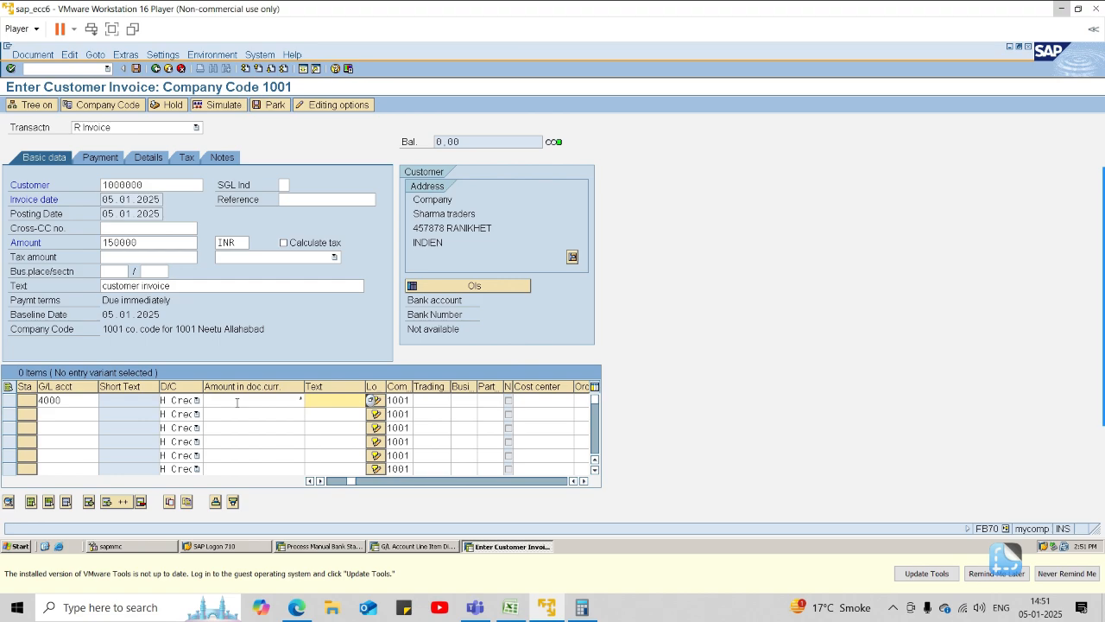
key("Return")
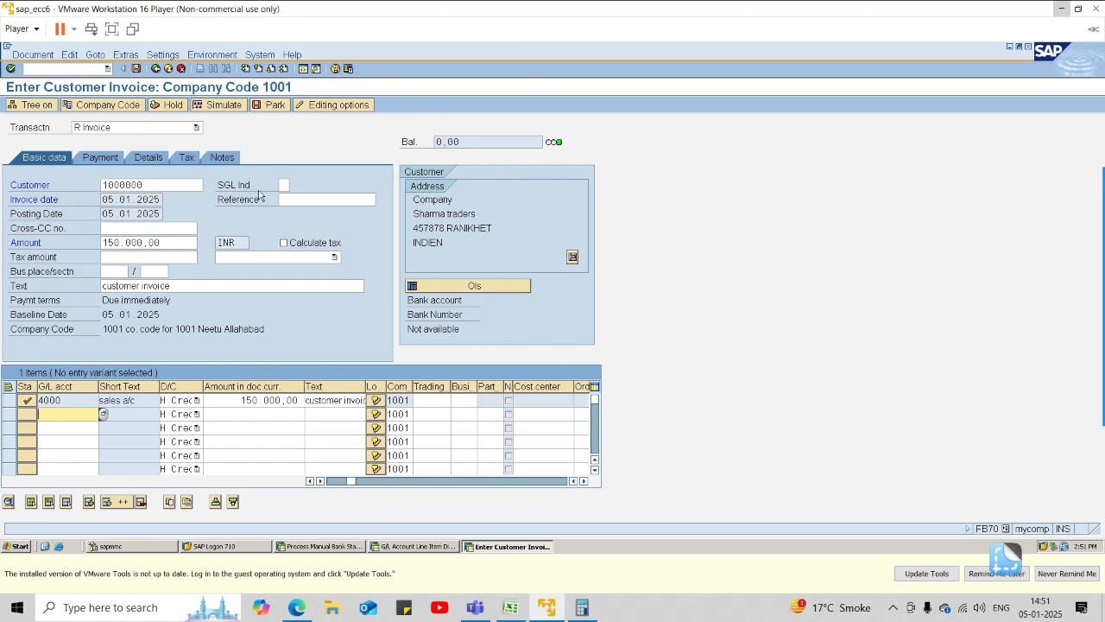
left_click(135, 69)
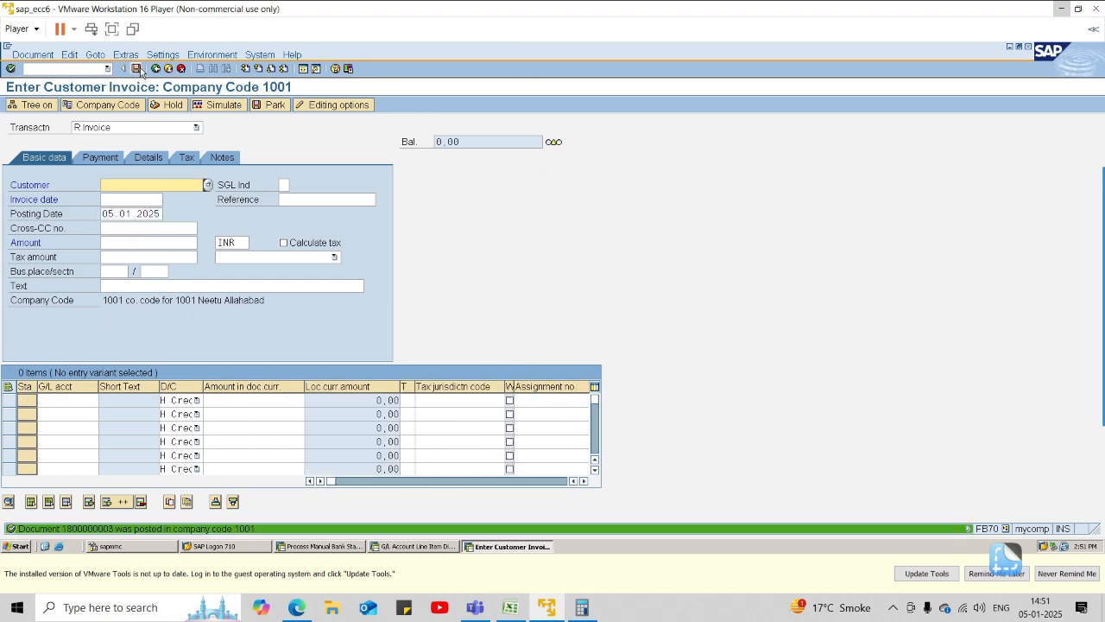
Leave customer invoice entry and open incoming payment posting, transaction F-28.
key("Return")
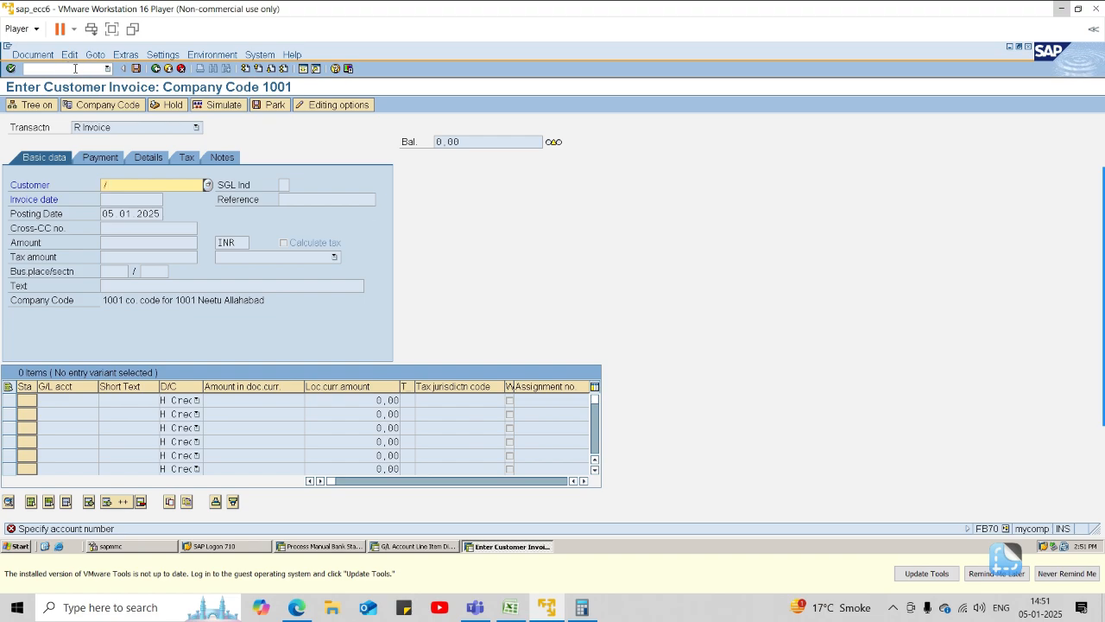
left_click(75, 69)
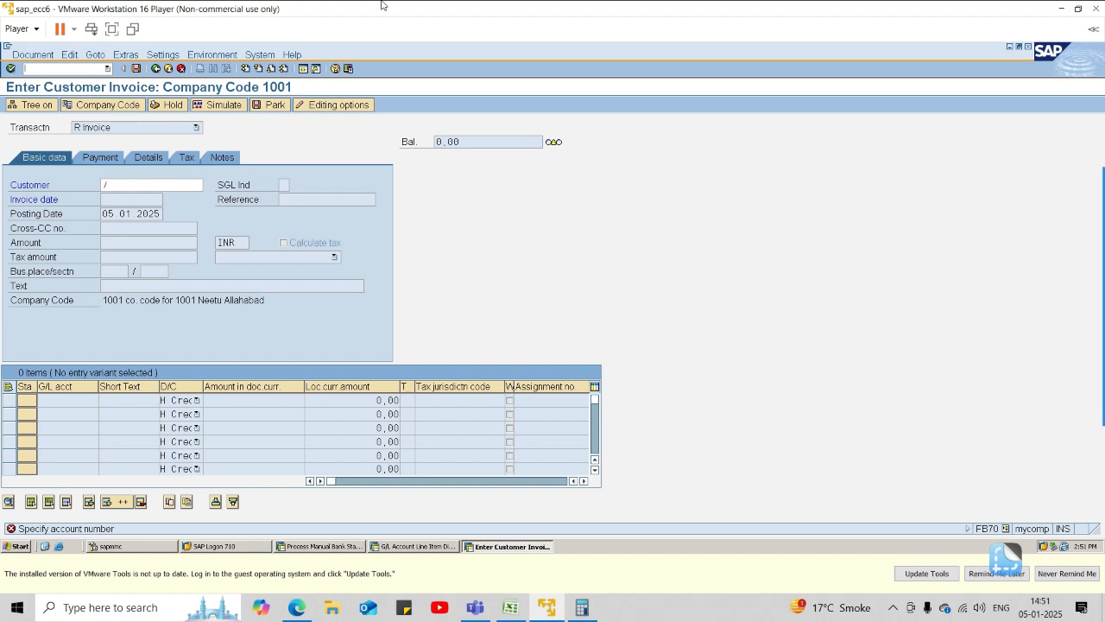
left_click(88, 69)
key("Return")
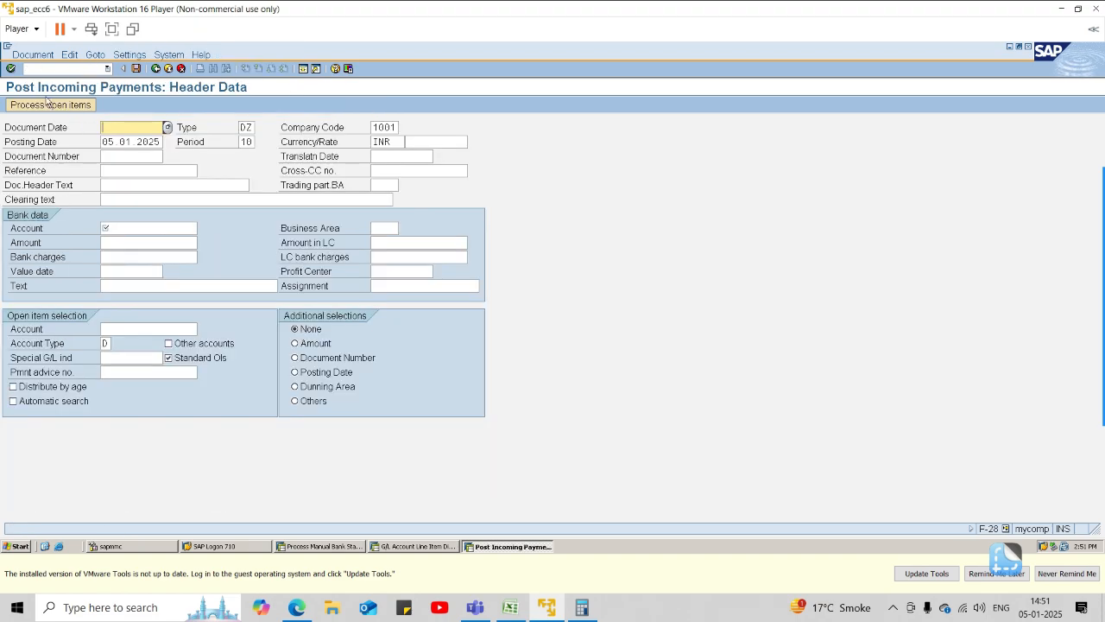
Set the incoming payment's document date to 05.01.2025, keeping company code 1001 and currency INR.
type("05 01 2025")
key("Tab")
key("Tab")
key("Tab")
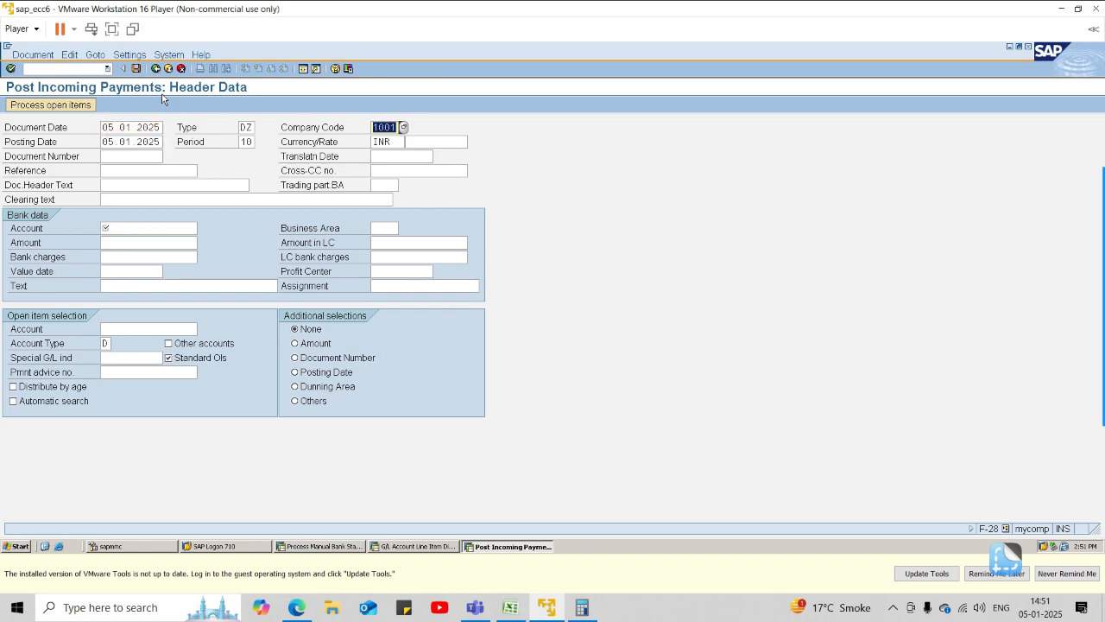
key("Tab")
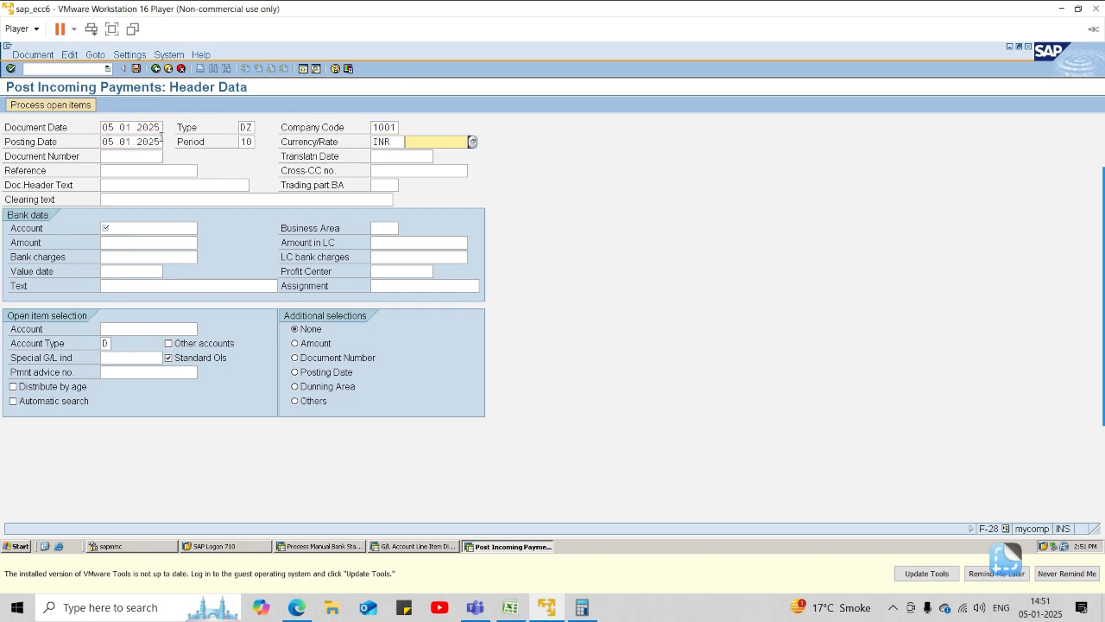
Choose 1002 Incoming SBI Bank a/c as the payment's bank account and enter an amount of 150000.
left_click(188, 231)
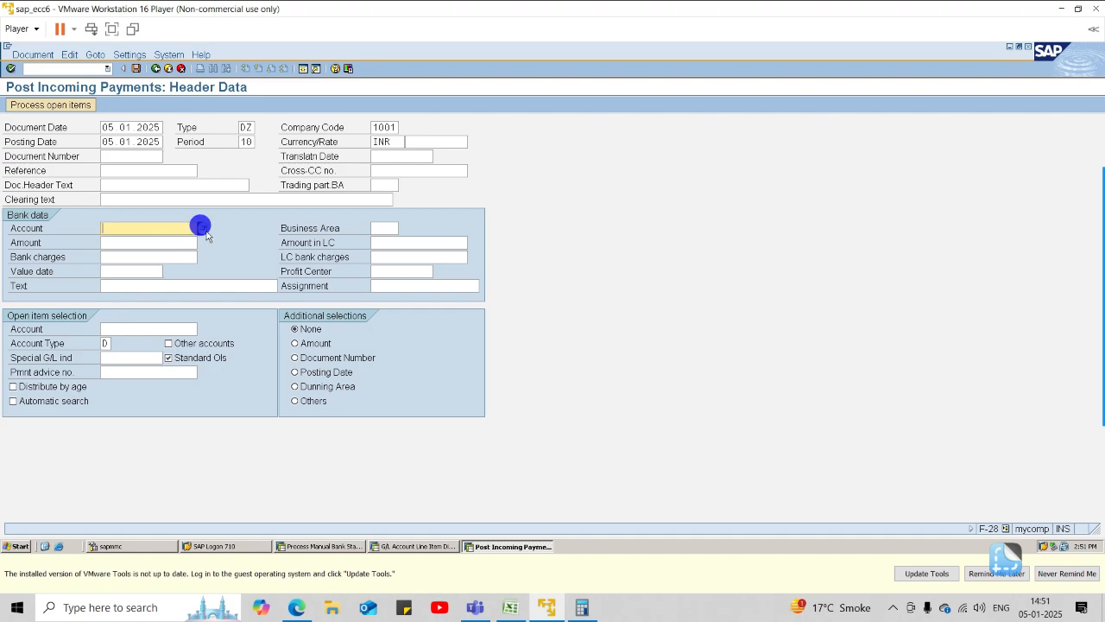
left_click(200, 227)
left_click(19, 280)
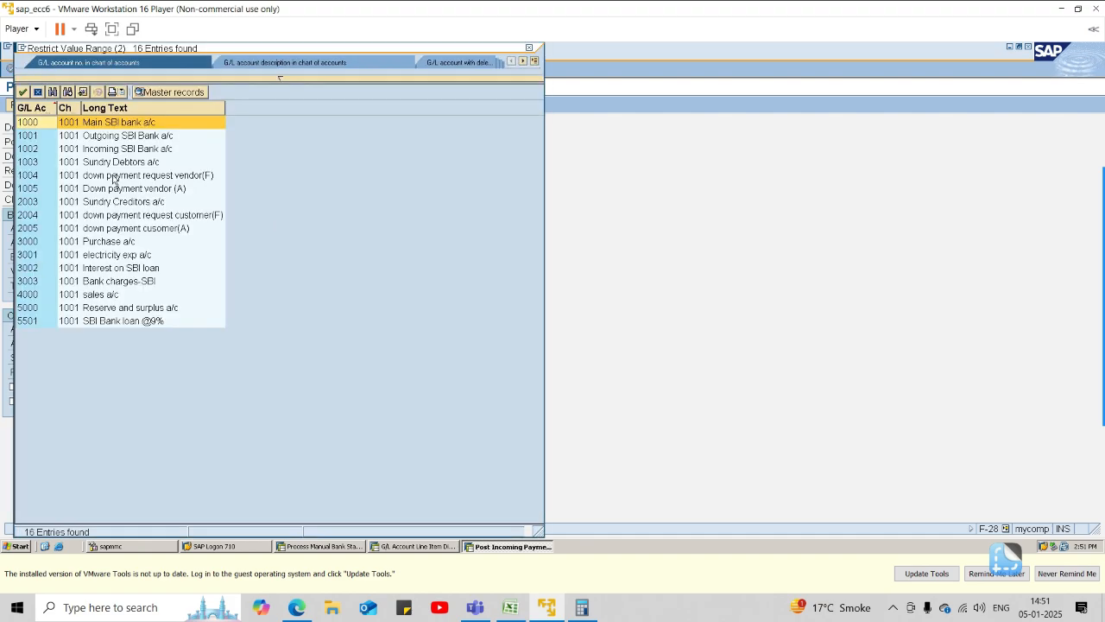
double_click(109, 148)
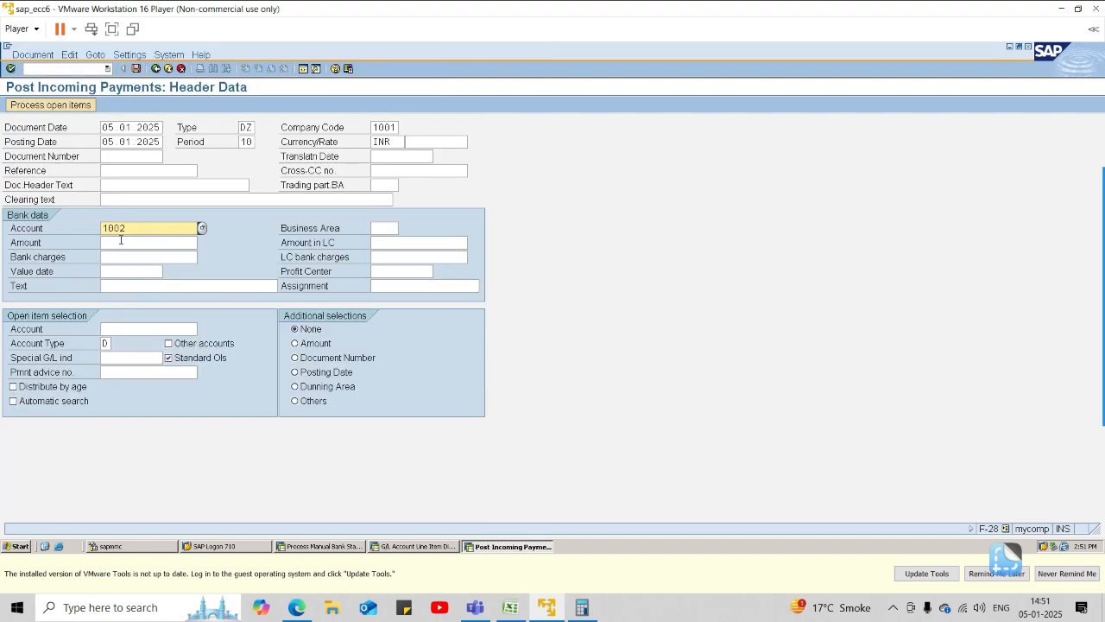
left_click(130, 240)
type("150000")
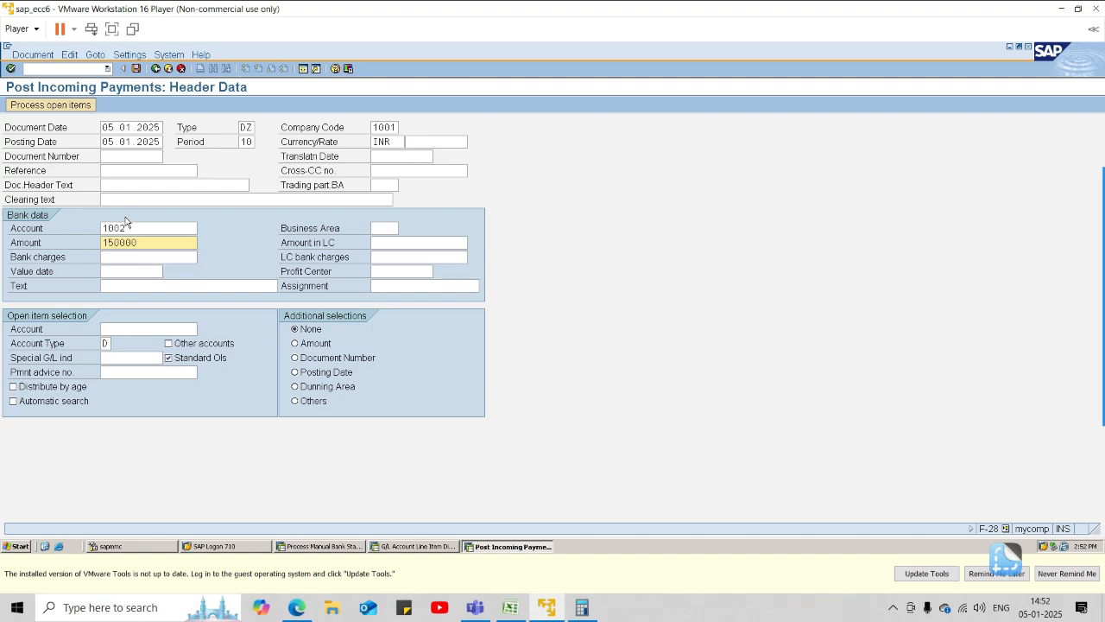
Set the bank data's value date to 05.01.2025 and its text to "payment received".
left_click(134, 256)
left_click(139, 272)
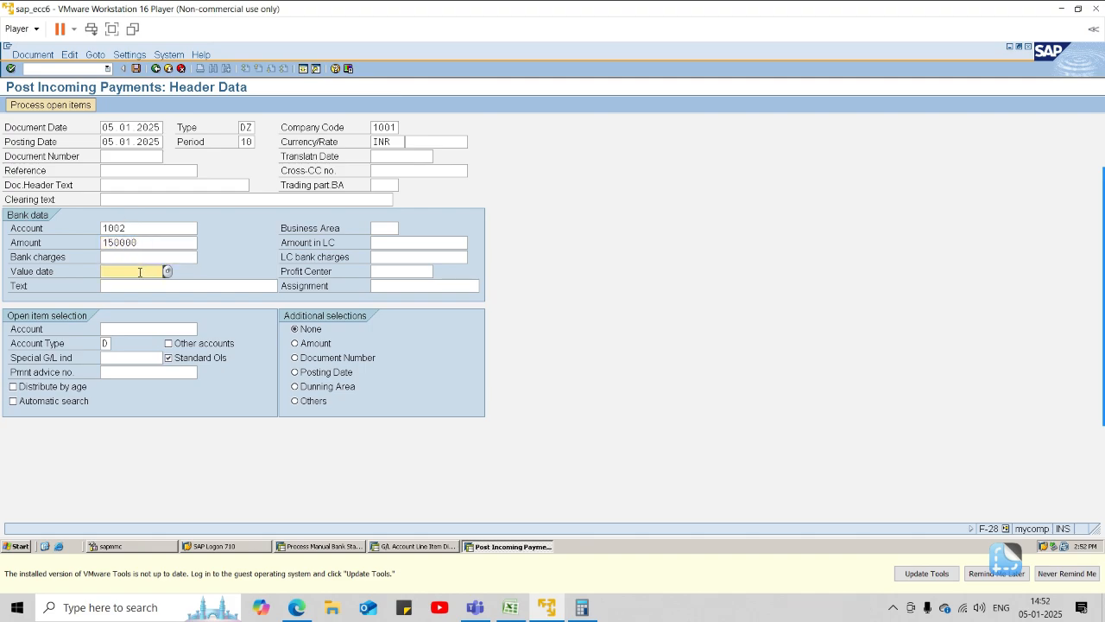
type("05.01.2025")
key("Tab")
key("Tab")
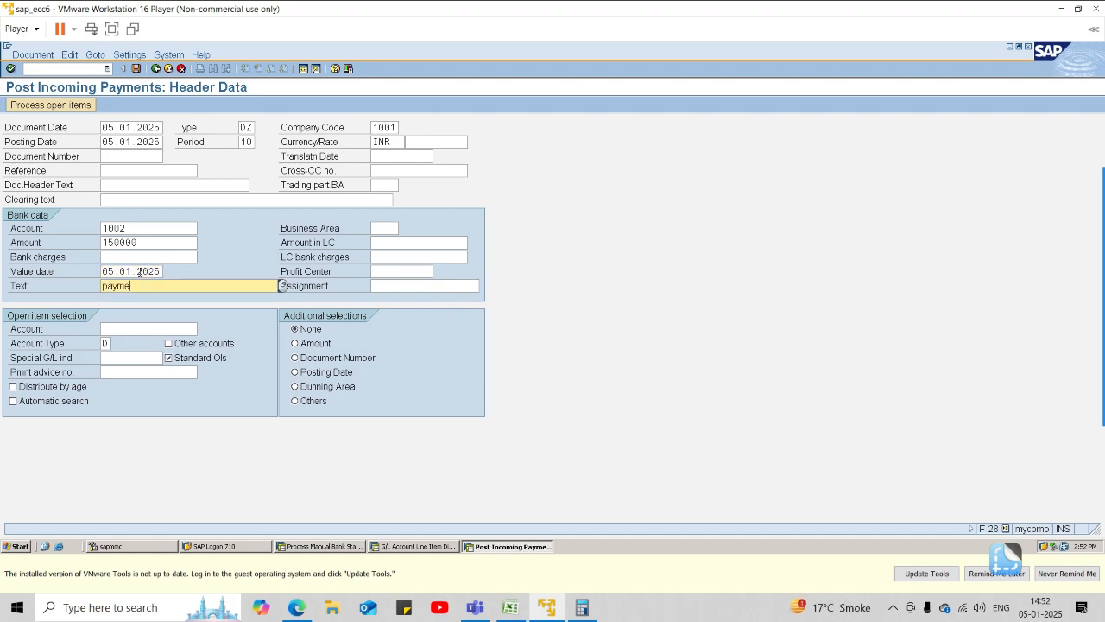
type("payment received")
key("Tab")
key("Tab")
key("Tab")
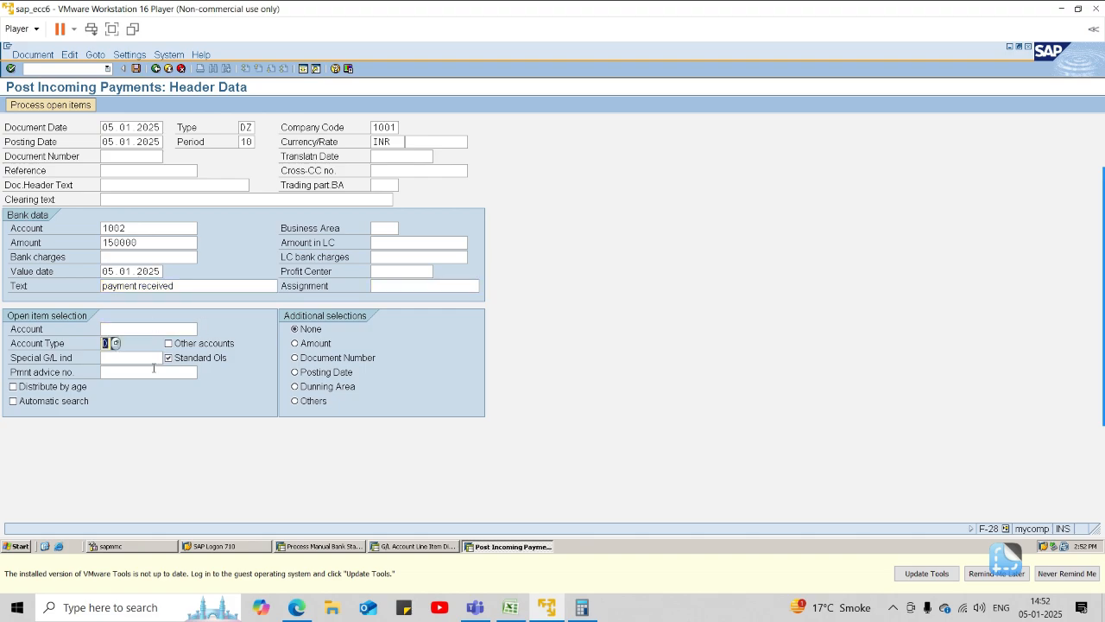
Select Sharma Traders from the customers of company code 1001 as the open item account and process its open items.
left_click(176, 329)
left_click(200, 328)
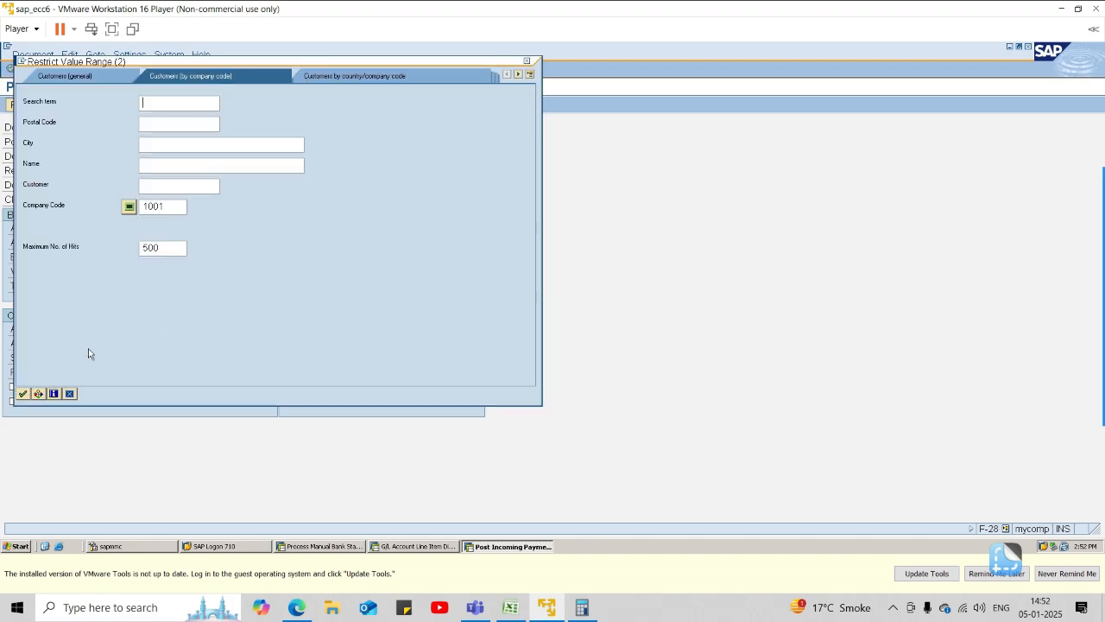
left_click(18, 390)
double_click(108, 152)
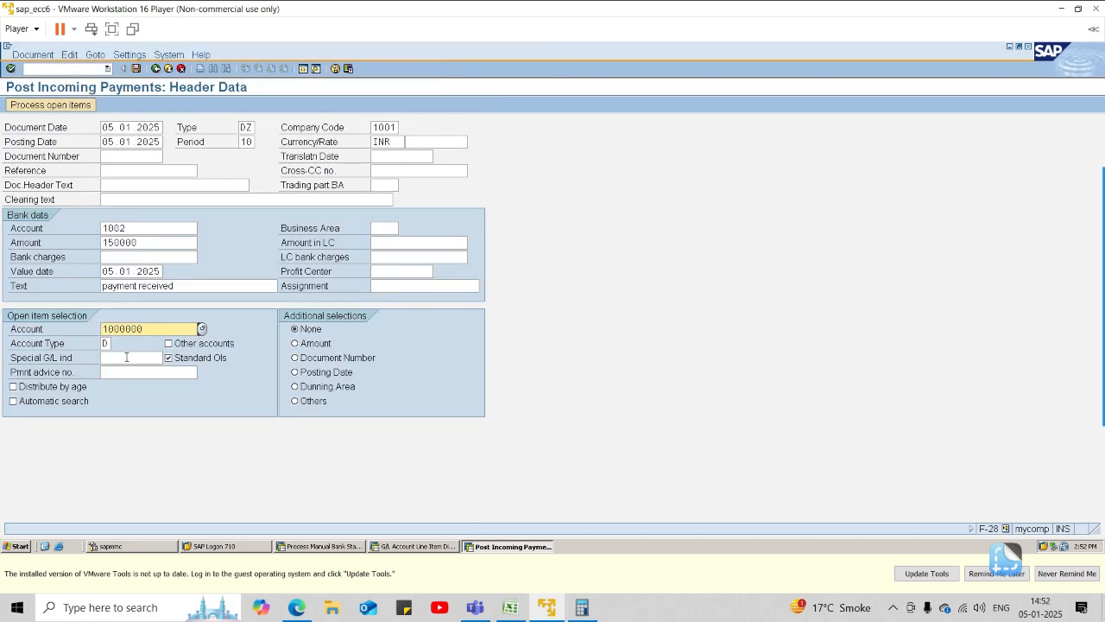
left_click(86, 105)
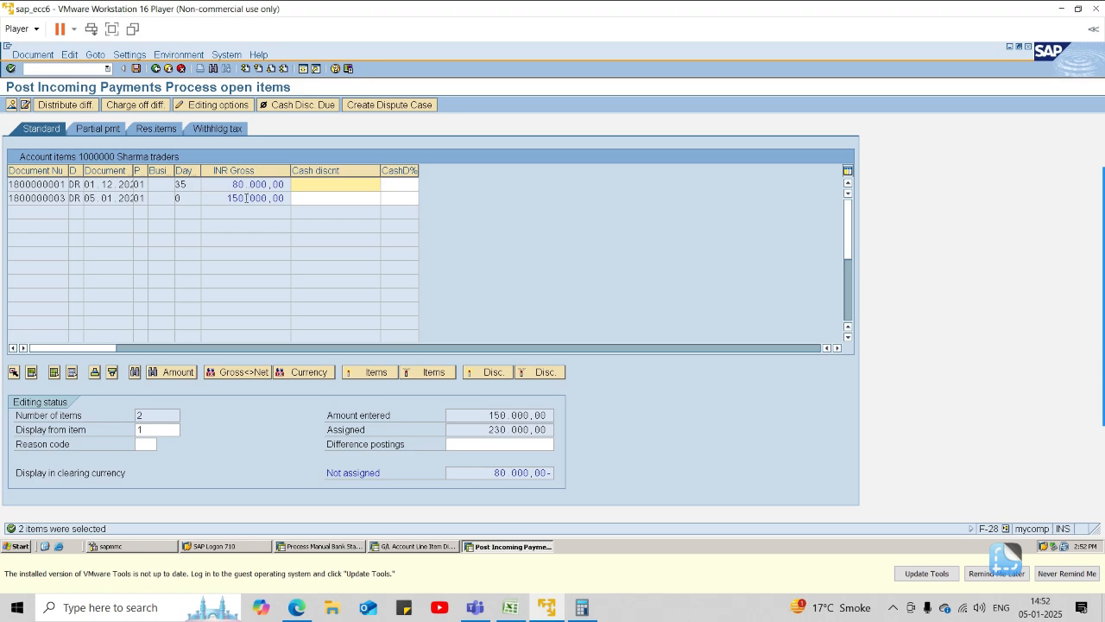
Deactivate the 80.000,00 open item, keep the 150.000,00 invoice assigned, and post the incoming payment.
double_click(246, 198)
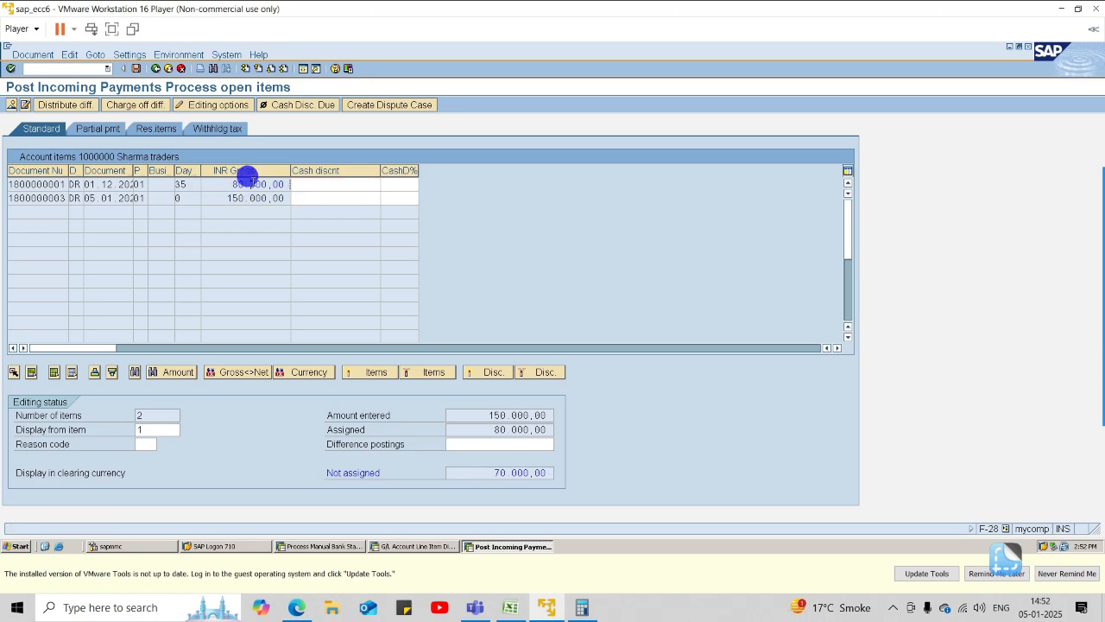
double_click(254, 185)
double_click(253, 183)
double_click(268, 185)
double_click(264, 198)
left_click(134, 68)
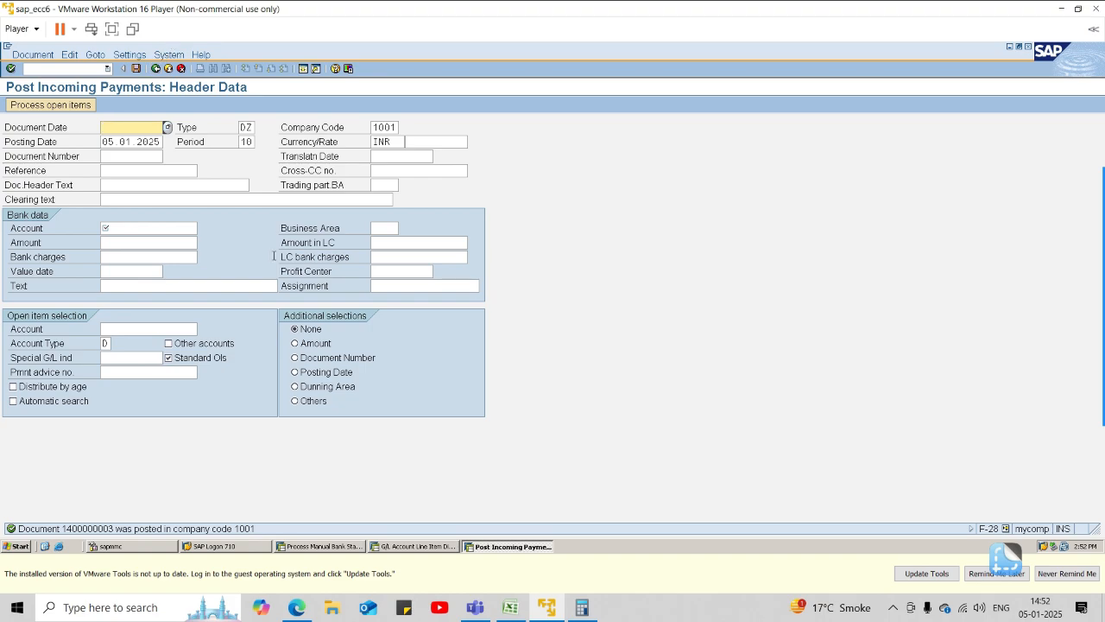
Switch to the G/L account line item display and refresh it to check the items on accounts 1001 and 1002.
left_click(417, 546)
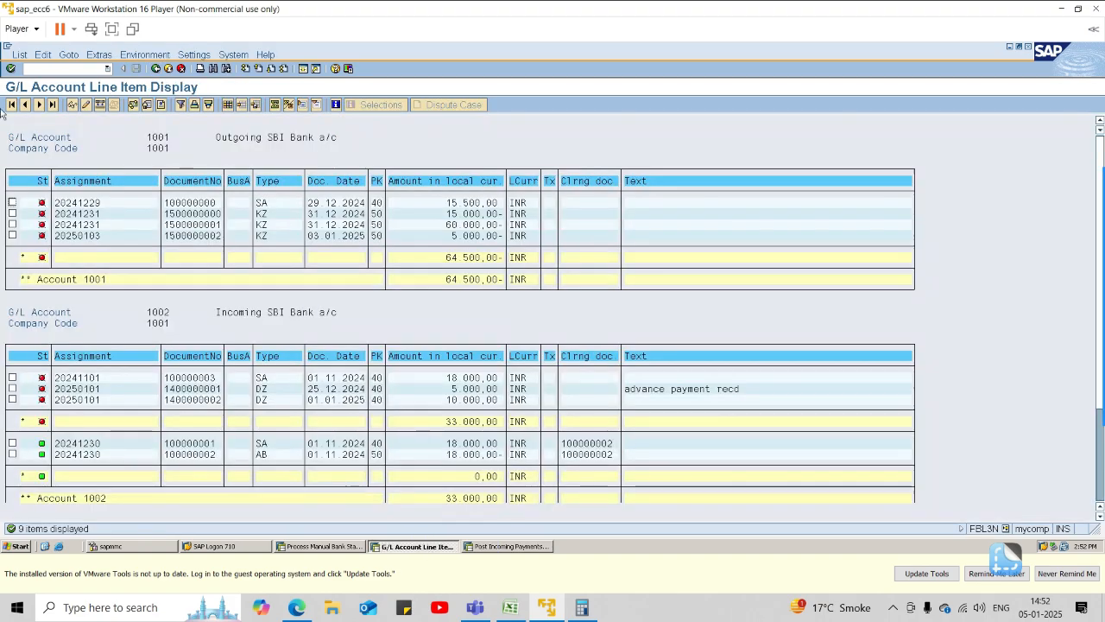
left_click(19, 55)
left_click(30, 77)
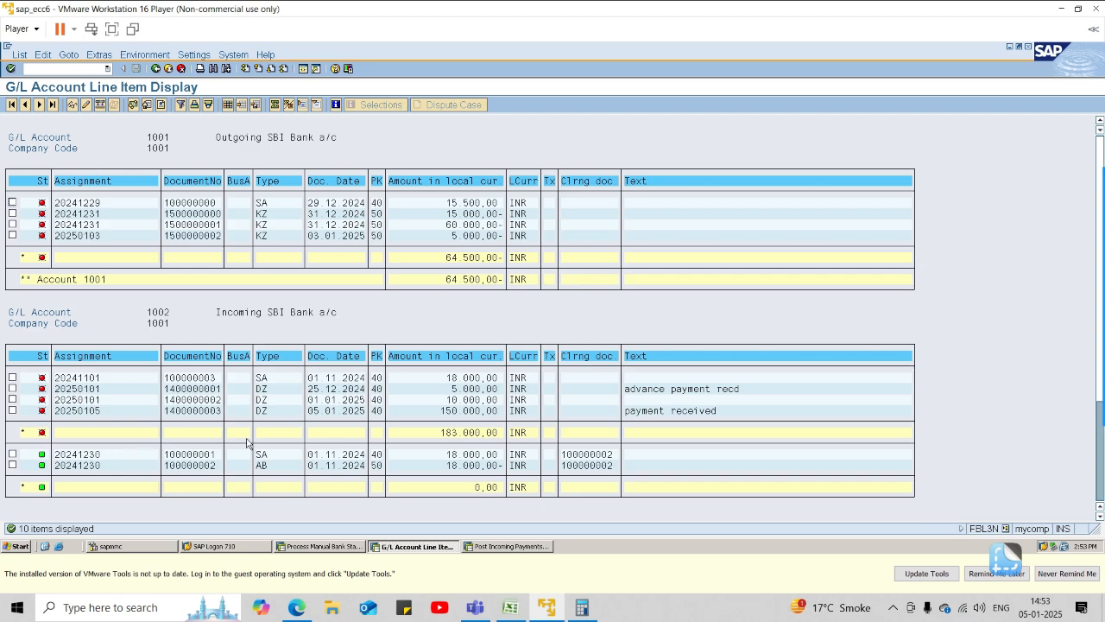
left_click(1093, 244)
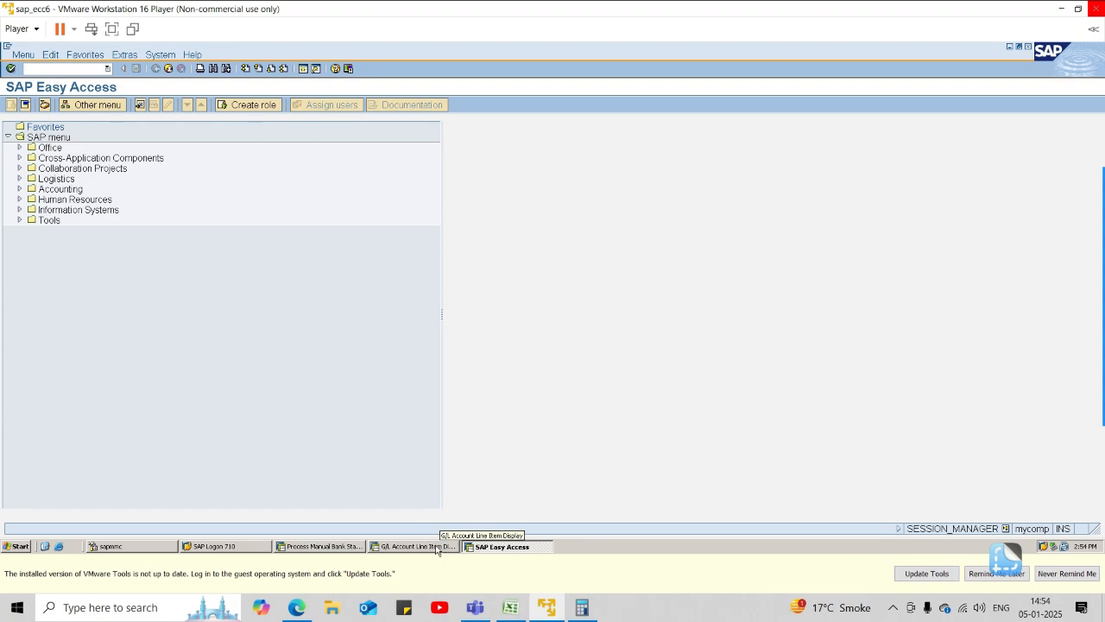
left_click(346, 547)
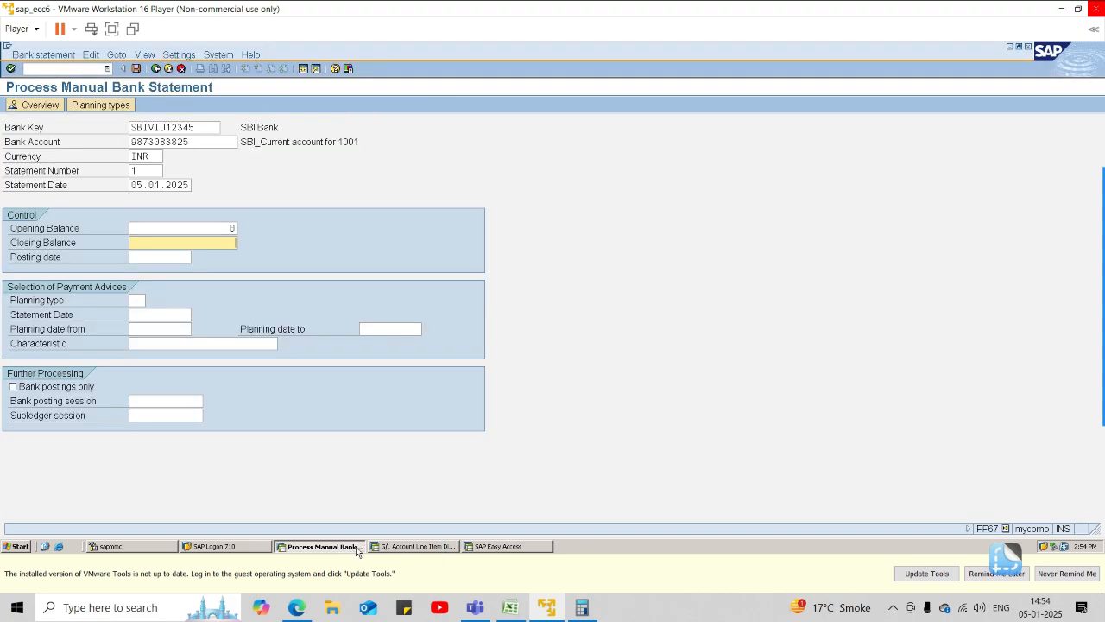
left_click(376, 547)
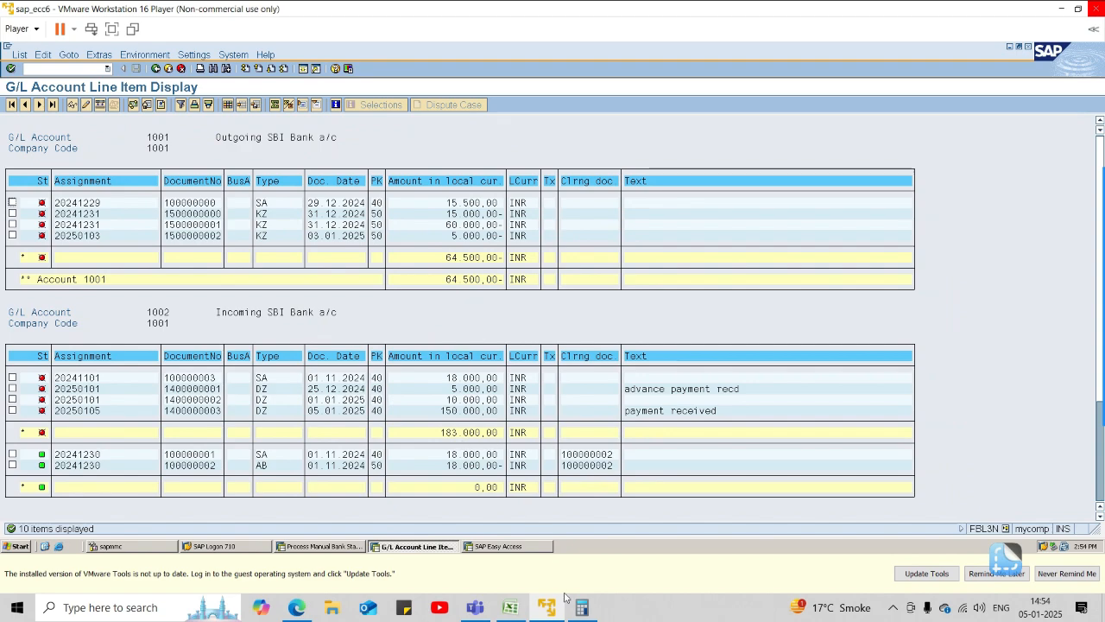
left_click(511, 607)
left_click(532, 460)
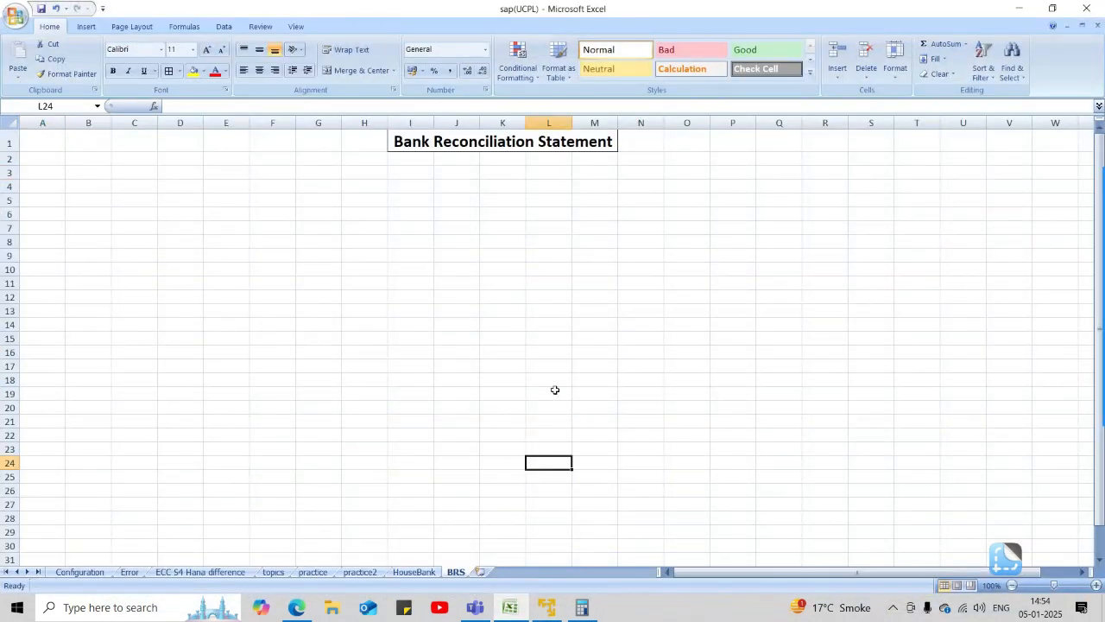
type("=1830")
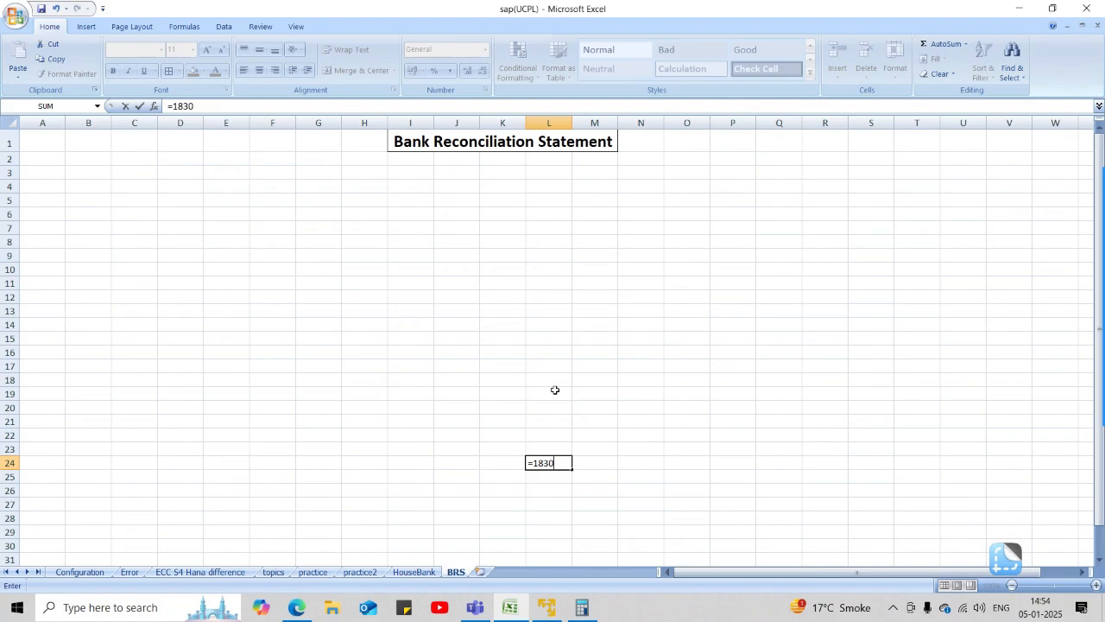
type("00-64")
type("00")
key("BackSpace")
key("BackSpace")
type("0")
key("BackSpace")
type("500")
key("Return")
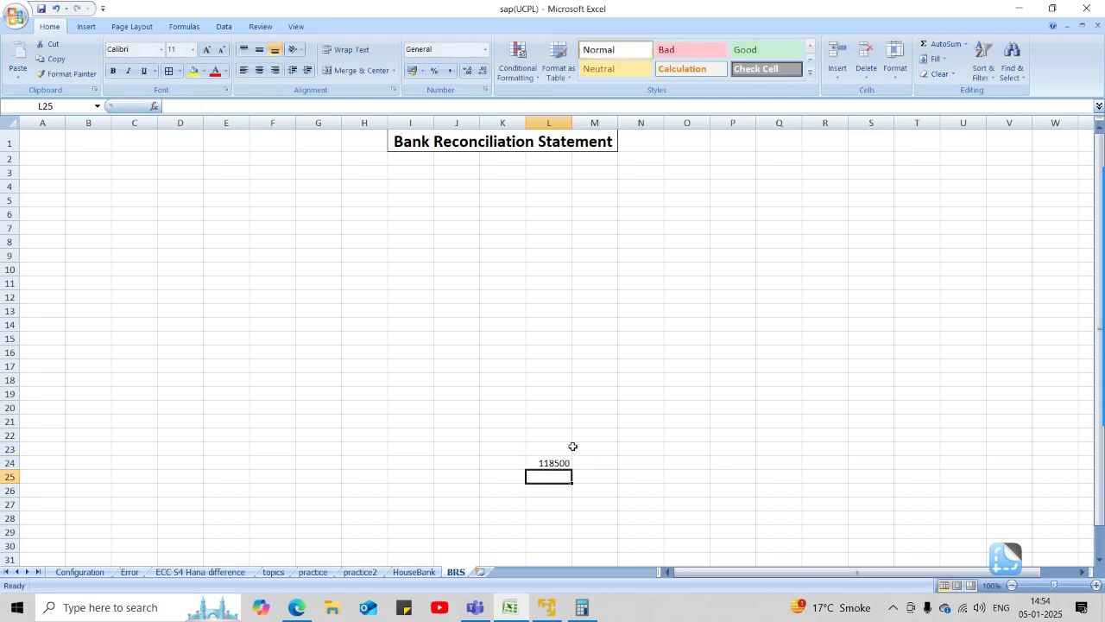
left_click(566, 464)
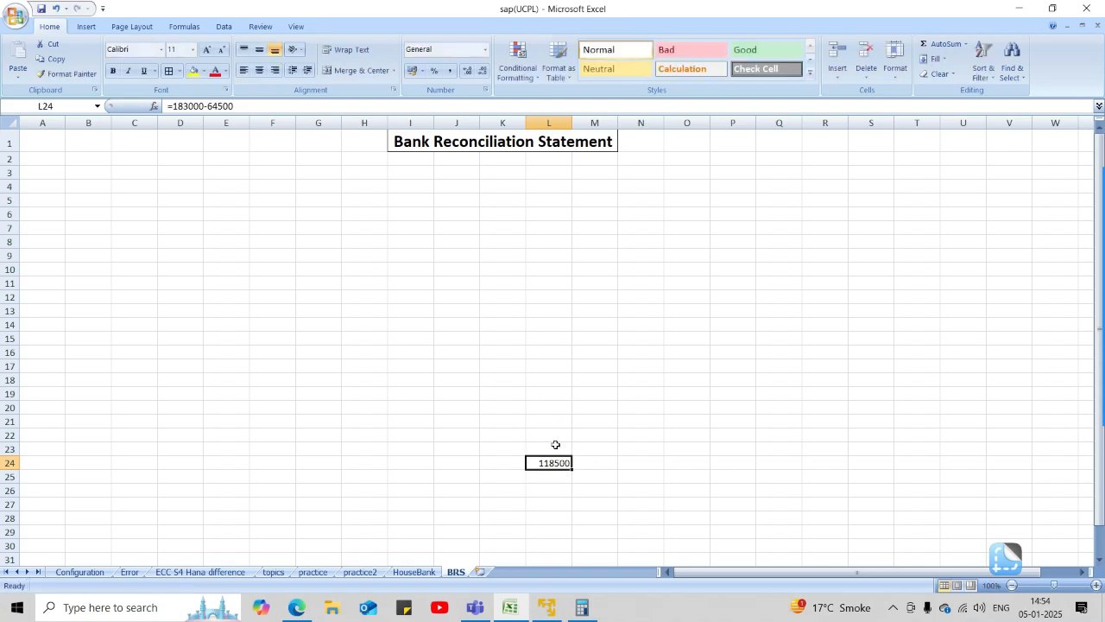
Switch back to SAP, set the manual bank statement's closing balance to 118.500,00, and continue to the bank statement items.
key("alt+Tab")
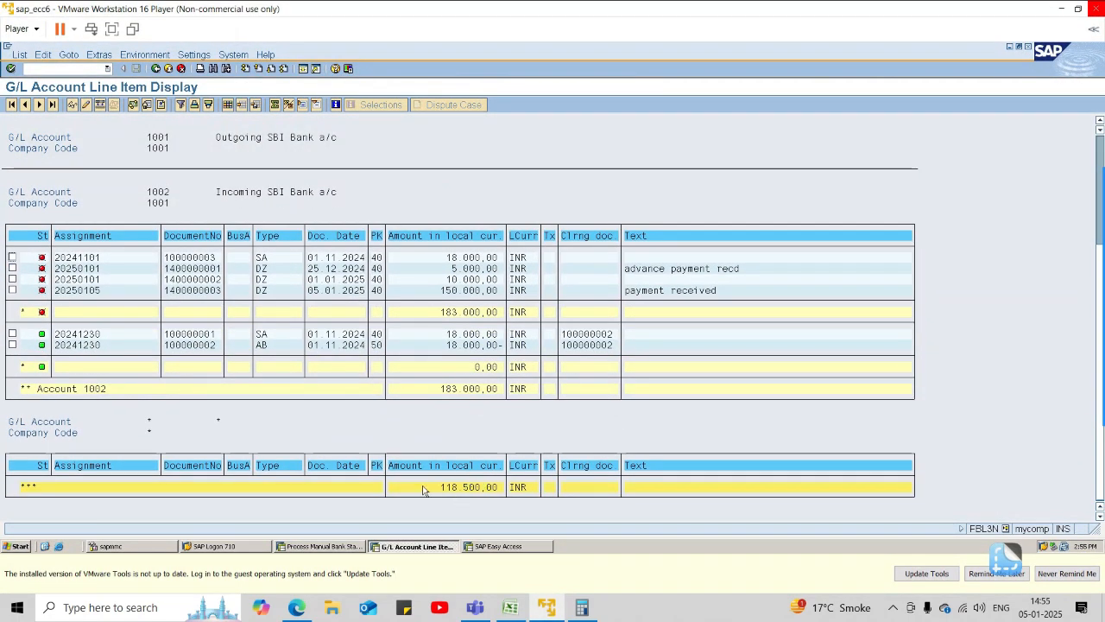
left_click(350, 548)
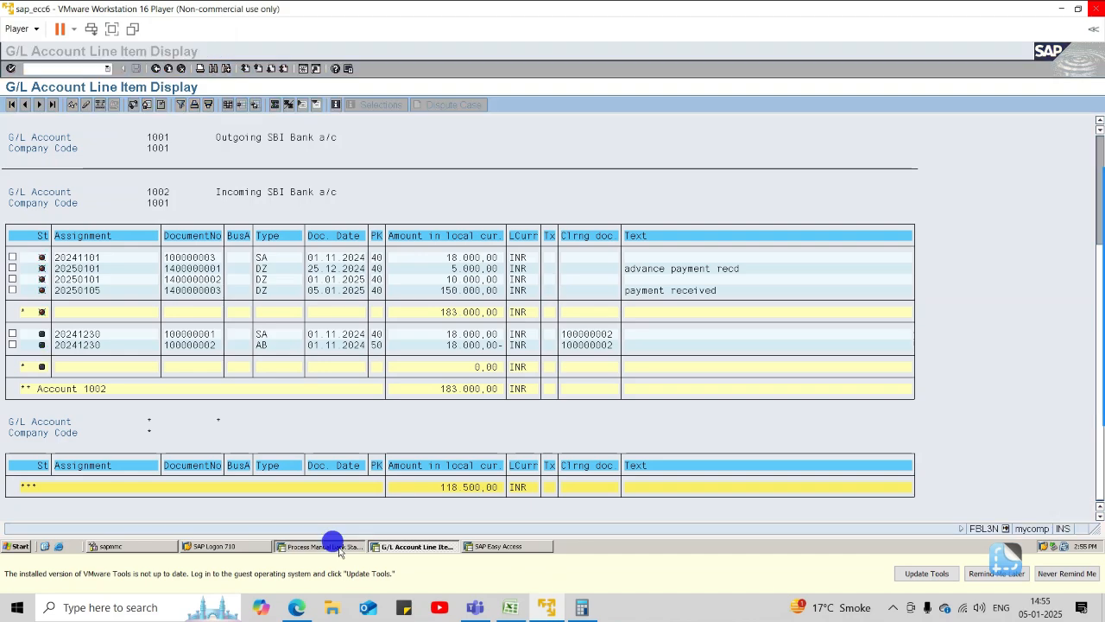
key("alt+Tab")
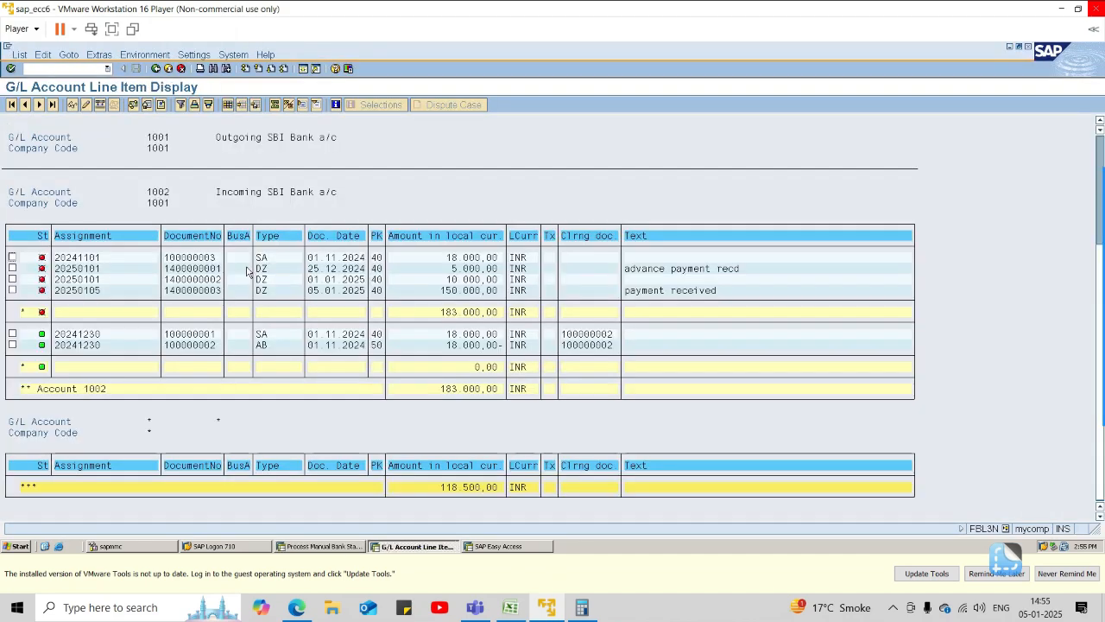
key("alt+Tab")
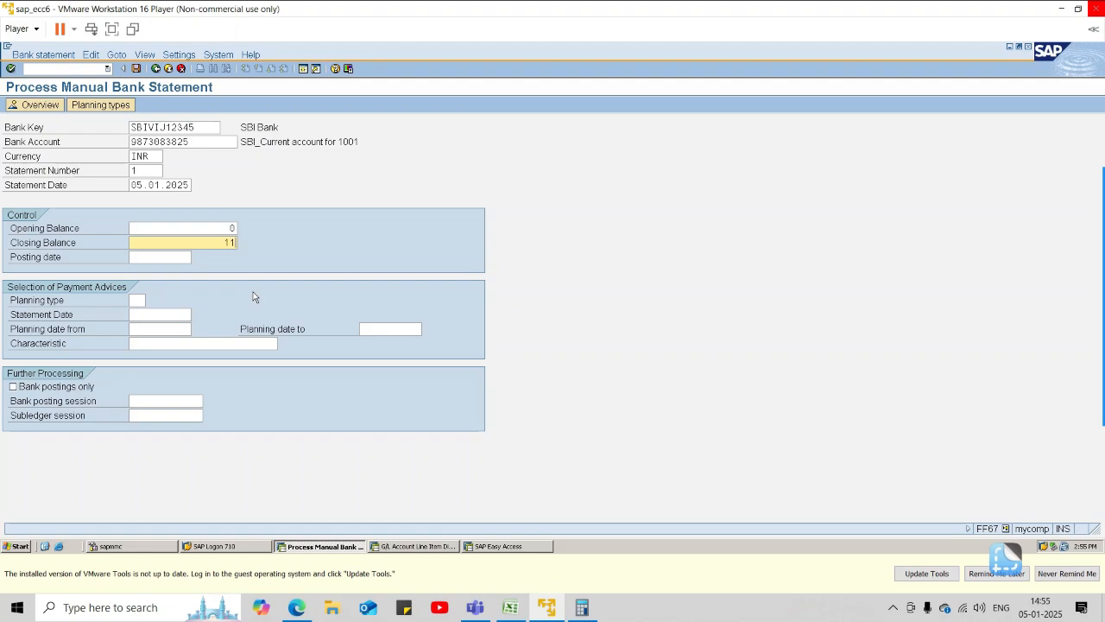
type(".500")
type(".")
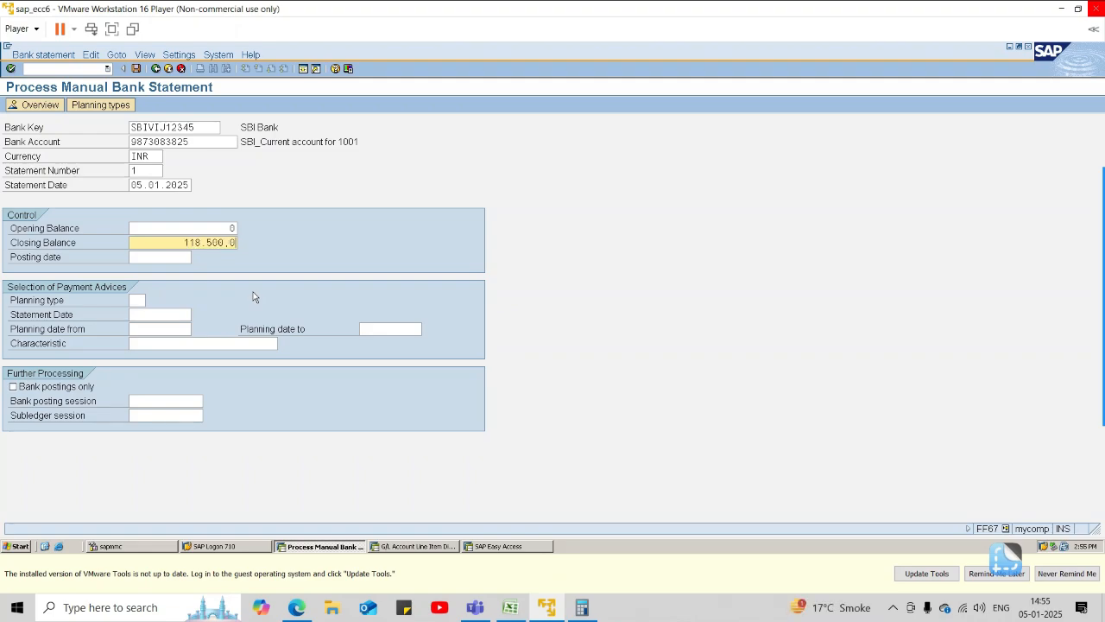
type("00")
key("Return")
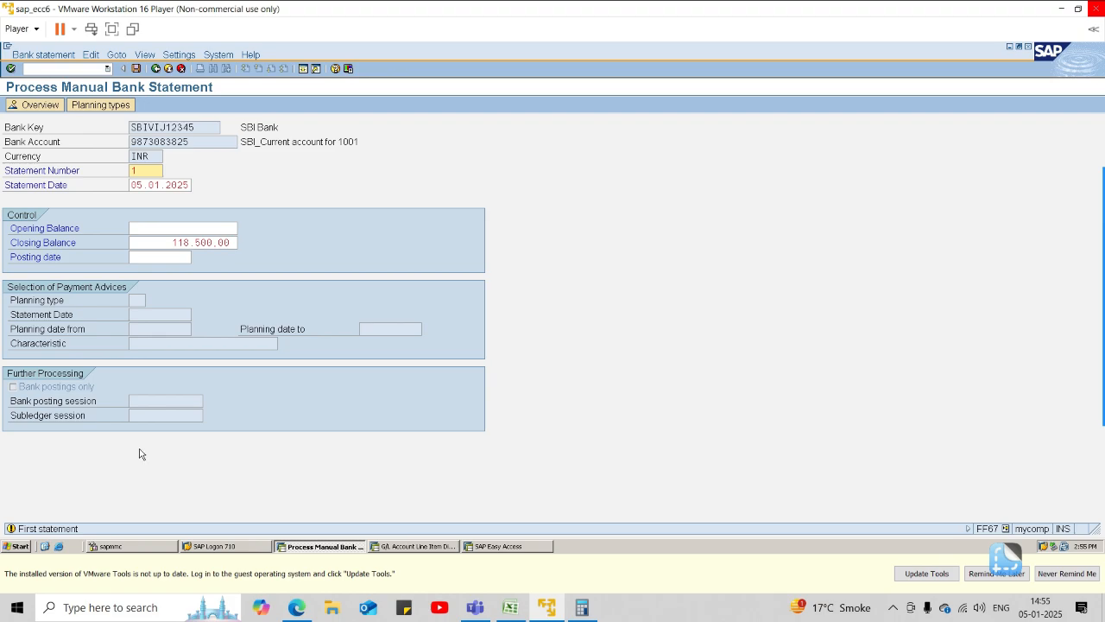
key("Return")
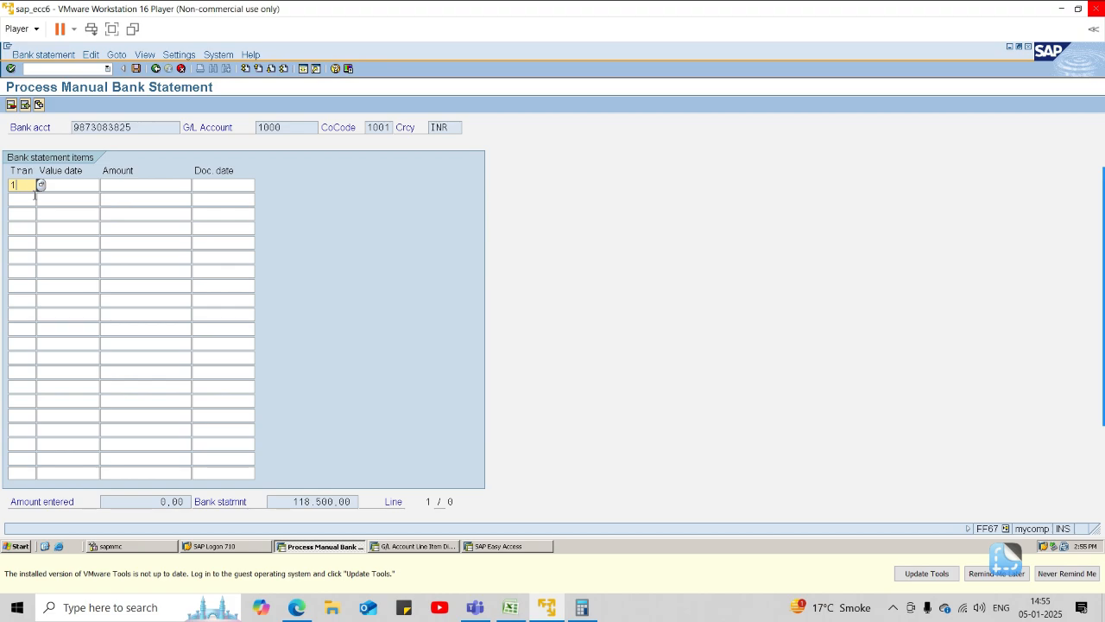
Enter the first bank statement item with transaction 1sin and amount 183000, taken from the account 1002 line items.
key("Tab")
key("Tab")
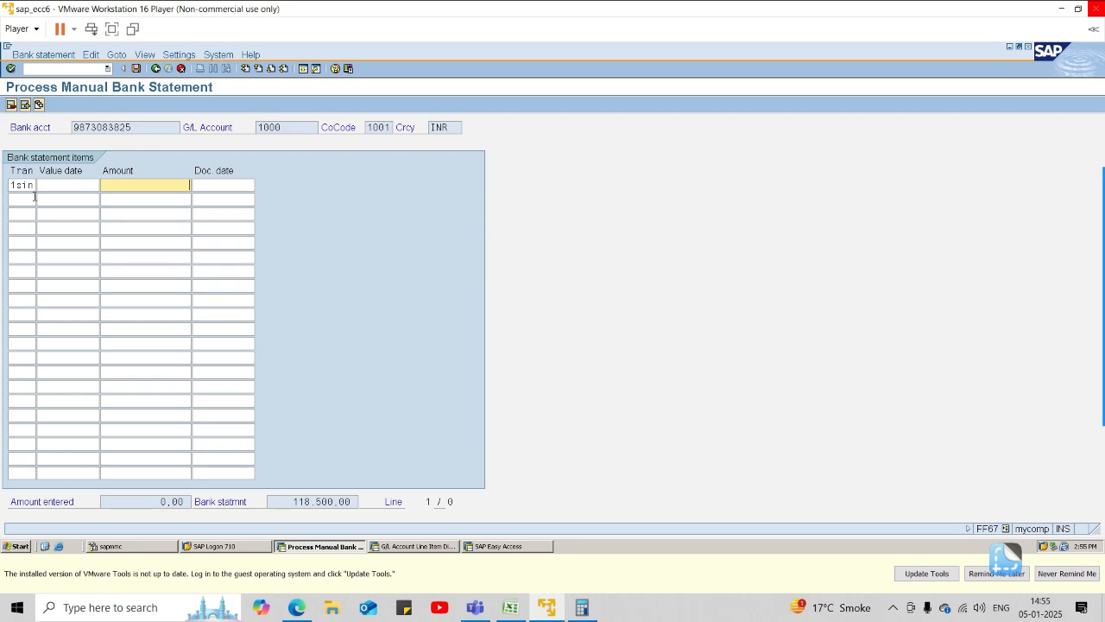
left_click(436, 553)
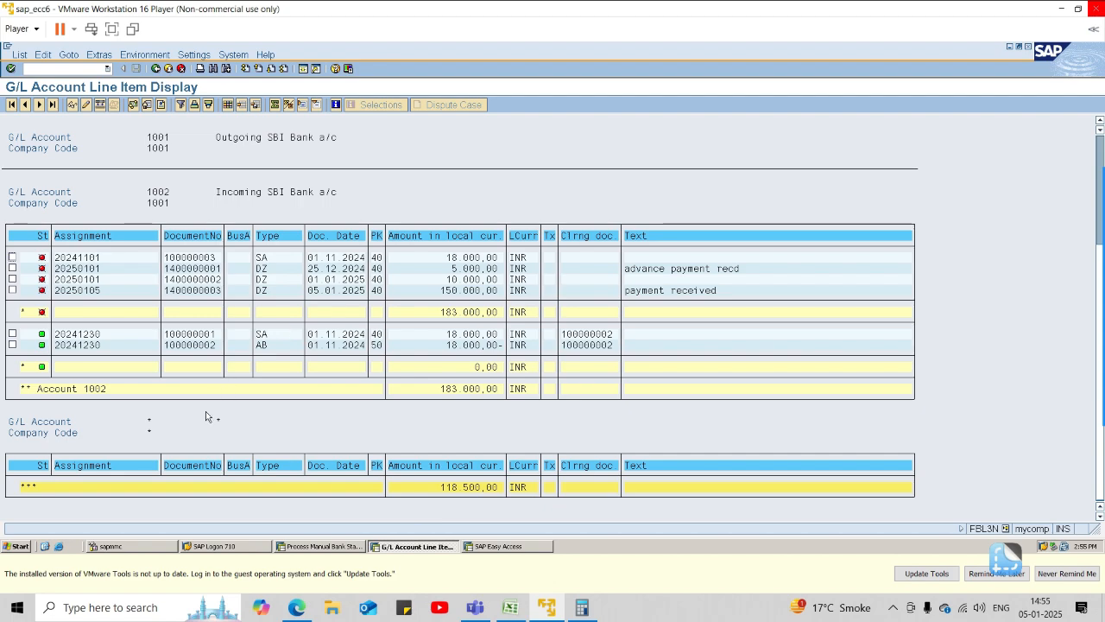
scroll(205, 416, "up", 5)
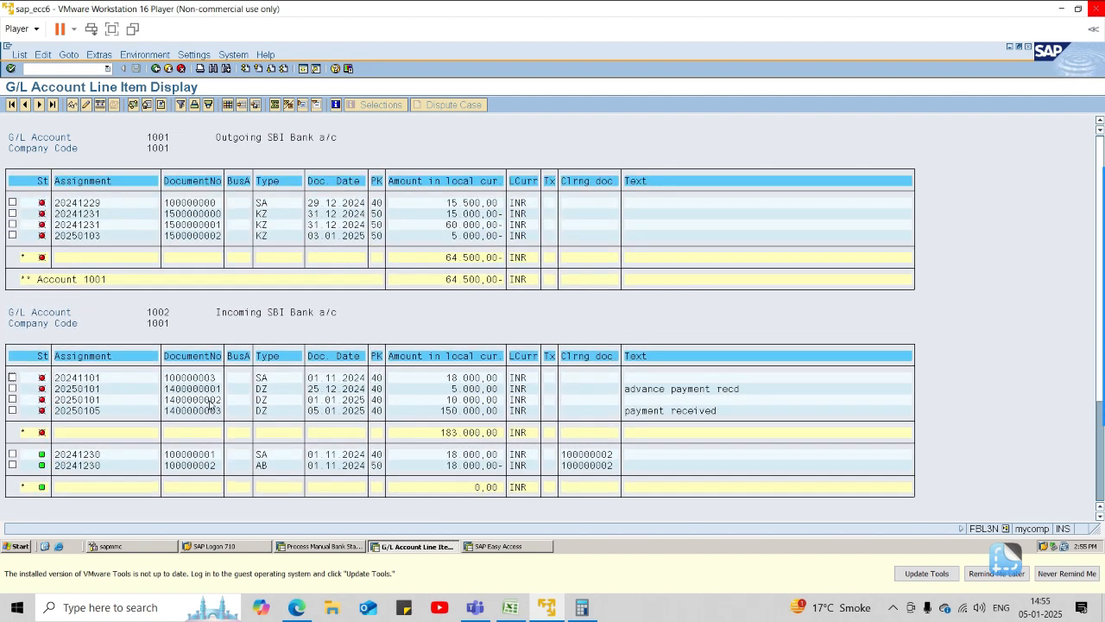
left_click(321, 546)
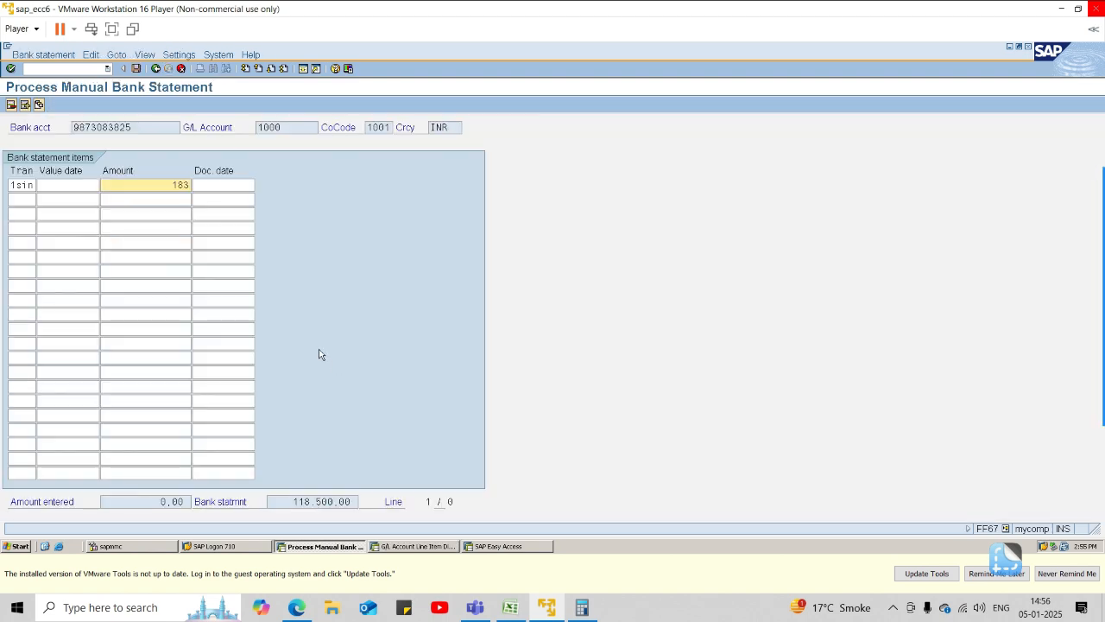
type("183000")
key("Tab")
Enter the second bank statement item with transaction 1sot and amount 64500, checking the account 1001 total.
key("Tab")
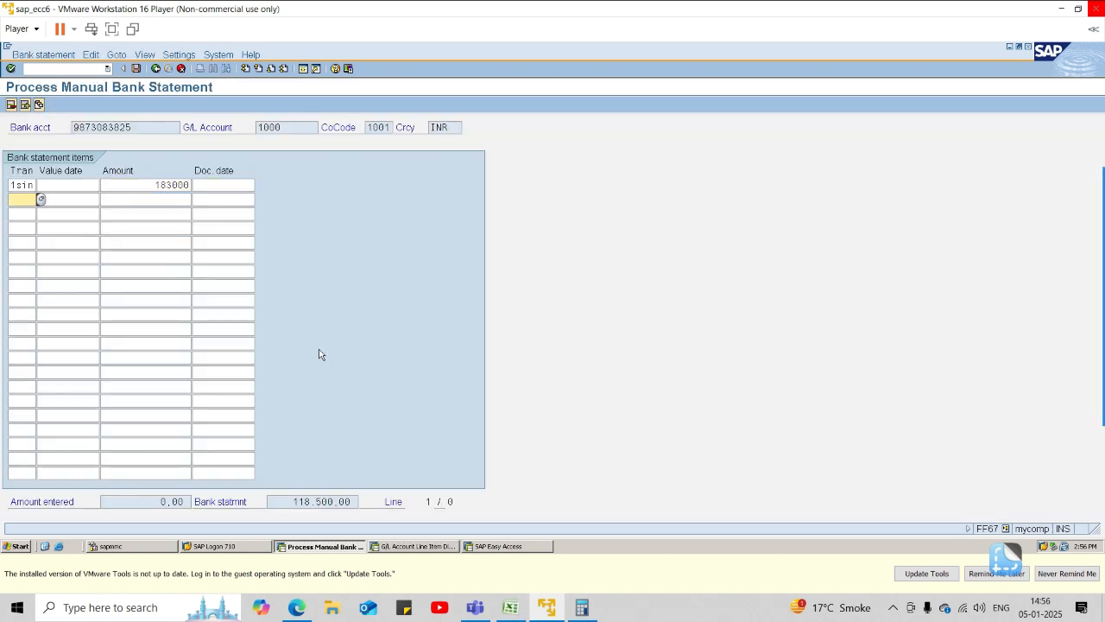
type("1sou")
key("Tab")
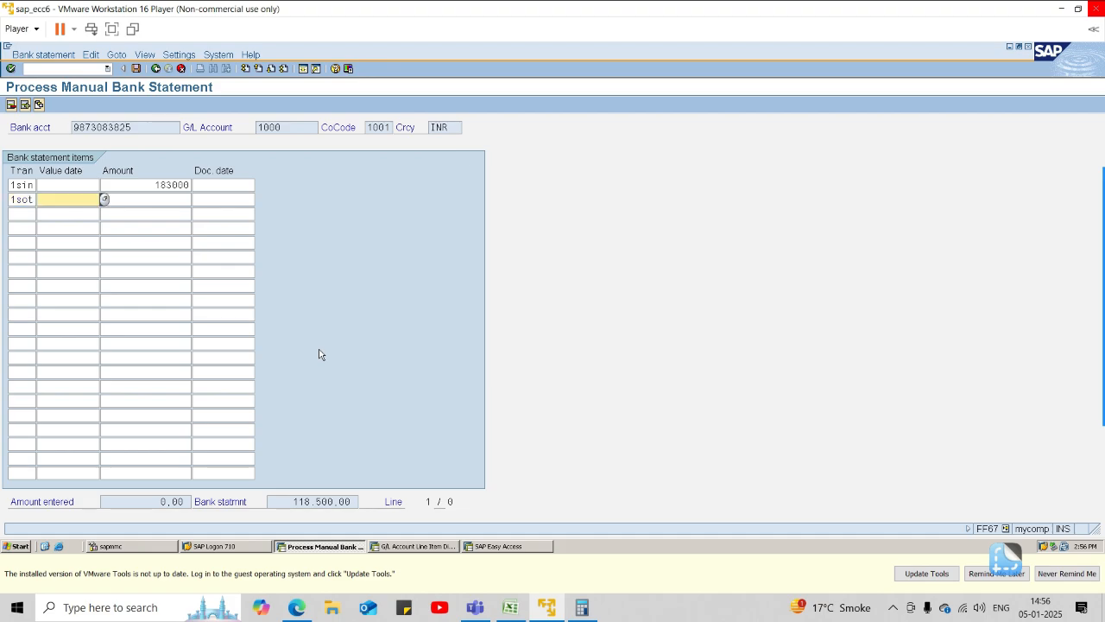
key("Tab")
key("alt+Tab")
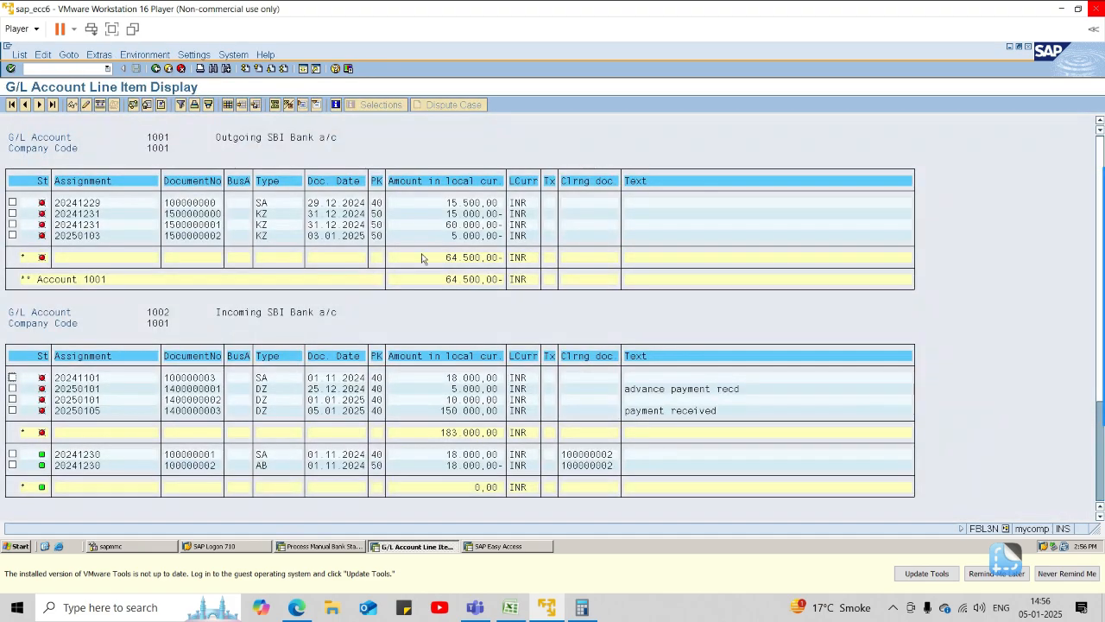
key("alt+Tab")
type("64500")
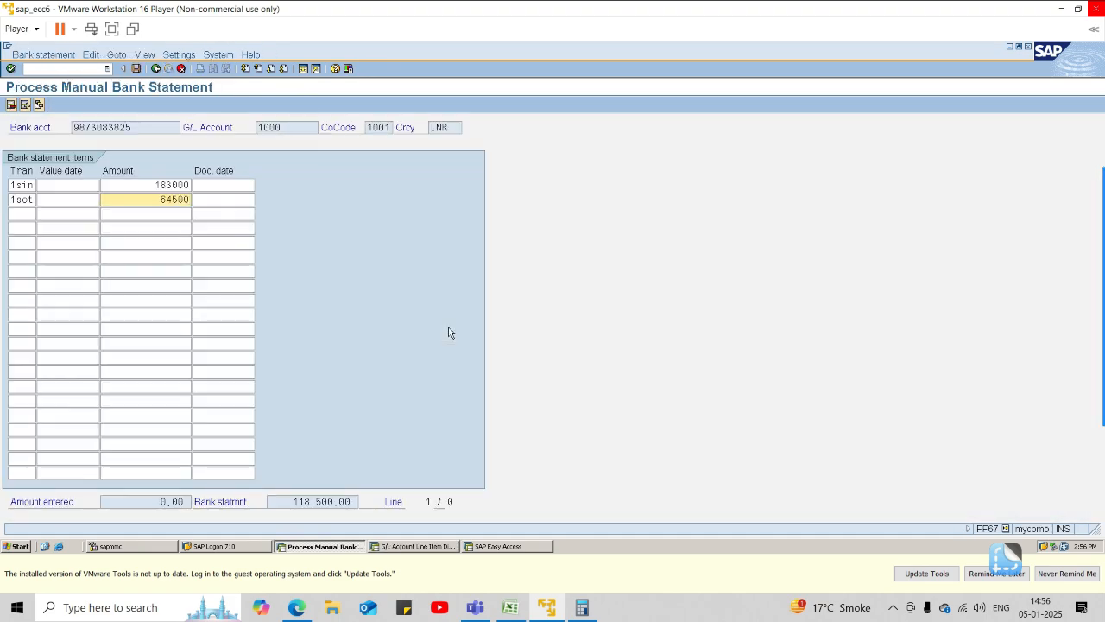
key("Tab")
key("Tab")
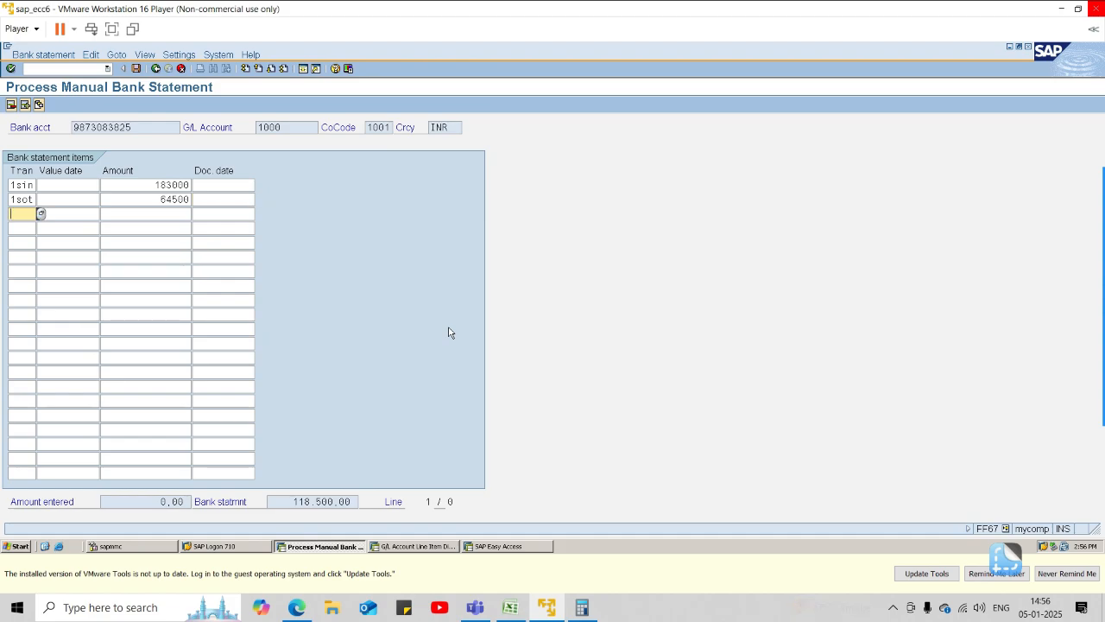
Start the third bank statement item with transaction 1hbc.
type("1hc")
key("Tab")
key("Tab")
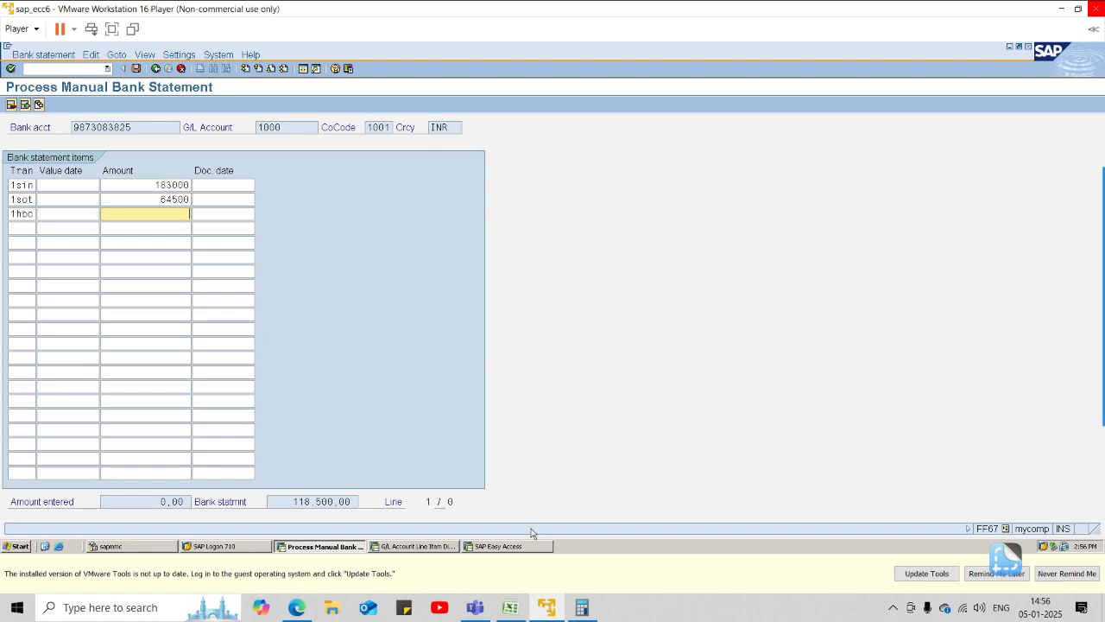
Return to the G/L line item display's selection screen and add account 3003, Bank charges-SBI, as a single value to the G/L account selection.
left_click(434, 546)
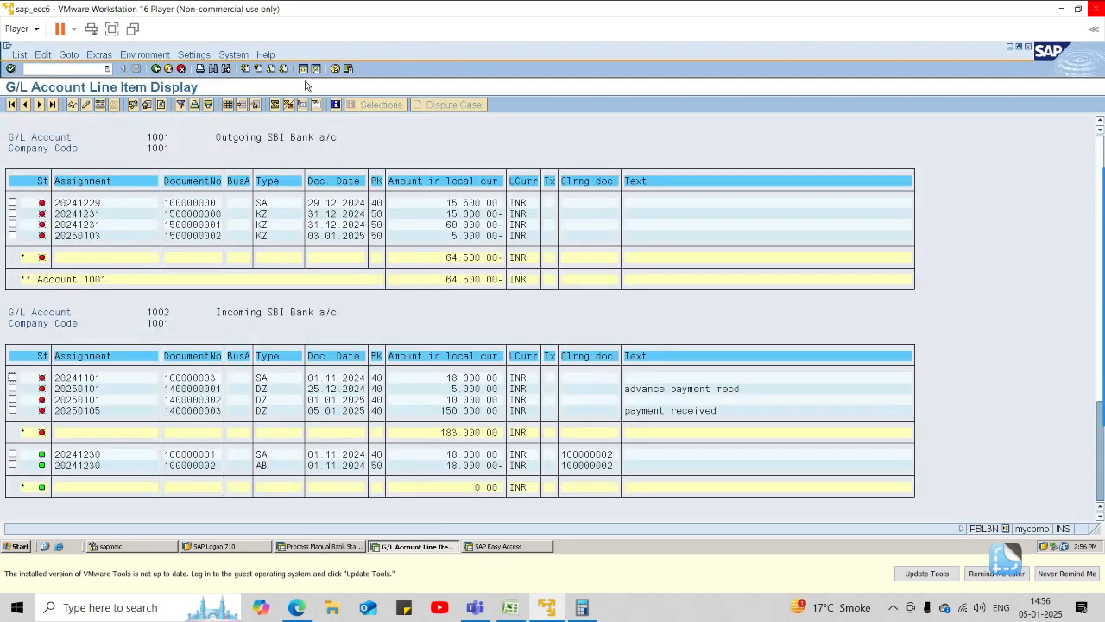
left_click(156, 69)
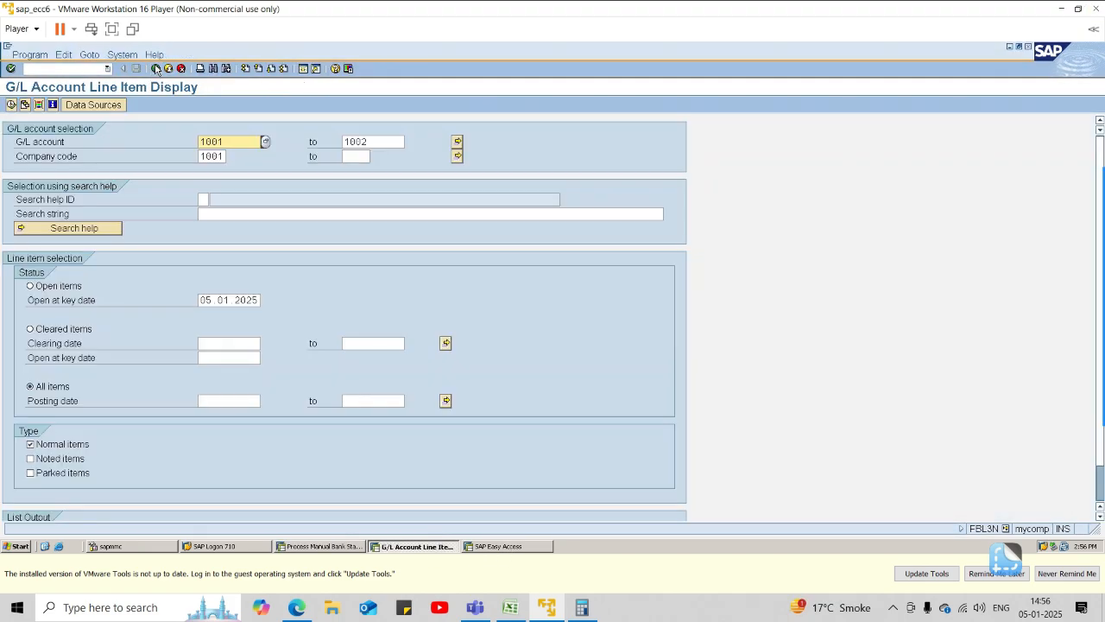
left_click(265, 143)
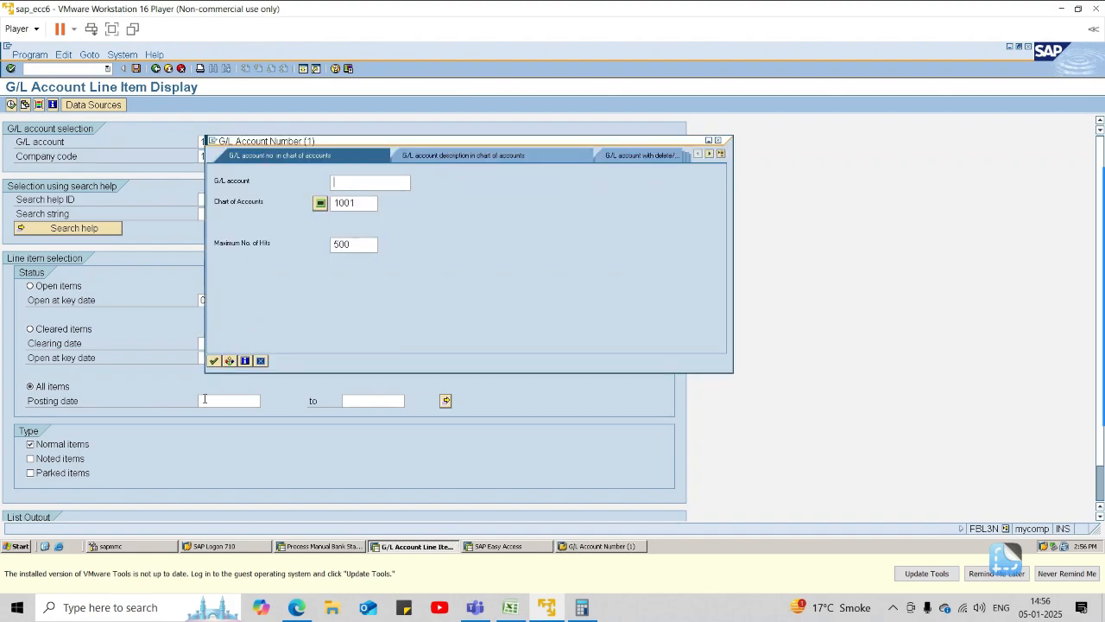
left_click(718, 139)
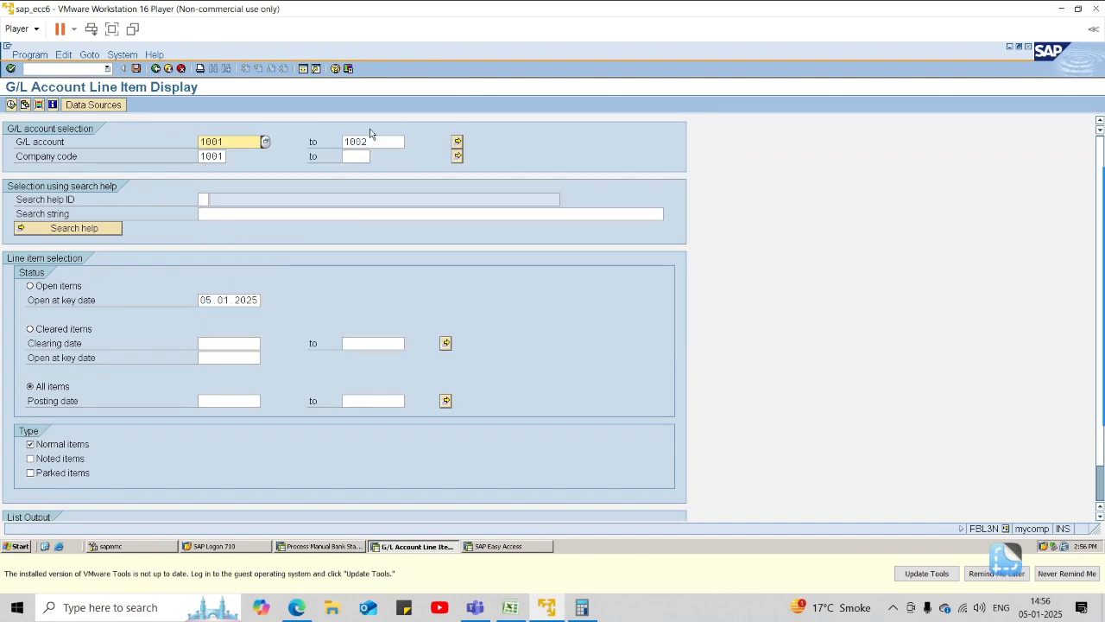
left_click(458, 141)
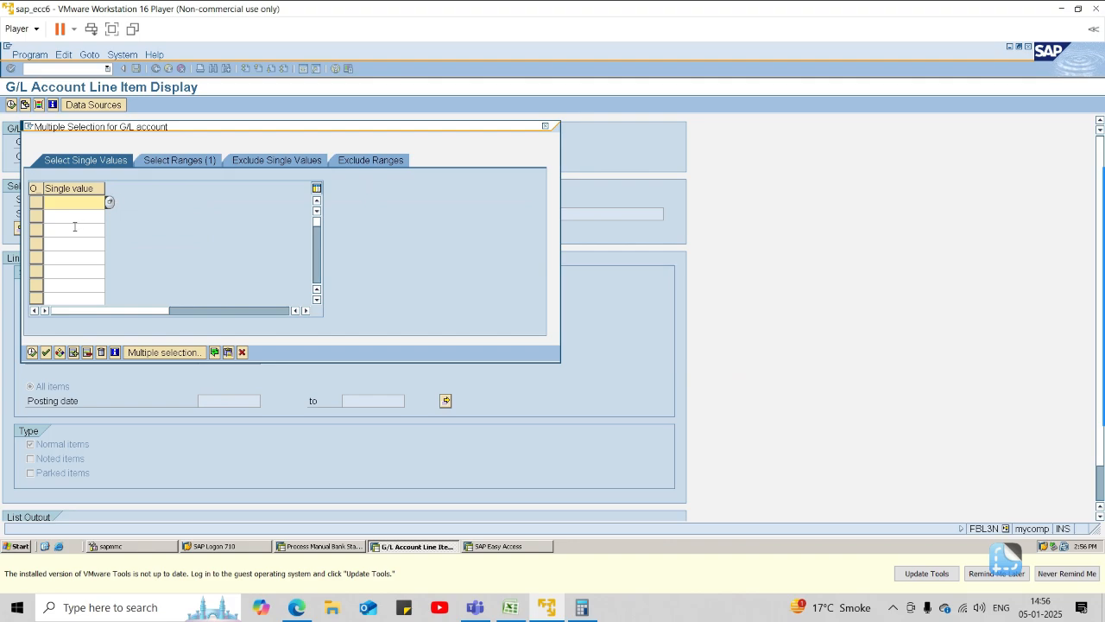
left_click(110, 202)
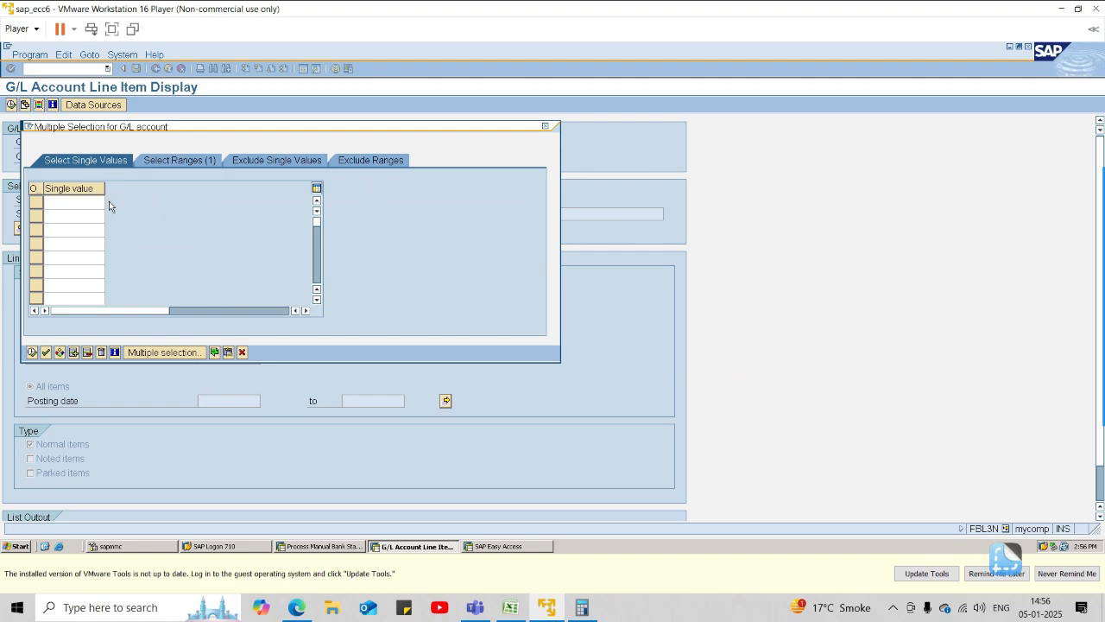
left_click(46, 422)
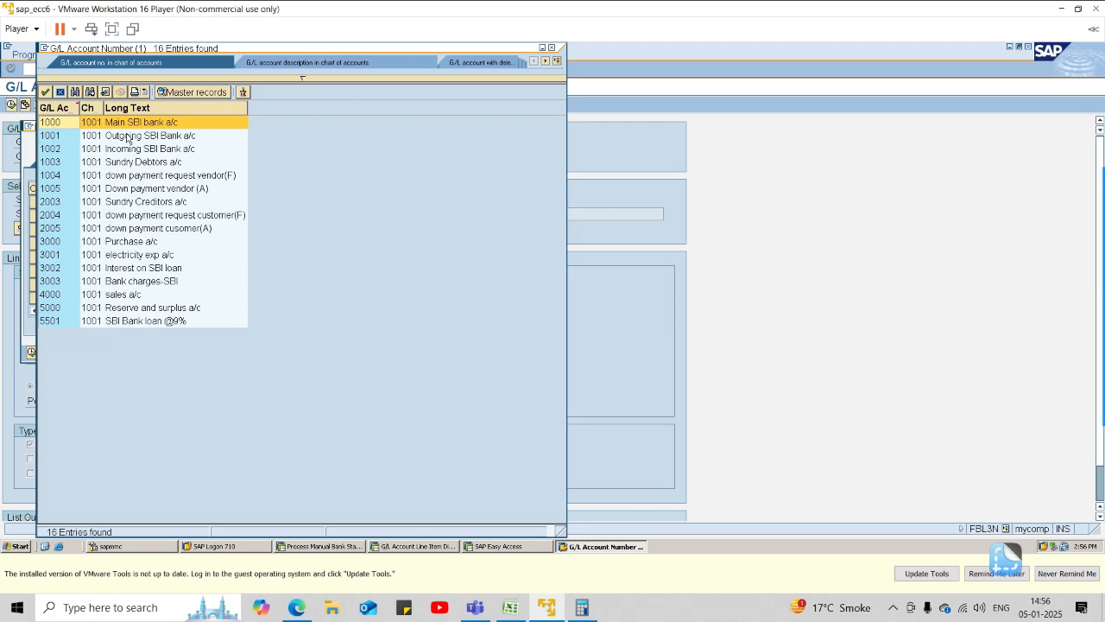
double_click(62, 281)
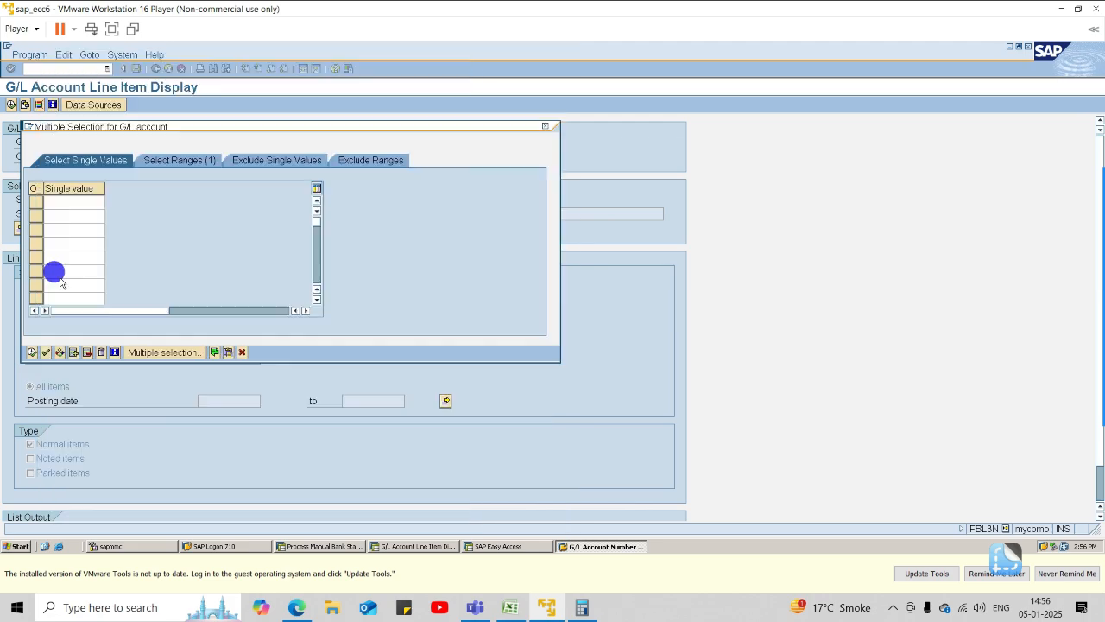
left_click(33, 352)
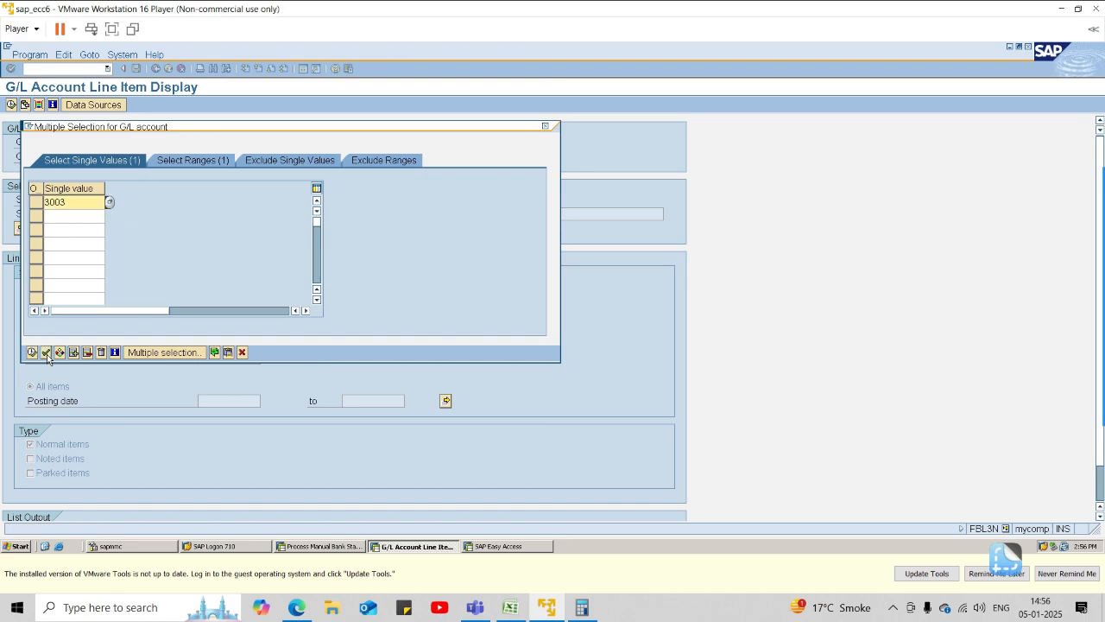
left_click(36, 206)
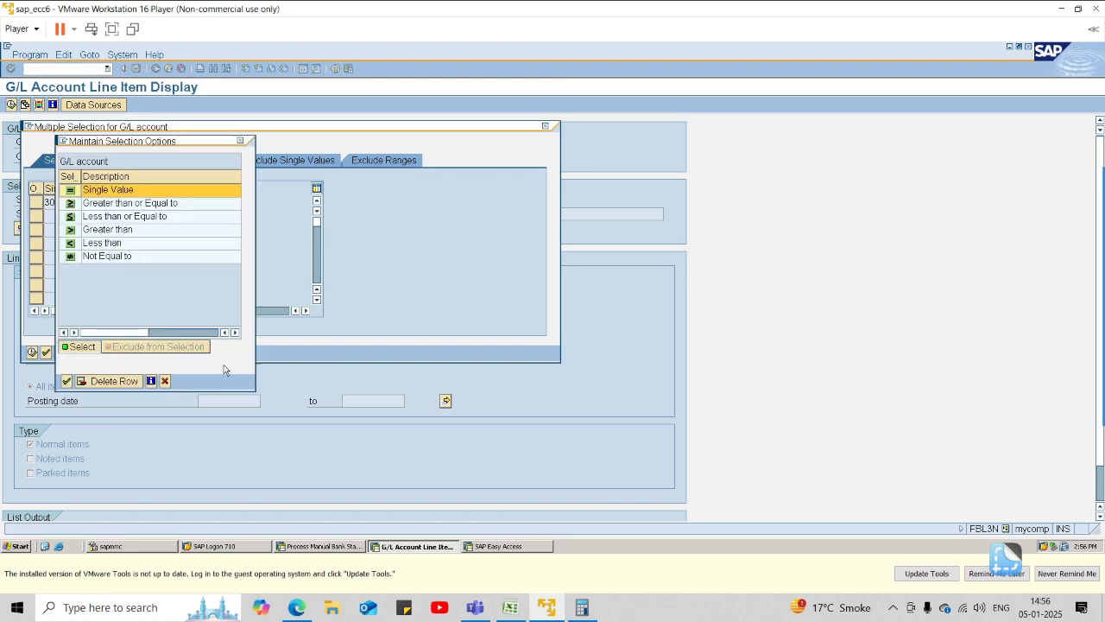
left_click(164, 381)
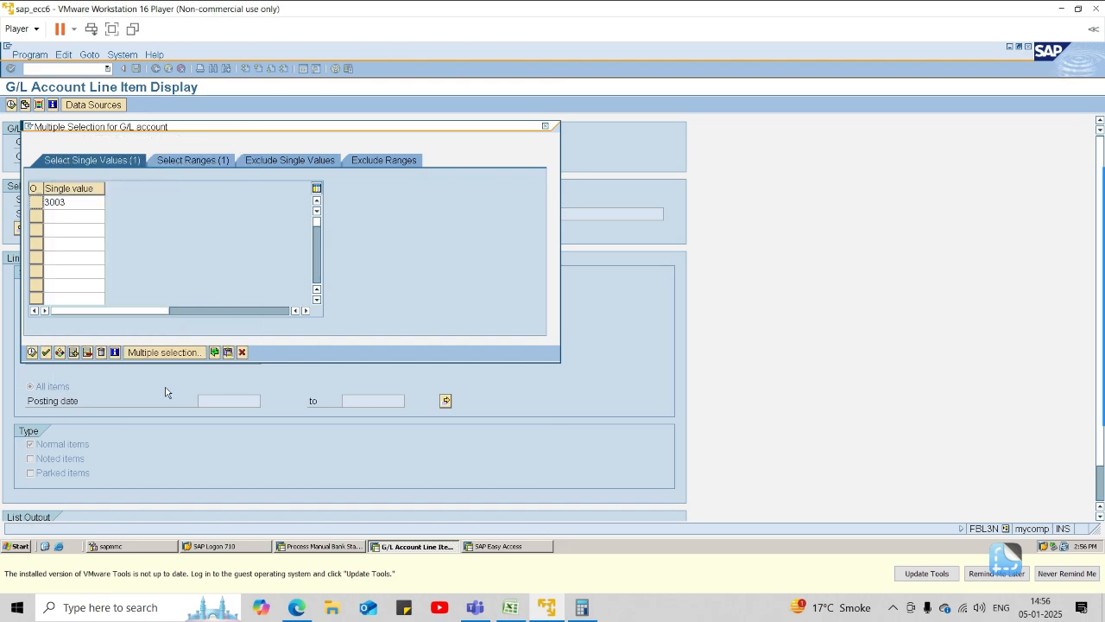
left_click(32, 352)
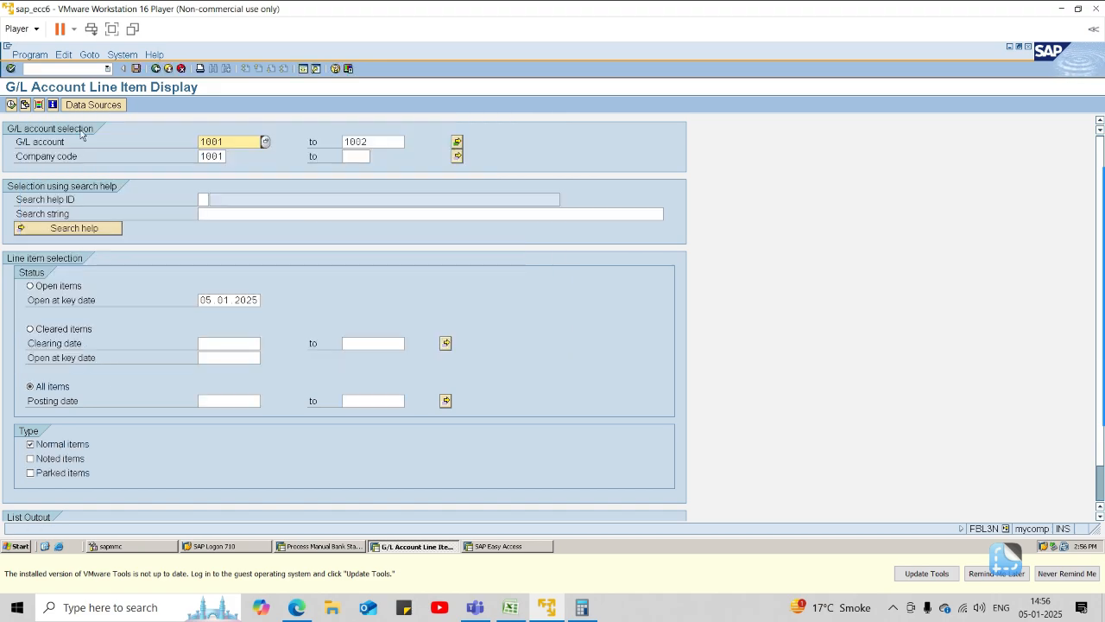
Run the G/L line item display with the extended account selection, review the listed accounts, and return to the selection screen.
left_click(11, 105)
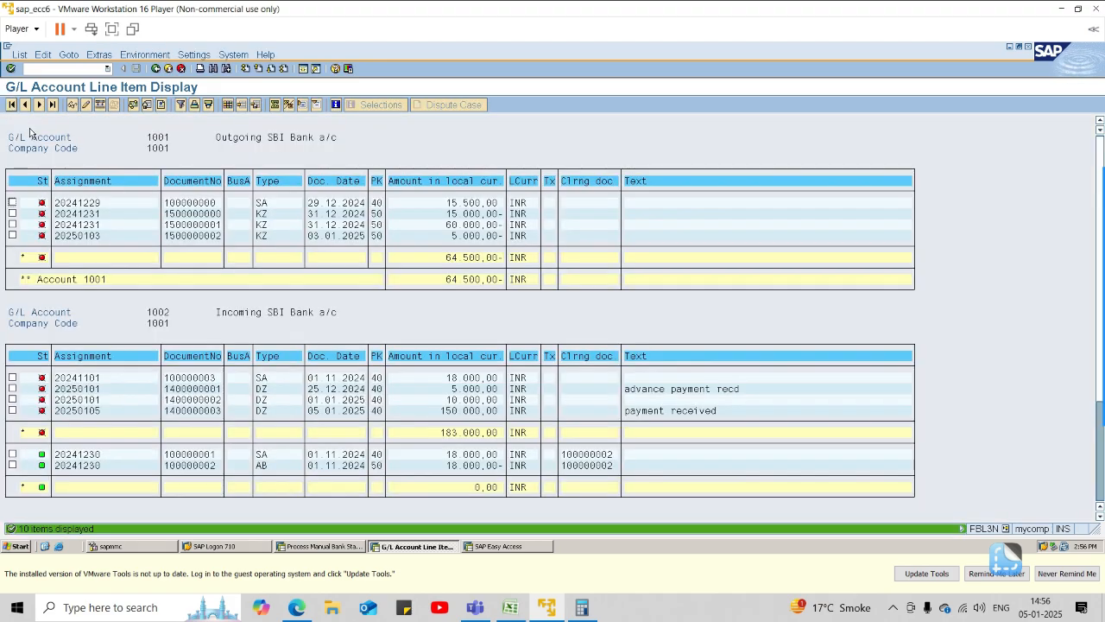
scroll(398, 410, "down", 4)
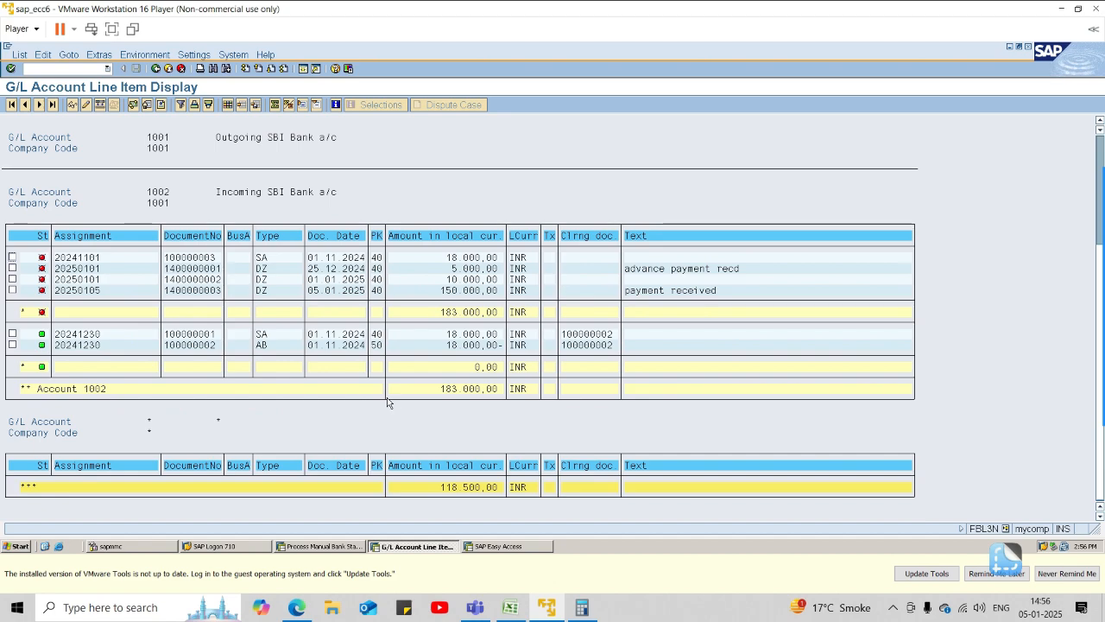
scroll(390, 399, "up", 4)
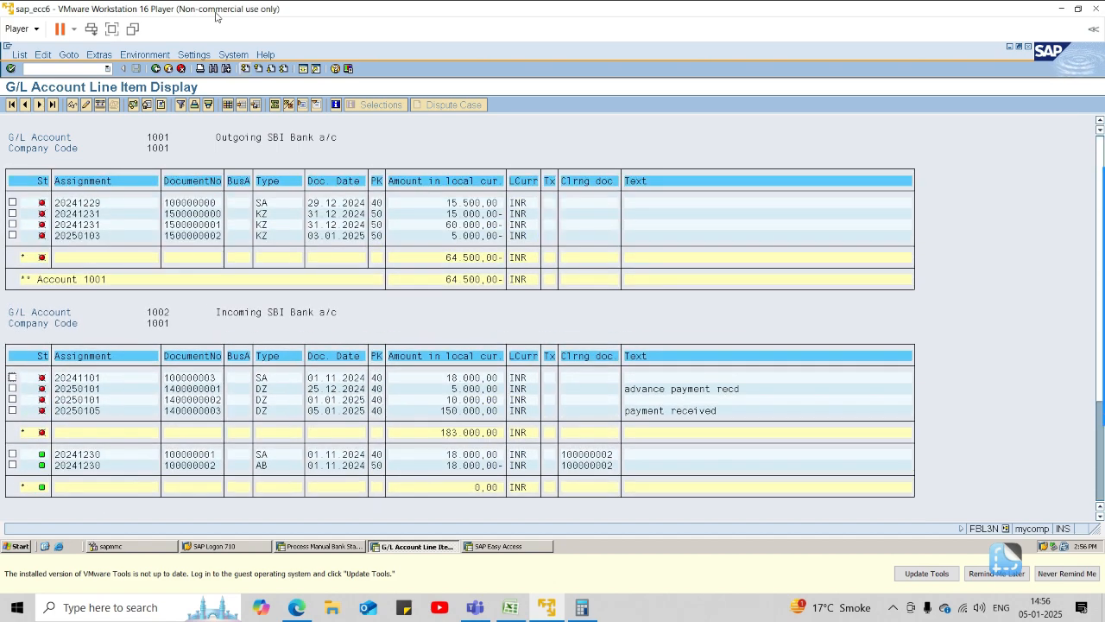
left_click(156, 70)
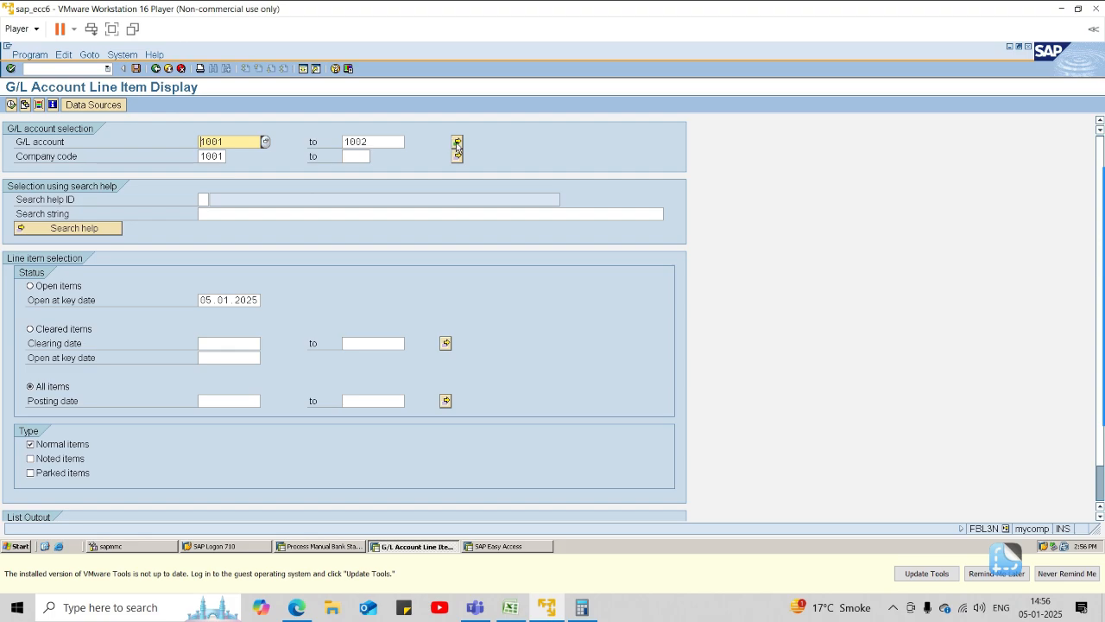
Limit the G/L account selection to account 3003 alone, without an upper limit, and run the line item display for company code 1001.
left_click(264, 143)
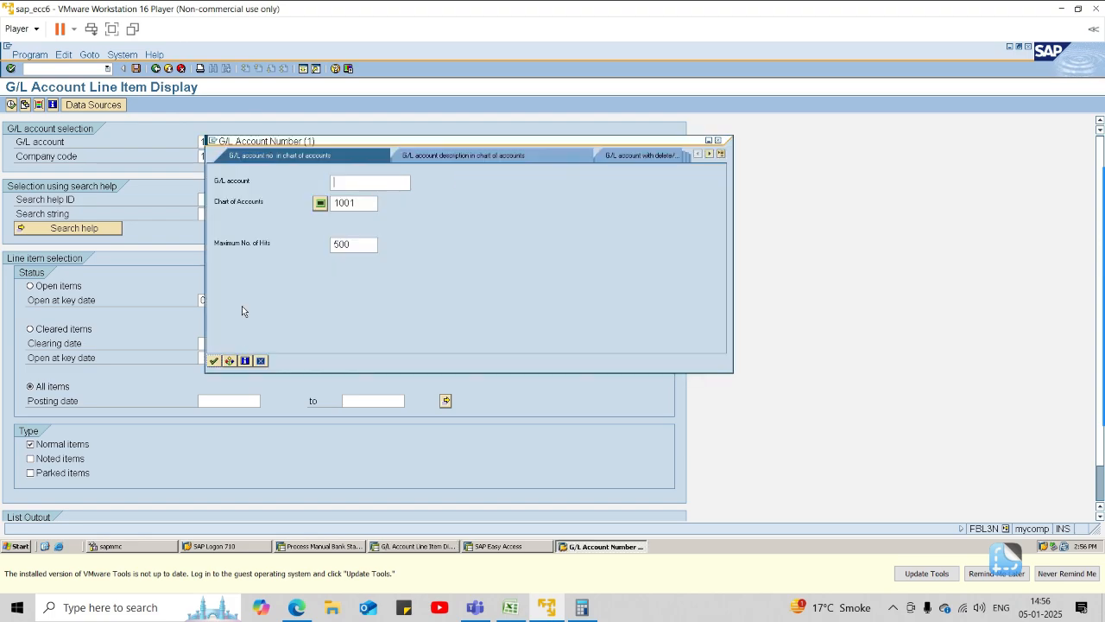
left_click(215, 360)
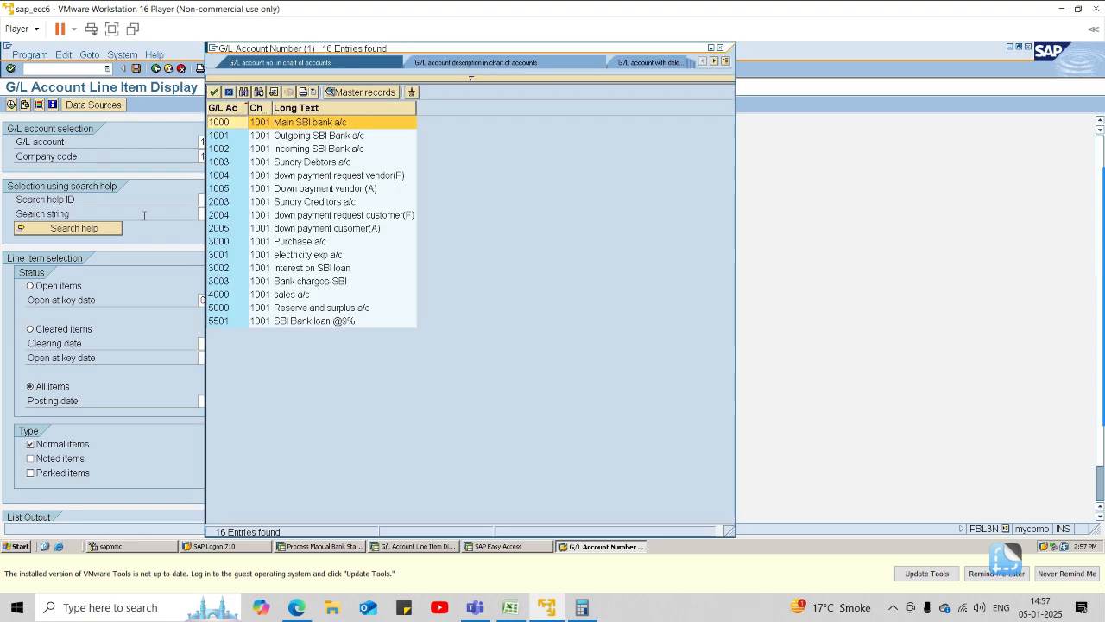
left_click(274, 264)
double_click(259, 268)
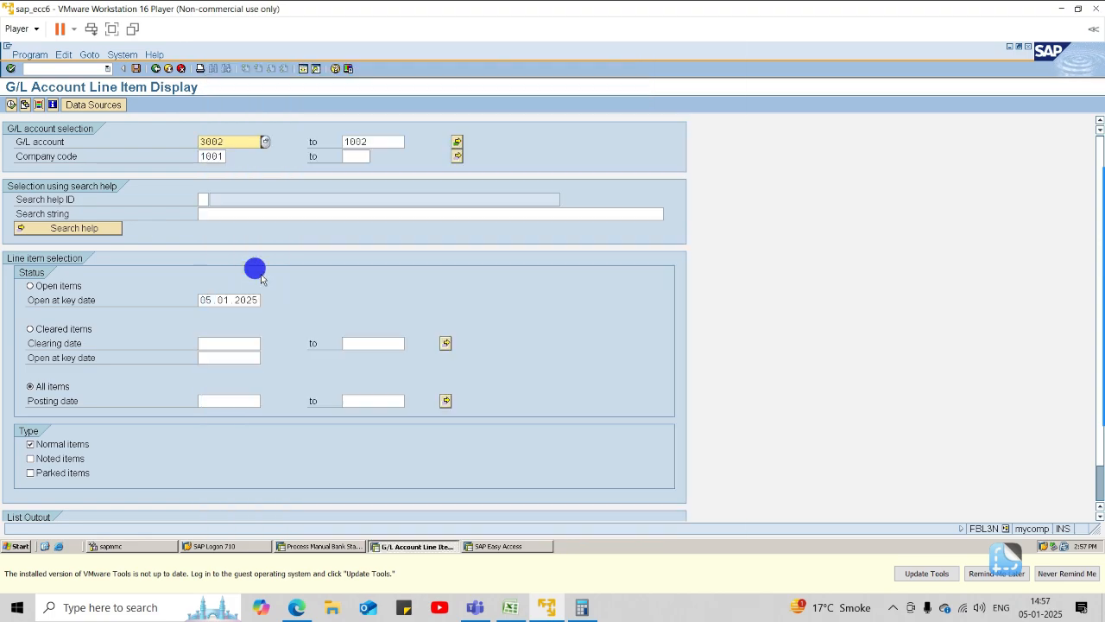
left_click(248, 143)
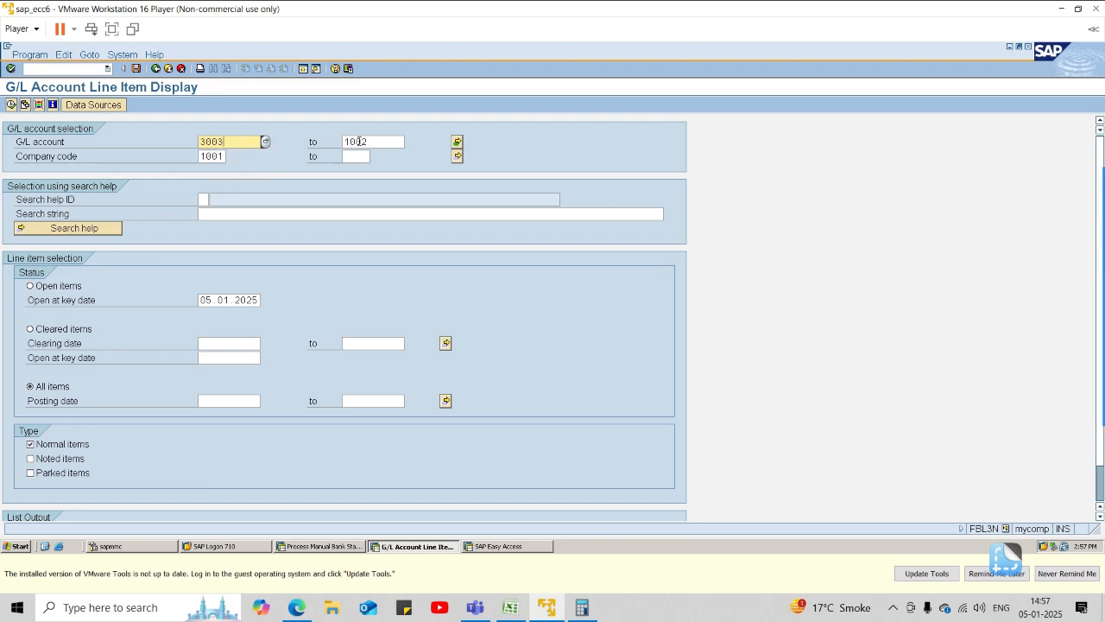
left_click(376, 143)
key("BackSpace")
key("BackSpace")
key("BackSpace")
key("BackSpace")
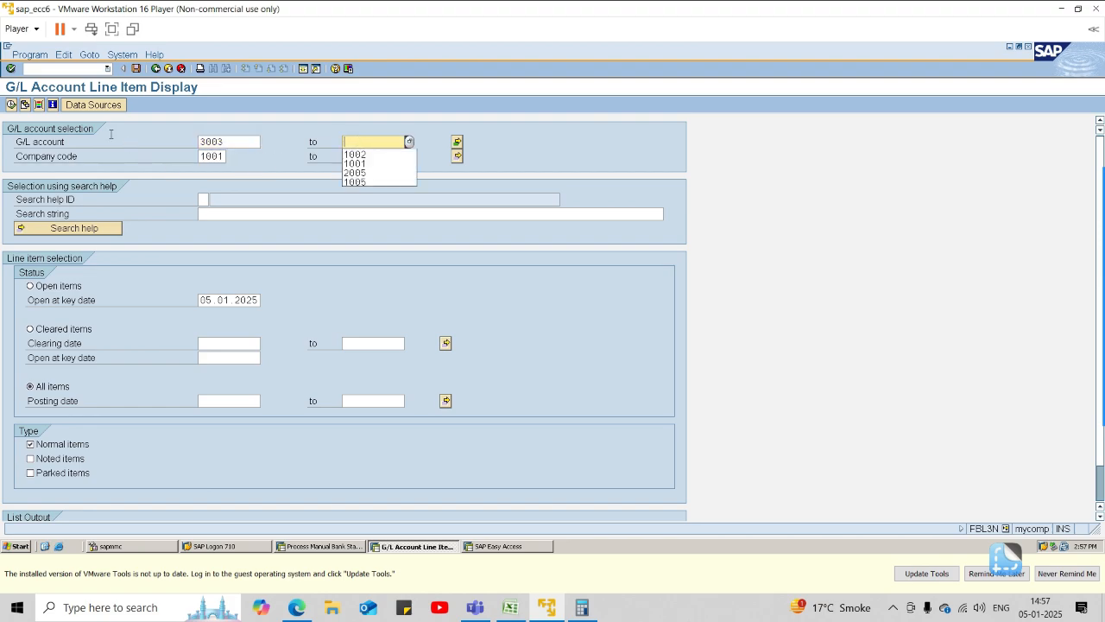
left_click(11, 105)
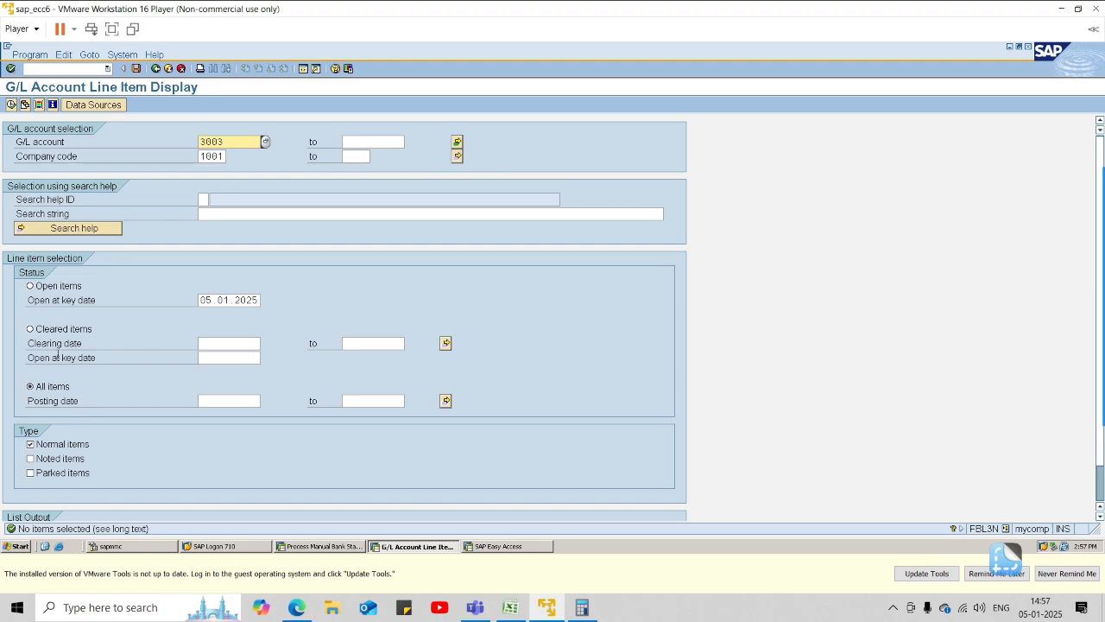
Return to the manual bank statement, set the amount of the third item 1hbc to 0, and validate the items.
key("alt+Tab")
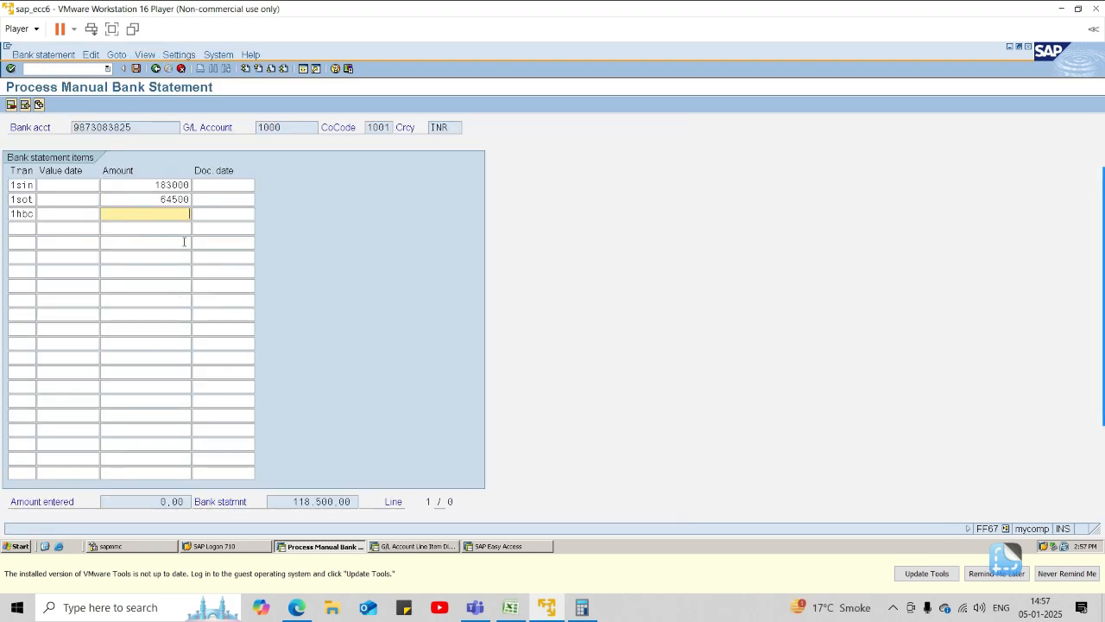
type("0")
key("Tab")
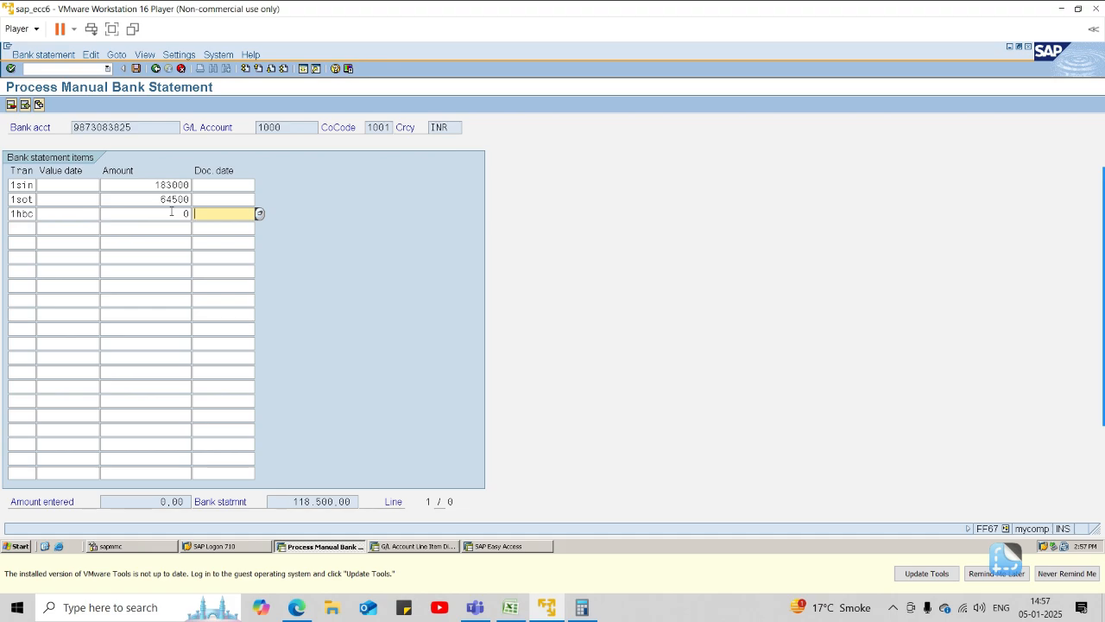
key("Return")
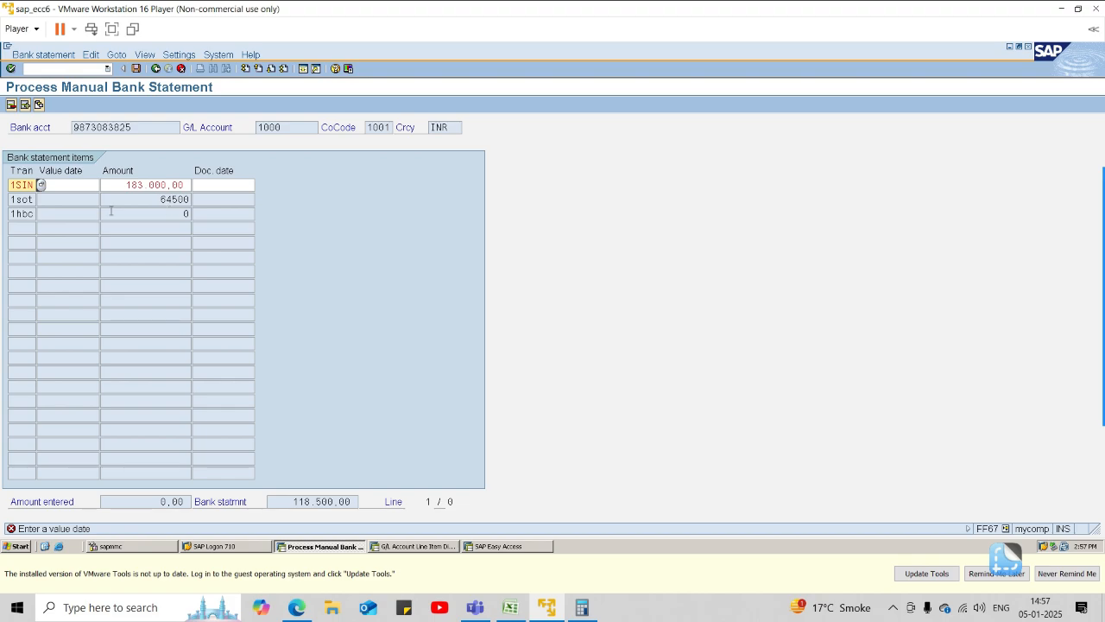
Set the value date of the first statement item 1SIN to 05.01.2025 and validate it.
left_click(80, 184)
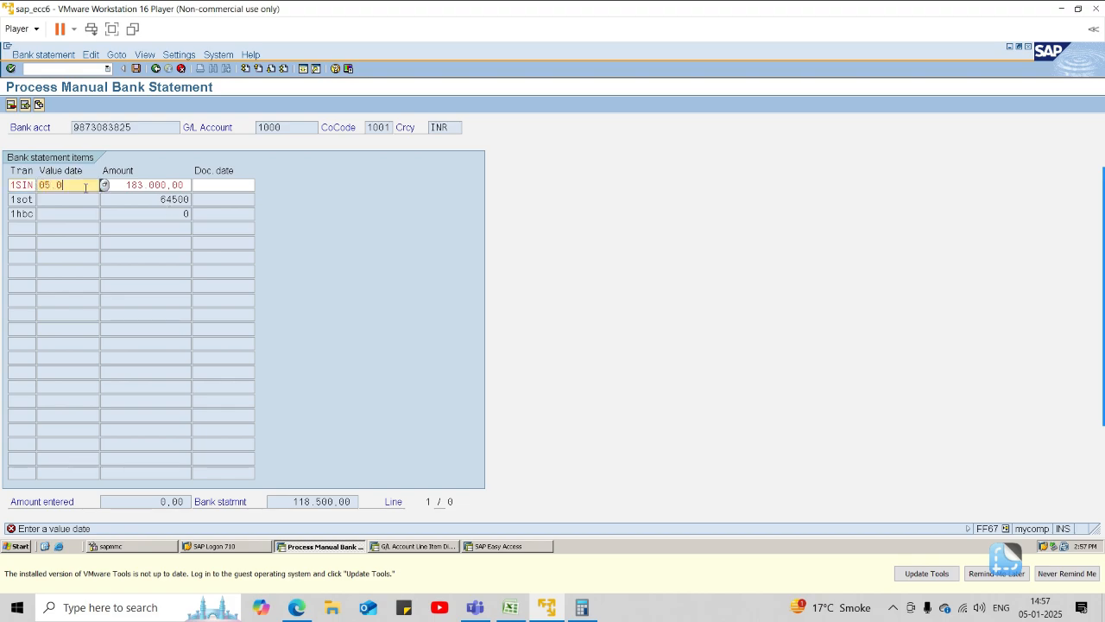
key("Tab")
key("Tab")
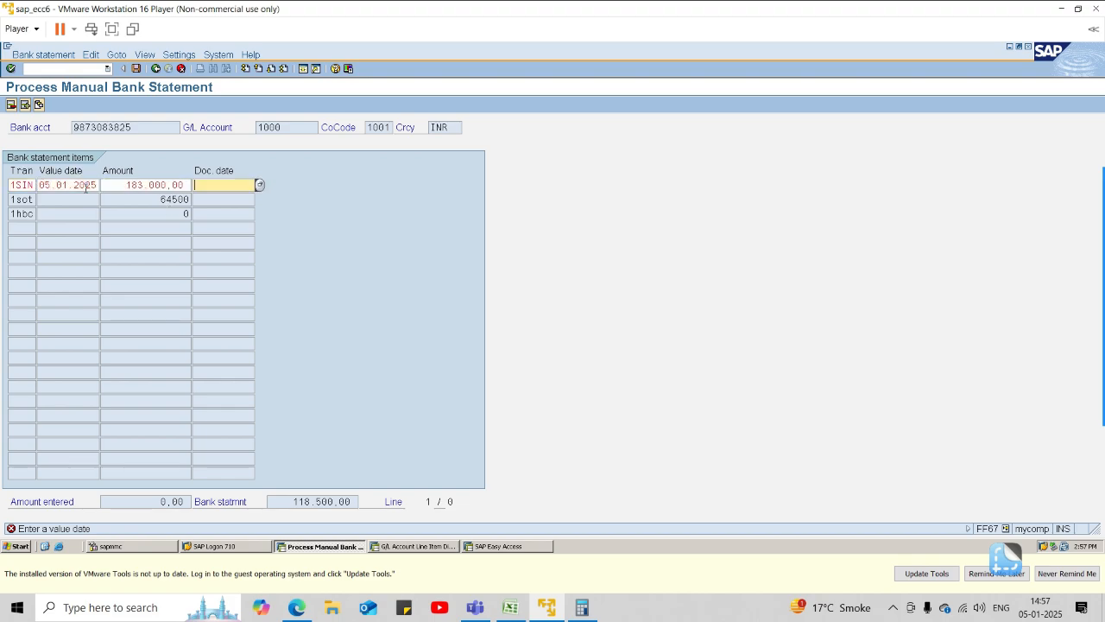
key("Return")
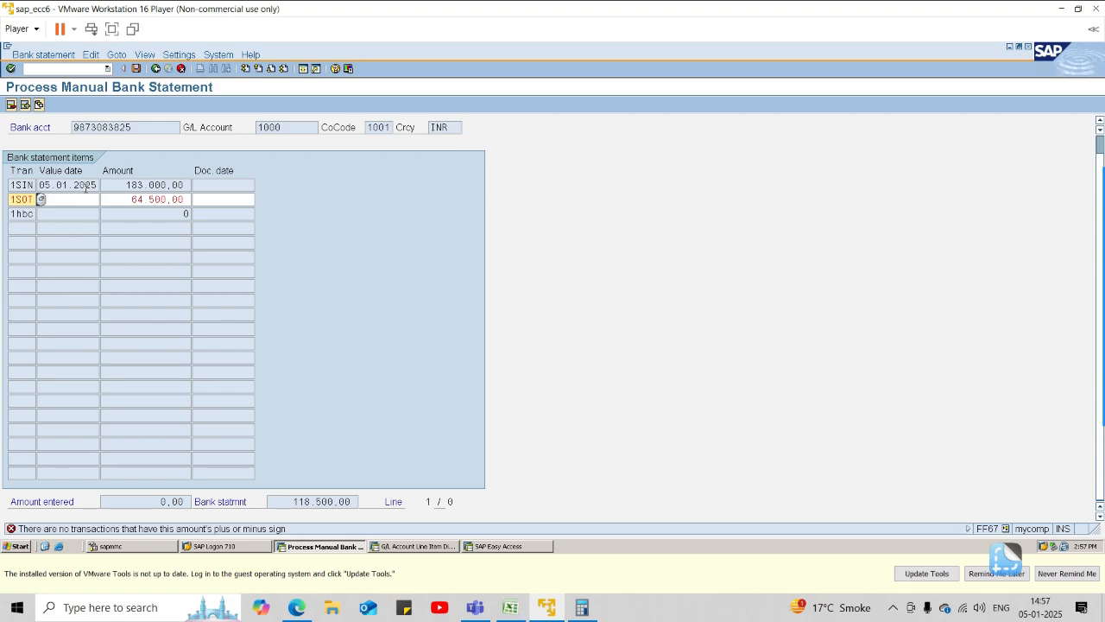
Set the value date of the second statement item 1SOT to 05.01.2025 and try to validate it.
key("Tab")
type("05.01")
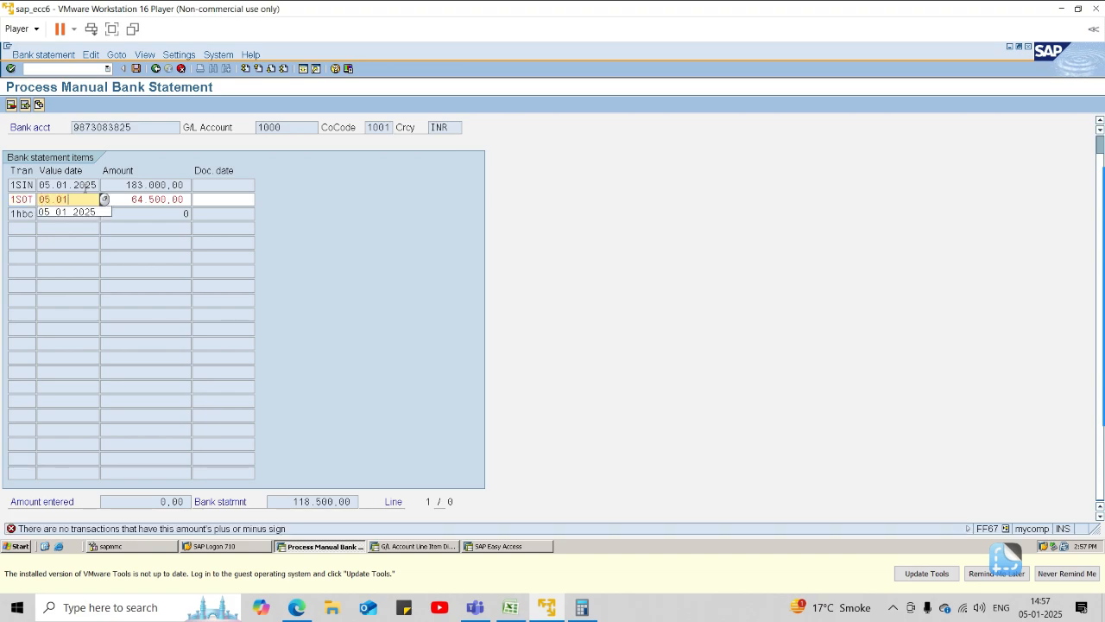
type(".2025")
key("Return")
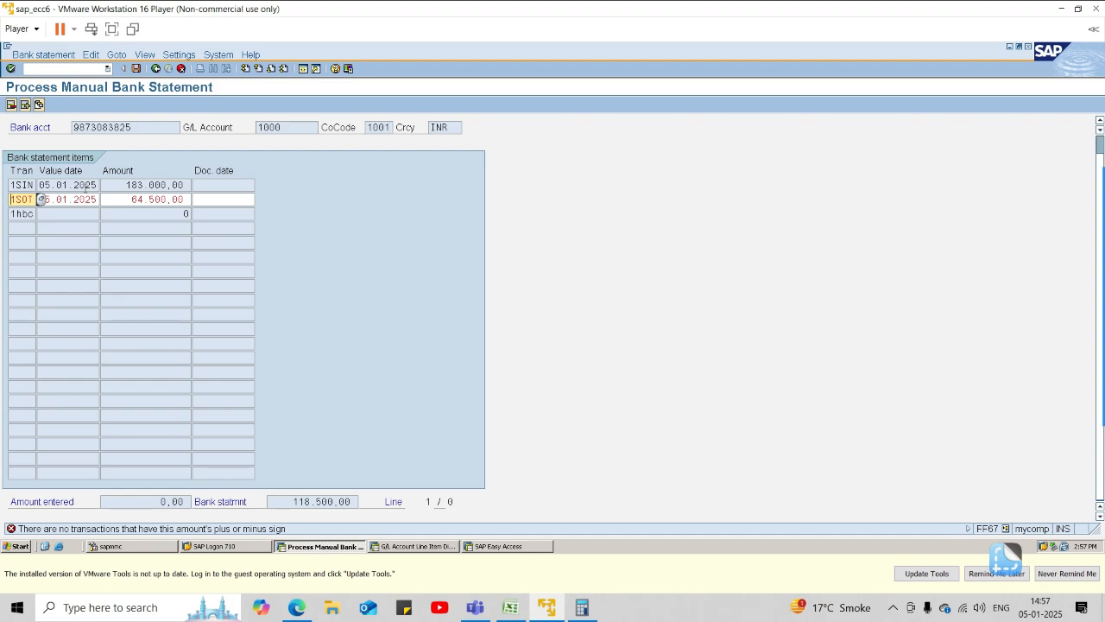
key("Return")
key("Return")
key("Return")
Read the error message's long text, and exit the bank statement items without saving them.
left_click(96, 532)
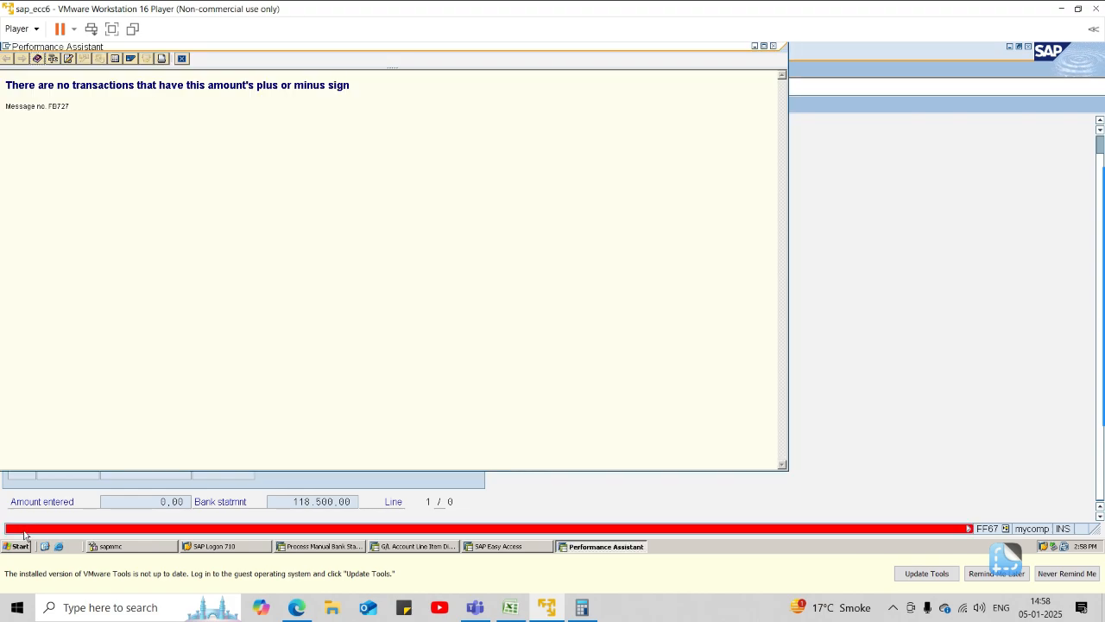
left_click(773, 46)
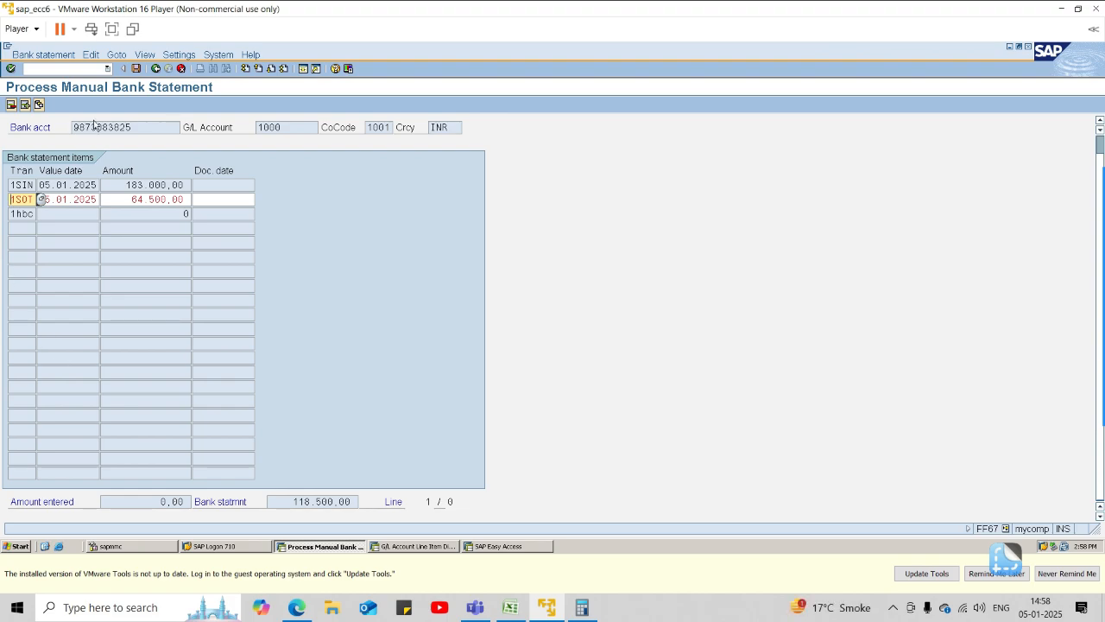
left_click(156, 70)
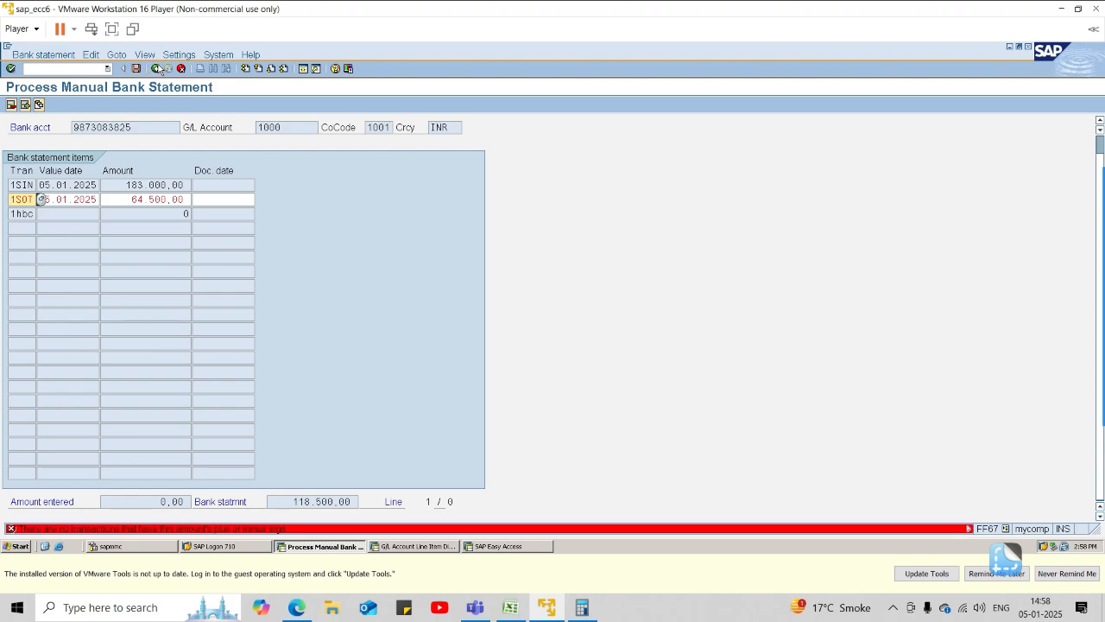
left_click(182, 69)
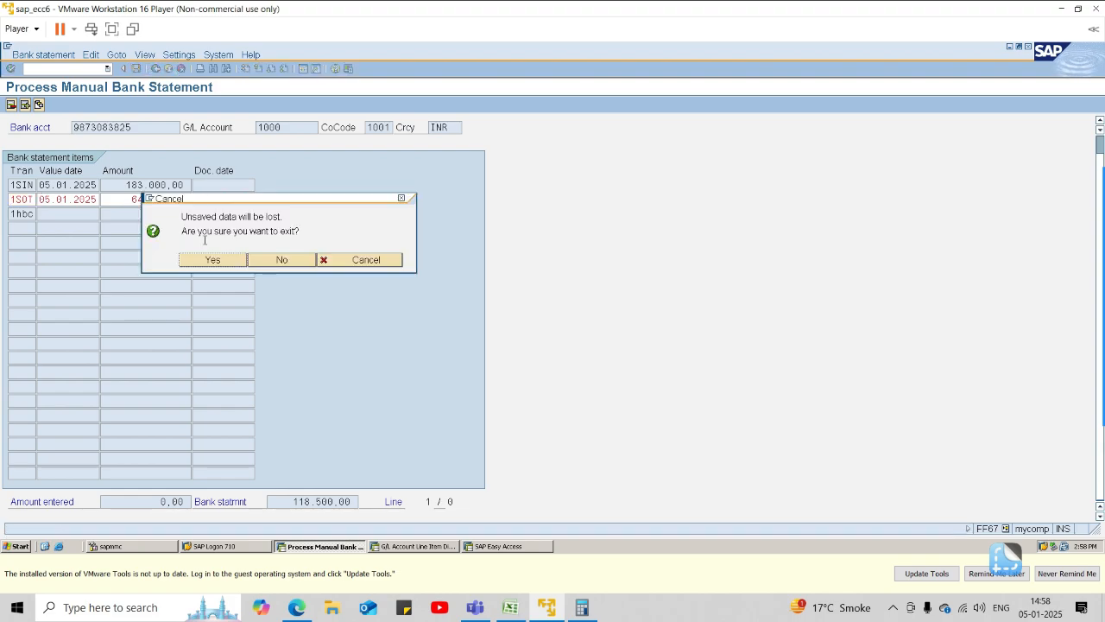
left_click(220, 259)
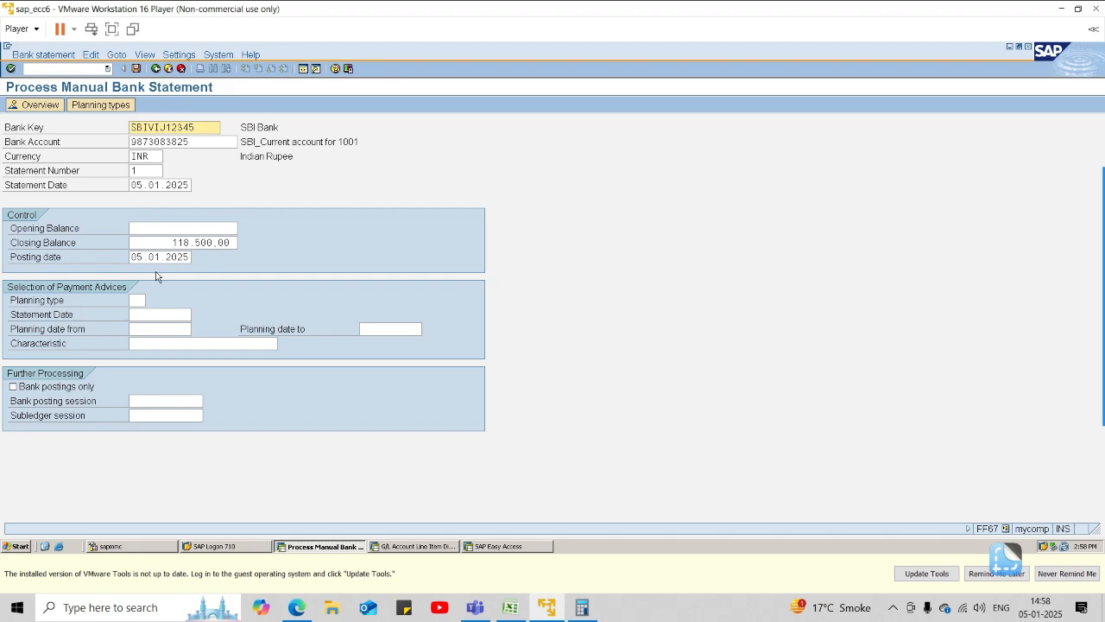
Check the manual bank statement overview, and reopen the empty item entry for statement number 1 dated 05.01.2025.
left_click(132, 229)
key("Return")
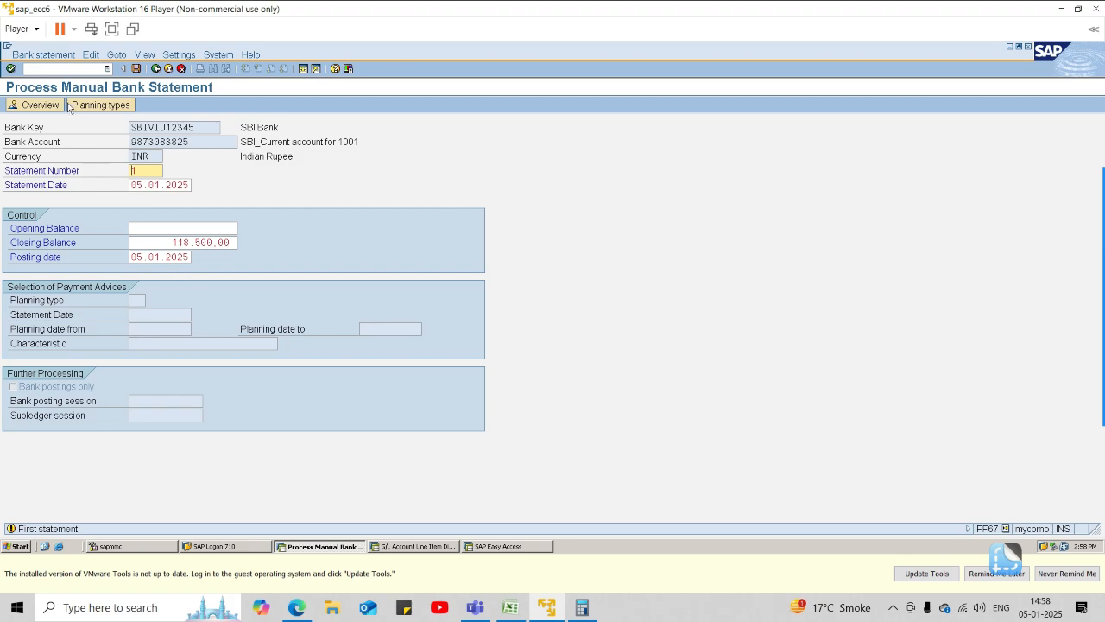
left_click(41, 106)
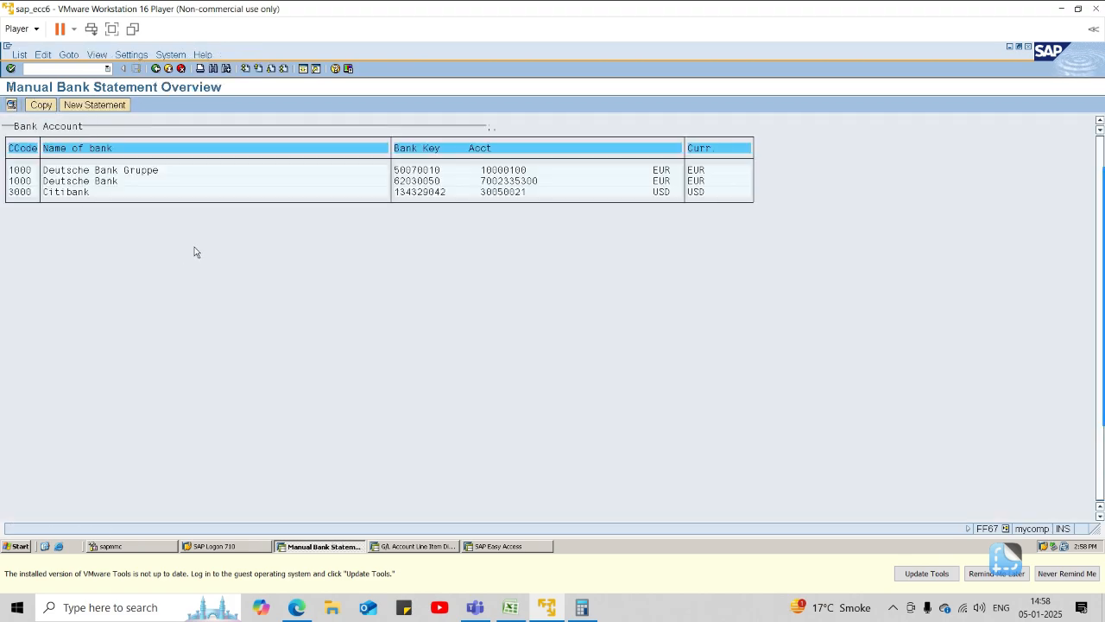
left_click(155, 68)
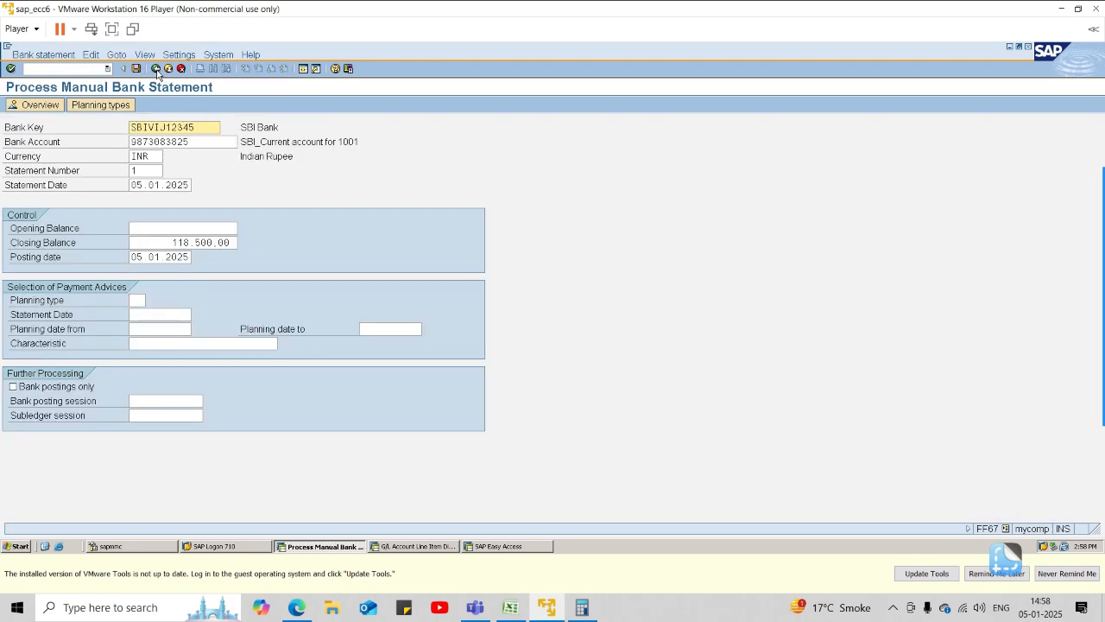
key("Return")
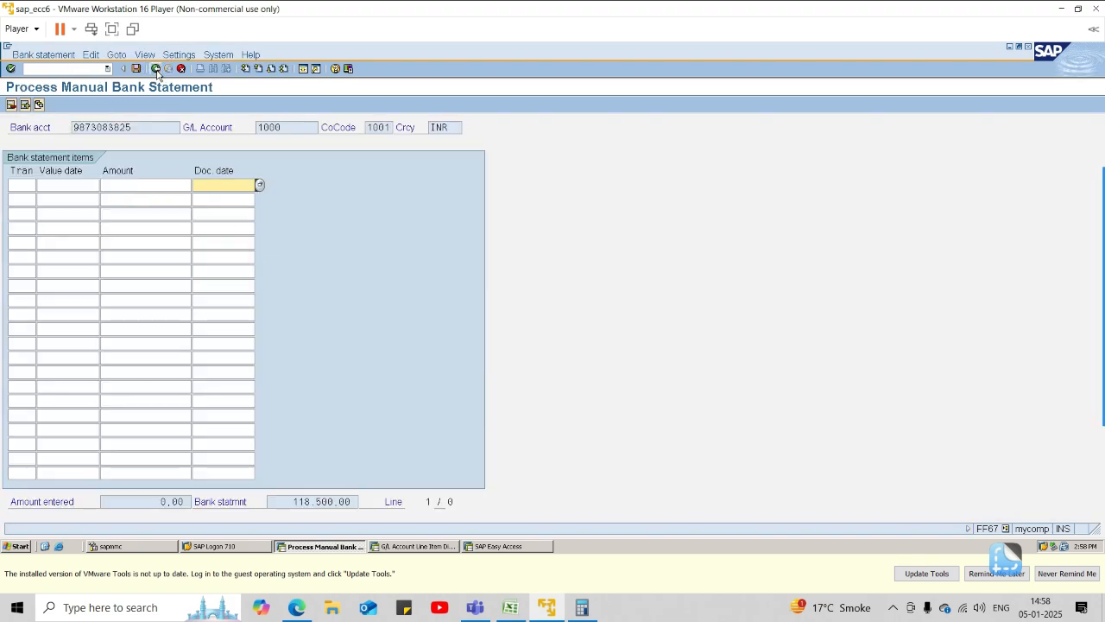
left_click(19, 183)
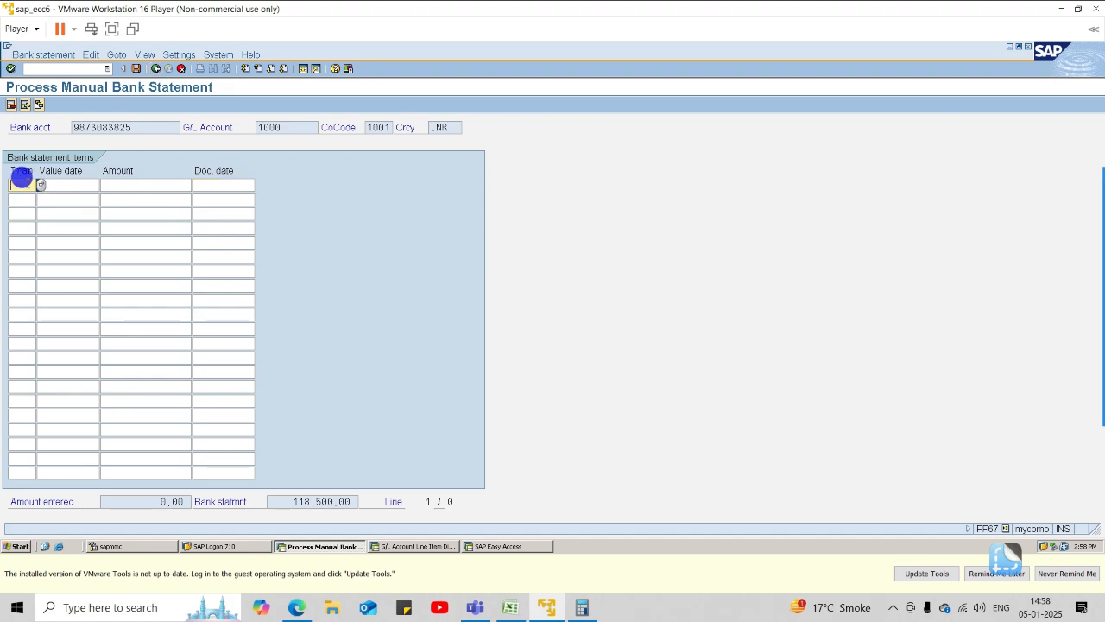
In the SAP Easy Access session, start transaction spro and display the SAP Reference IMG.
left_click(486, 546)
left_click(86, 69)
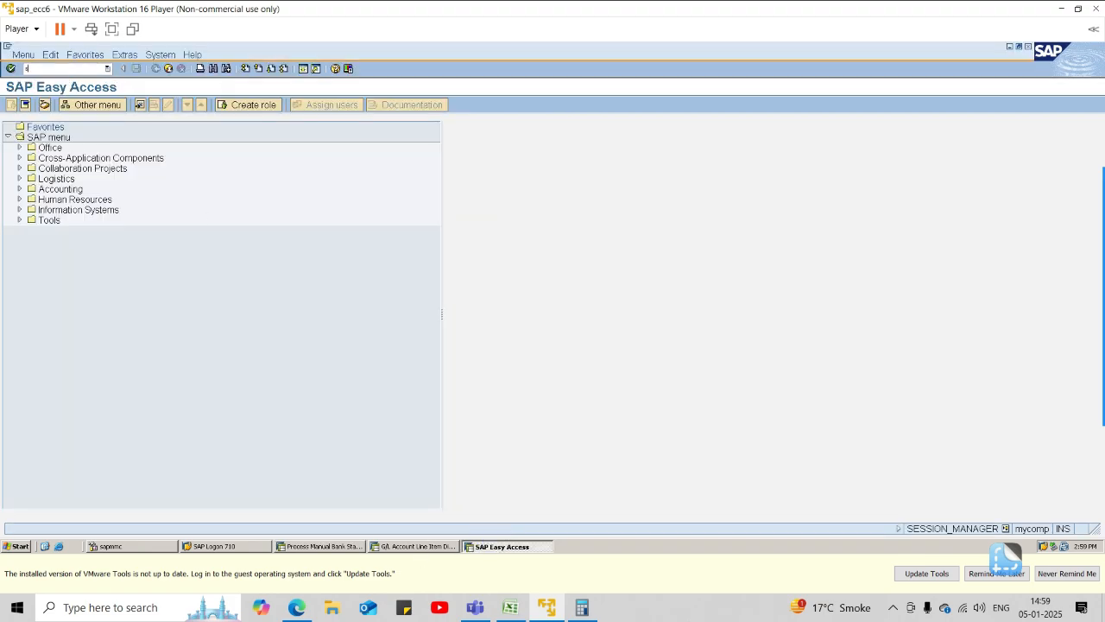
type("spro")
key("Return")
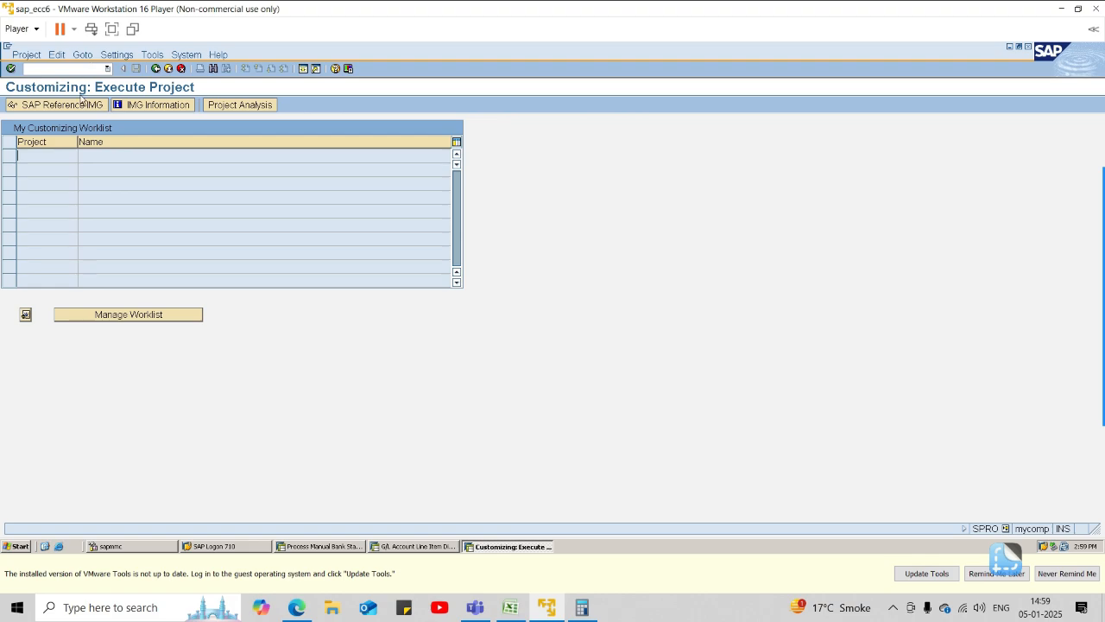
left_click(81, 105)
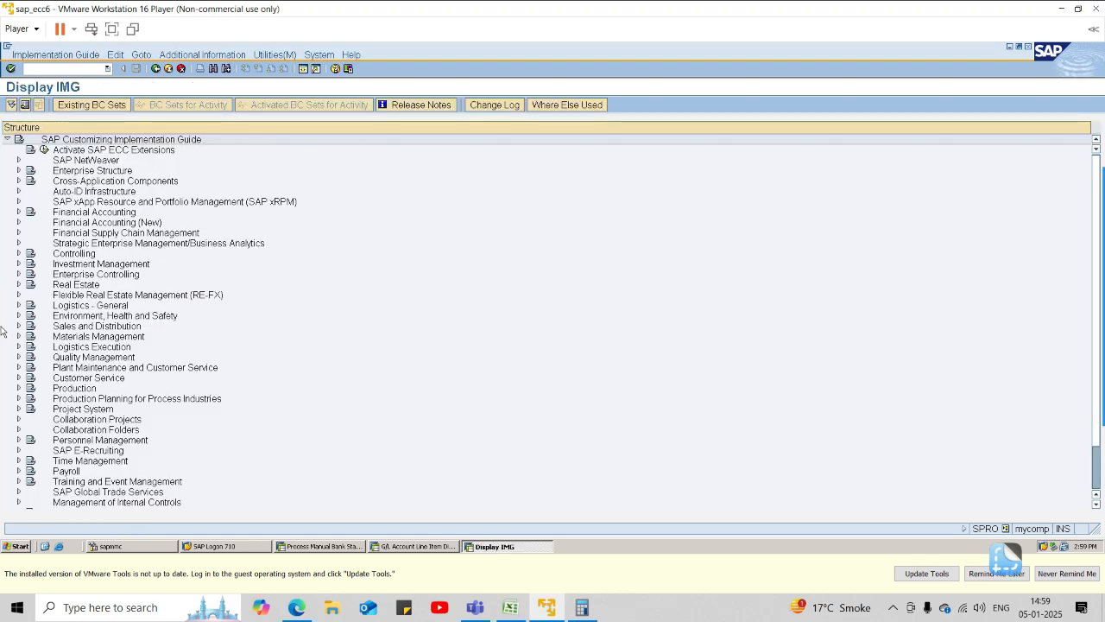
Expand Financial Accounting (New), Bank Accounting, Business Transactions, Payment Transactions and Manual Bank Statement in the implementation guide.
left_click(19, 222)
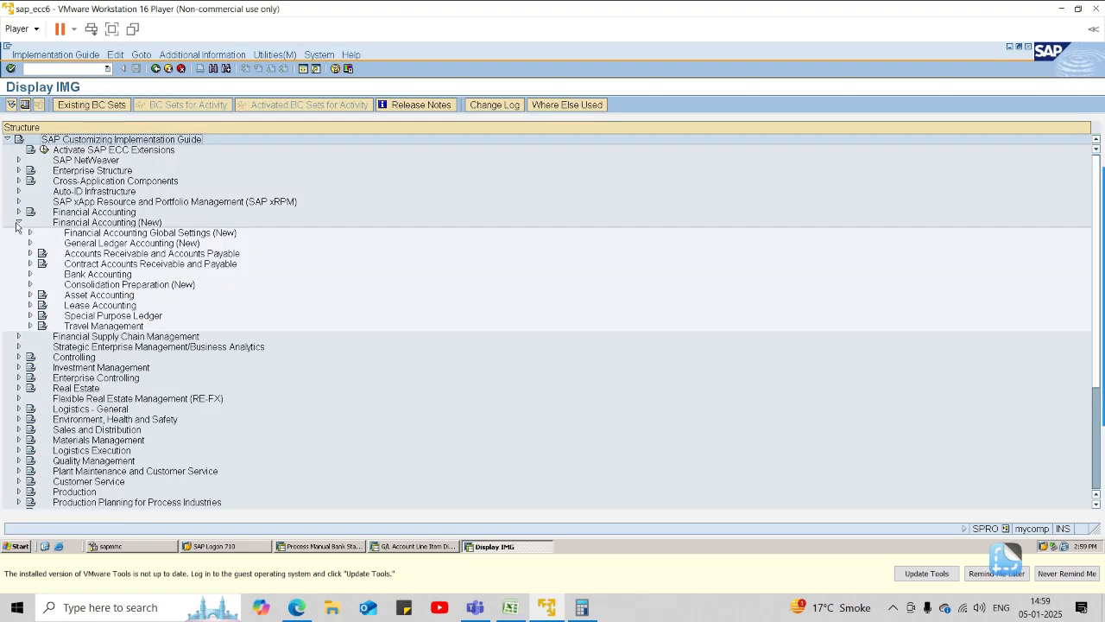
left_click(30, 273)
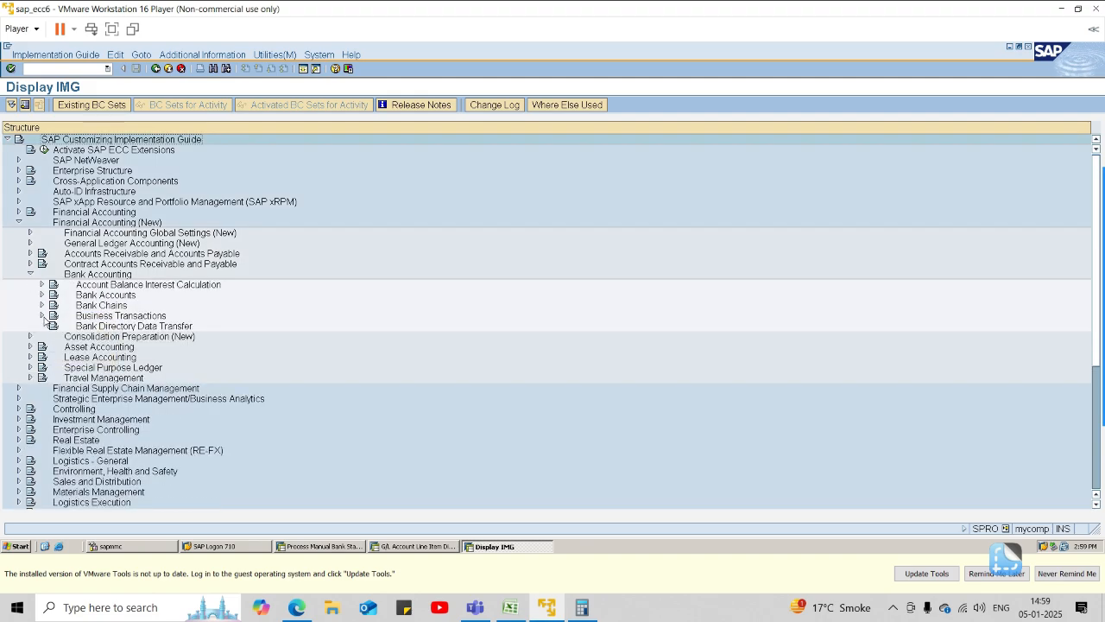
left_click(42, 315)
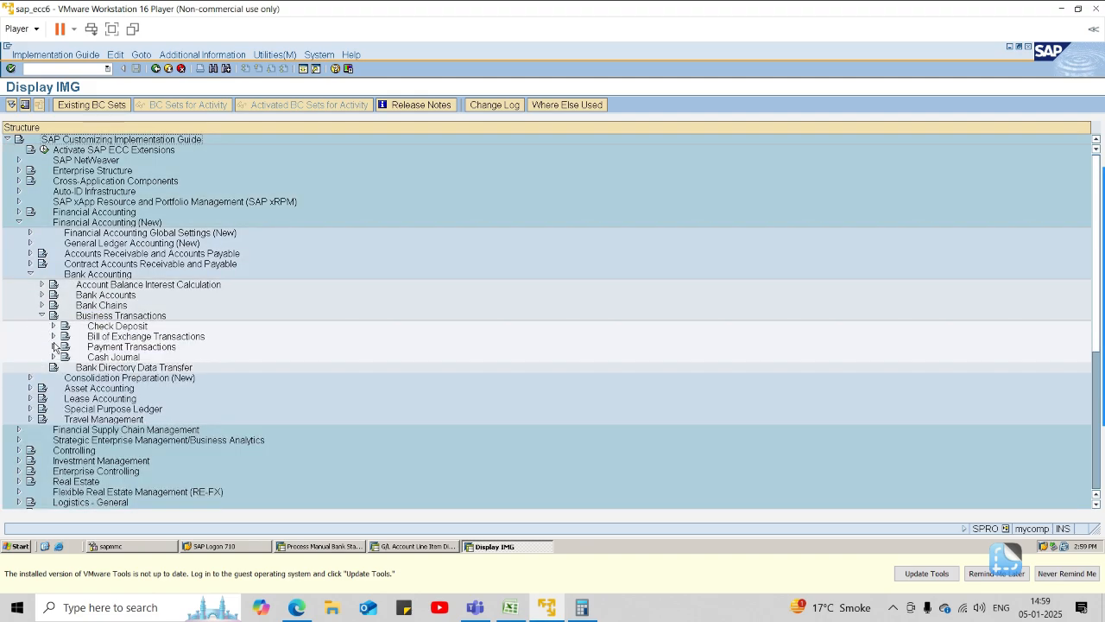
left_click(54, 347)
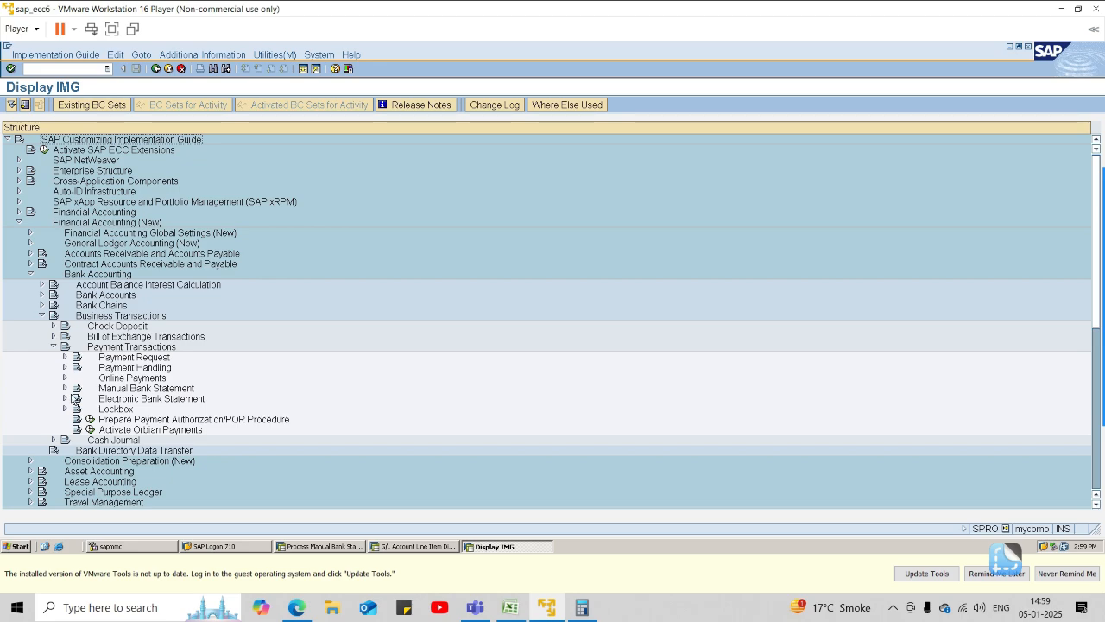
left_click(64, 388)
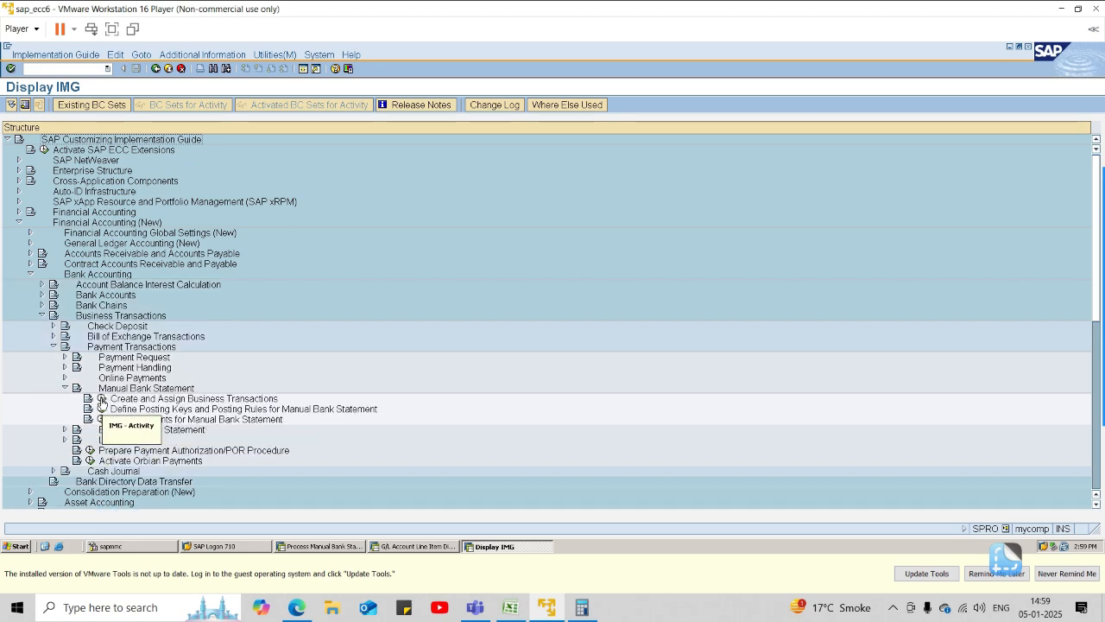
Open Create and Assign Business Transactions, and position the manual bank statement transactions at 1SIN.
left_click(101, 398)
left_click(222, 501)
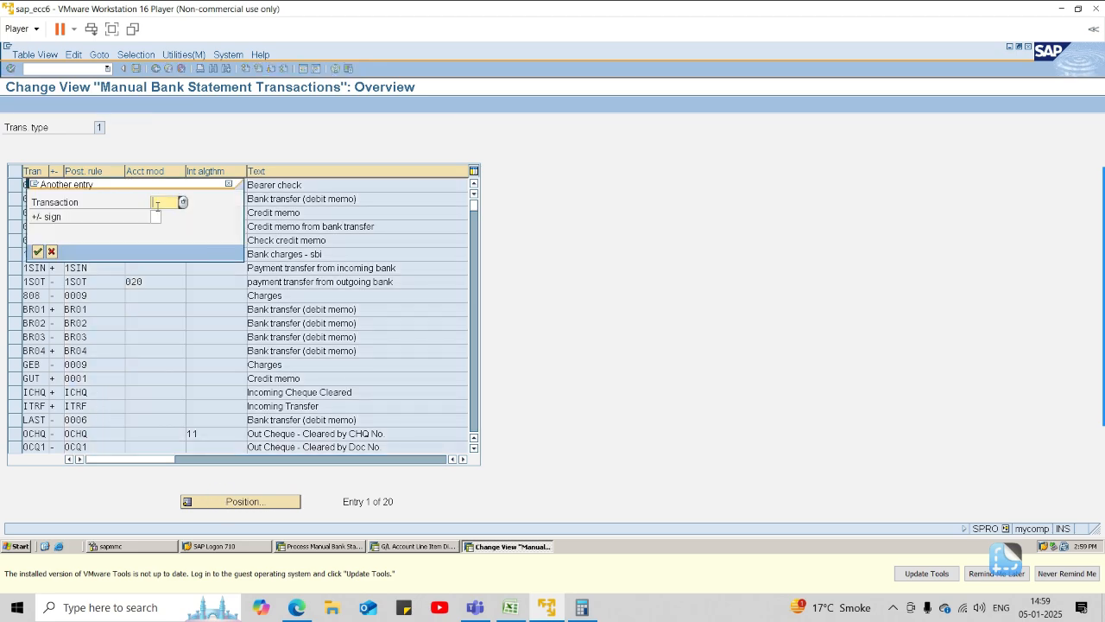
type("1s1n")
key("Return")
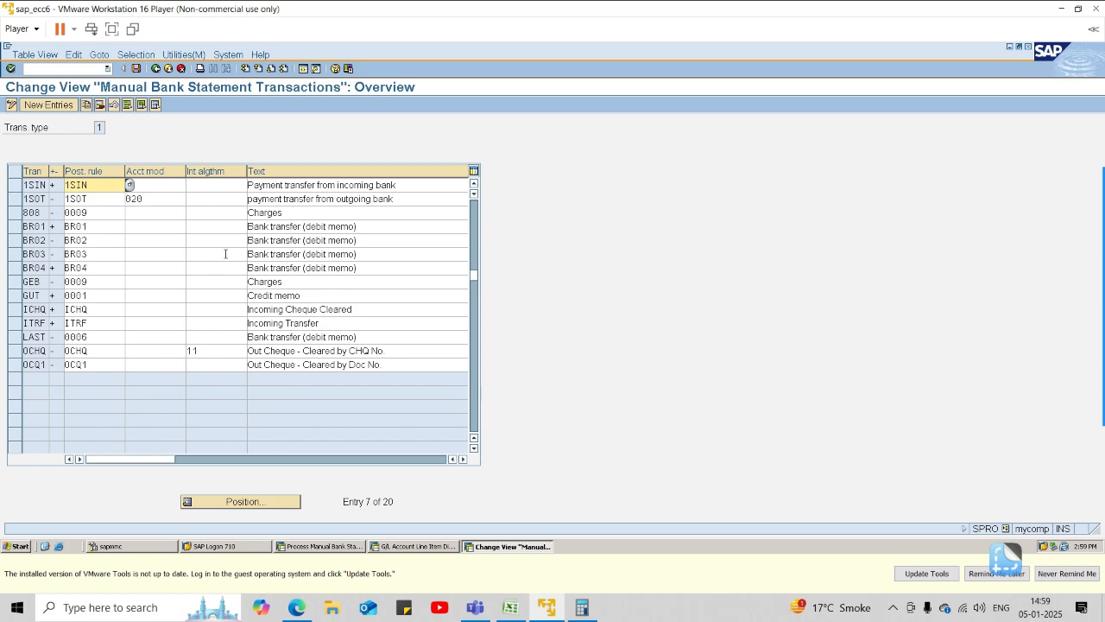
For transaction 1SOT, clear the account modifier, set the interpretation algorithm to 20, and save the change.
left_click(160, 200)
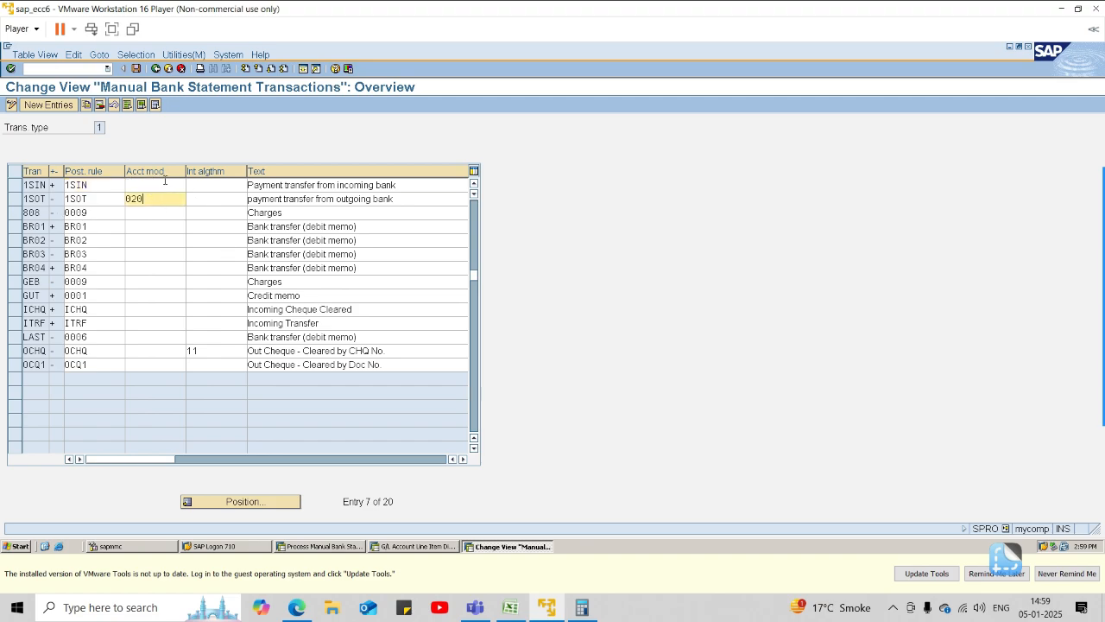
key("BackSpace")
key("BackSpace")
key("BackSpace")
key("Tab")
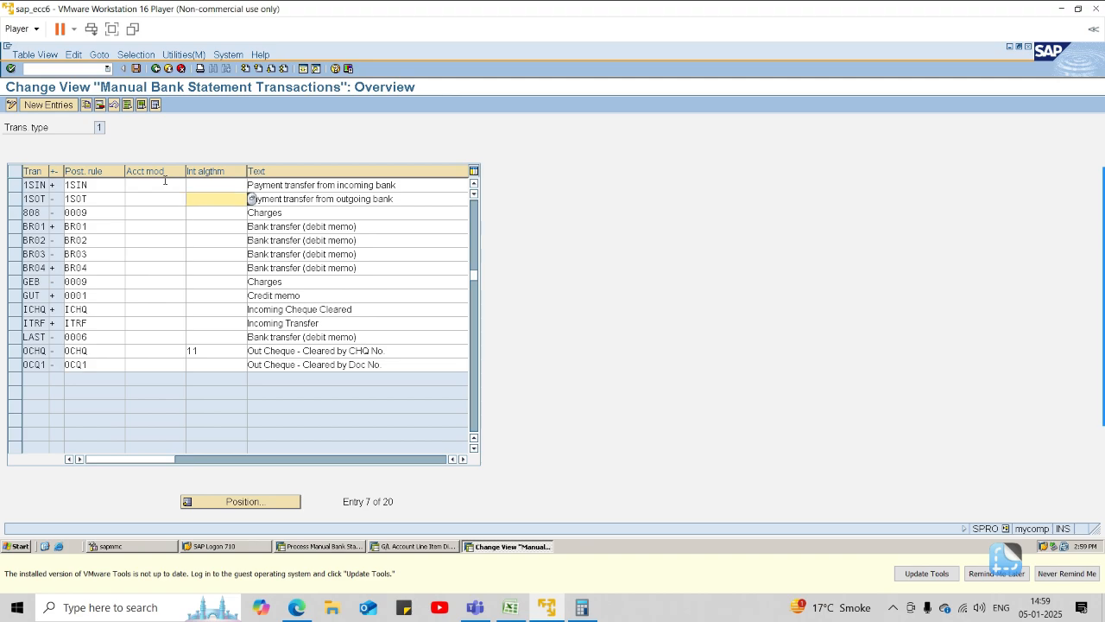
type("020")
key("Return")
key("ctrl+s")
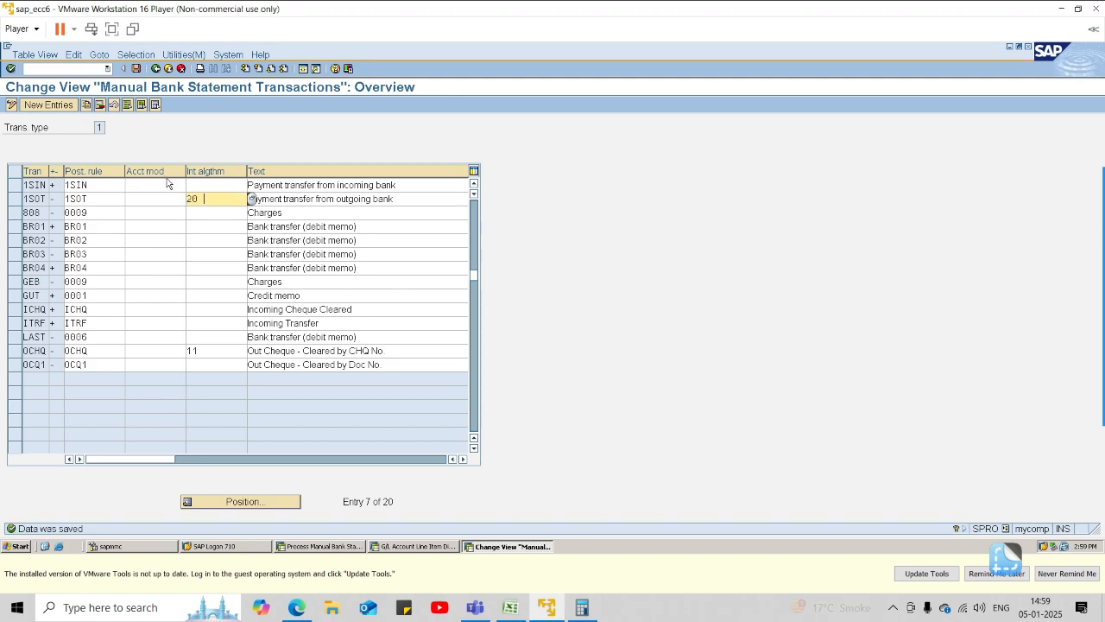
Check the entries around transactions 1SOT and 1SIN by positioning the list at them, and return to the implementation guide.
left_click(217, 505)
type("1")
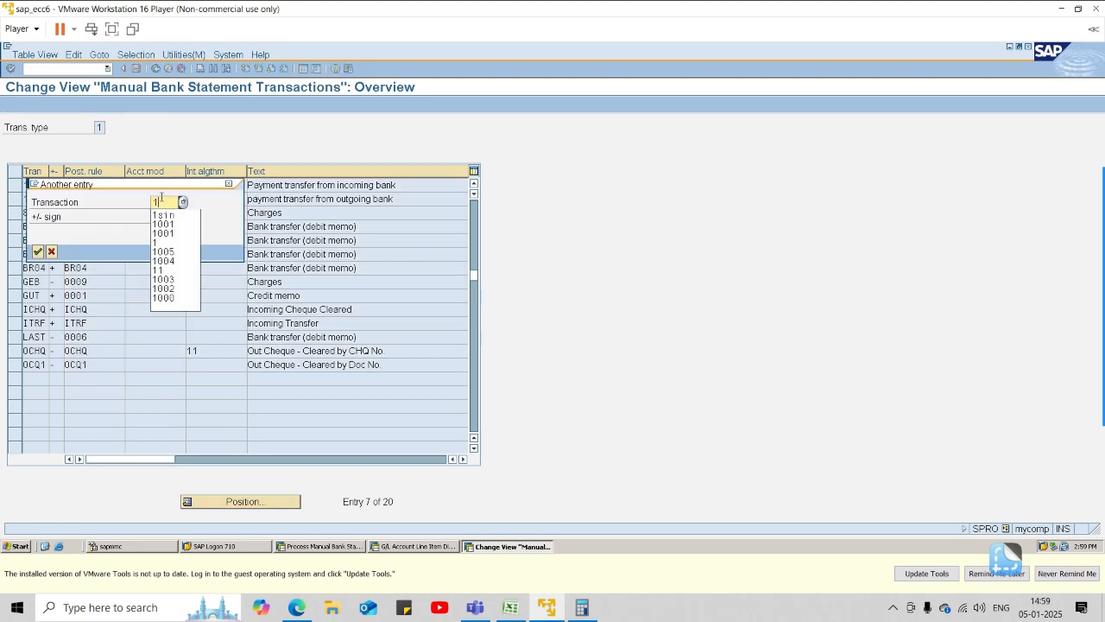
key("Return")
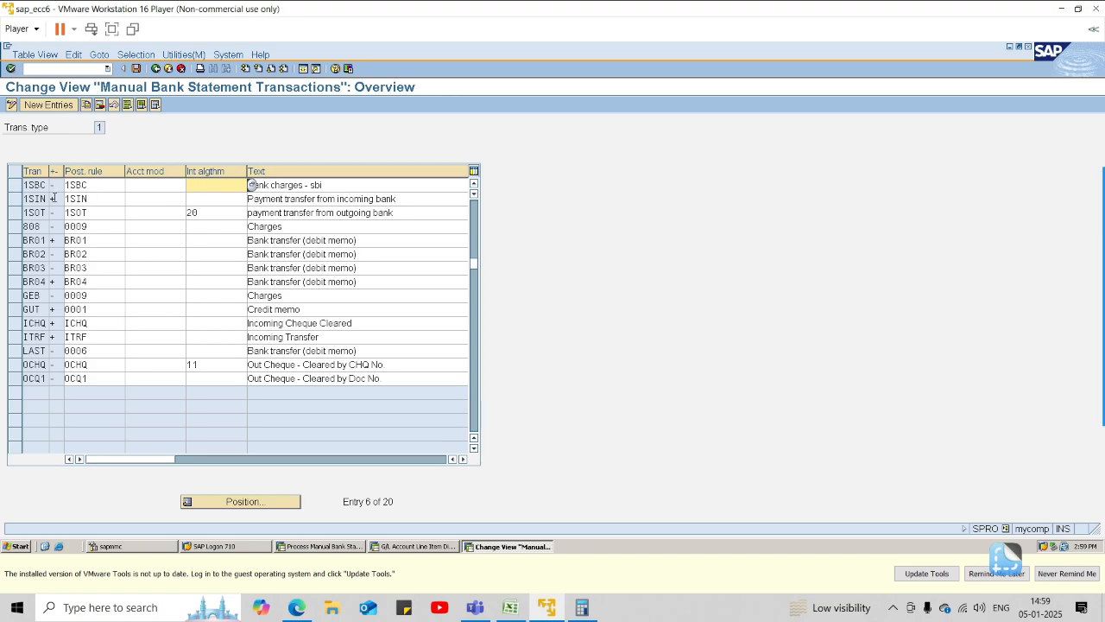
left_click(242, 505)
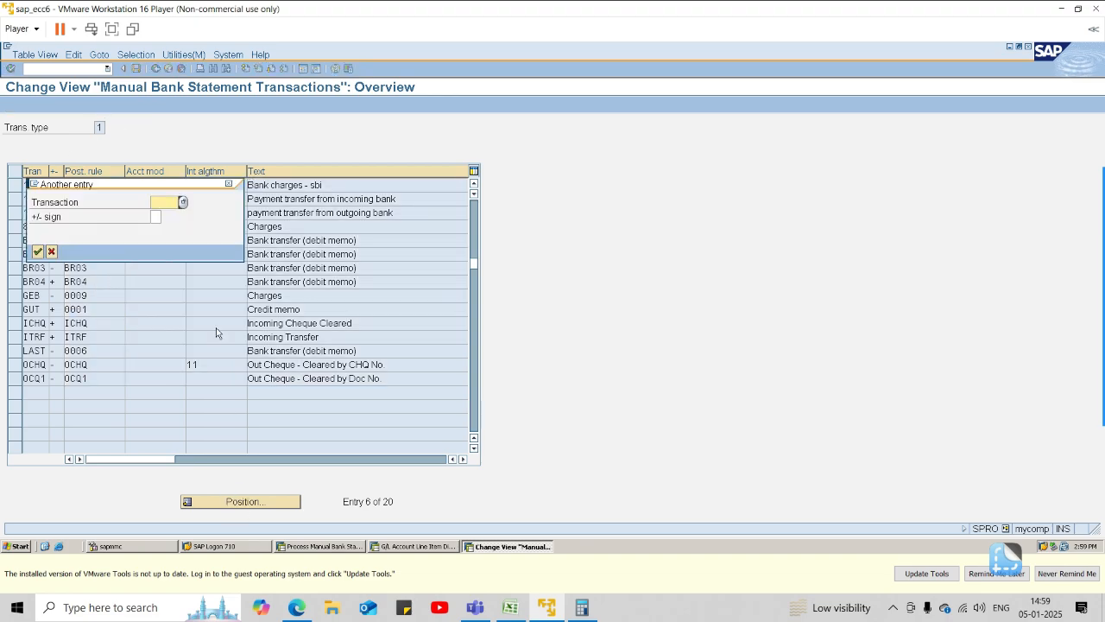
type("1SOT")
key("Return")
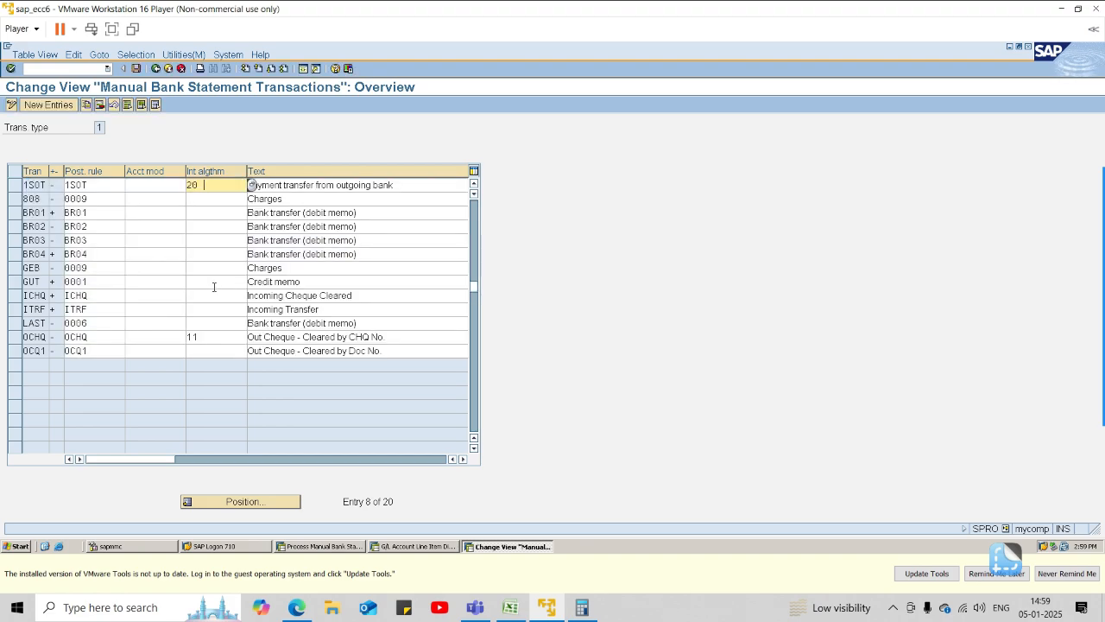
left_click(233, 501)
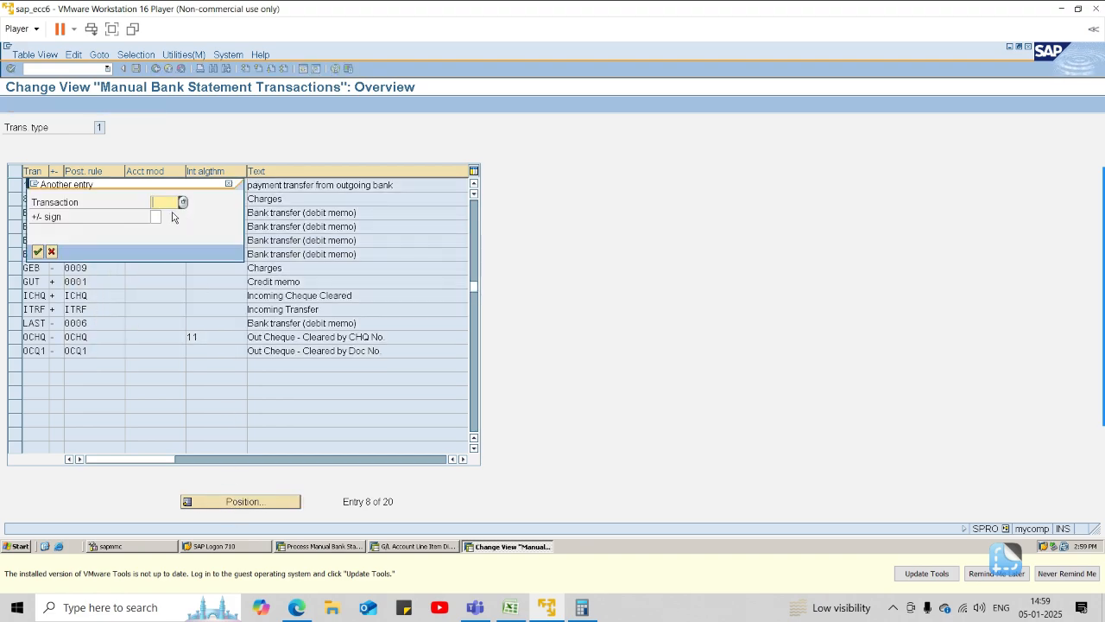
type("1")
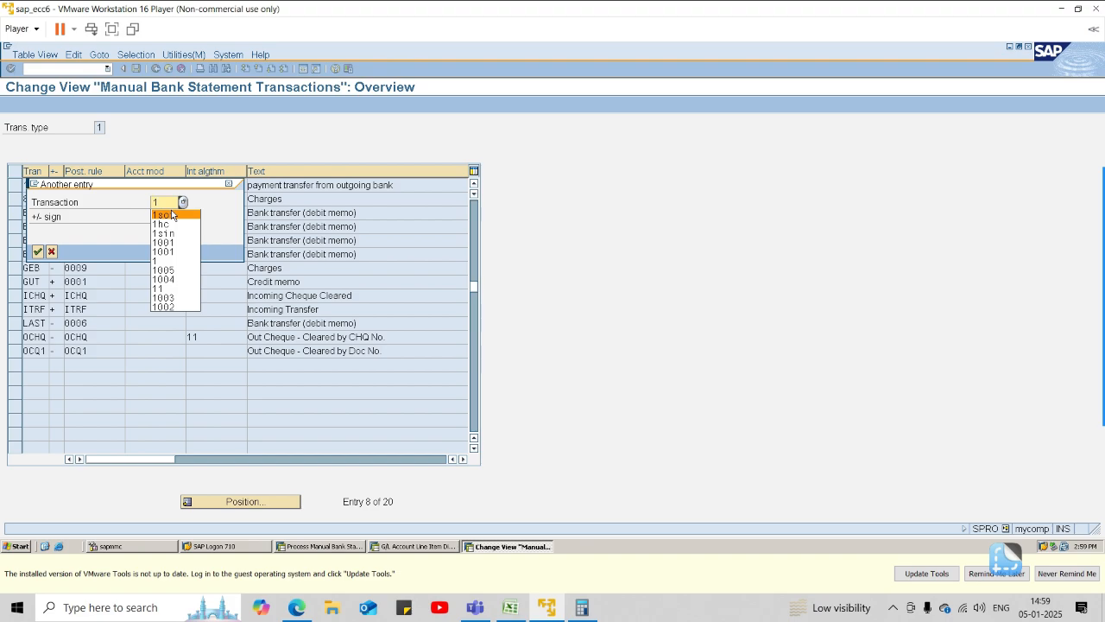
type("si")
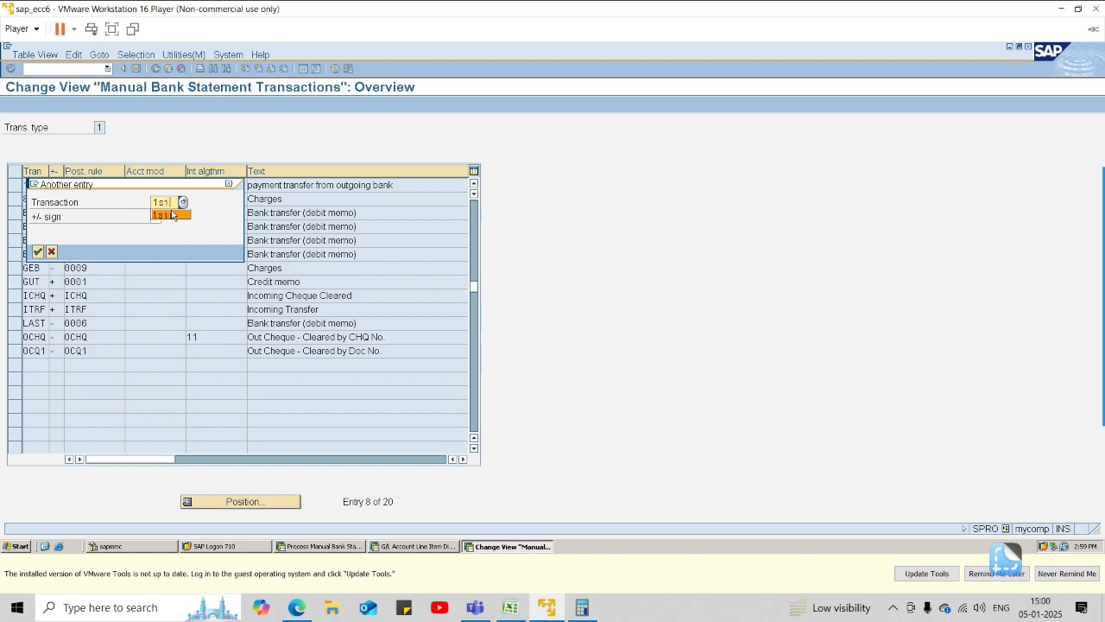
type("n")
key("Return")
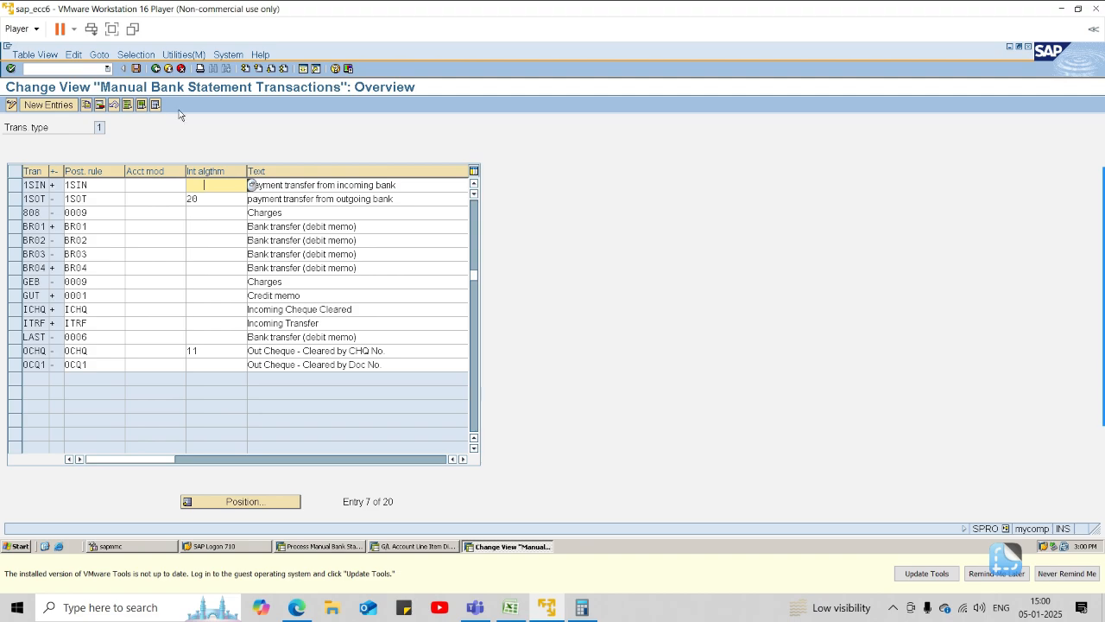
left_click(156, 68)
Review the posting rules for chart of accounts 1001 starting from rule 1SIN, and return to the implementation guide.
left_click(102, 409)
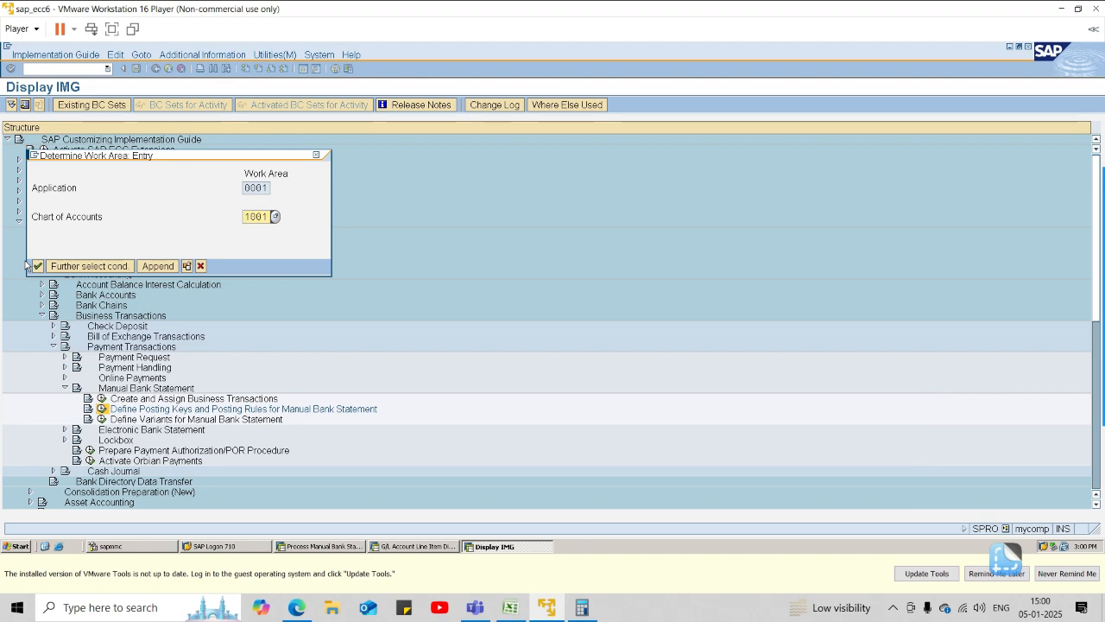
left_click(40, 266)
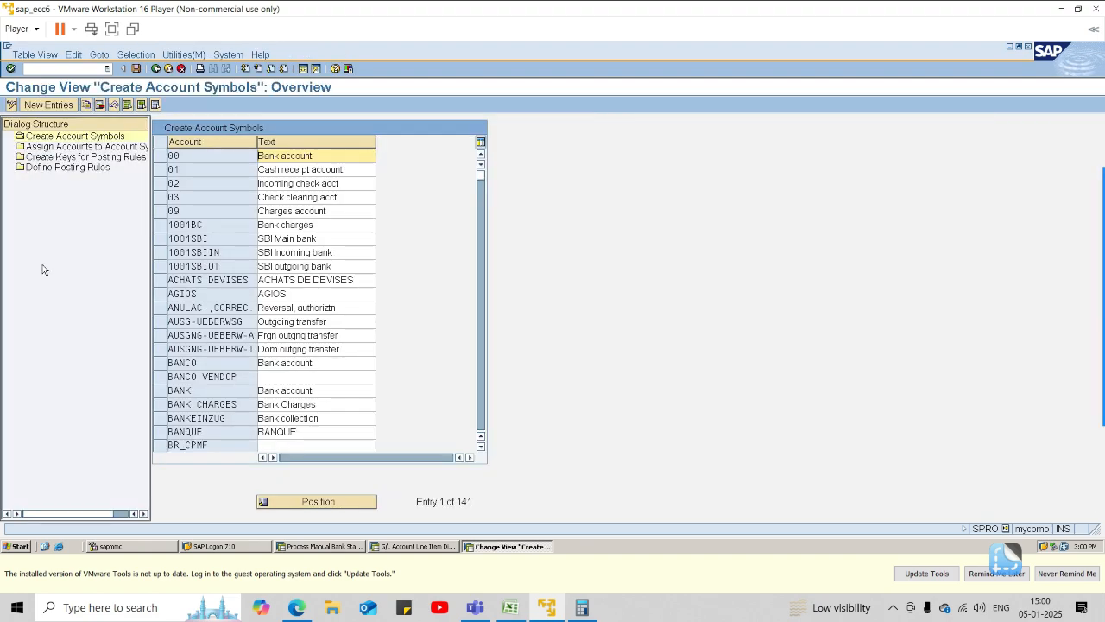
left_click(52, 157)
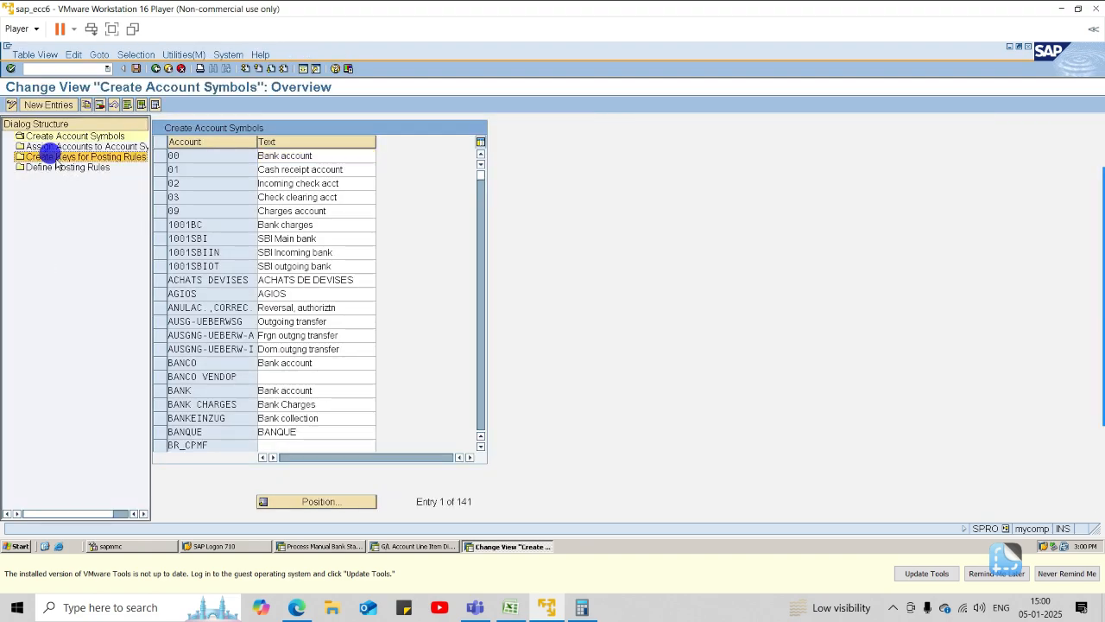
left_click(57, 166)
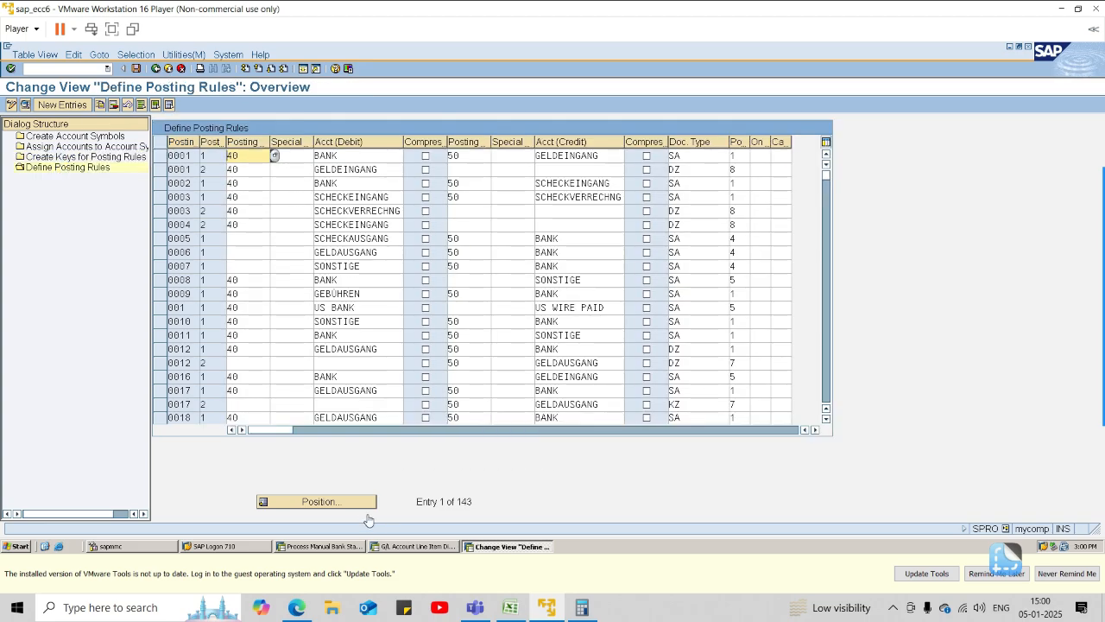
left_click(311, 499)
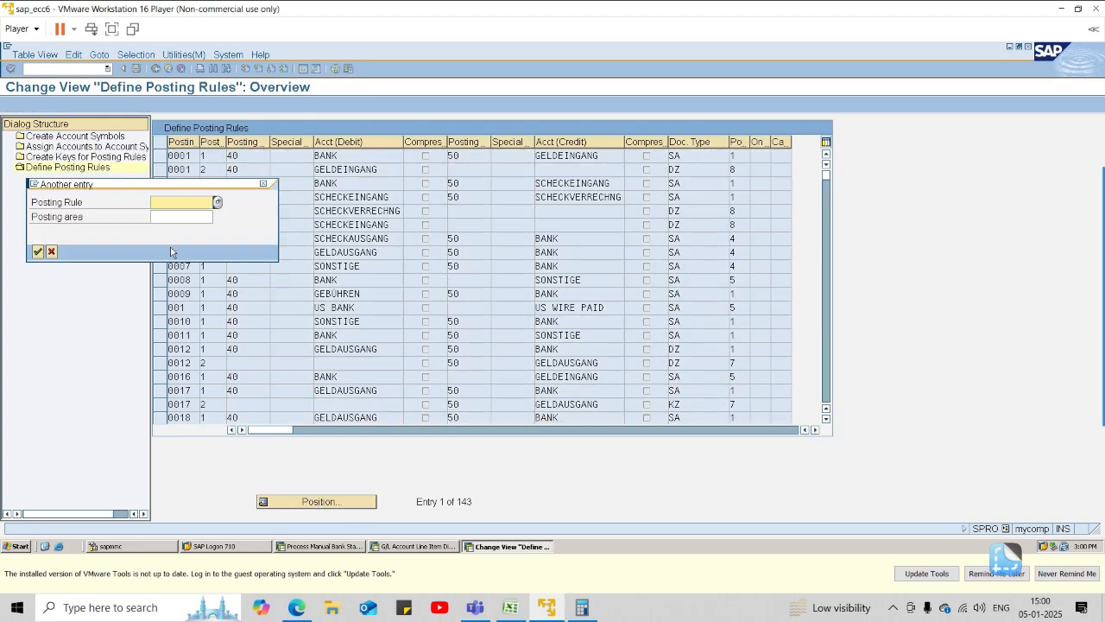
type("1sin")
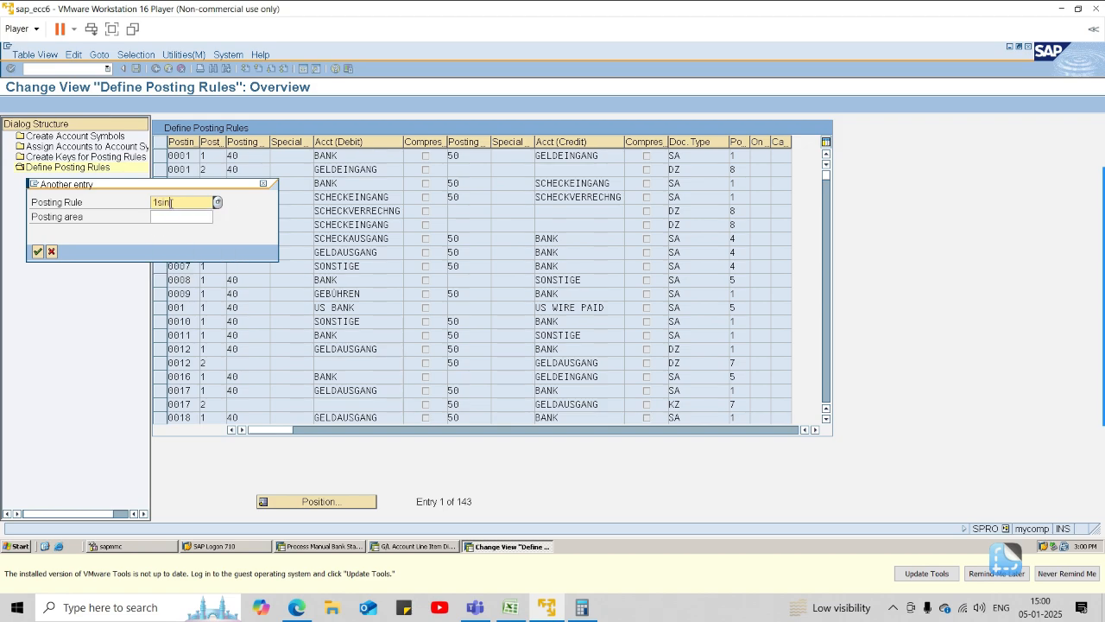
key("Return")
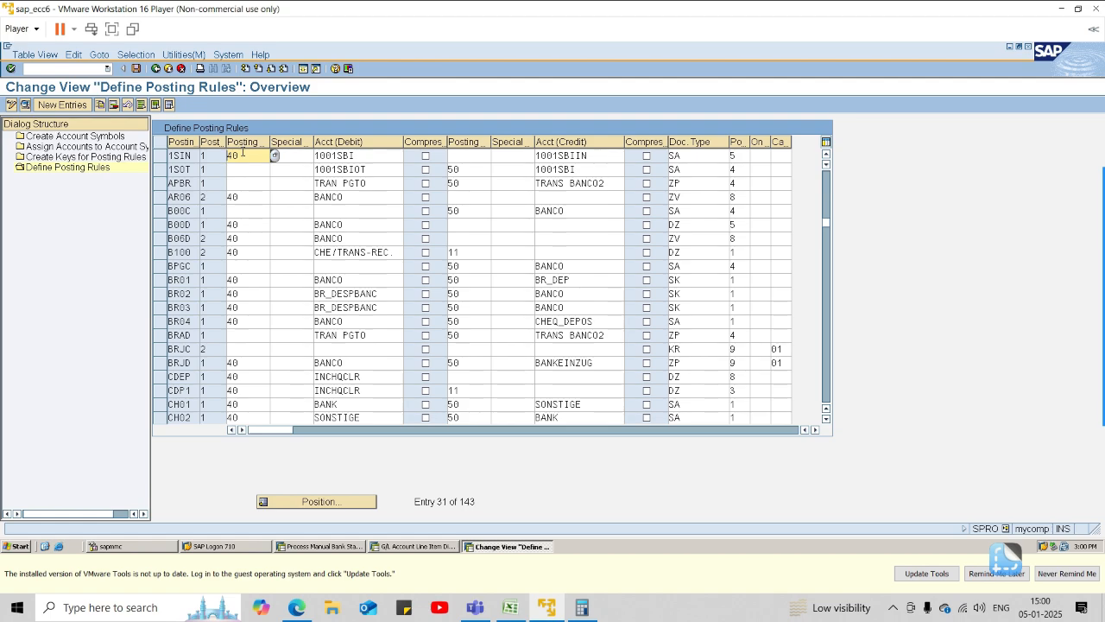
left_click(156, 69)
left_click(155, 69)
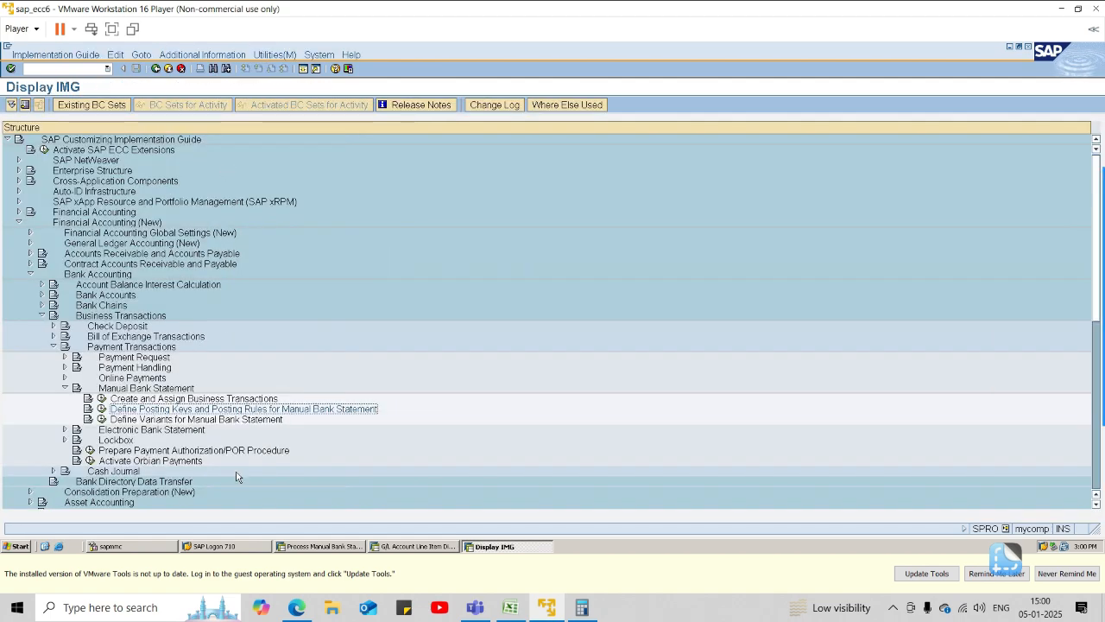
In the Process Manual Bank Statement session, start the first item with transaction 1sin and value date 05.01.2025.
left_click(331, 547)
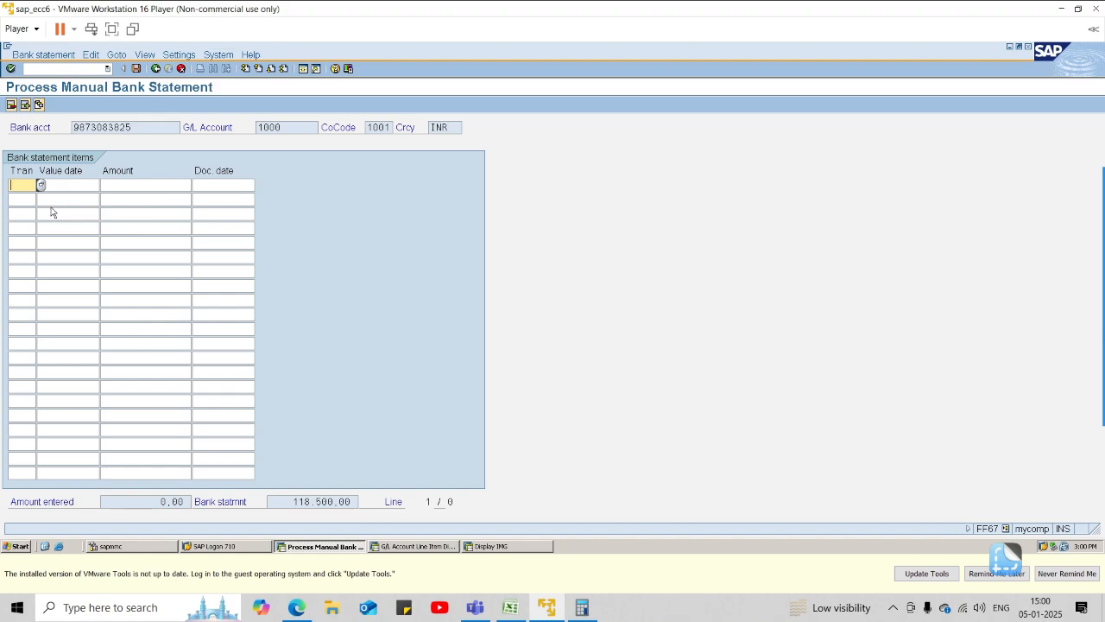
left_click(40, 183)
left_click(40, 184)
type("5")
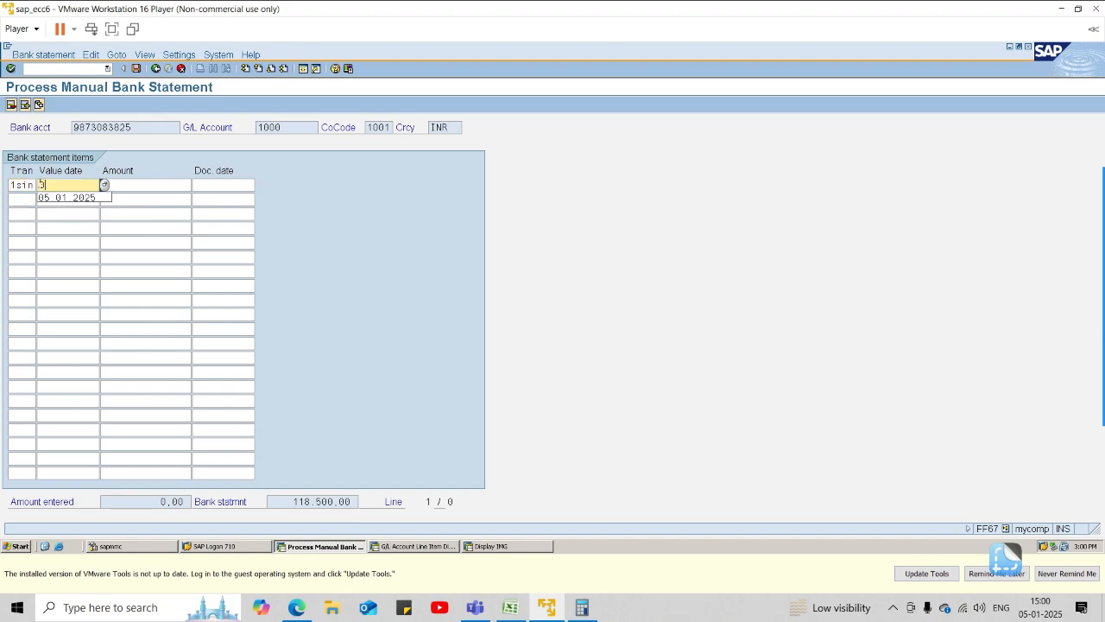
type(".01.2025")
key("Tab")
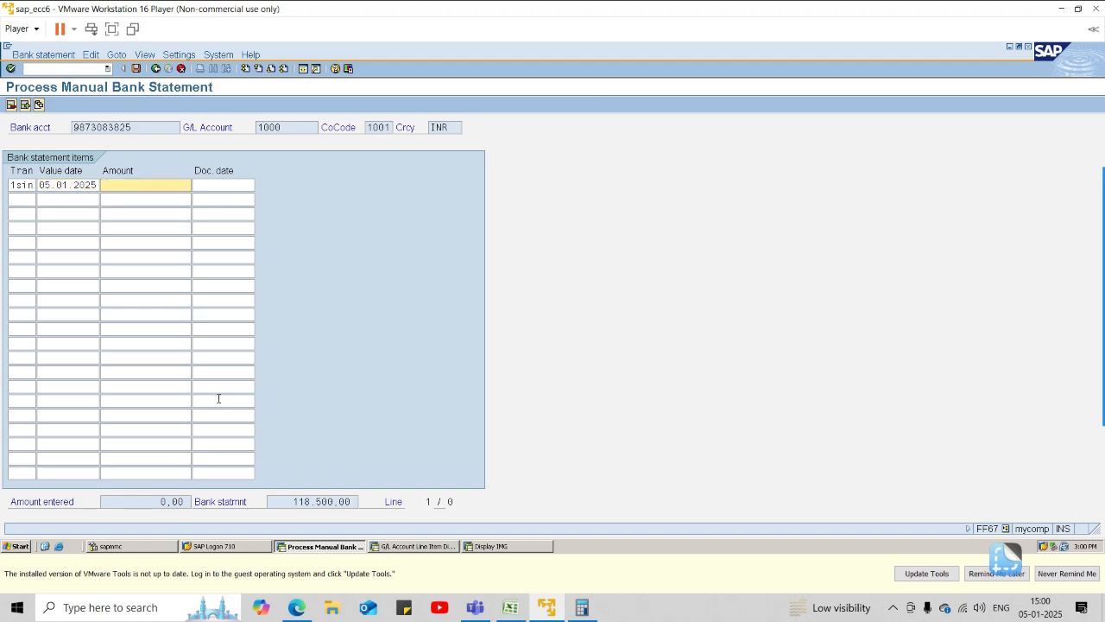
In the G/L Account Line Item Display session, list all items for G/L accounts 1001 to 1002 in company code 1001.
left_click(402, 546)
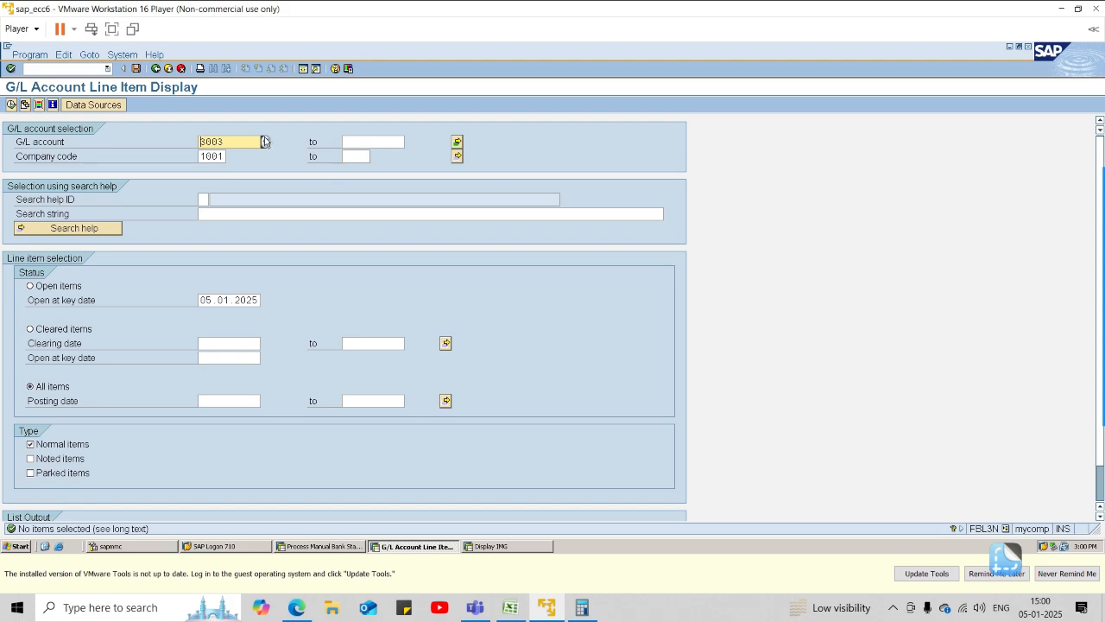
left_click(266, 142)
left_click(215, 361)
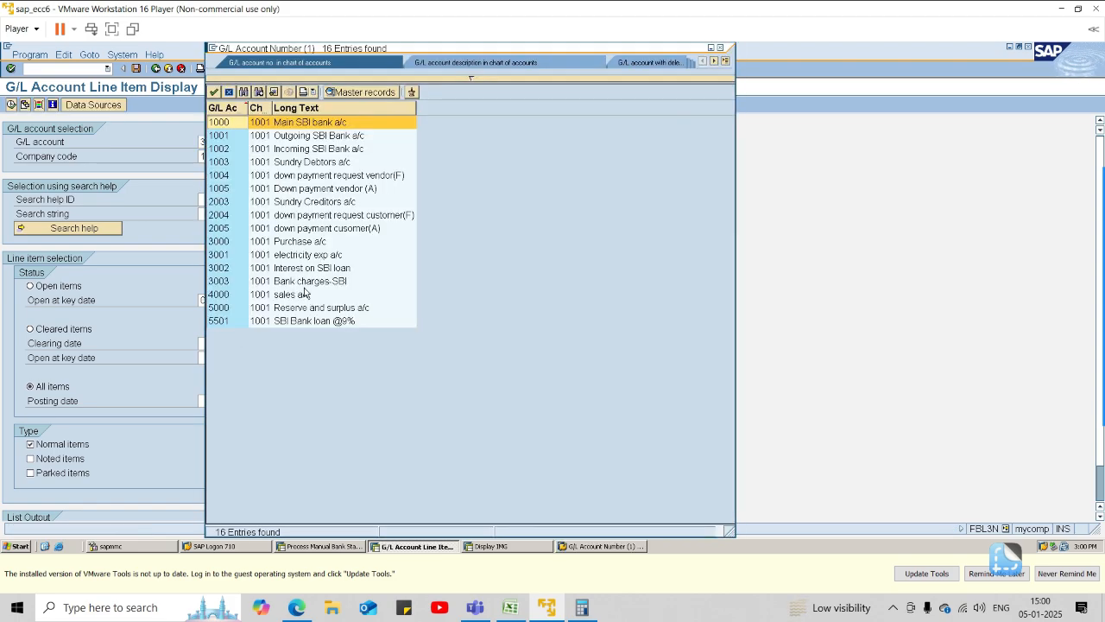
double_click(312, 136)
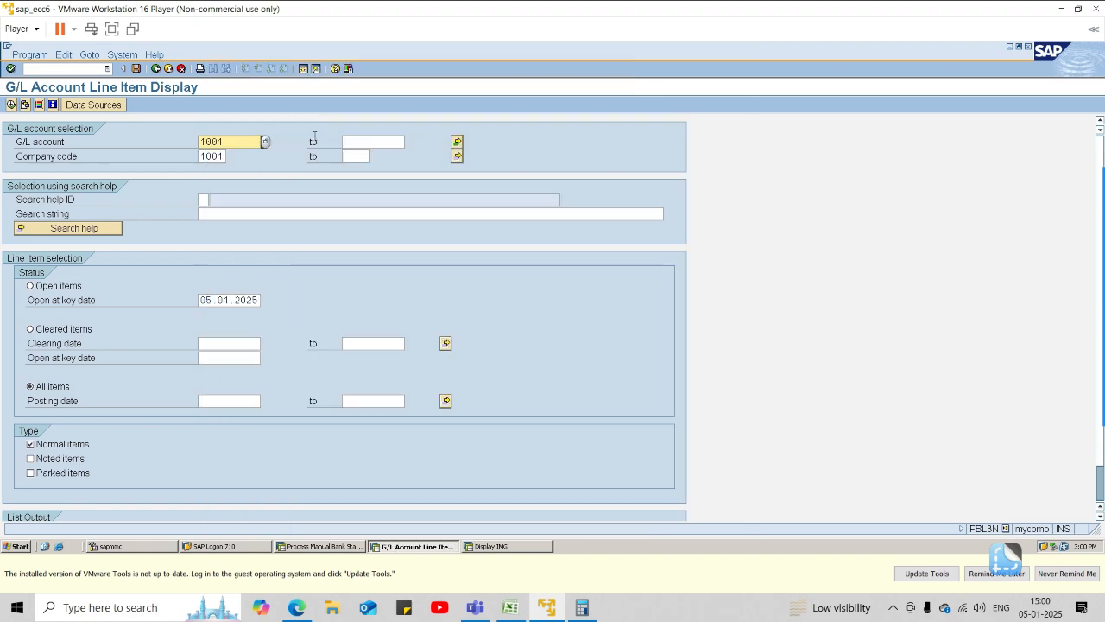
left_click(359, 141)
type("1002")
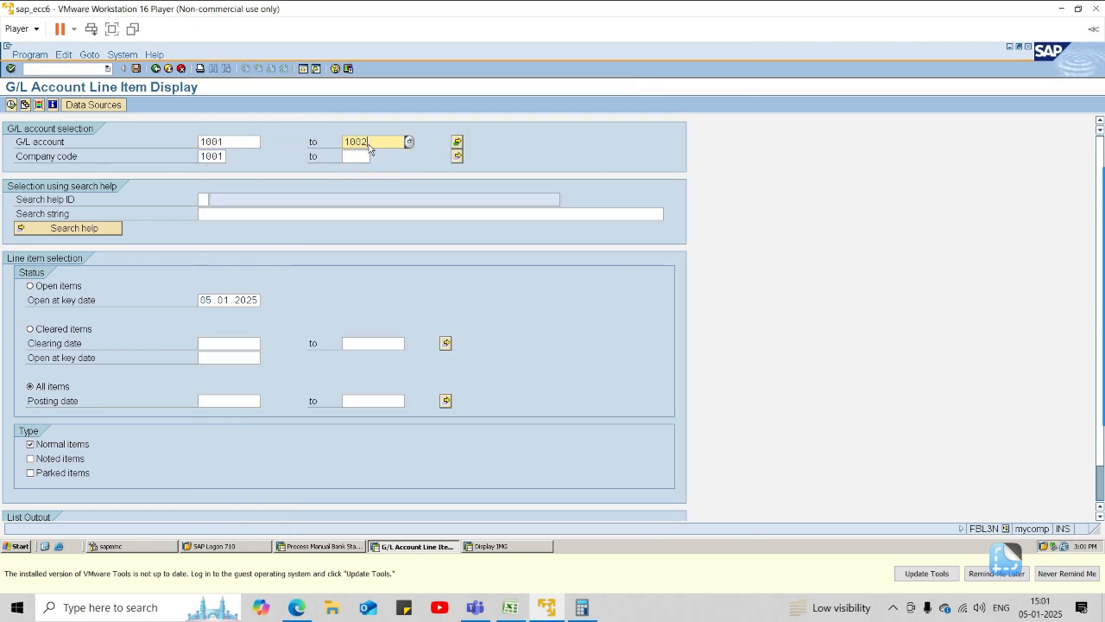
left_click(11, 104)
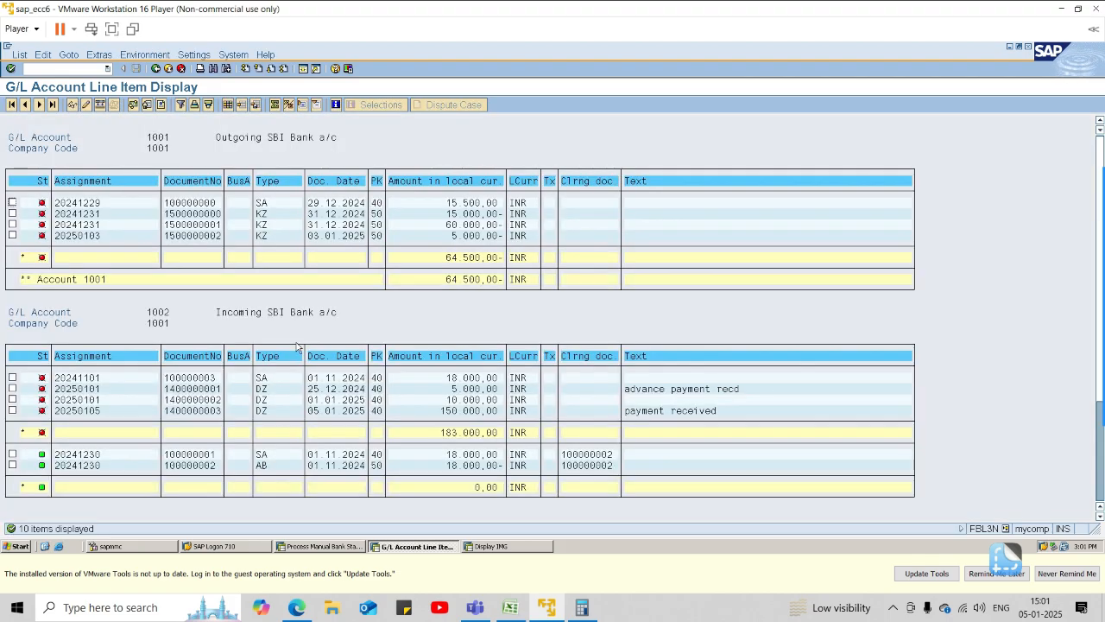
Return to the manual bank statement and enter the amount 183000 for the 1sin item.
key("alt+Tab")
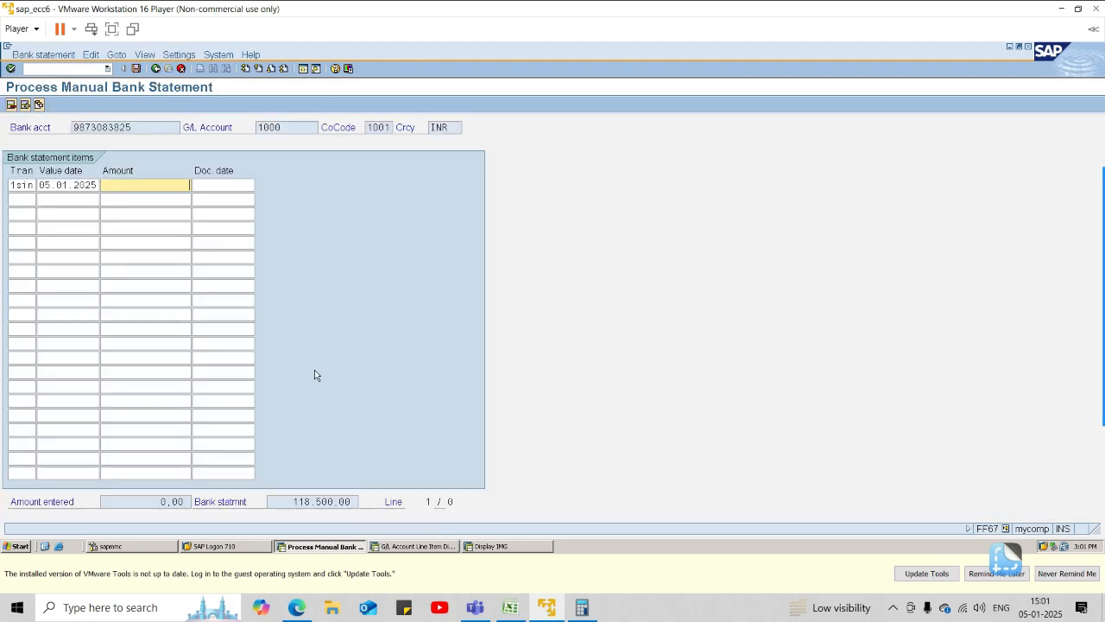
type("138000")
key("Tab")
Add a second bank statement item with transaction 1sot, value date 05.01.2024 and amount 64500-, checking the amount against the line item display.
key("Tab")
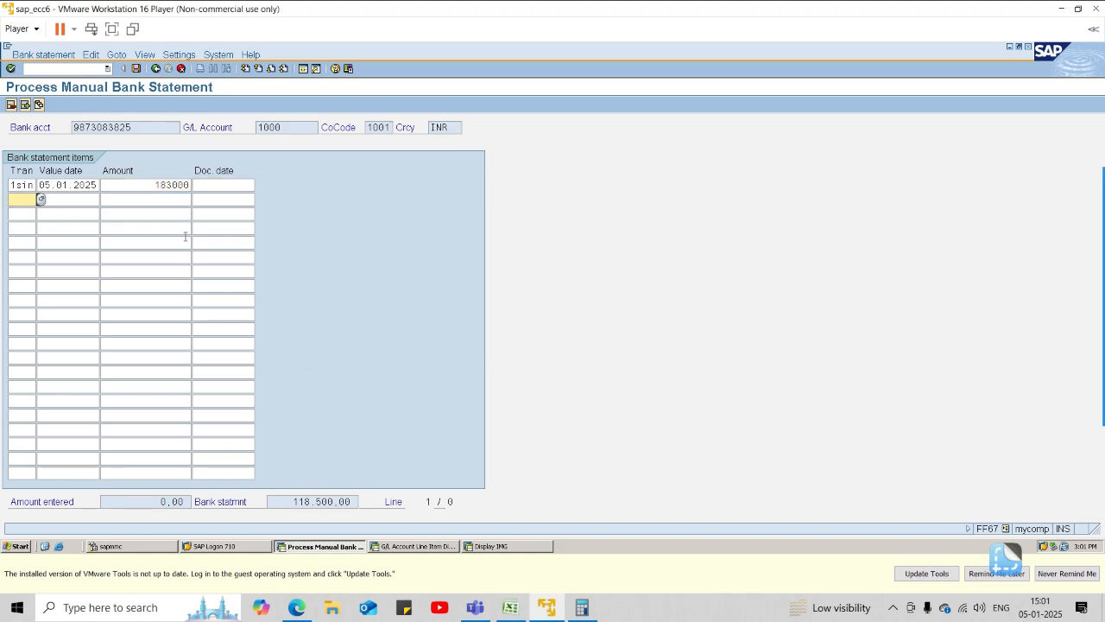
type("1sot")
key("Tab")
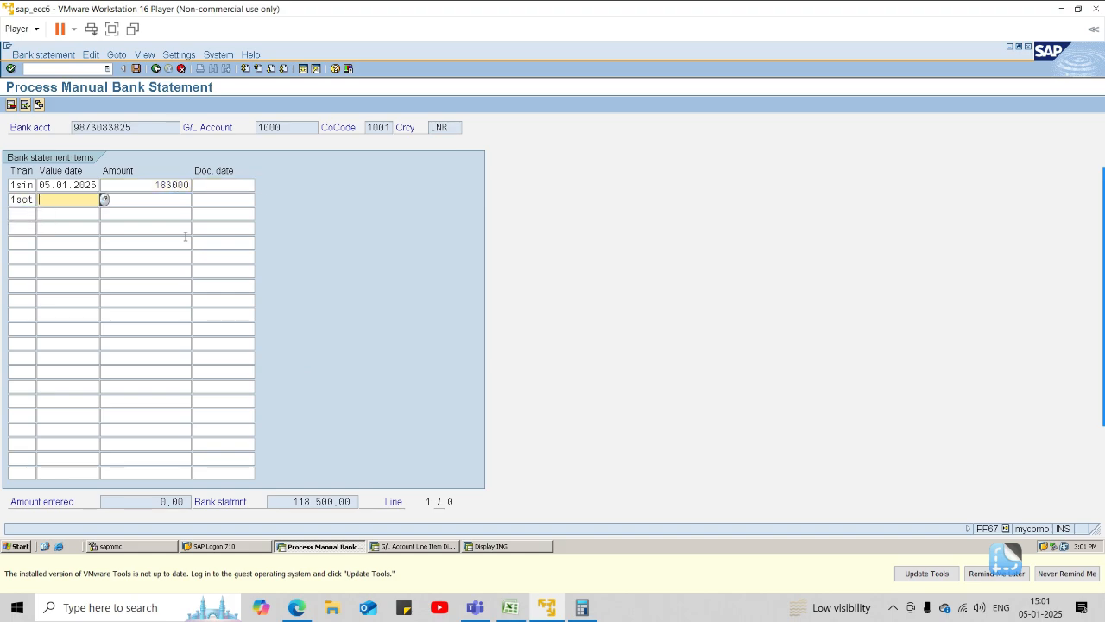
type("05.01.2024")
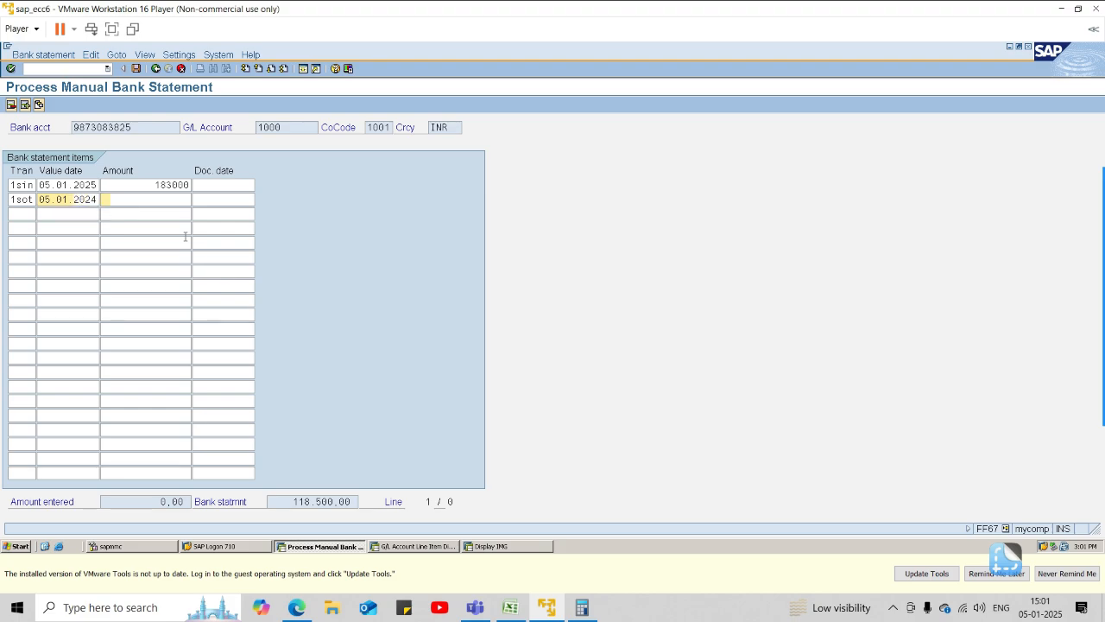
key("Tab")
key("alt+Tab")
key("alt+Tab")
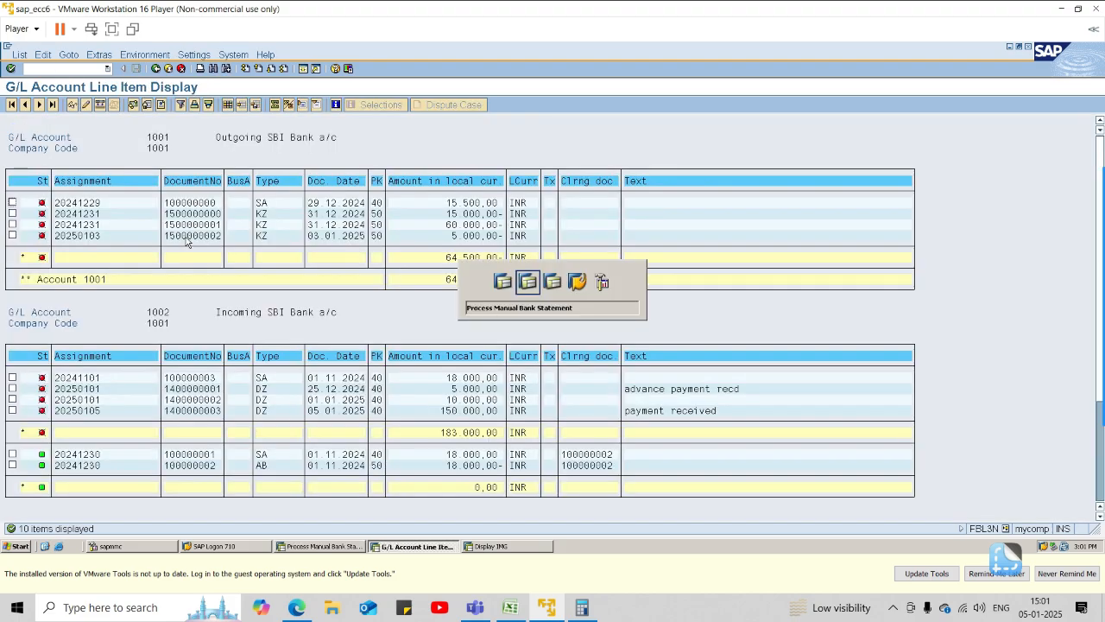
type("64500-")
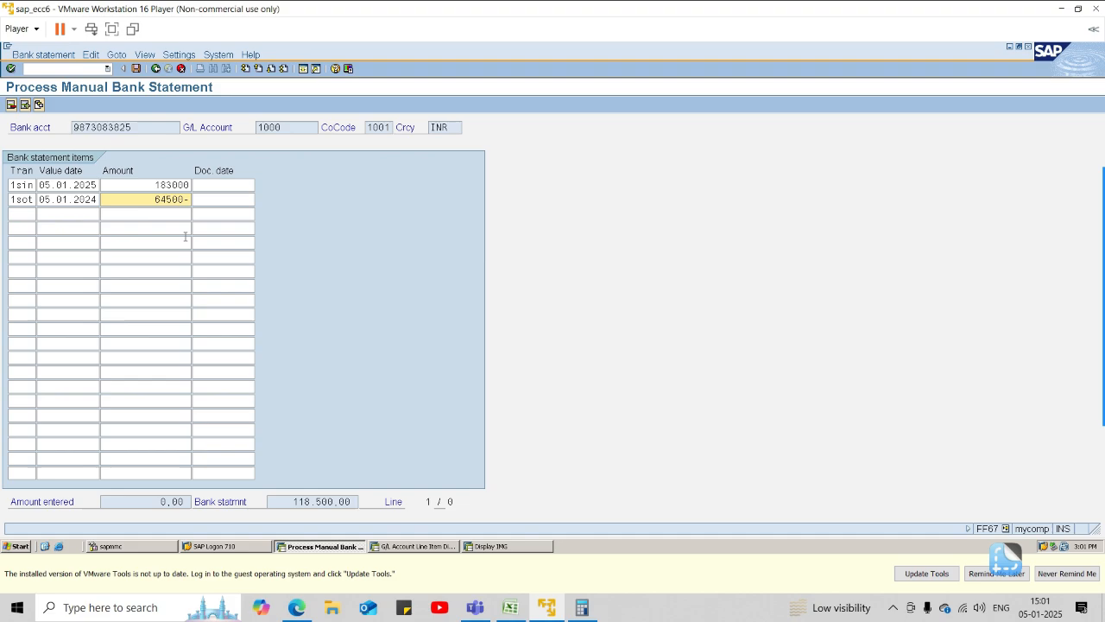
Confirm the 1SIN and 1SOT items past the missing bank reference warning and save the bank statement.
key("Return")
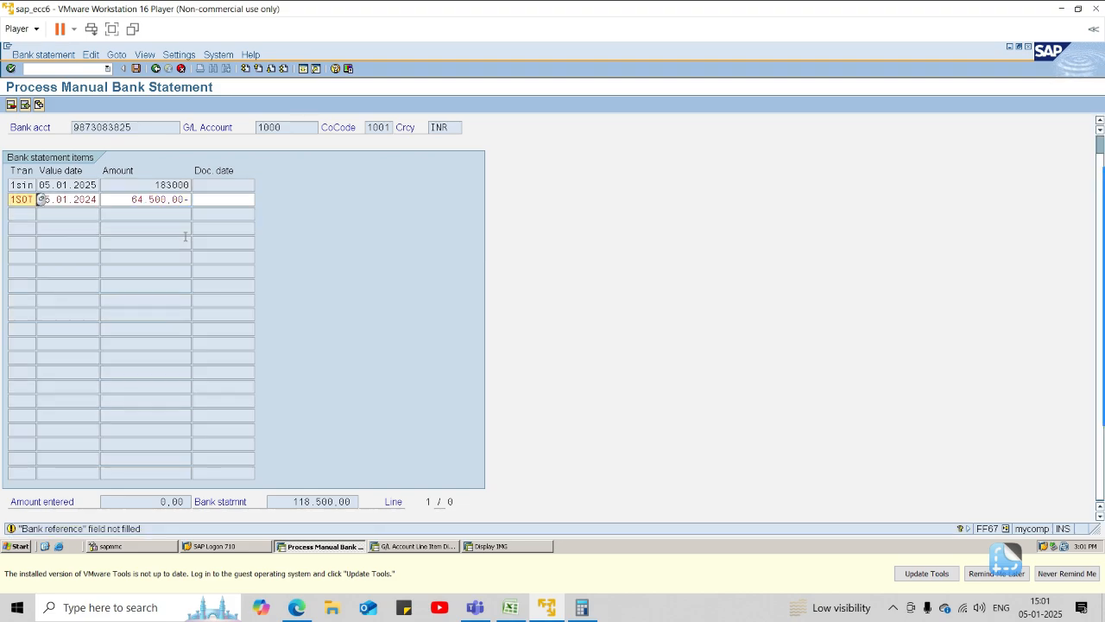
key("Return")
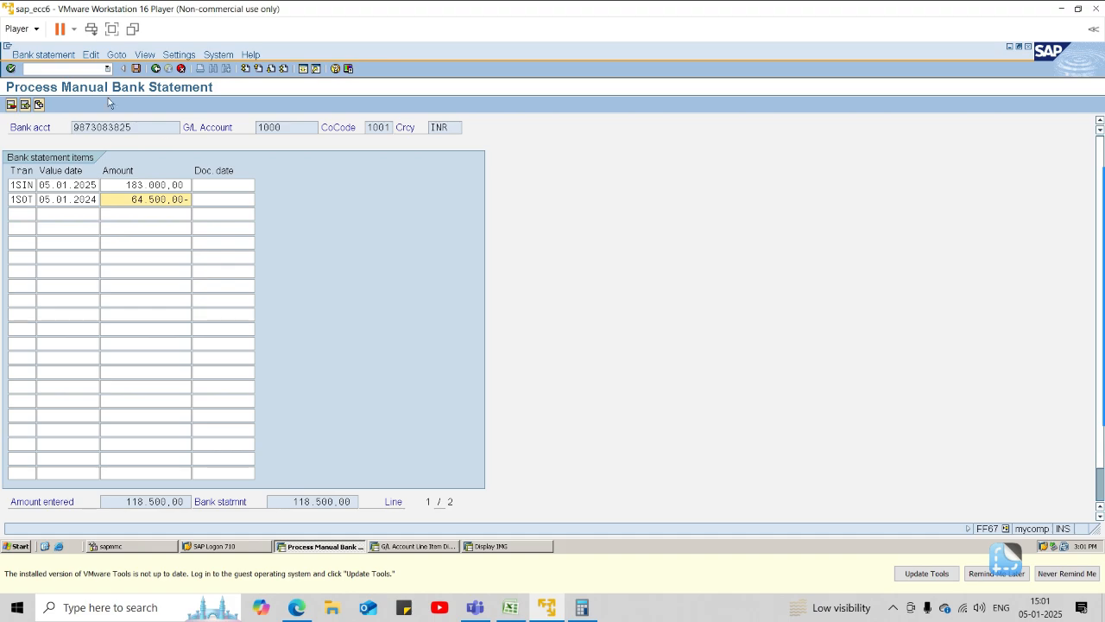
left_click(135, 69)
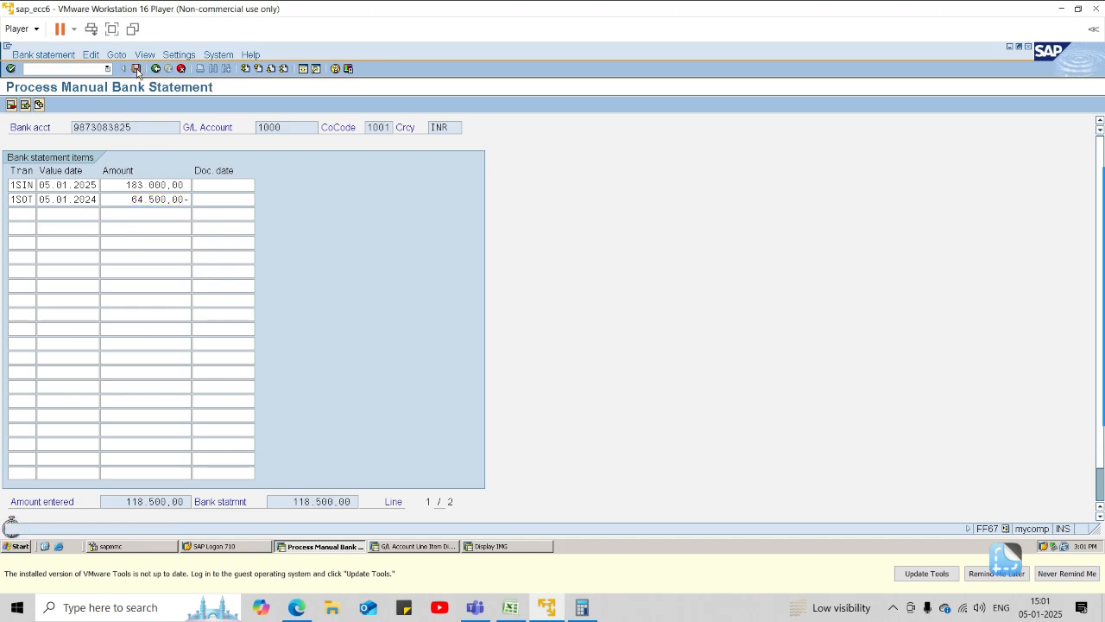
Open the manual bank statement overview, return to the statement header for the SBI current account and save again.
left_click(43, 107)
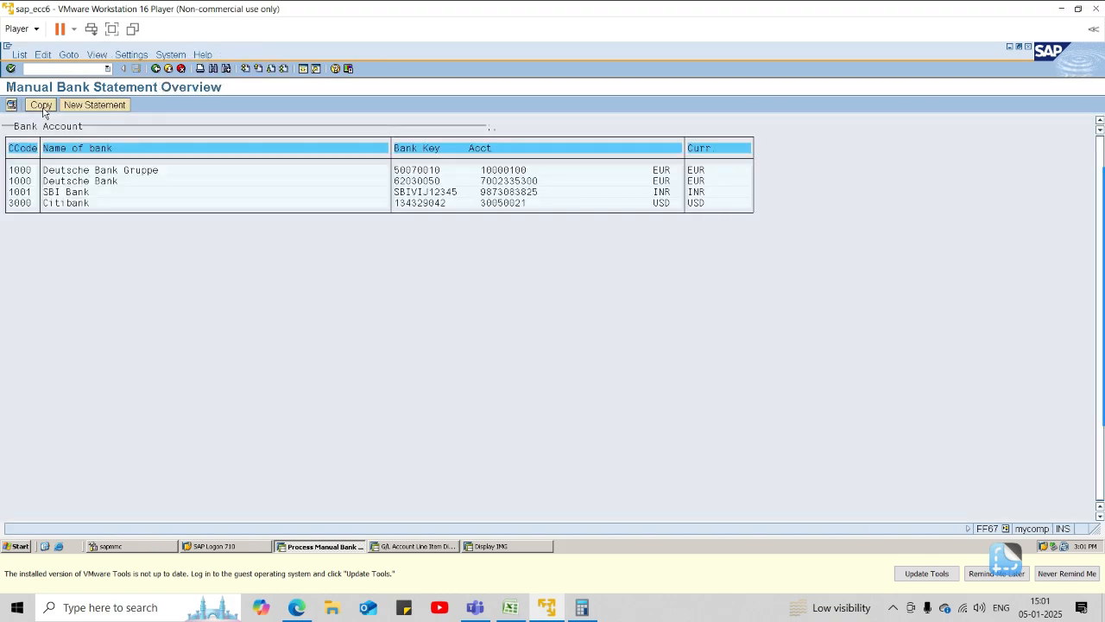
left_click(155, 69)
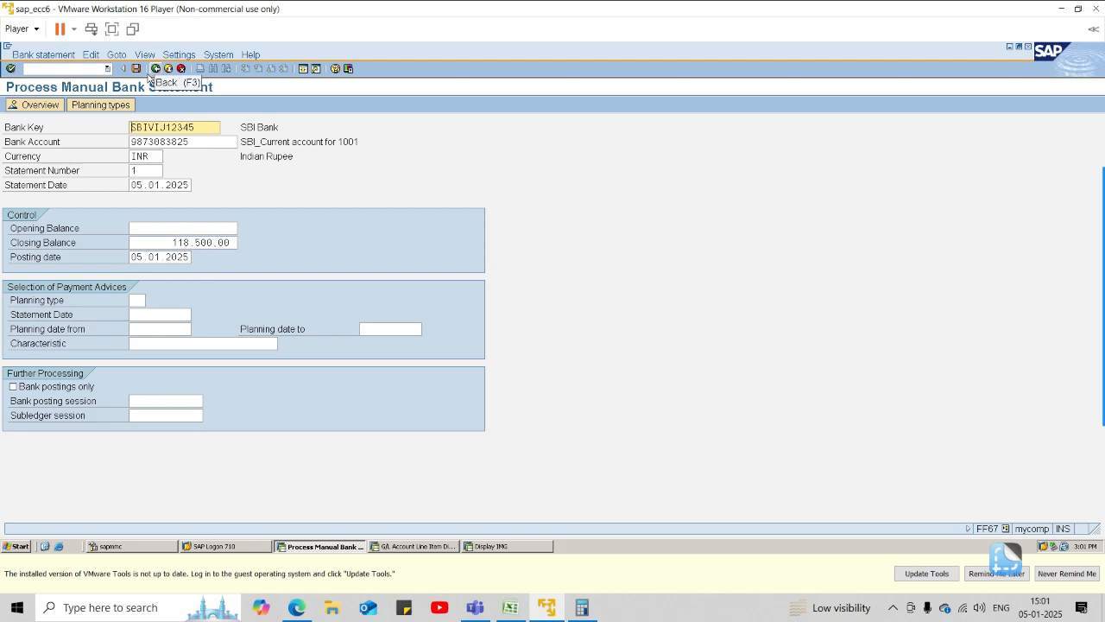
left_click(136, 69)
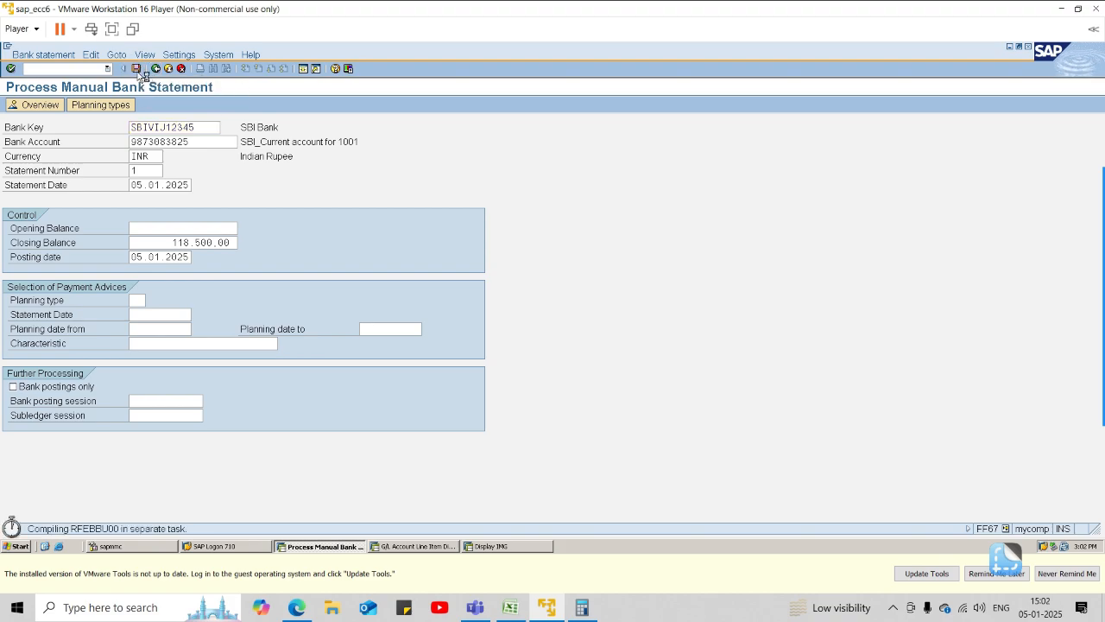
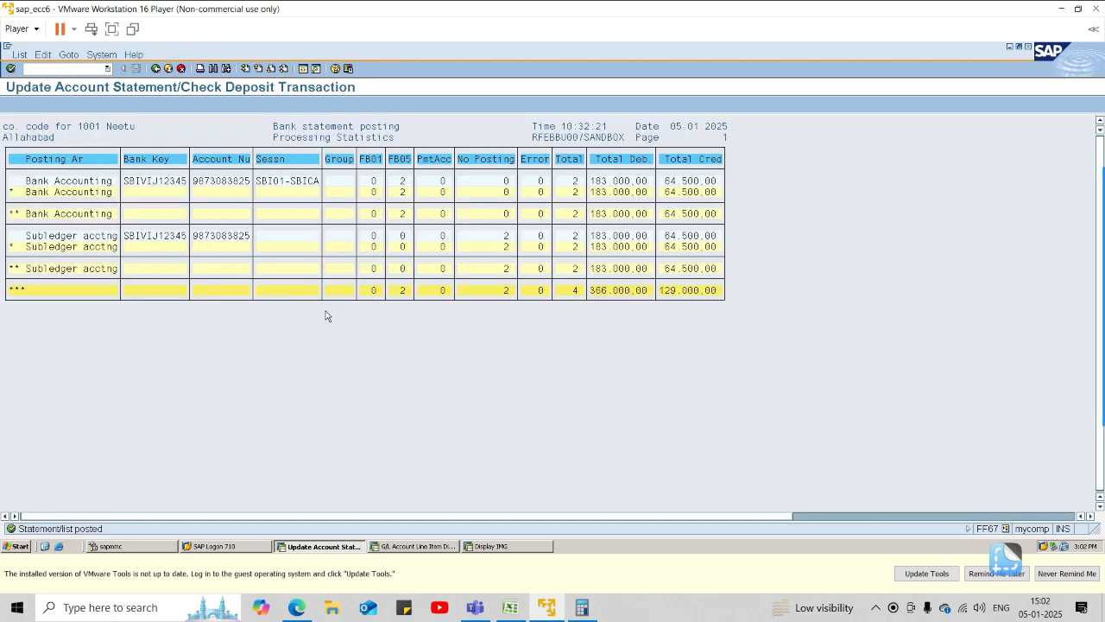
Open the batch input session overview from the bank statement posting statistics.
left_click(100, 54)
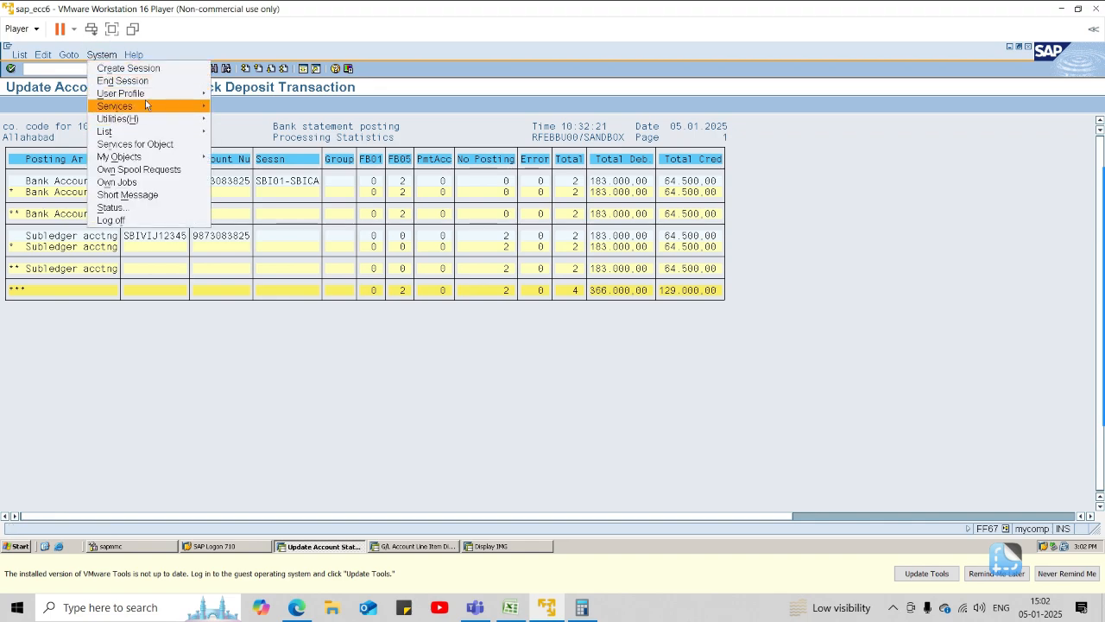
mouse_move(148, 106)
mouse_move(244, 158)
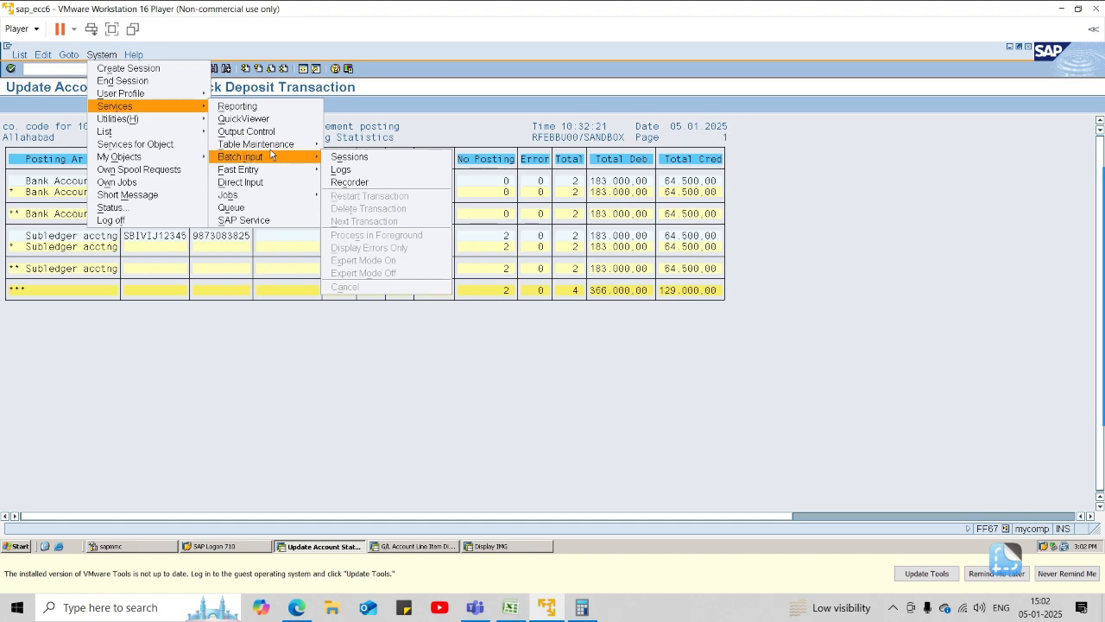
left_click(342, 158)
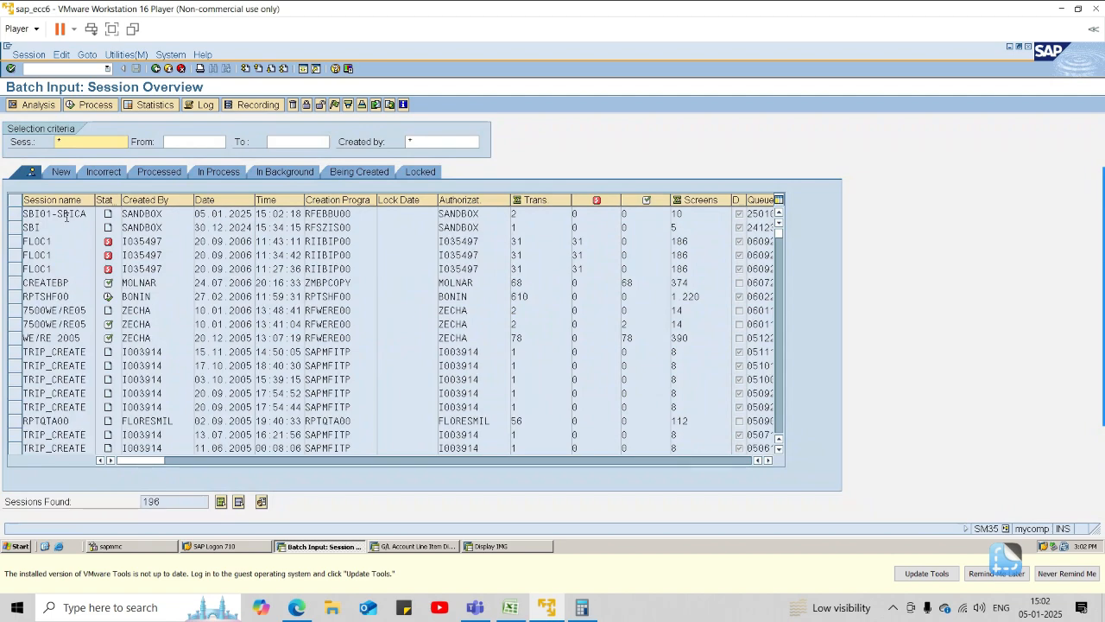
Process batch input session SBI01-SBICA in the Display errors only mode.
left_click(15, 213)
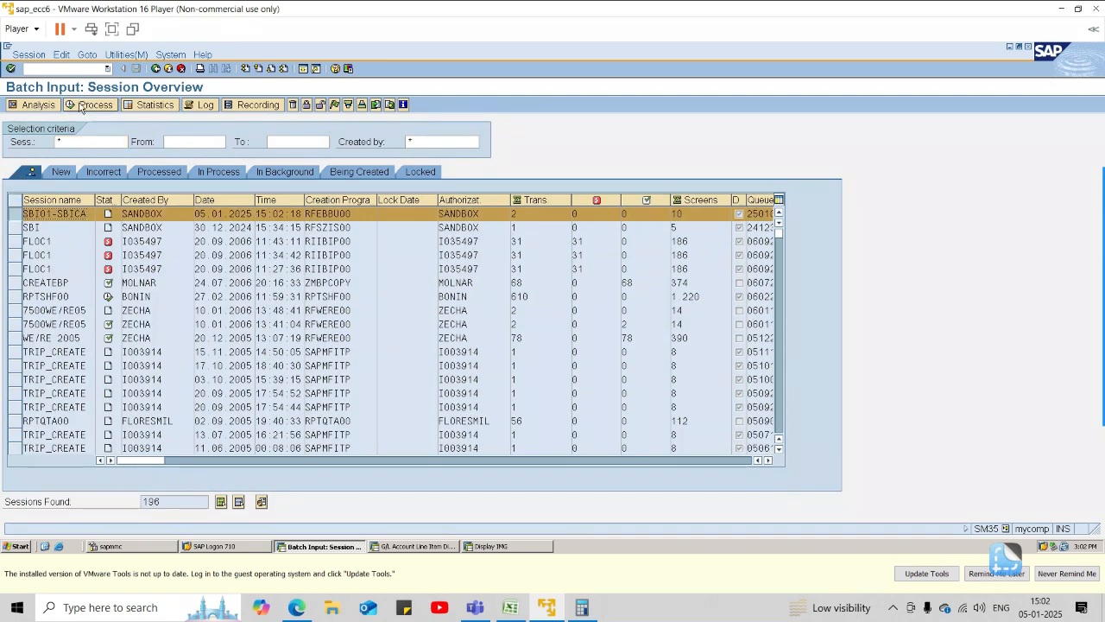
left_click(86, 105)
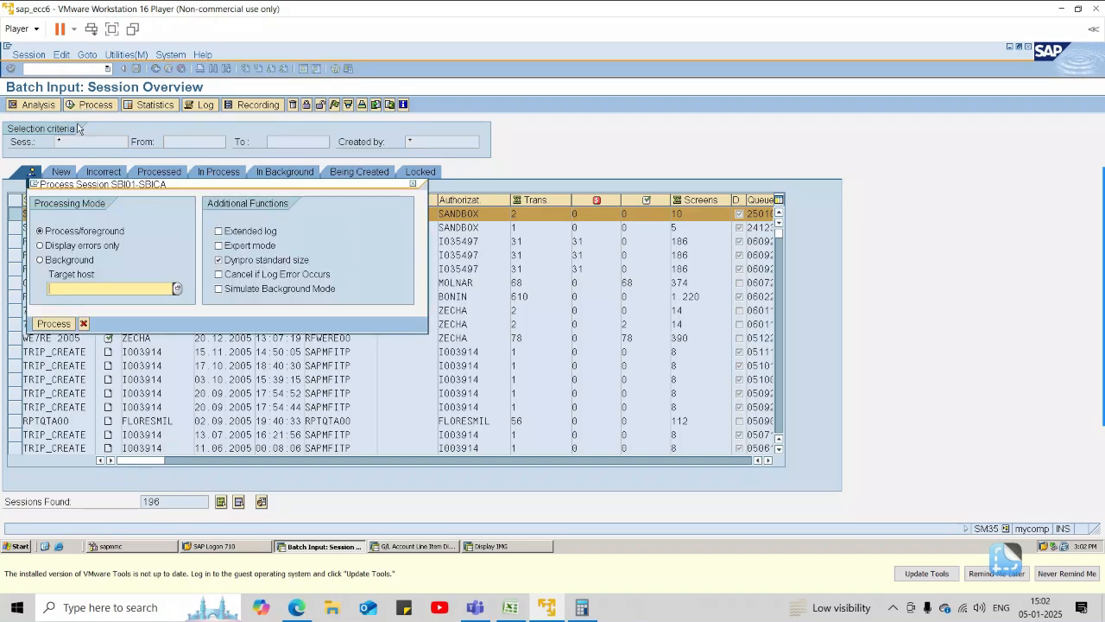
left_click(61, 248)
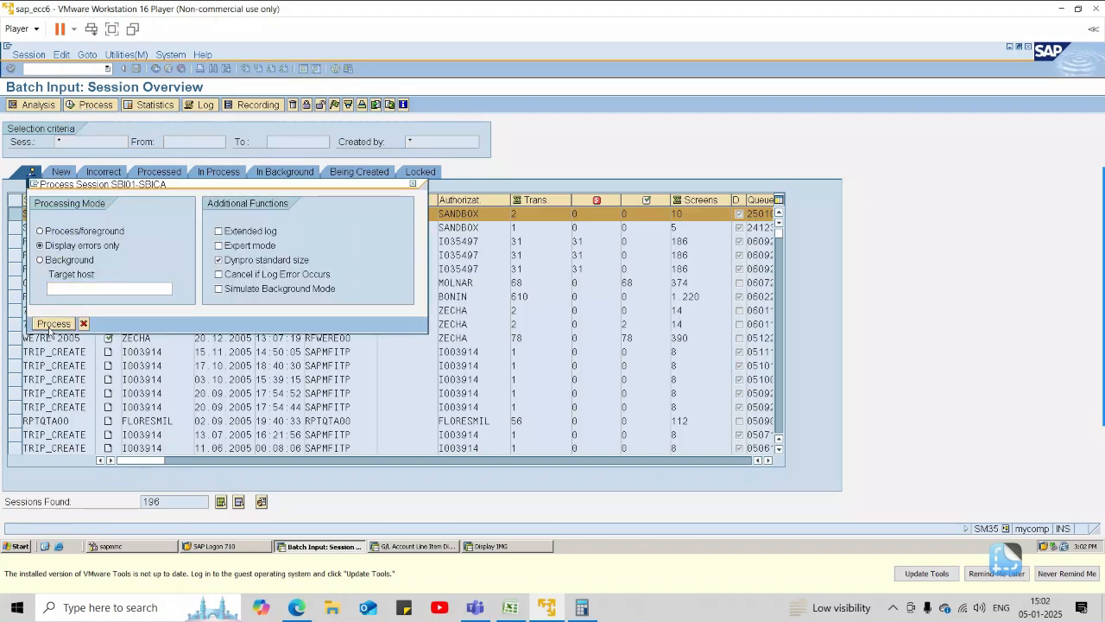
key("Return")
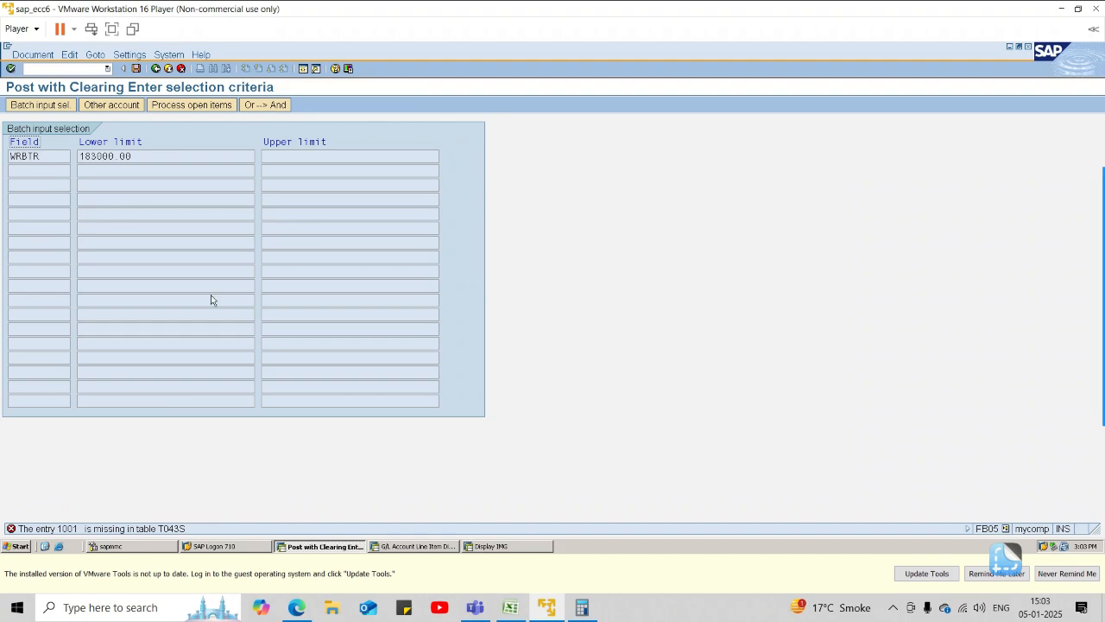
Open transaction OBA0 for G/L account tolerance groups in a separate session, keeping the clearing posting open.
left_click(50, 68)
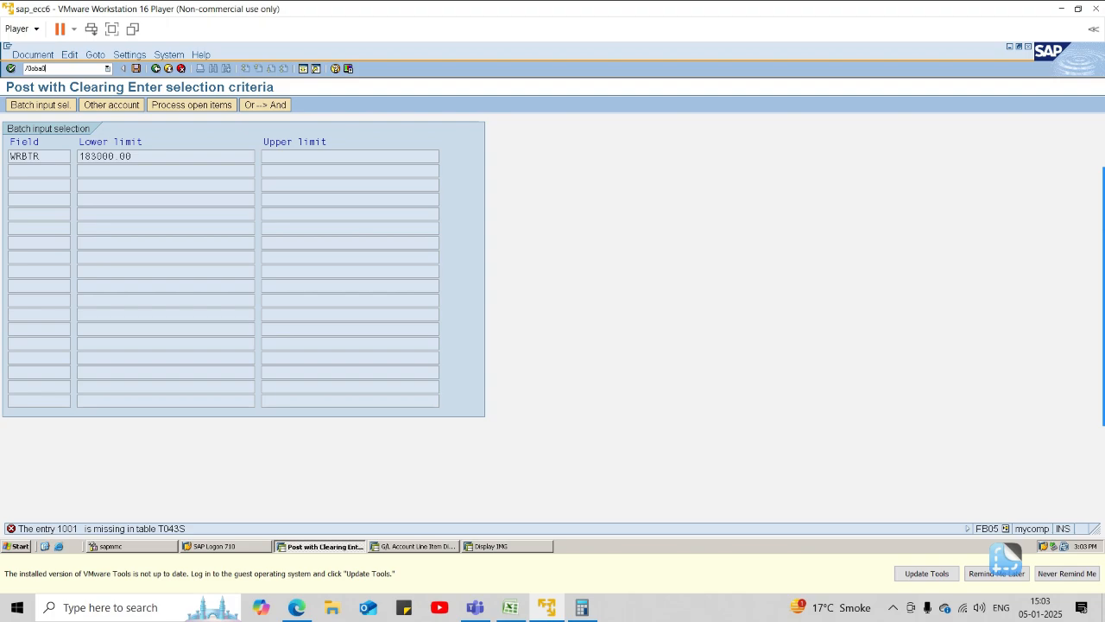
type("/oba0")
key("Return")
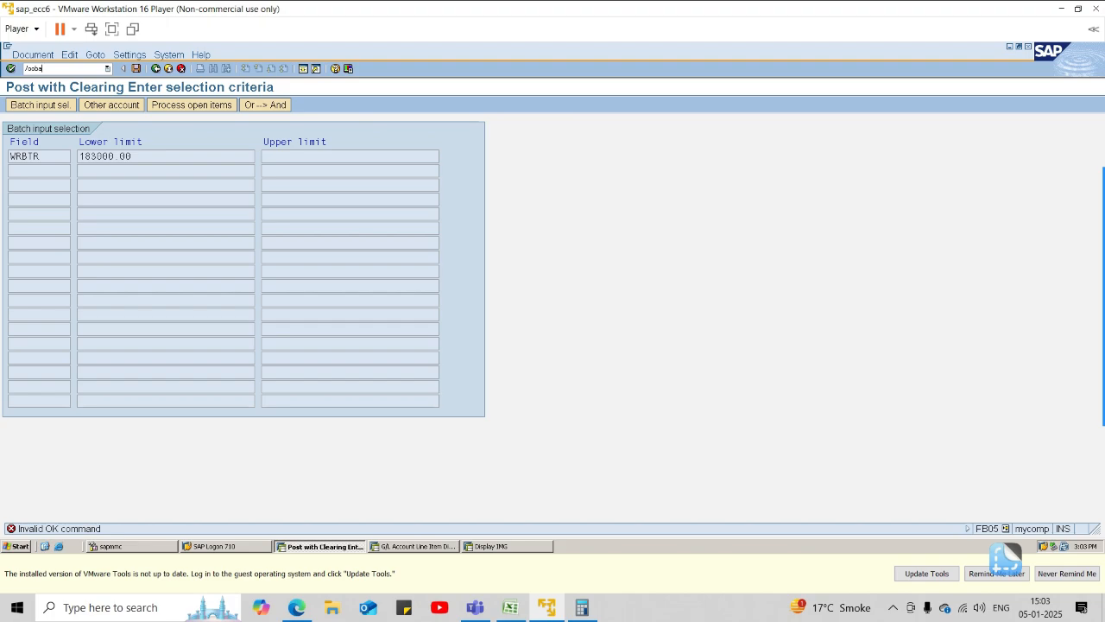
type("/noba0")
key("Return")
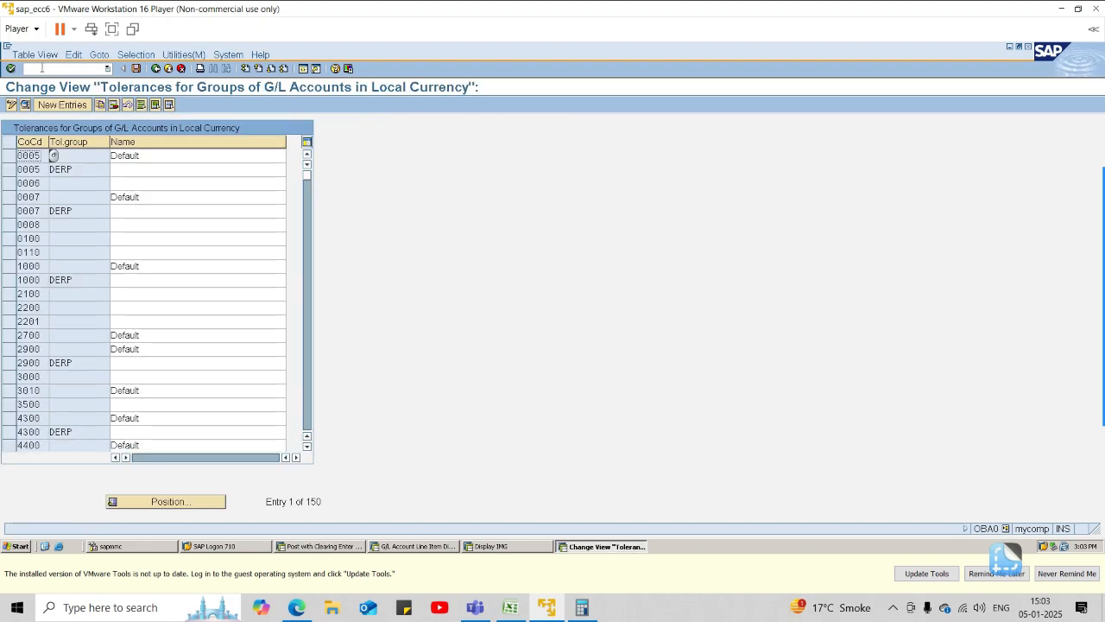
Create and save a G/L tolerance entry for company code 1001 with a blank group, named "Tol for gl - 1001", and leave the table.
left_click(55, 105)
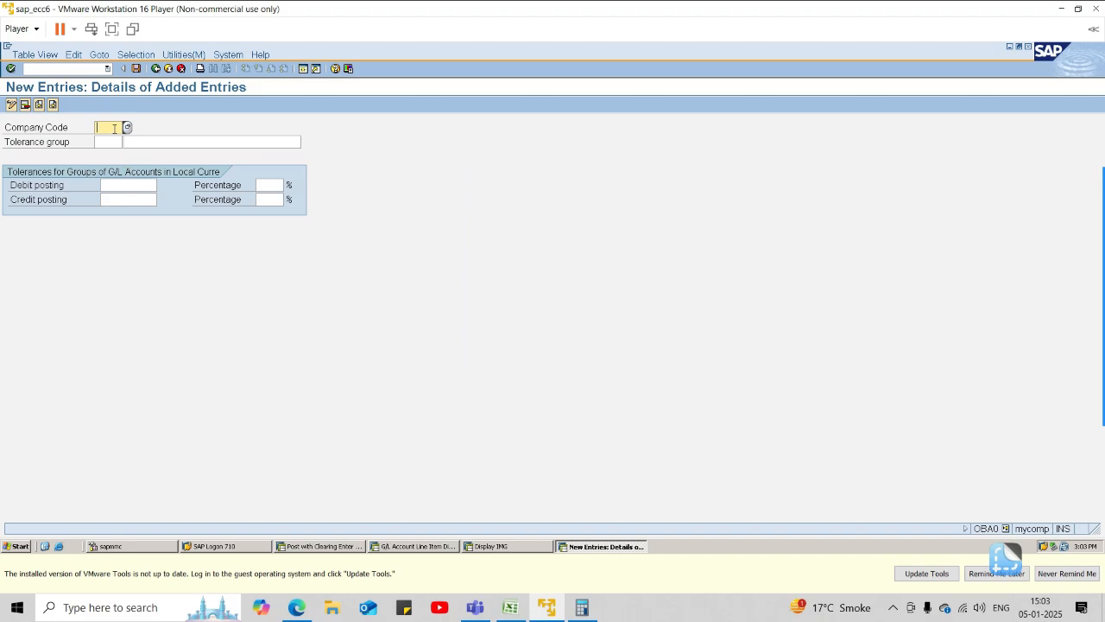
key("Tab")
key("Tab")
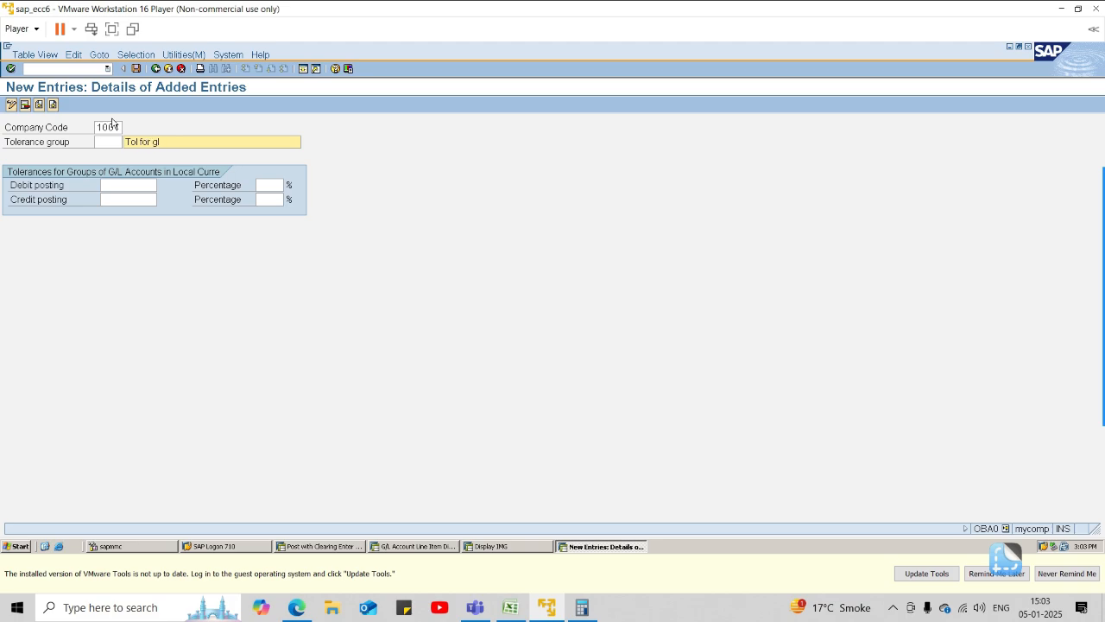
type("001")
key("Return")
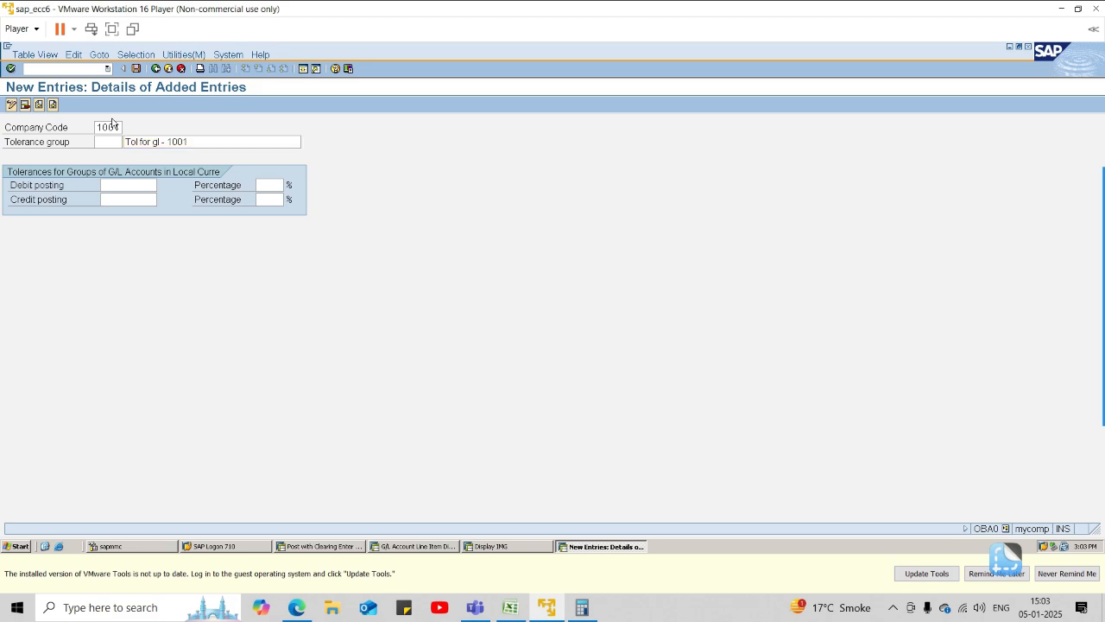
key("ctrl+s")
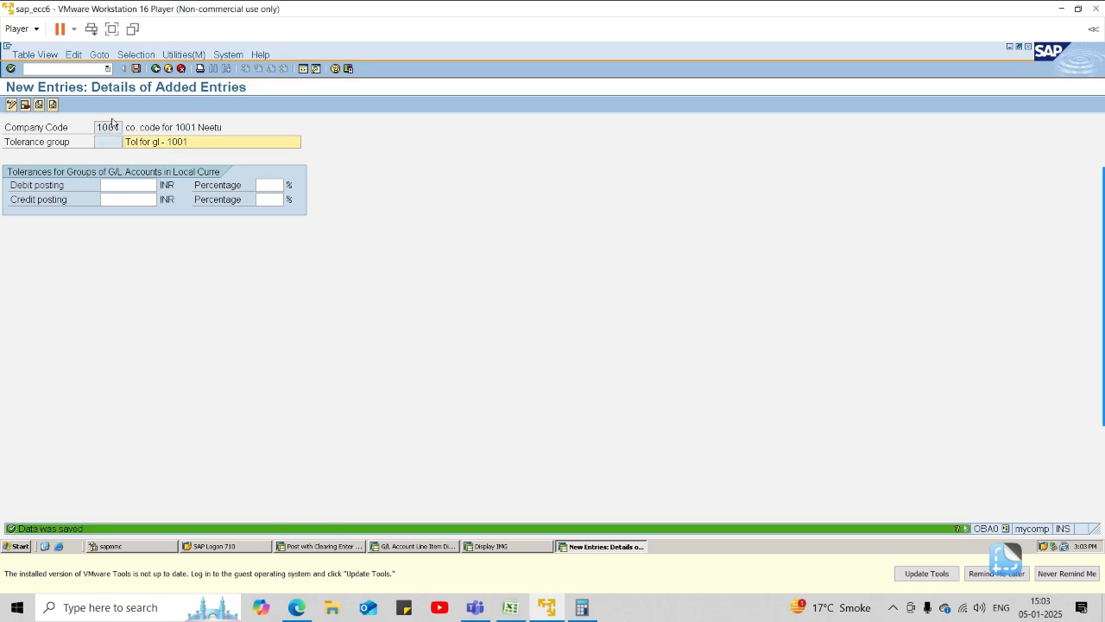
left_click(155, 69)
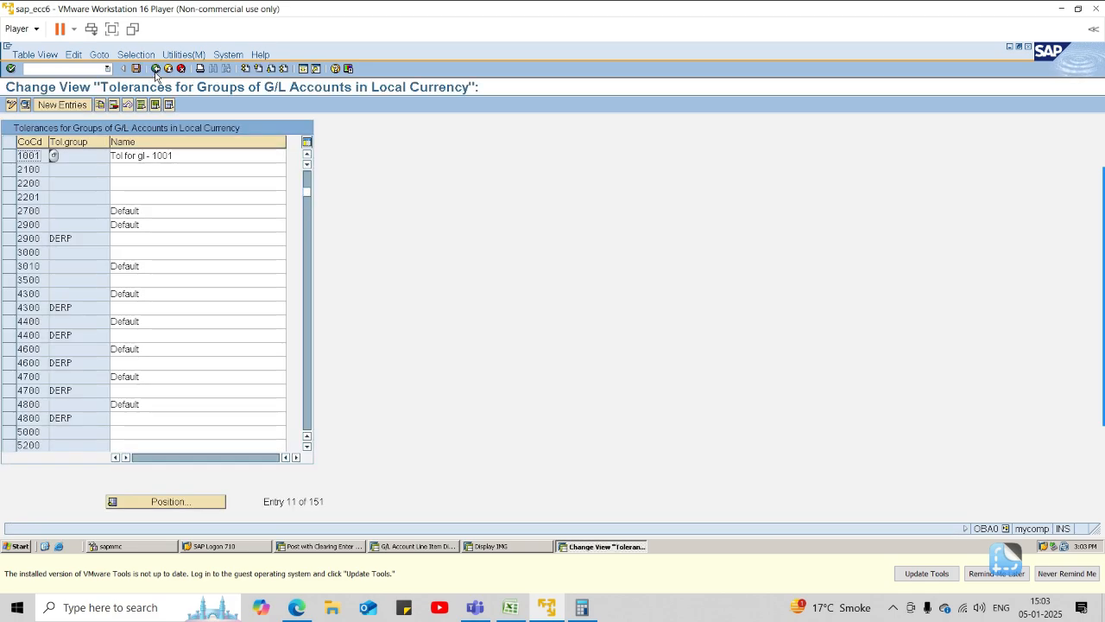
left_click(156, 69)
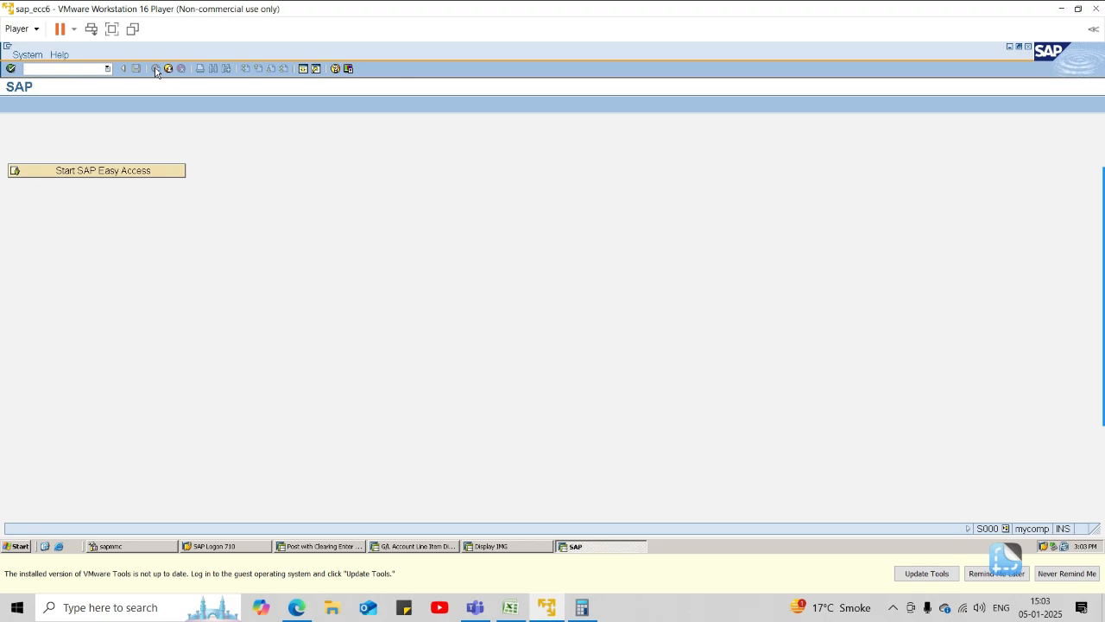
Return to the Post with Clearing session, continue past the selection criteria and display the open items of the Outgoing SBI Bank a/c.
left_click(484, 545)
left_click(432, 547)
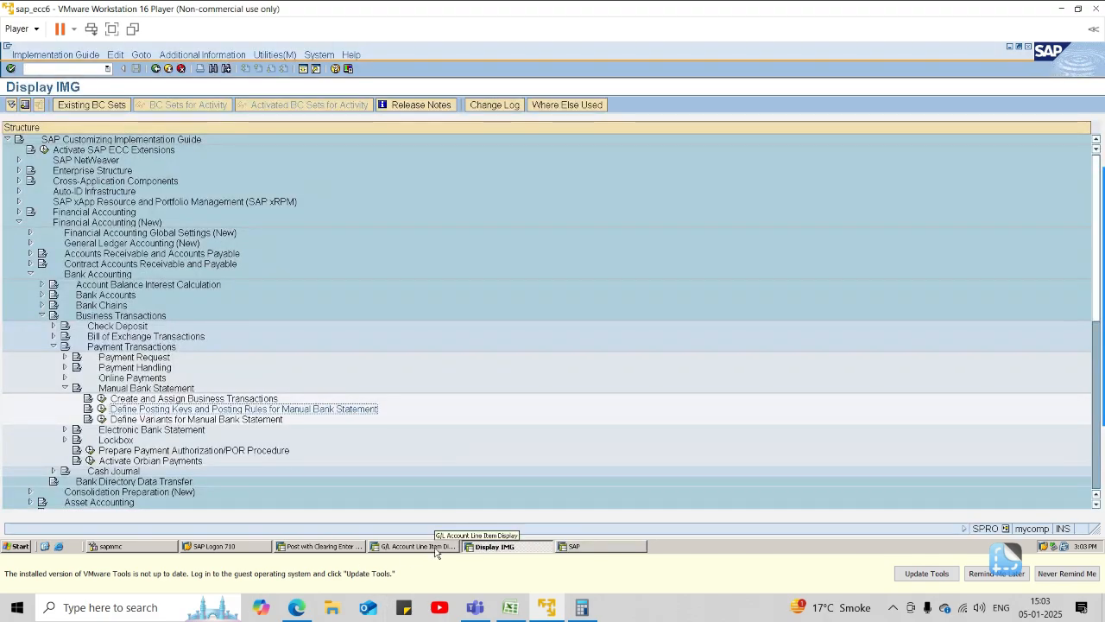
left_click(321, 546)
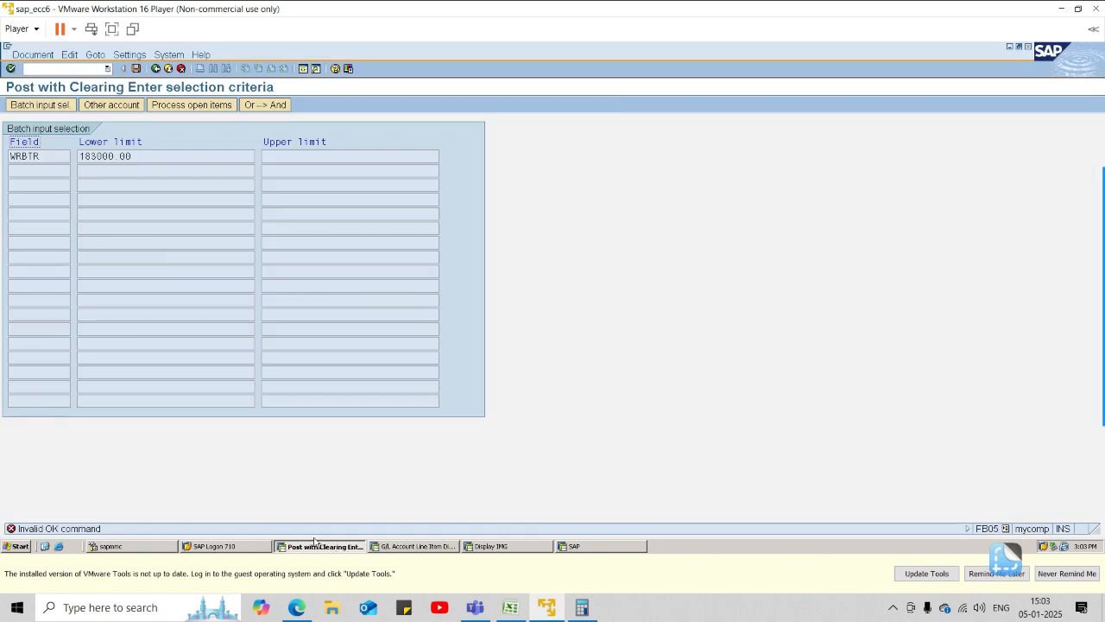
key("Return")
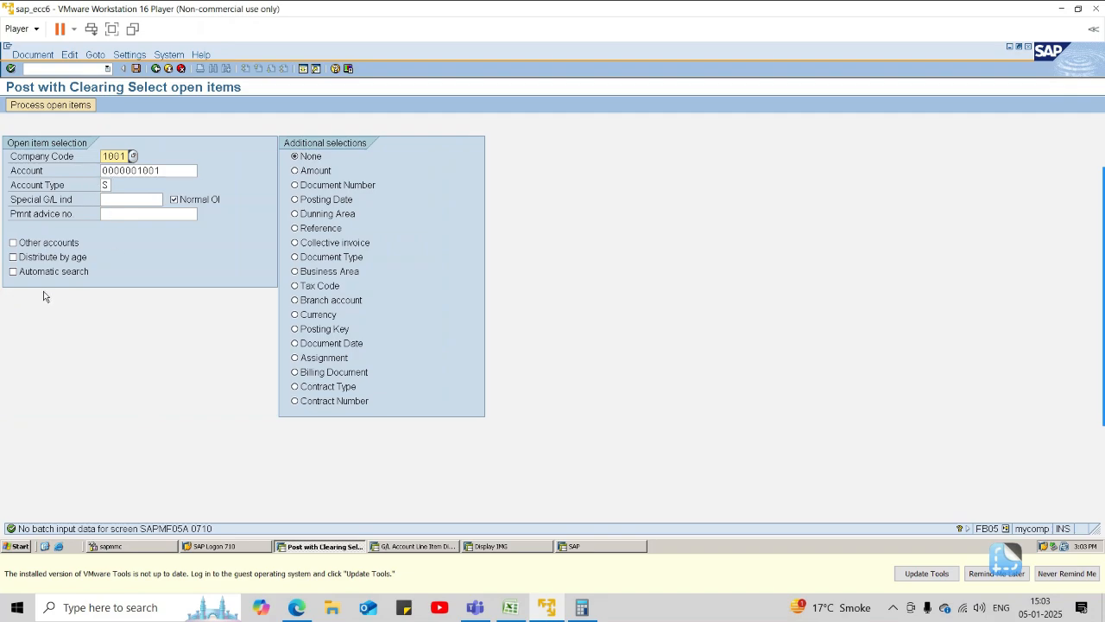
left_click(39, 101)
left_click(44, 104)
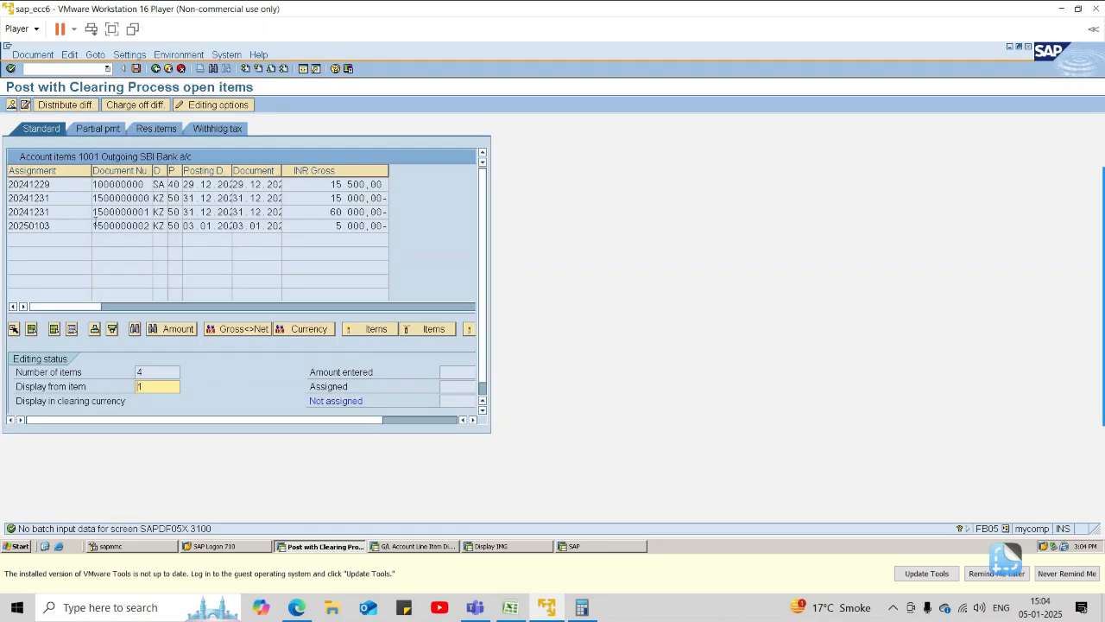
Compare the entered amount with the outgoing bank items and activate all four open items for clearing.
left_click(380, 421)
left_click_drag(368, 419, 439, 415)
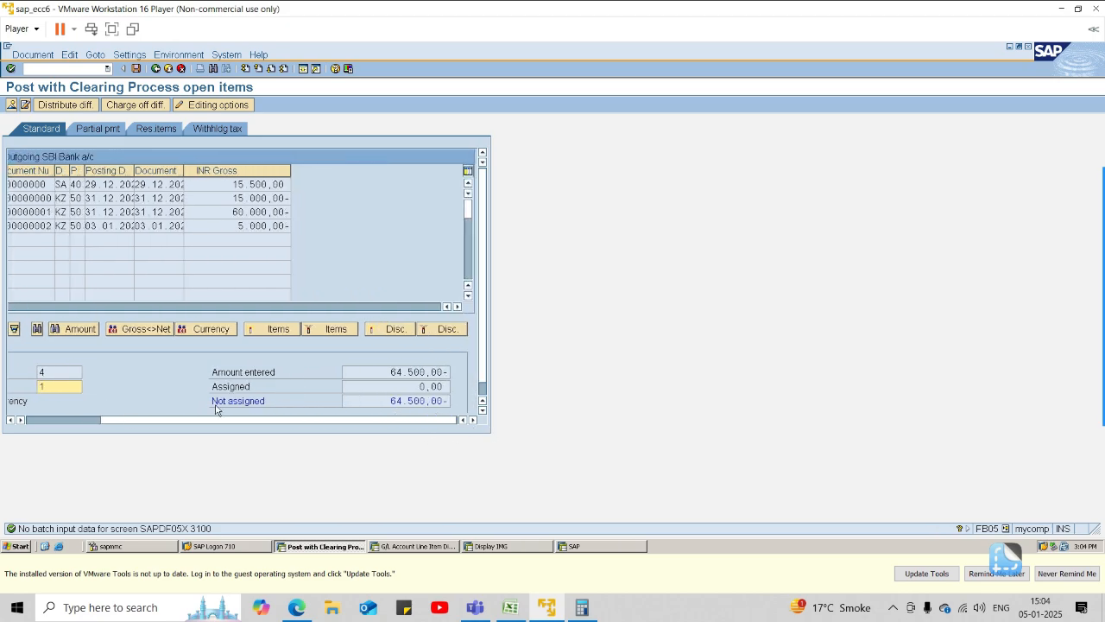
left_click(259, 414)
left_click_drag(265, 422, 119, 419)
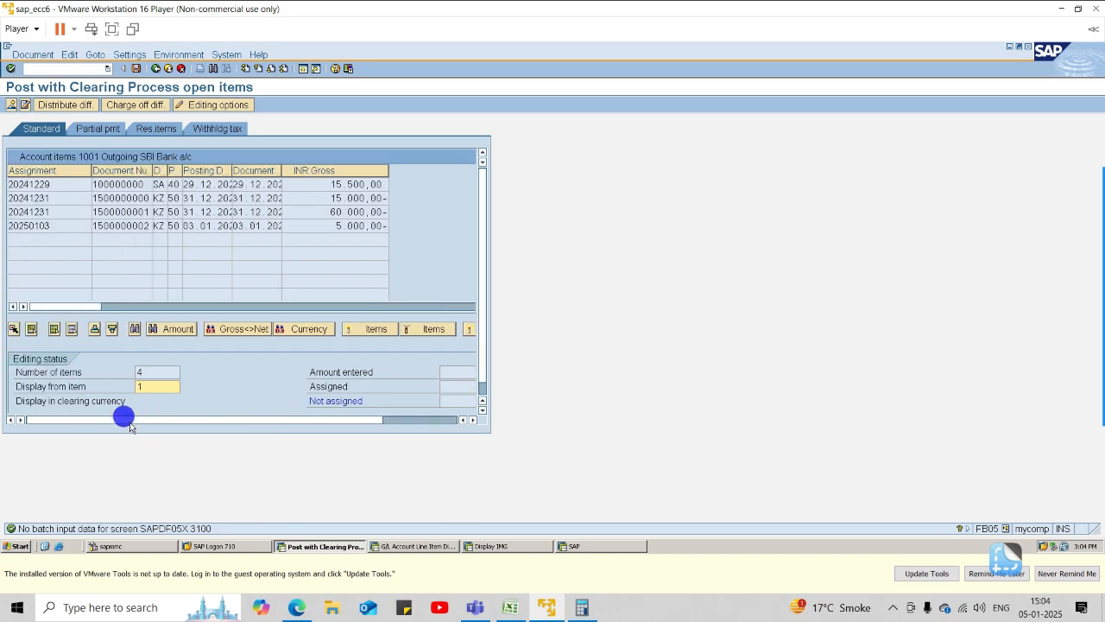
left_click(55, 329)
left_click(72, 329)
double_click(302, 184)
double_click(303, 197)
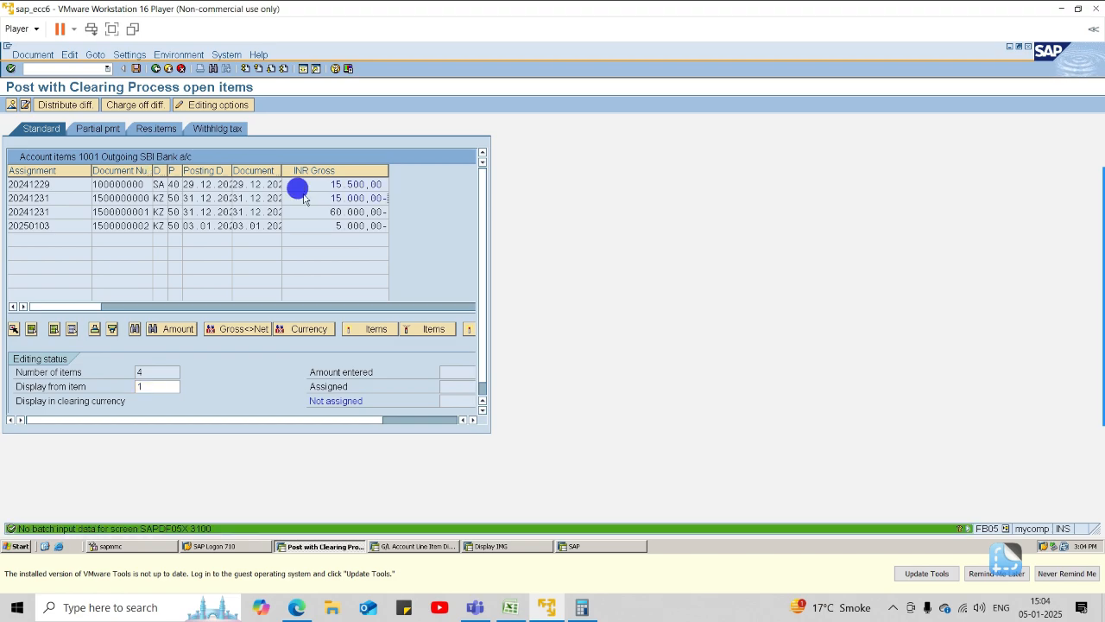
double_click(302, 213)
double_click(302, 224)
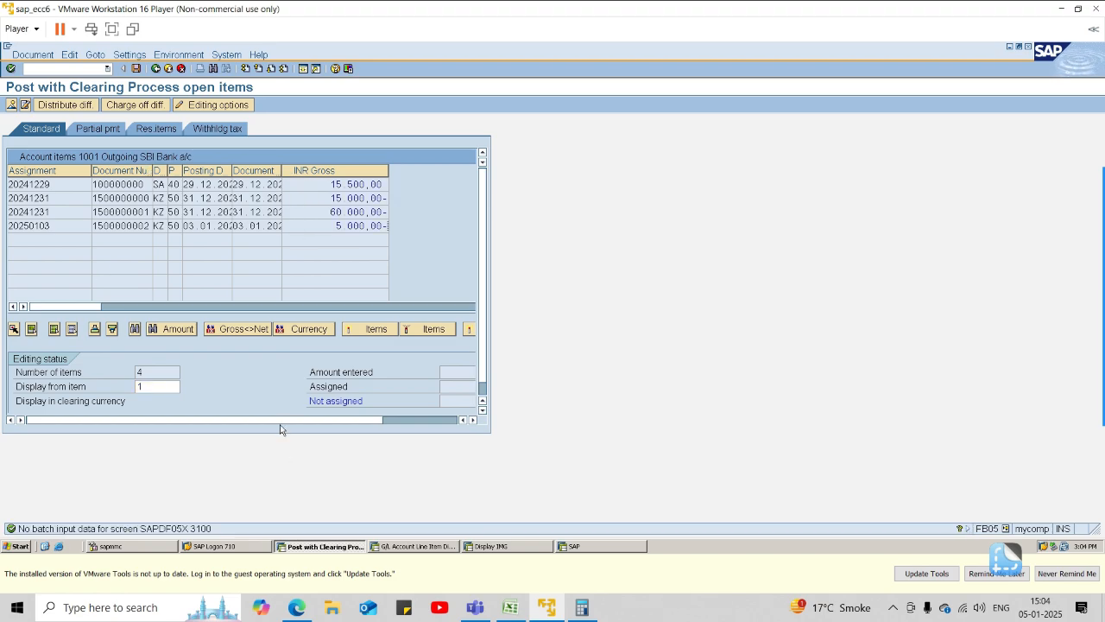
Post the outgoing bank clearing document and go back to the batch input session overview.
left_click_drag(285, 420, 203, 419)
left_click(137, 68)
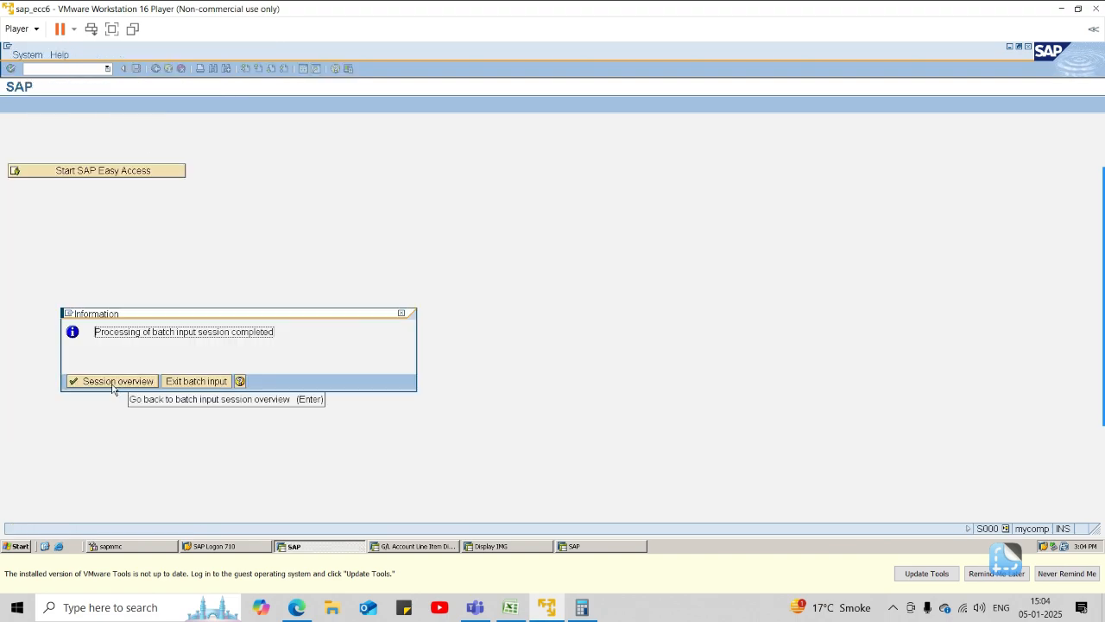
left_click(113, 385)
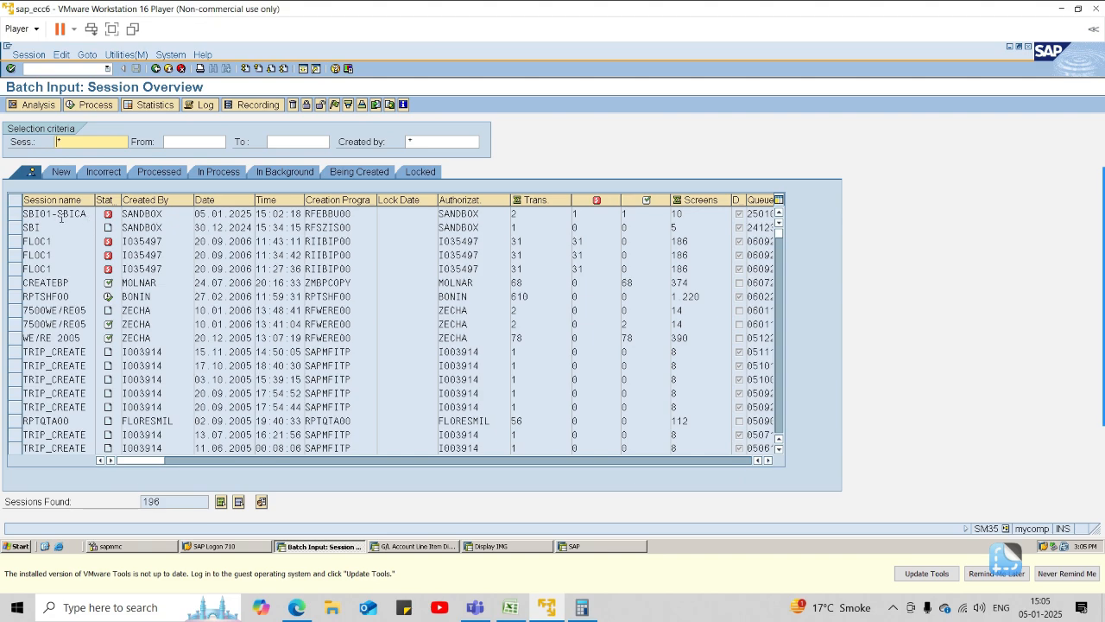
Process session SBI01-SBICA again in Display errors only mode and display the open items of the Incoming SBI Bank a/c.
left_click(14, 214)
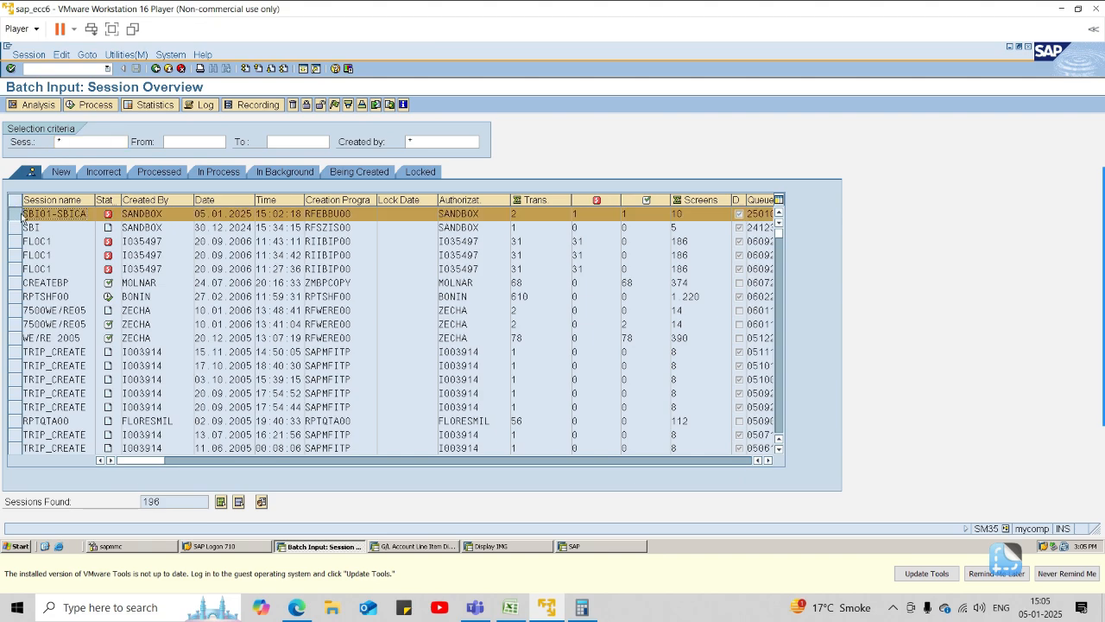
left_click(92, 106)
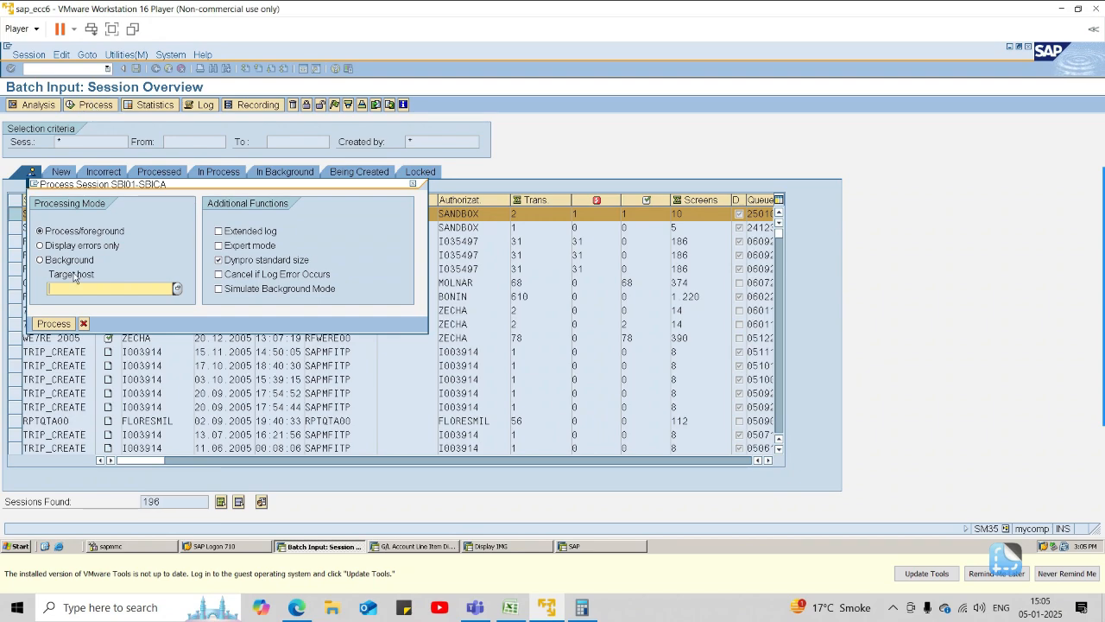
left_click(82, 246)
left_click(53, 324)
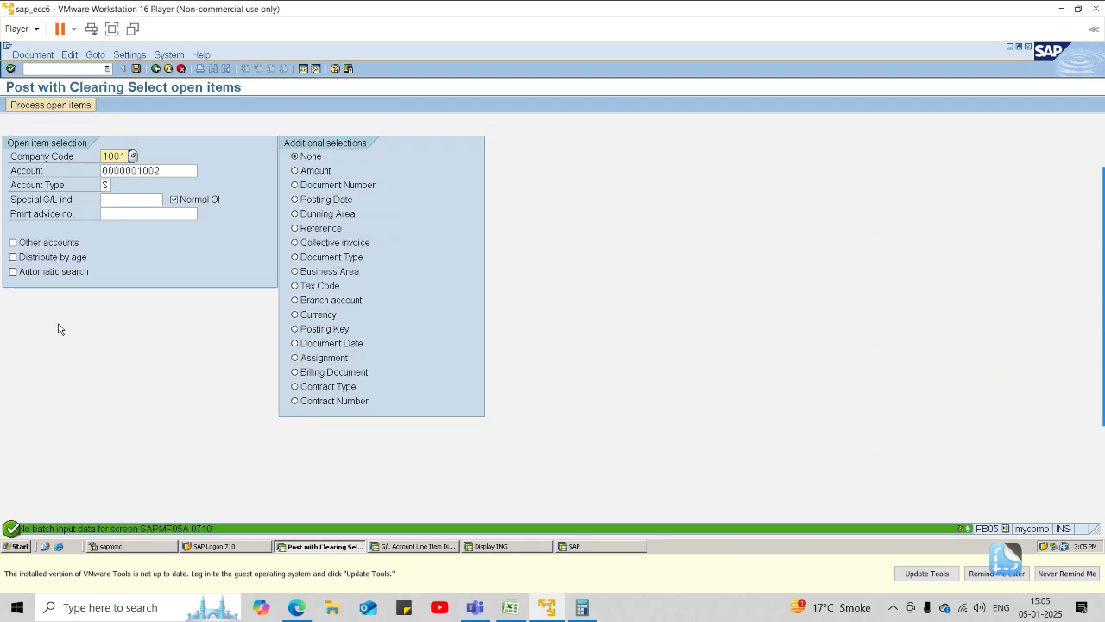
left_click(25, 104)
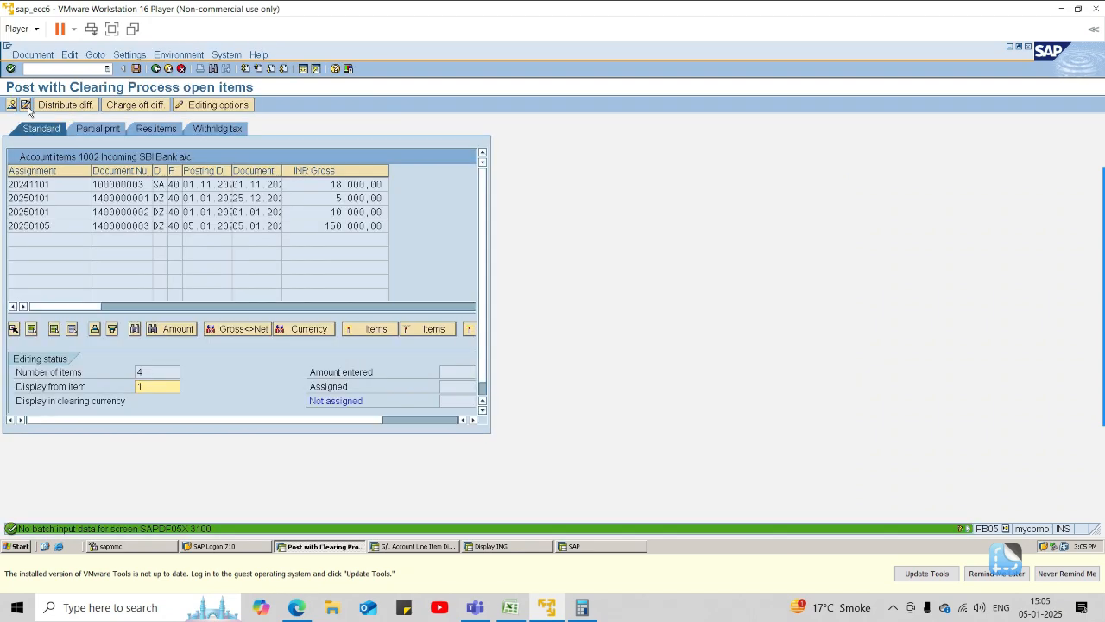
Activate all four incoming bank open items, post the clearing document and return to the session overview.
left_click_drag(367, 421, 477, 415)
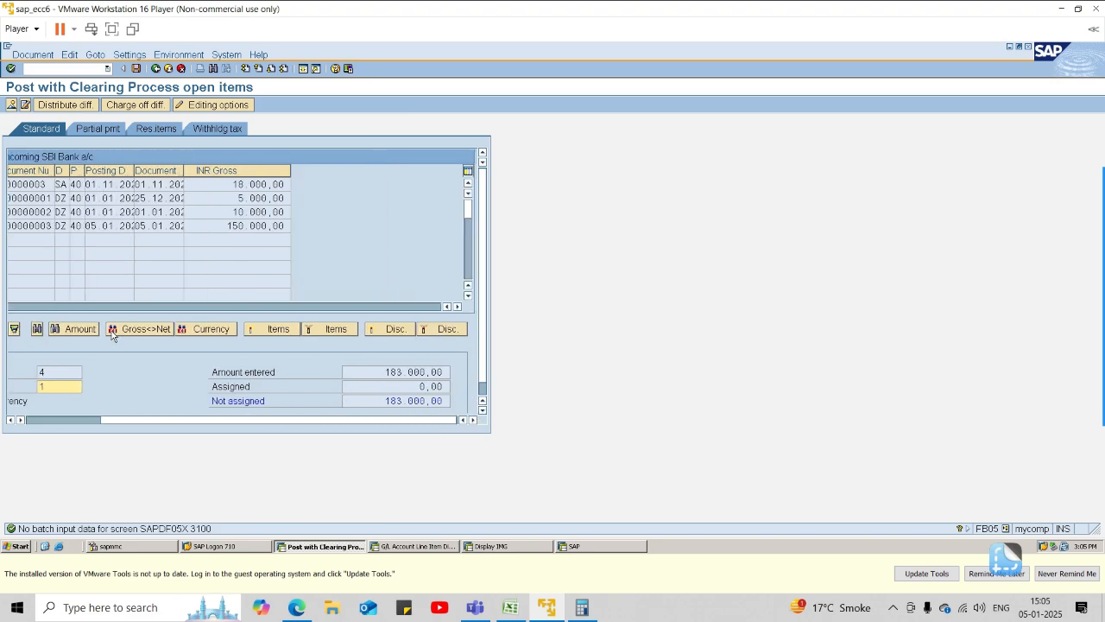
left_click(205, 183)
double_click(239, 184)
double_click(243, 197)
double_click(244, 212)
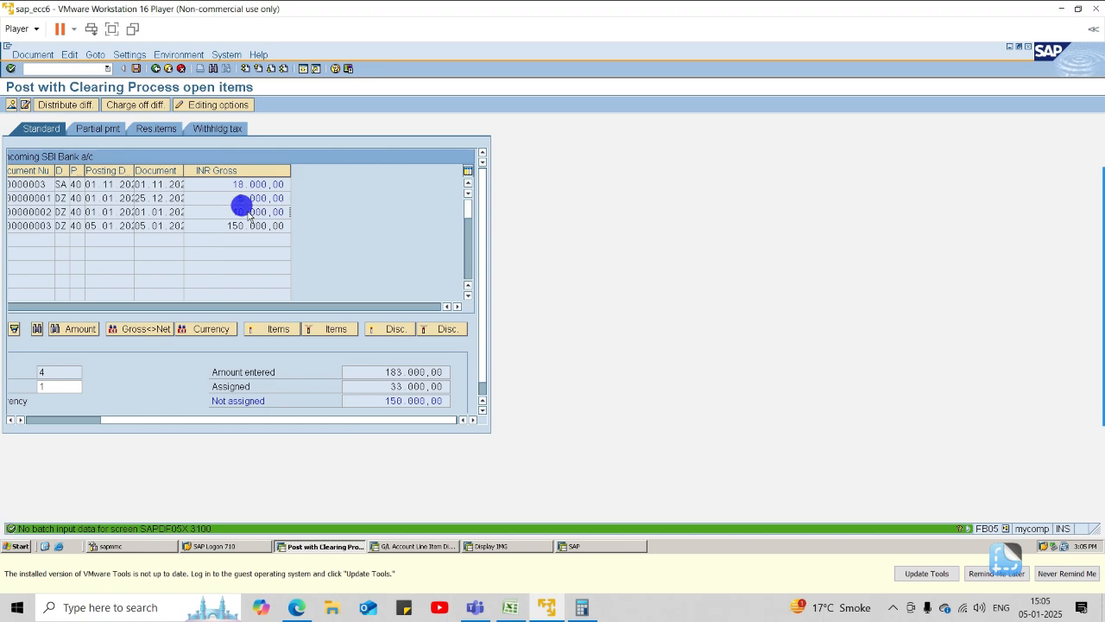
double_click(246, 227)
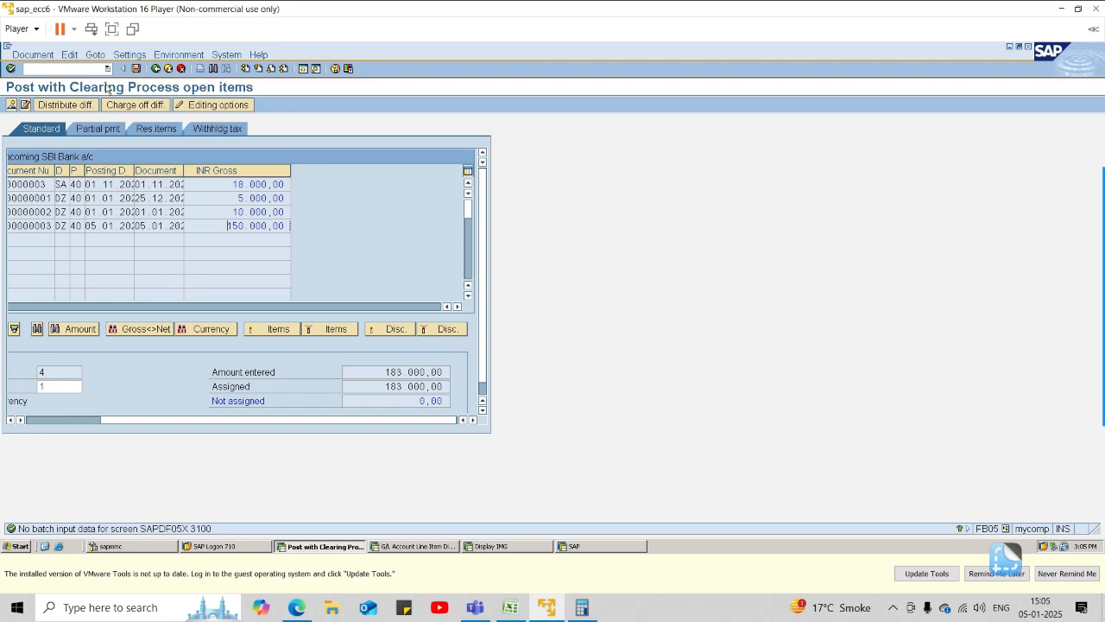
left_click(26, 105)
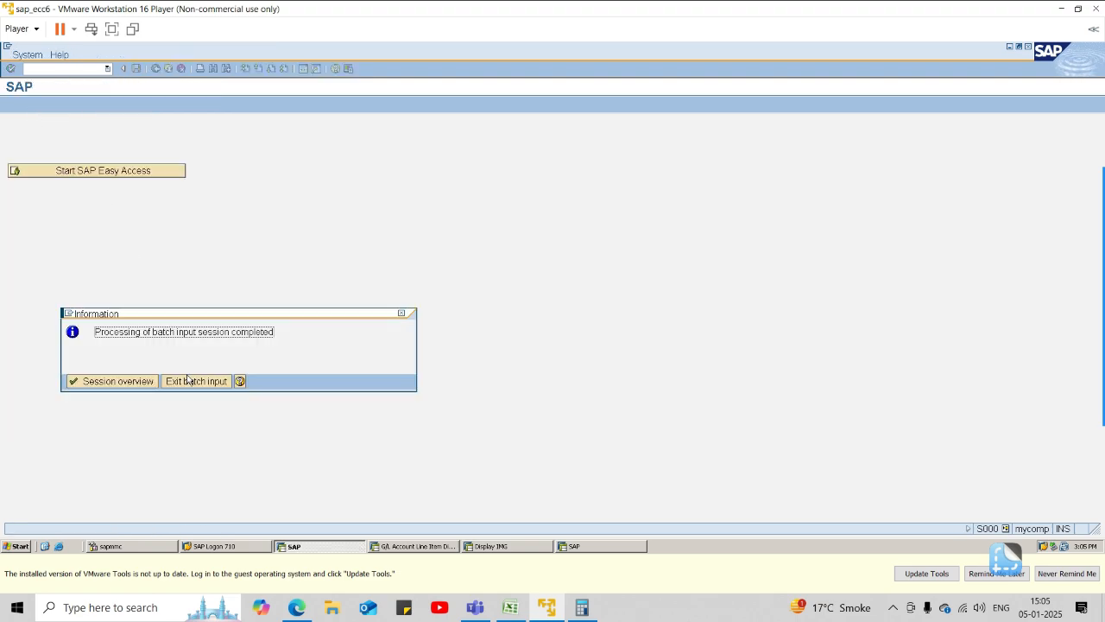
left_click(113, 382)
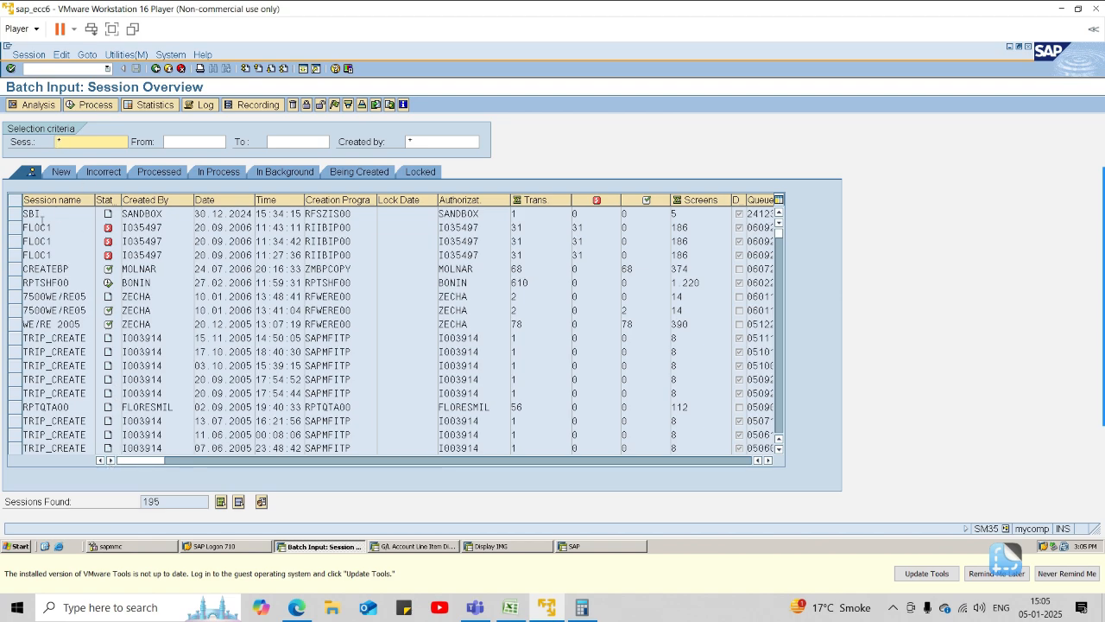
left_click(14, 216)
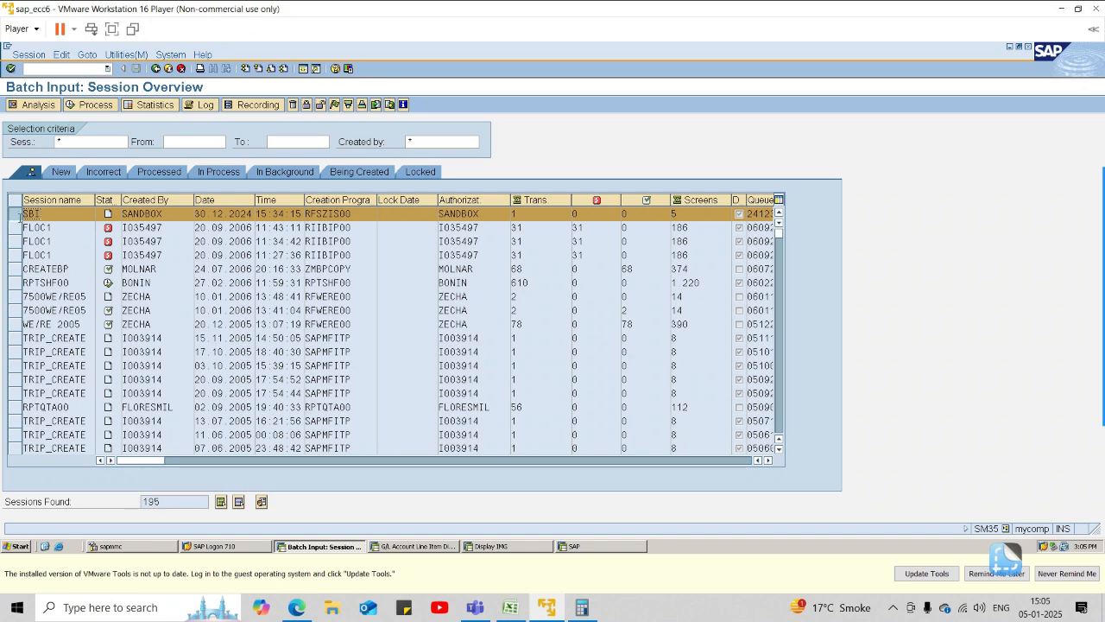
left_click(16, 220)
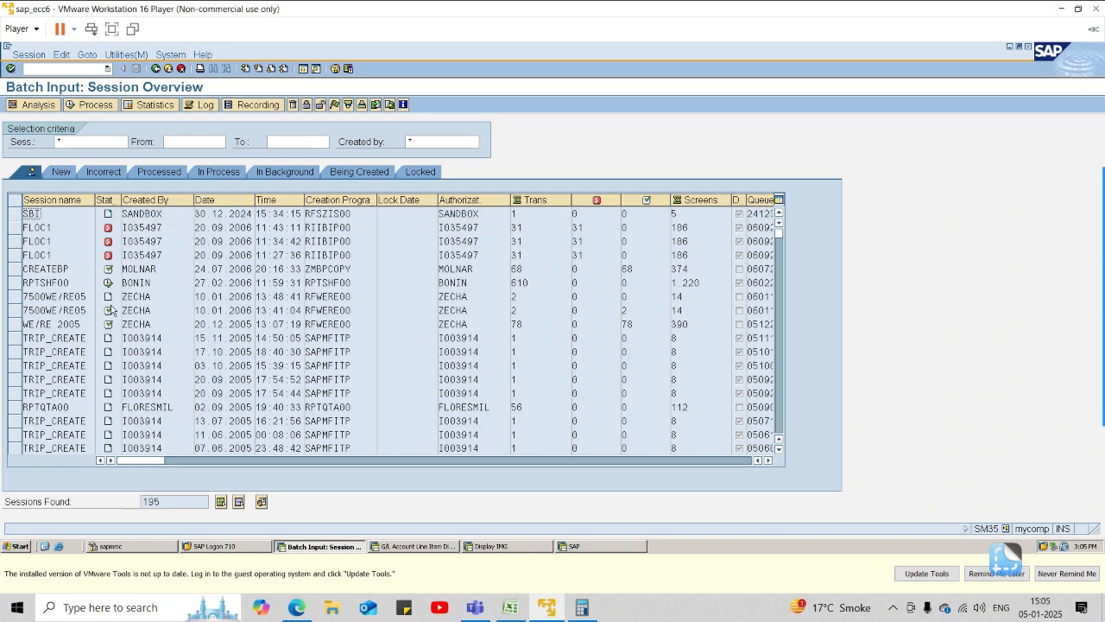
left_click(168, 54)
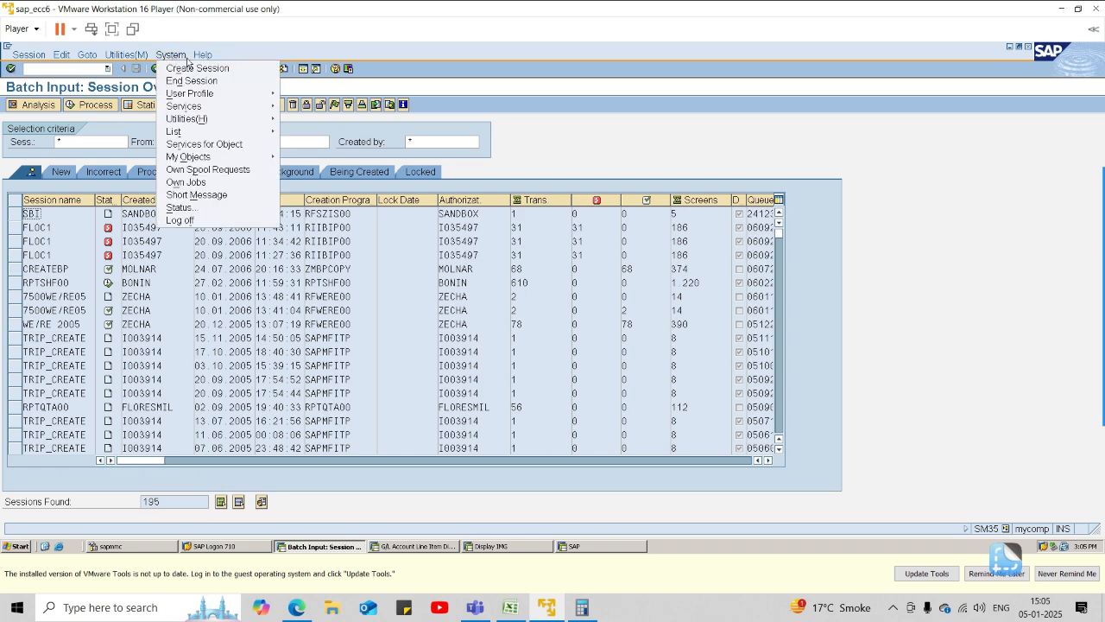
left_click(204, 55)
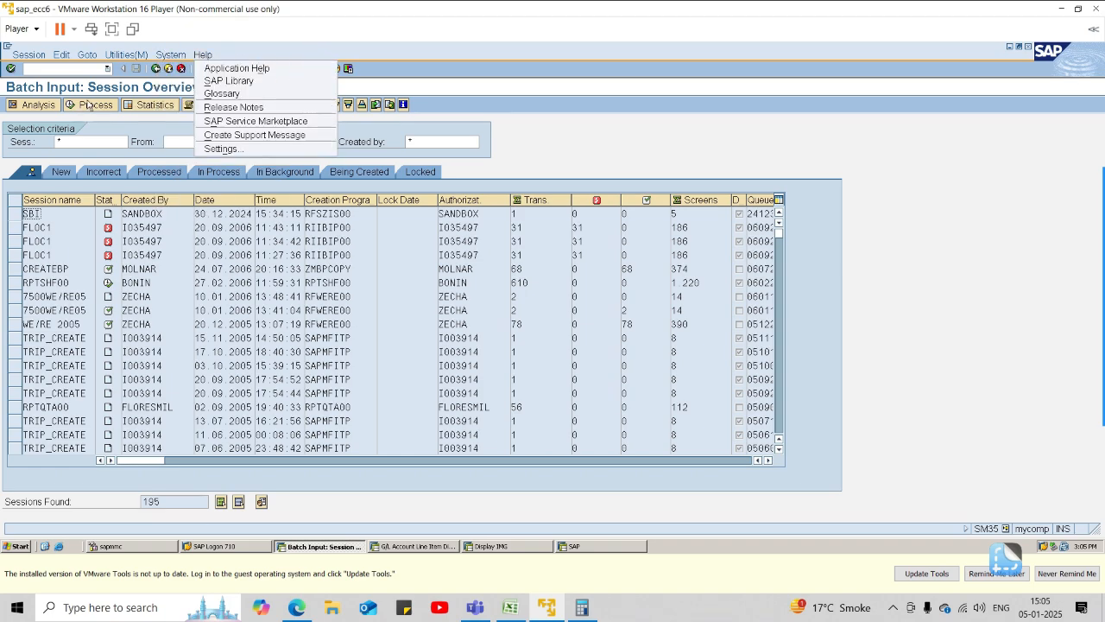
left_click(170, 55)
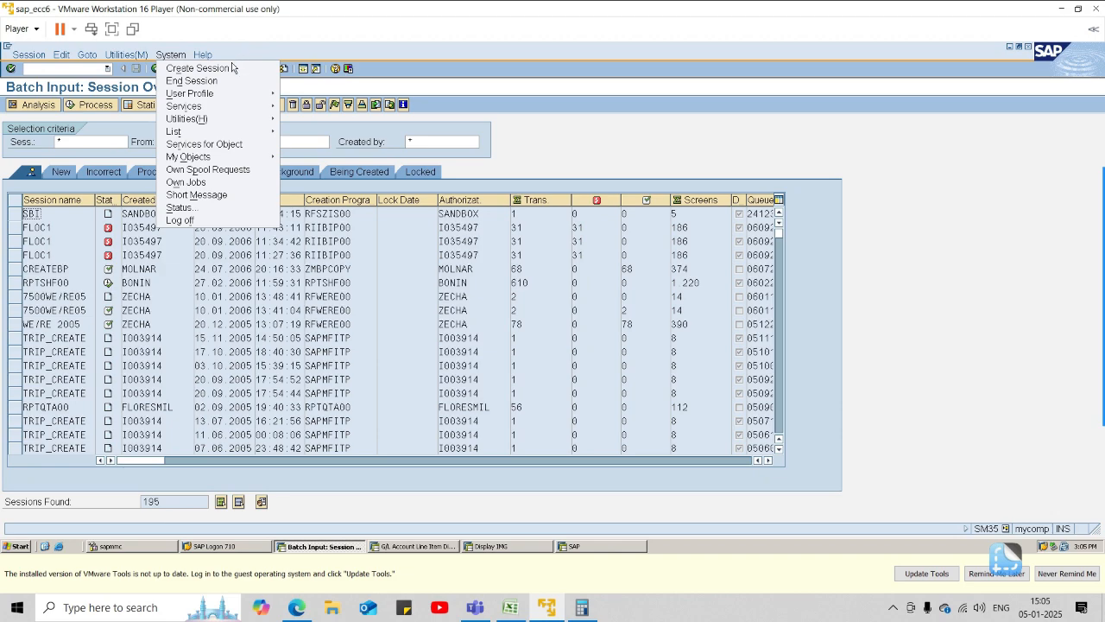
mouse_move(205, 93)
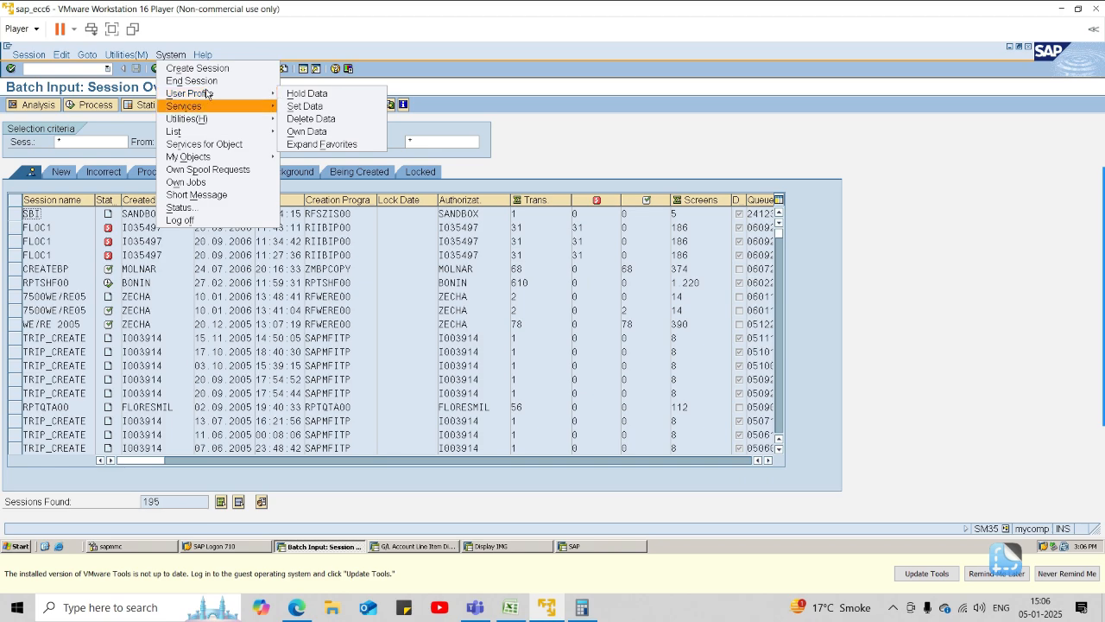
mouse_move(204, 54)
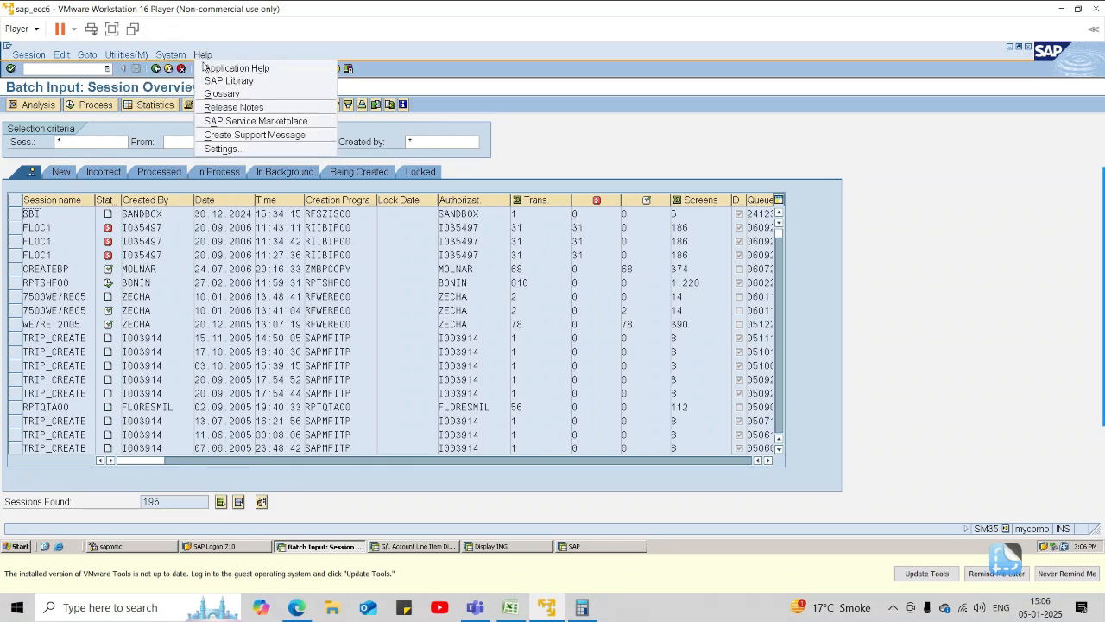
Leave the session overview, then refresh and review the G/L line item list of the outgoing and incoming SBI bank accounts.
left_click(156, 69)
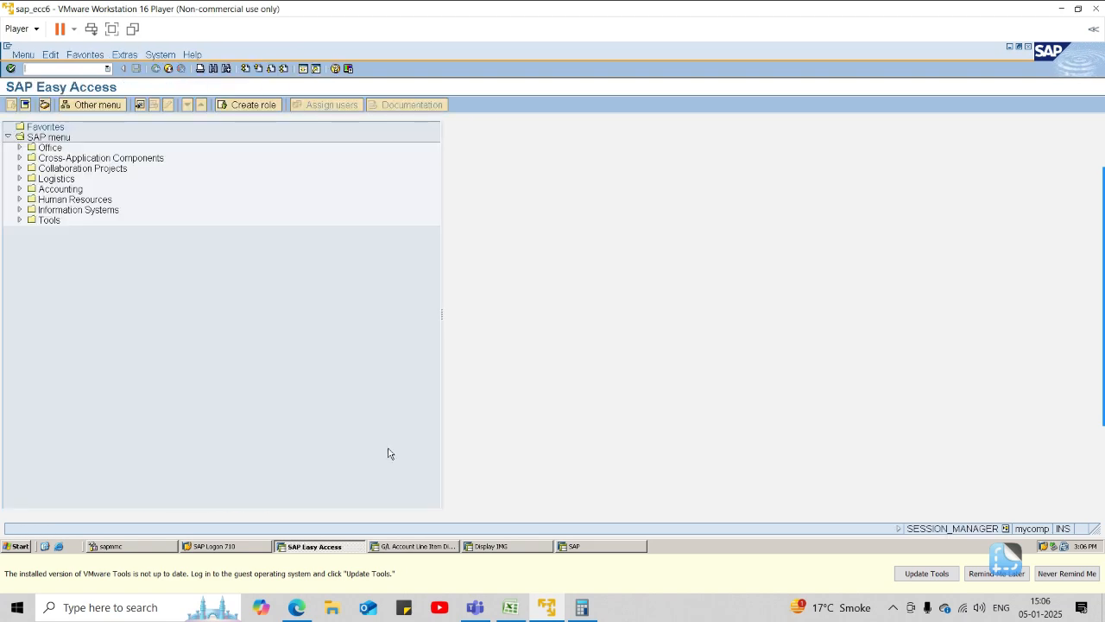
left_click(411, 548)
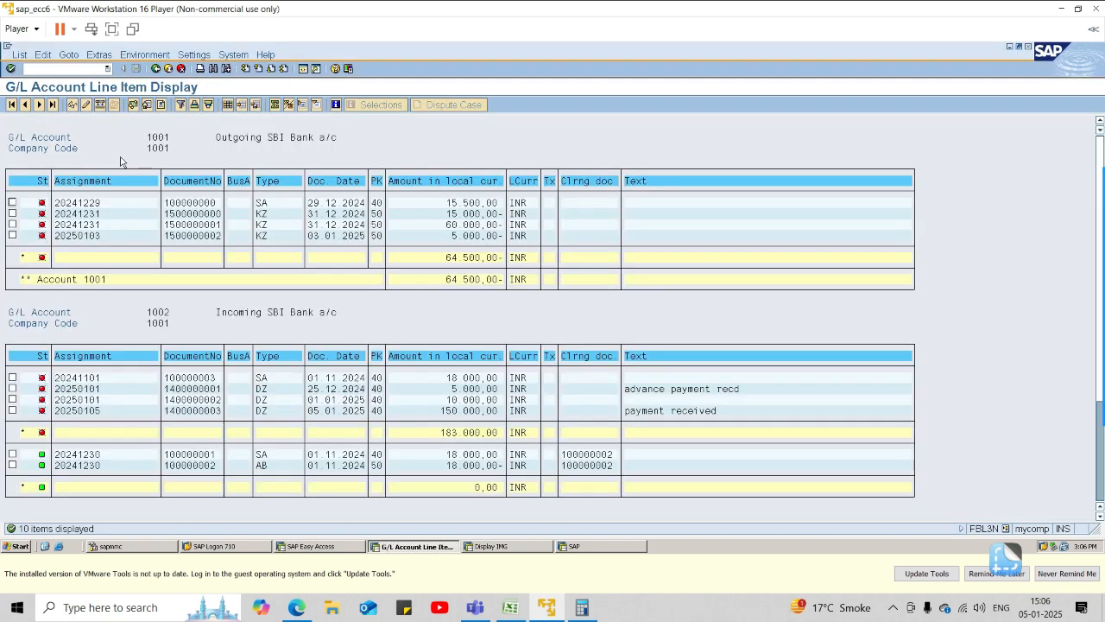
left_click(19, 54)
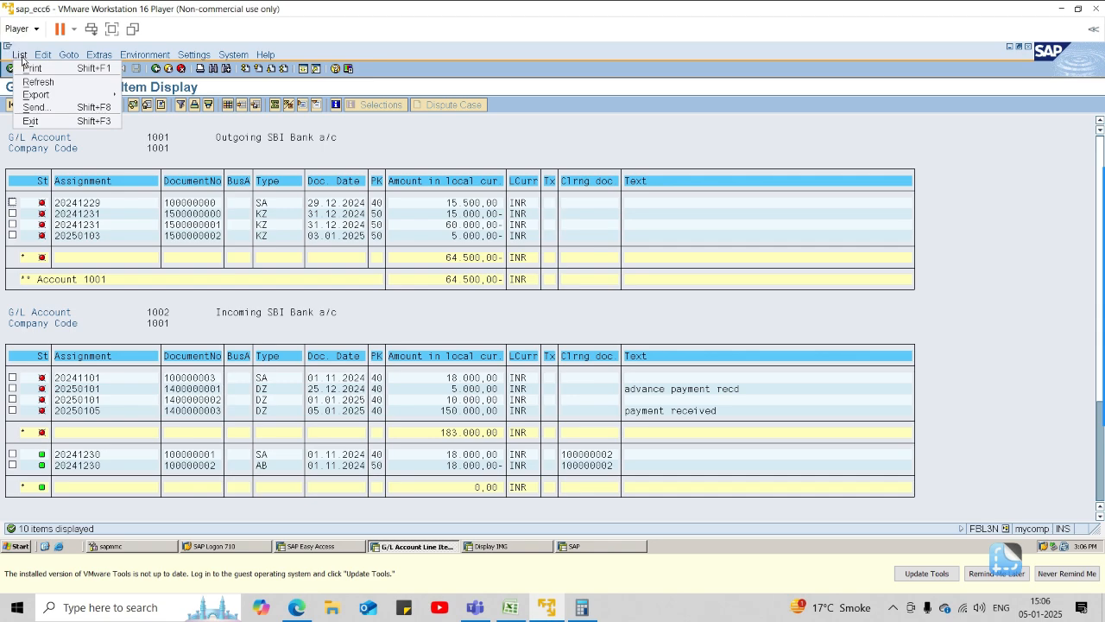
left_click(38, 82)
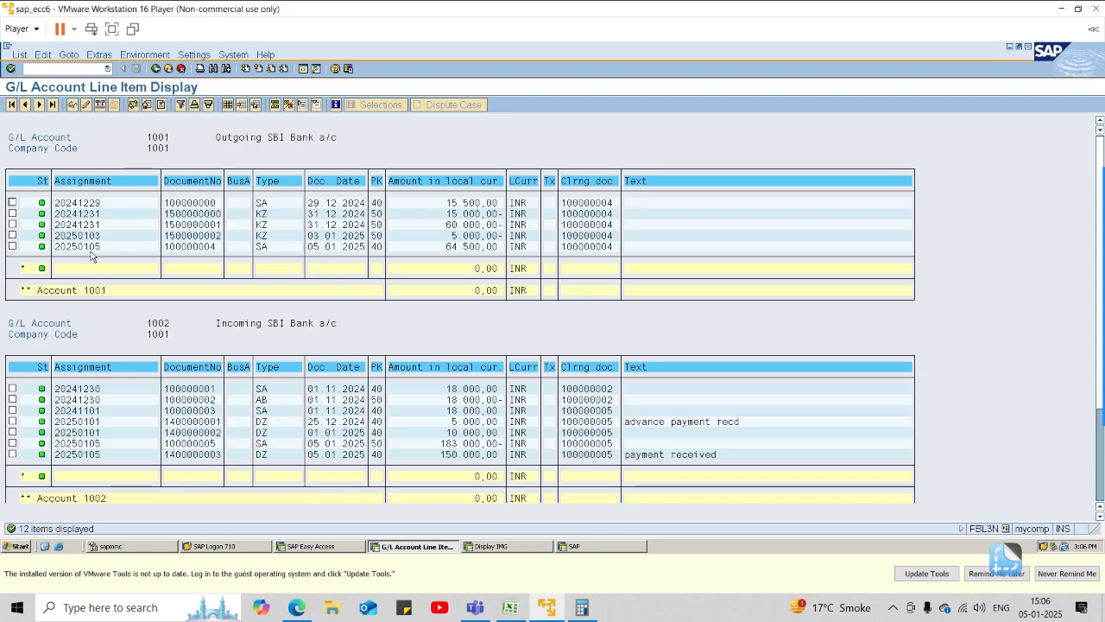
scroll(225, 347, "down", 1)
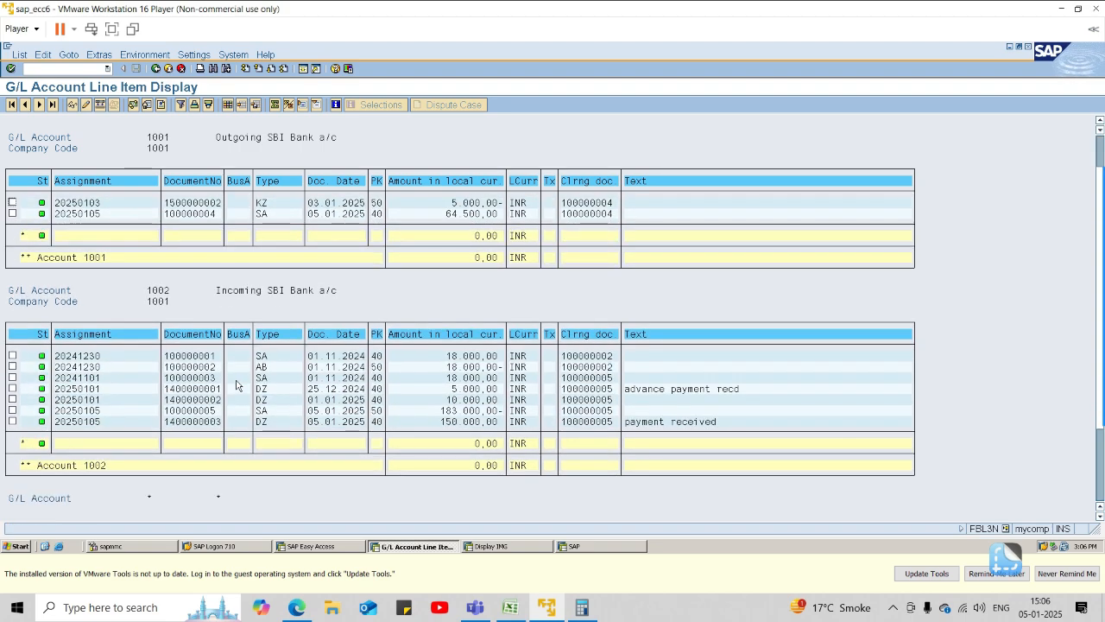
scroll(237, 385, "up", 1)
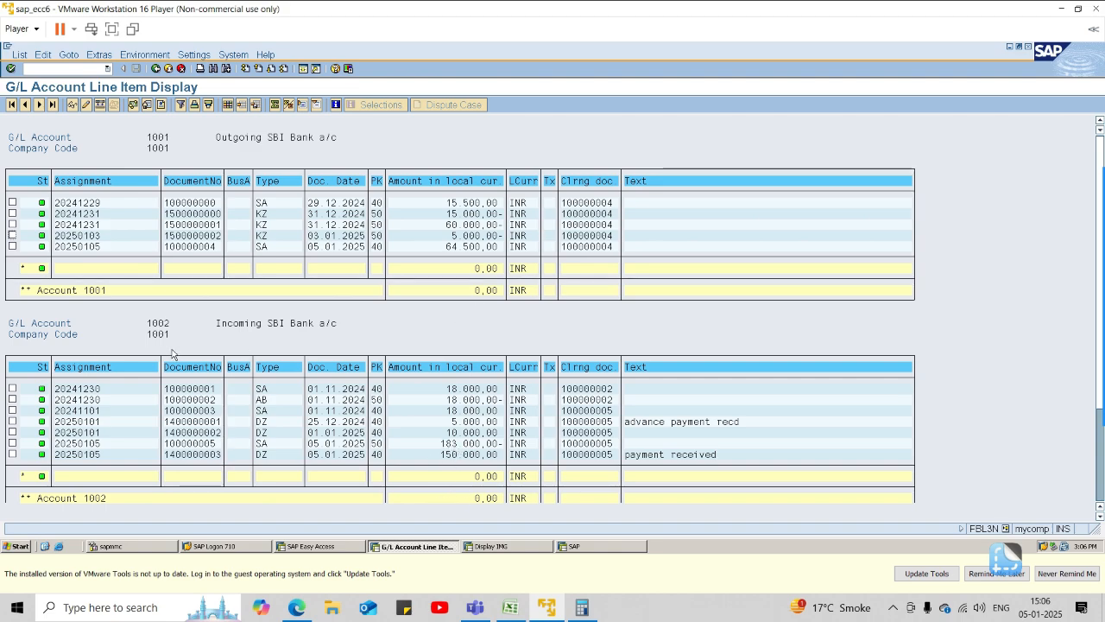
Display all line items of only G/L account 1000, Main SBI bank a/c, and compare them with the calculation on Excel's BRS sheet.
left_click(154, 69)
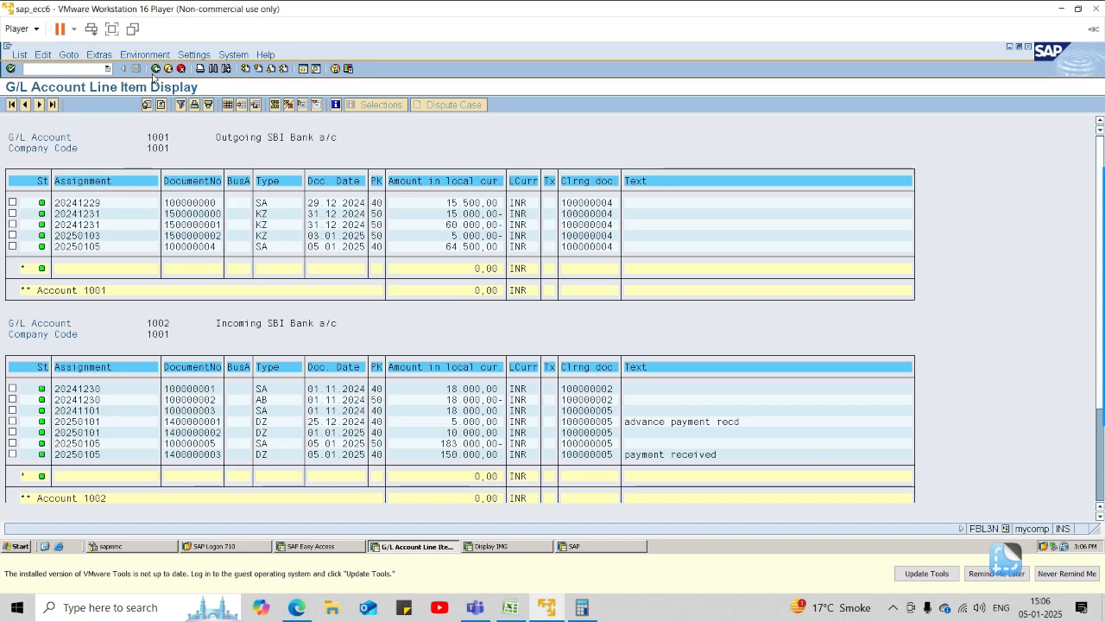
left_click(268, 140)
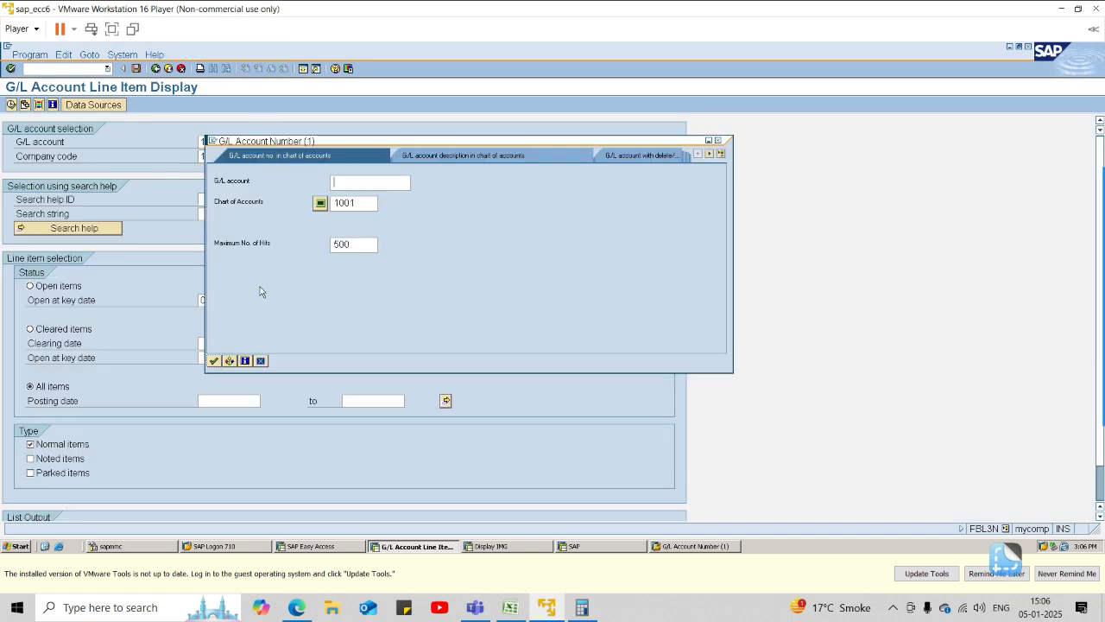
left_click(214, 361)
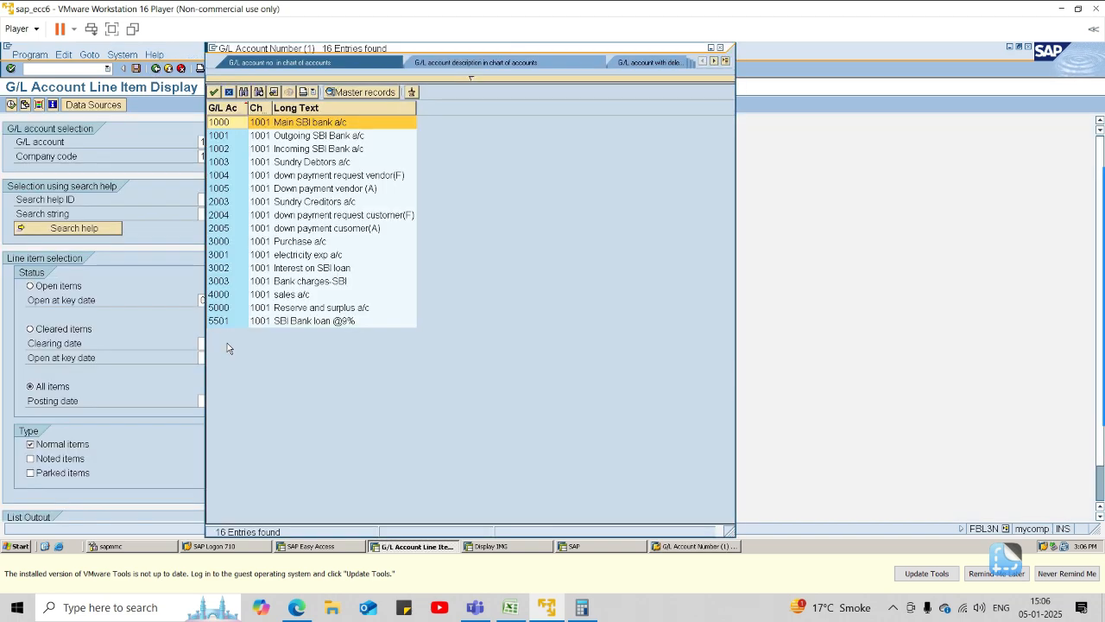
double_click(285, 122)
left_click(374, 141)
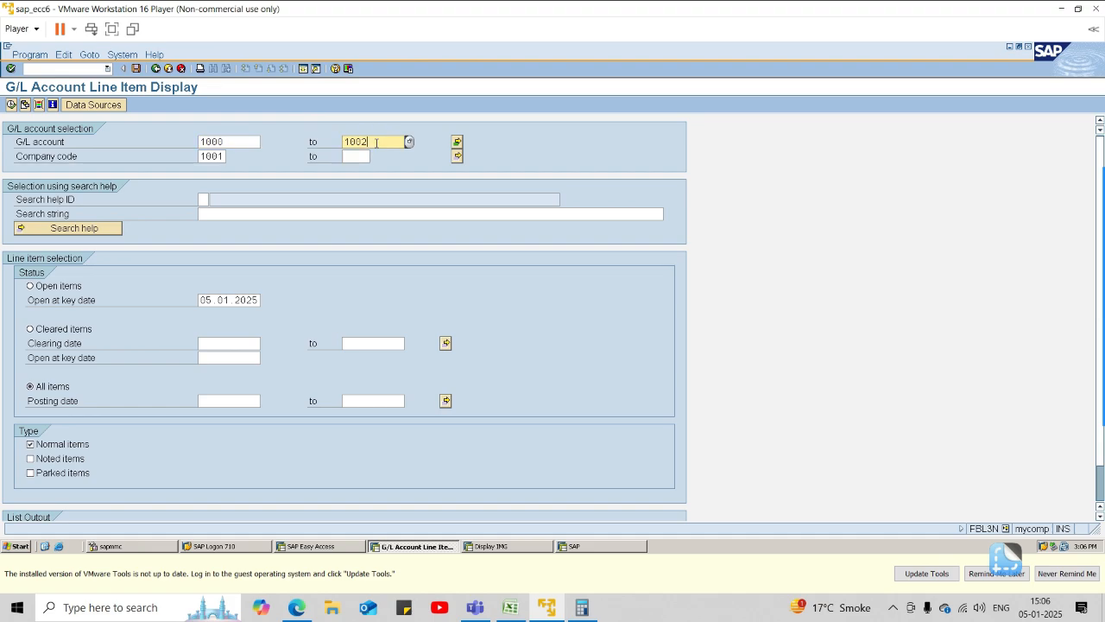
key("BackSpace")
key("BackSpace")
key("BackSpace")
key("BackSpace")
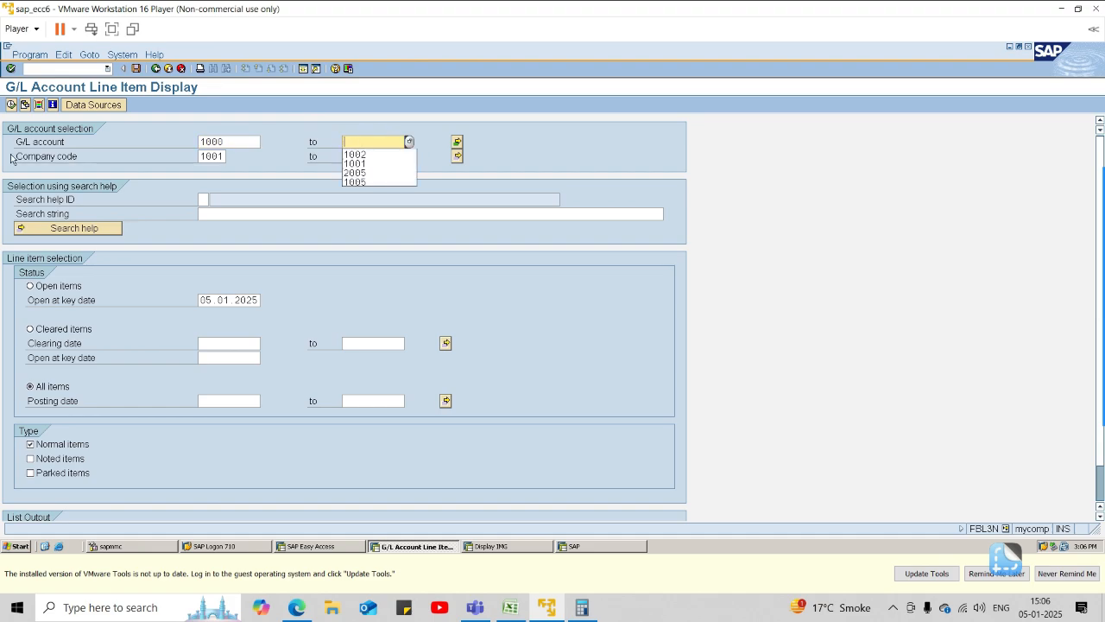
left_click(11, 105)
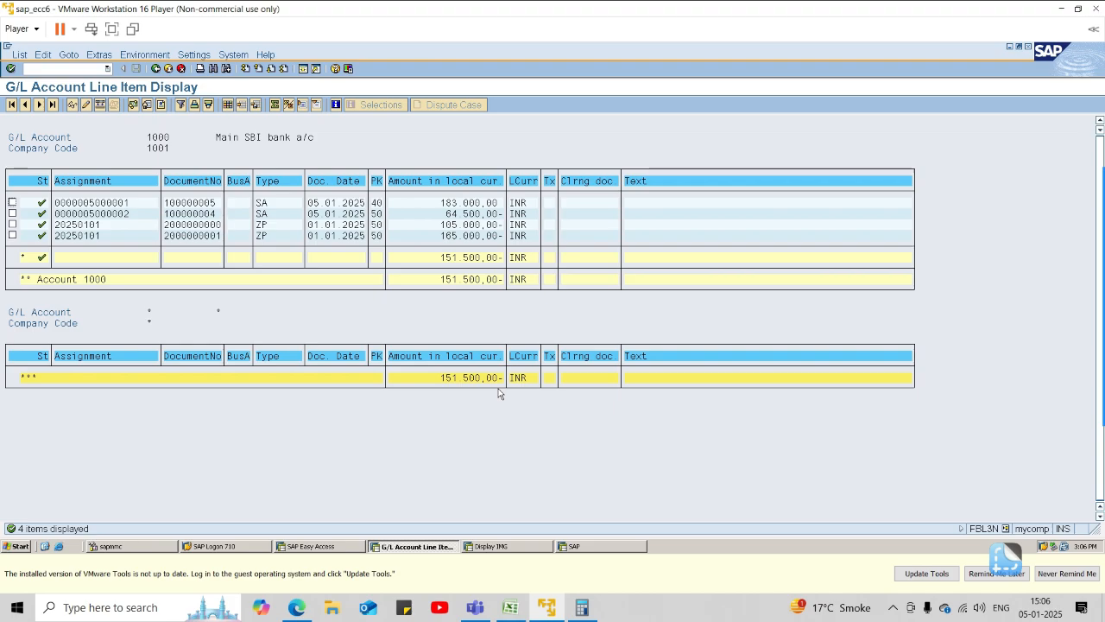
left_click(515, 610)
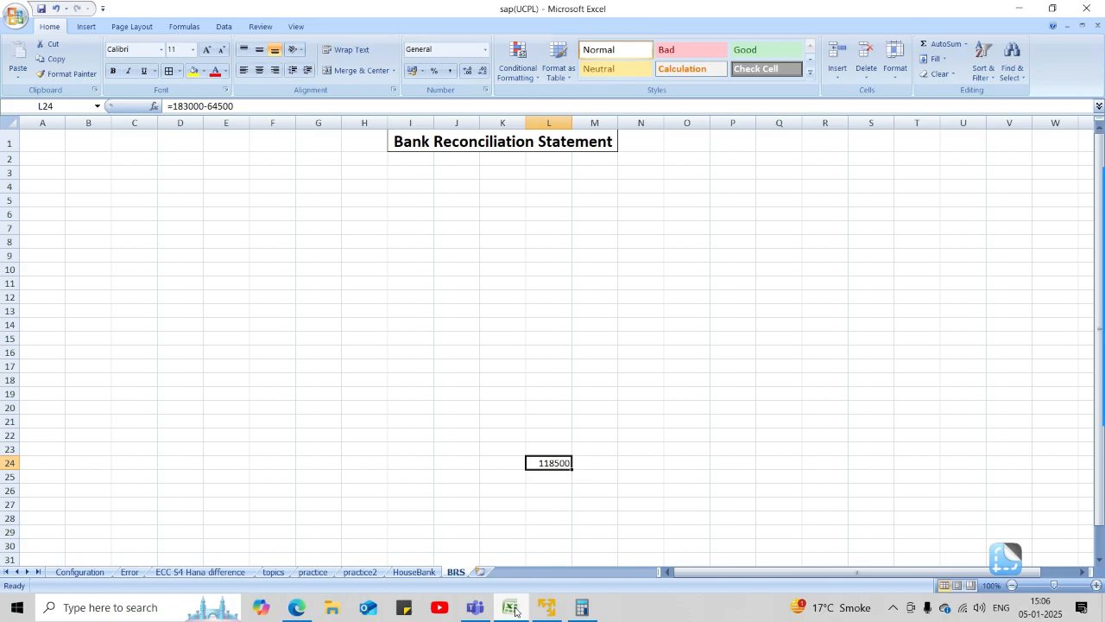
left_click(515, 610)
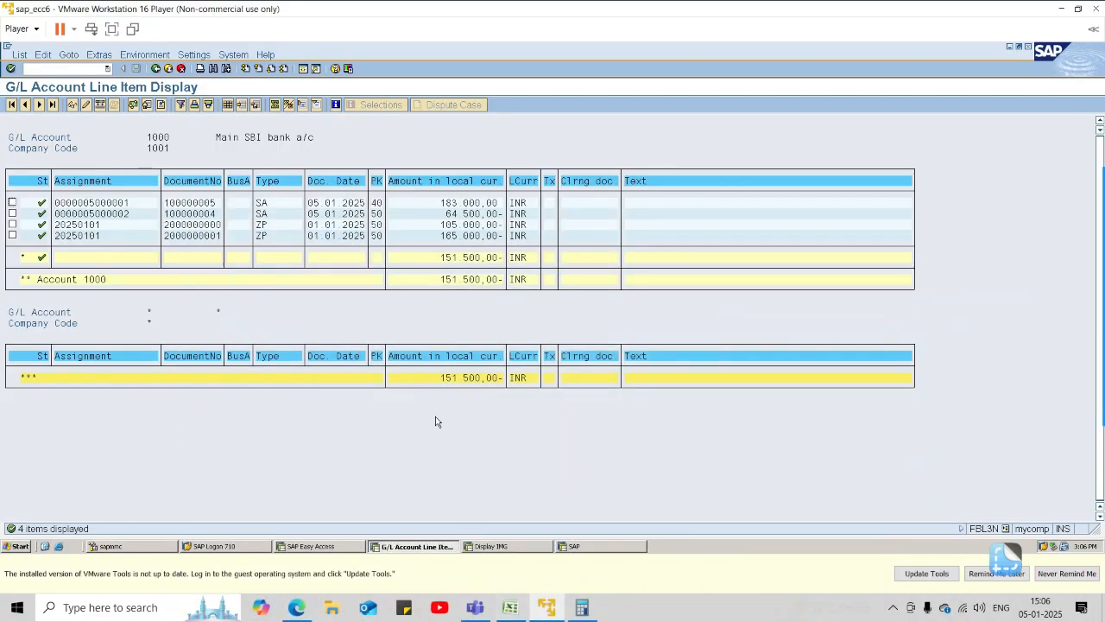